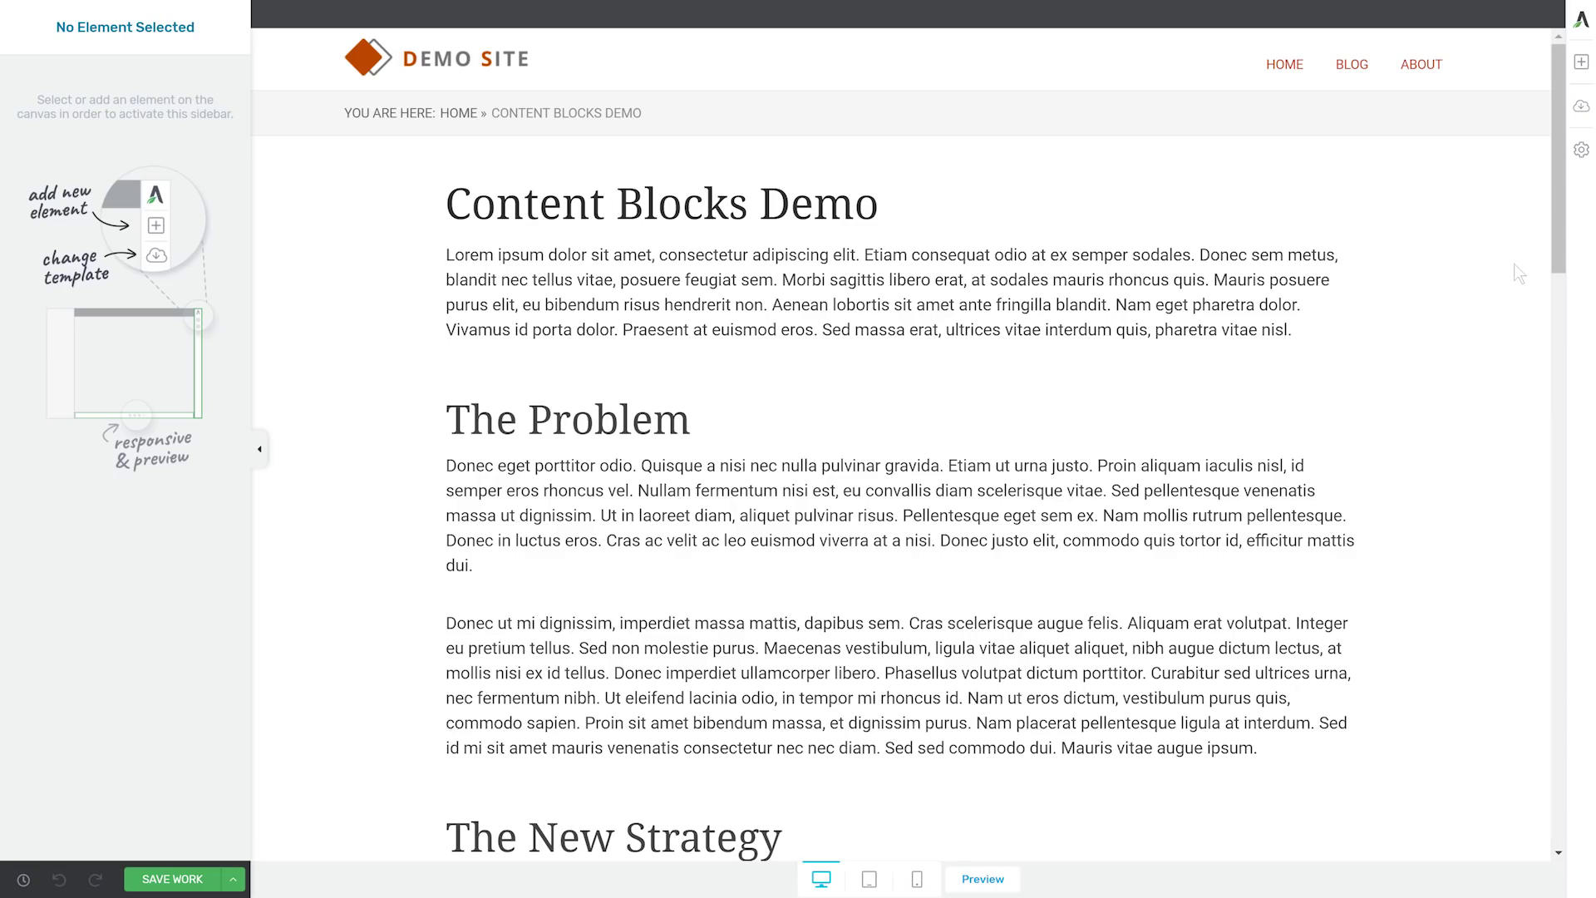
Place a new content block below The Problem's first paragraph and filter its templates to Quote.
drag(1552, 222, 1558, 264)
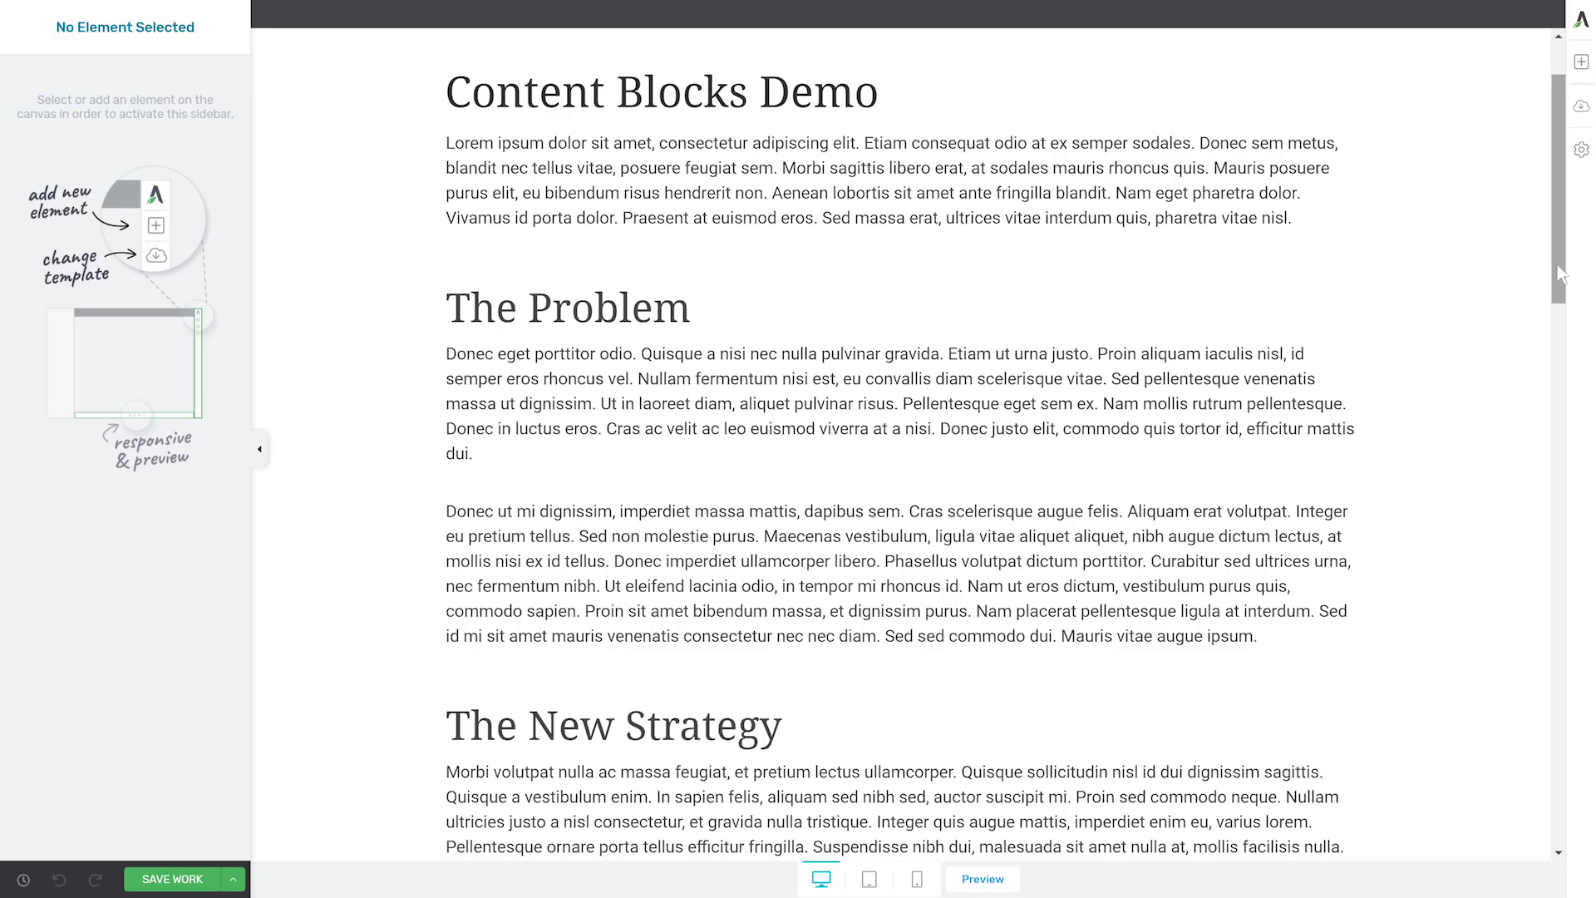
drag(1558, 266, 1556, 233)
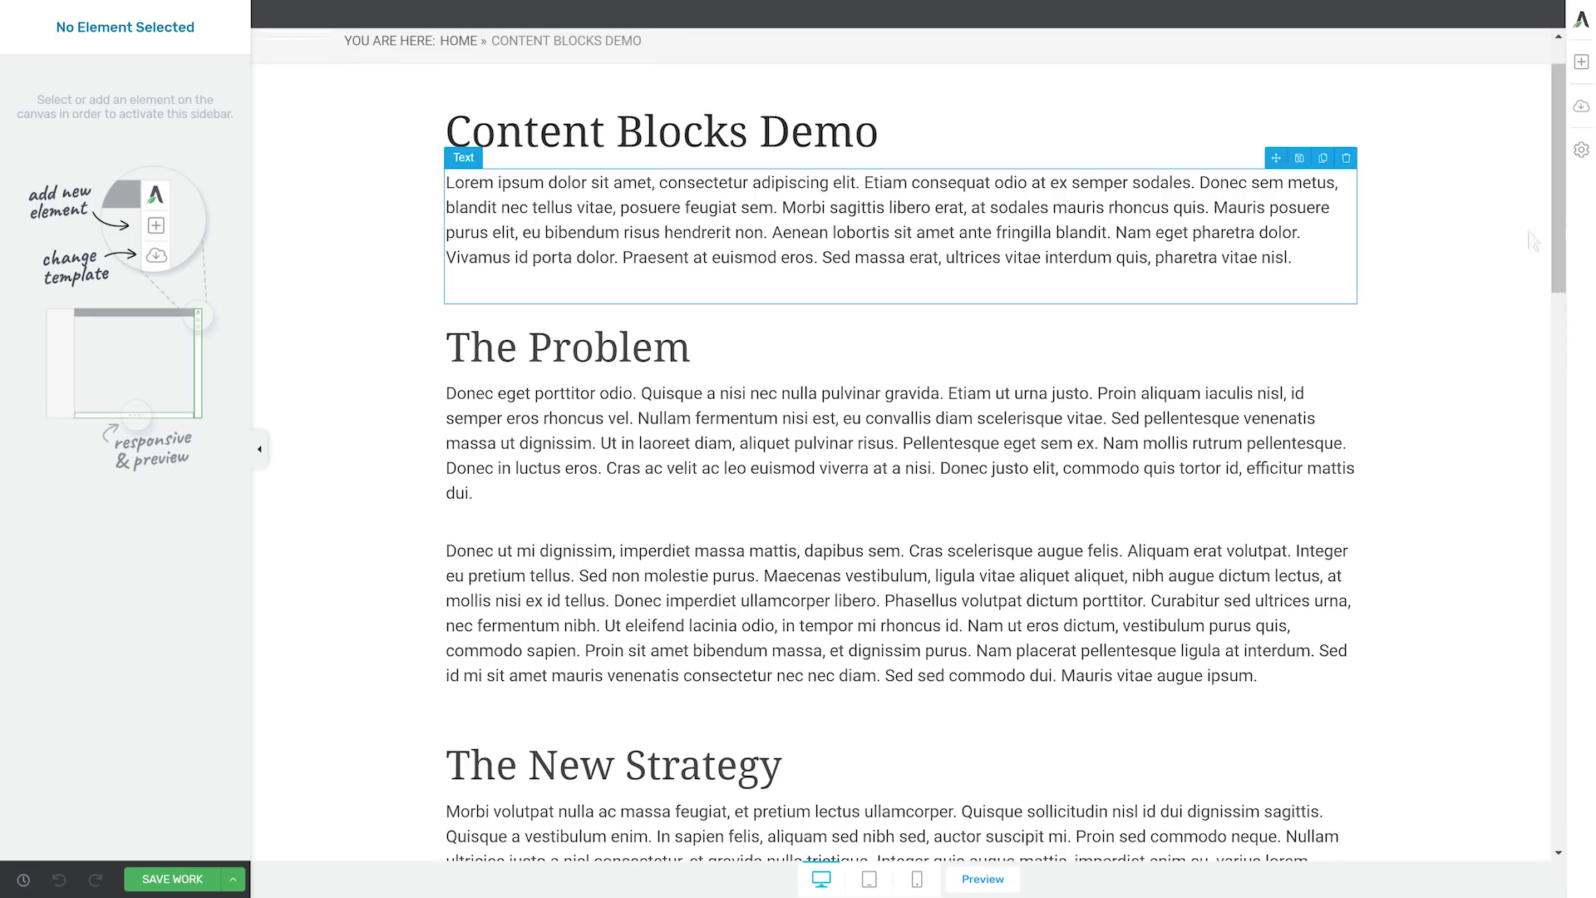
scroll(1219, 221, down, 2)
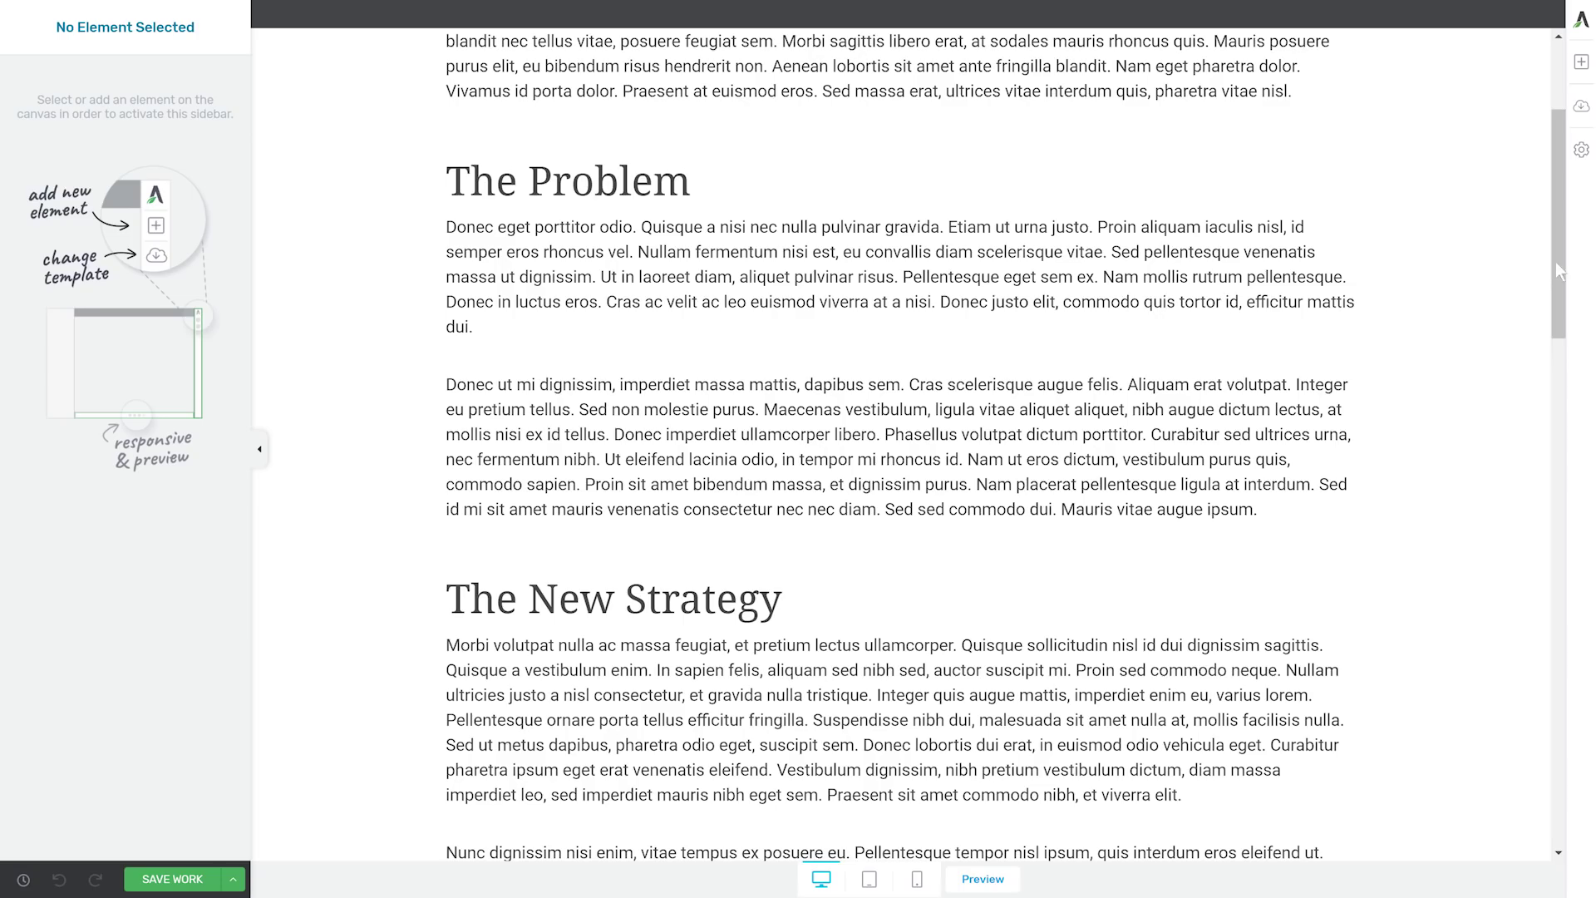
drag(1557, 316, 1554, 387)
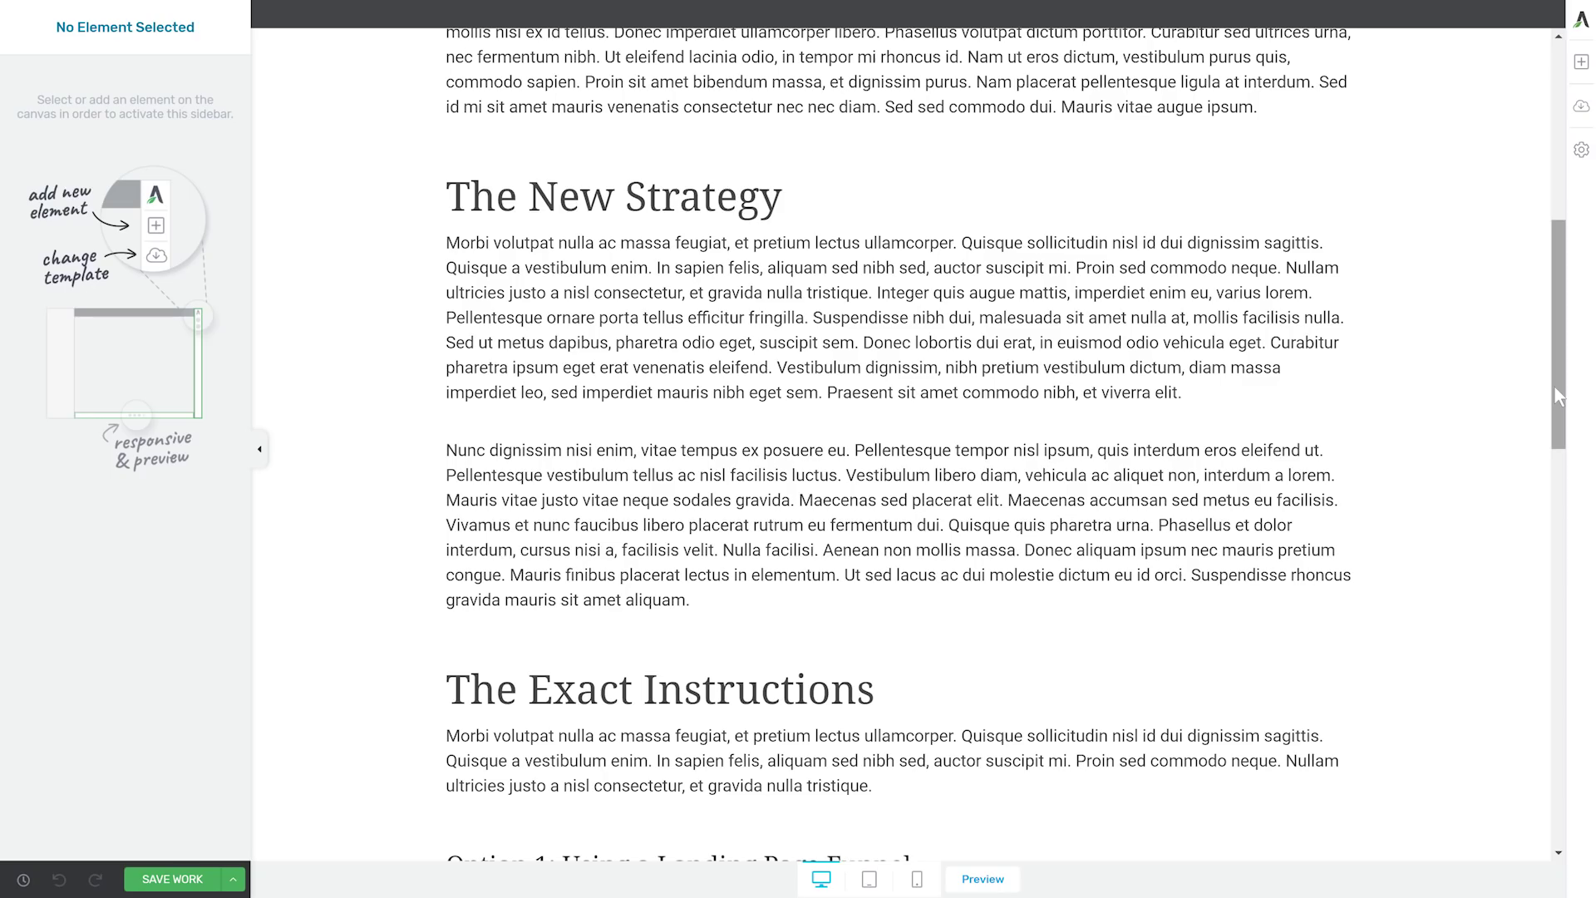
drag(1554, 386, 1561, 565)
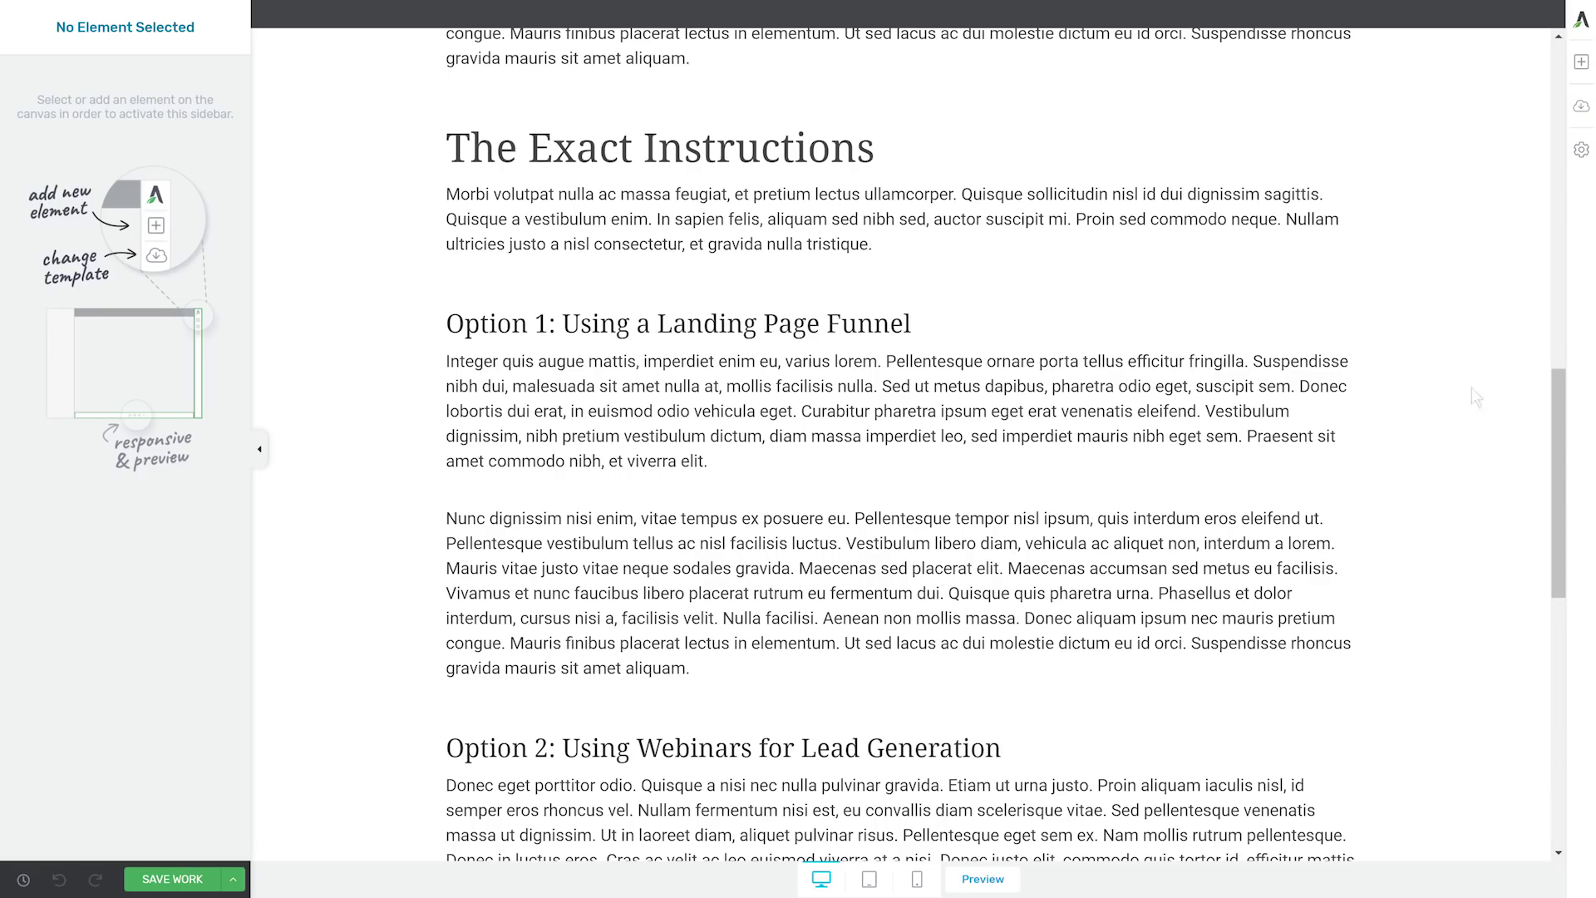
drag(1553, 401, 1560, 424)
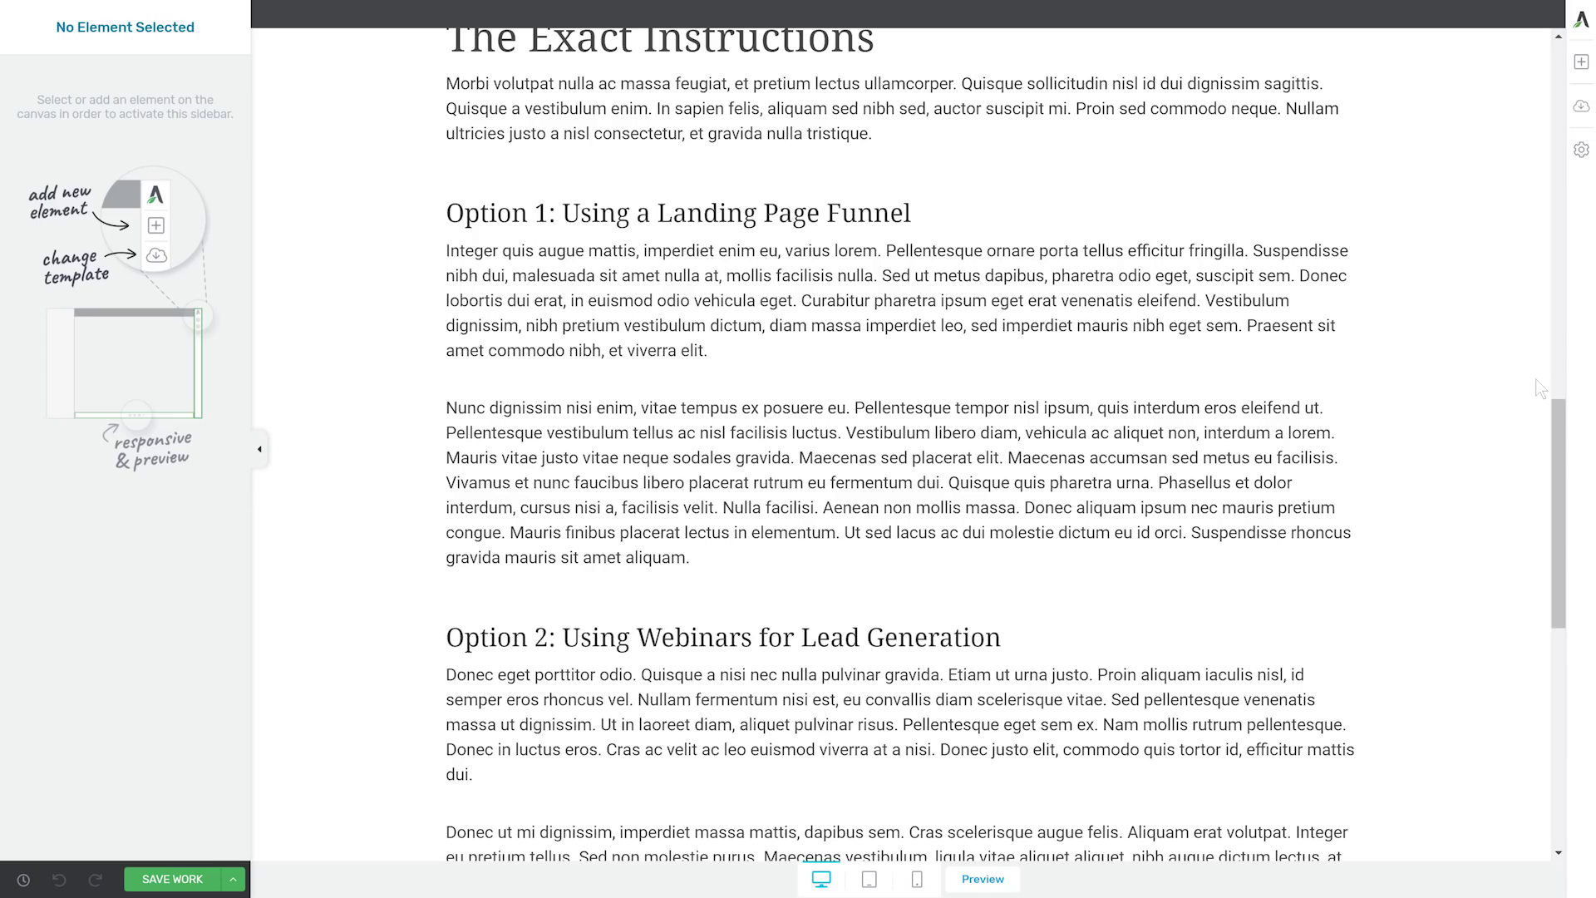
scroll(1269, 563, down, 3)
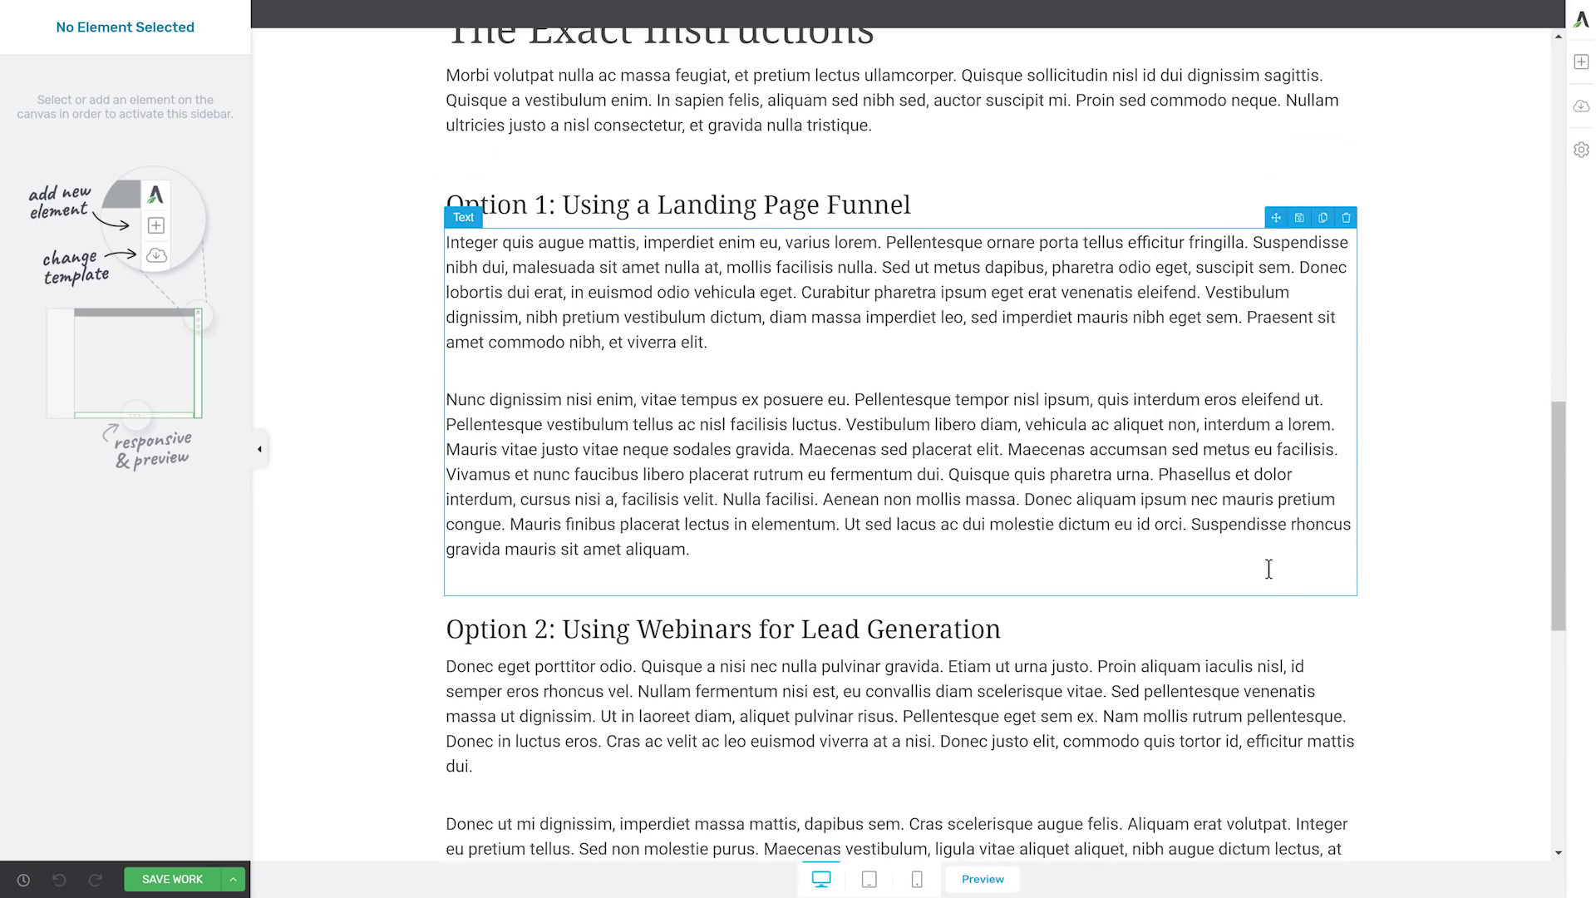
scroll(1454, 381, down, 3)
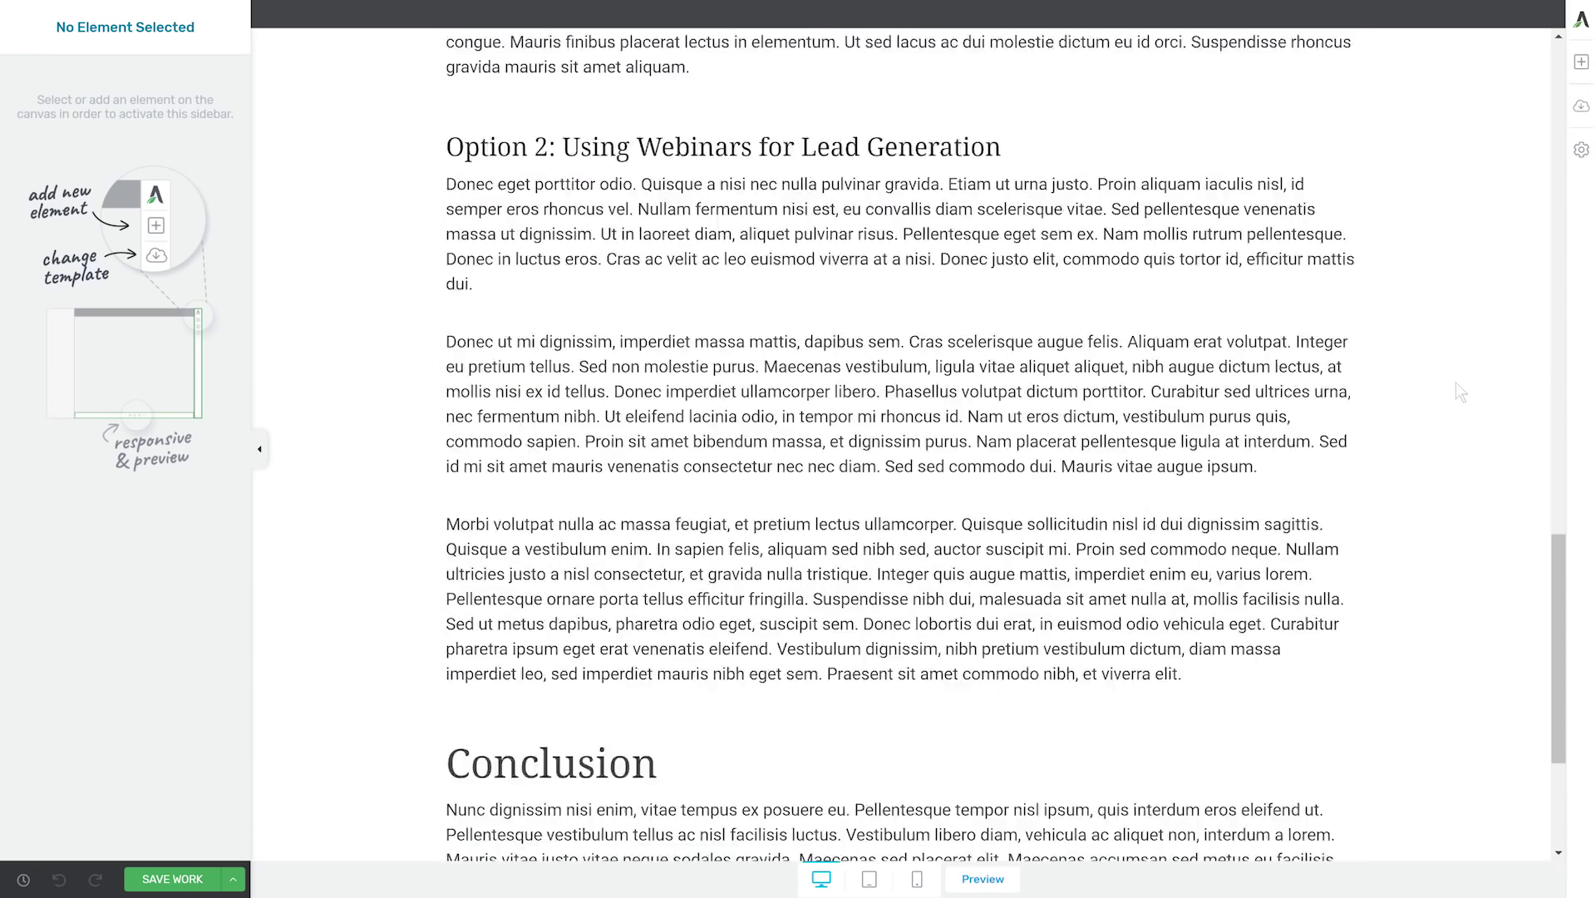
scroll(1467, 455, down, 4)
scroll(1468, 455, up, 3)
scroll(1467, 458, down, 2)
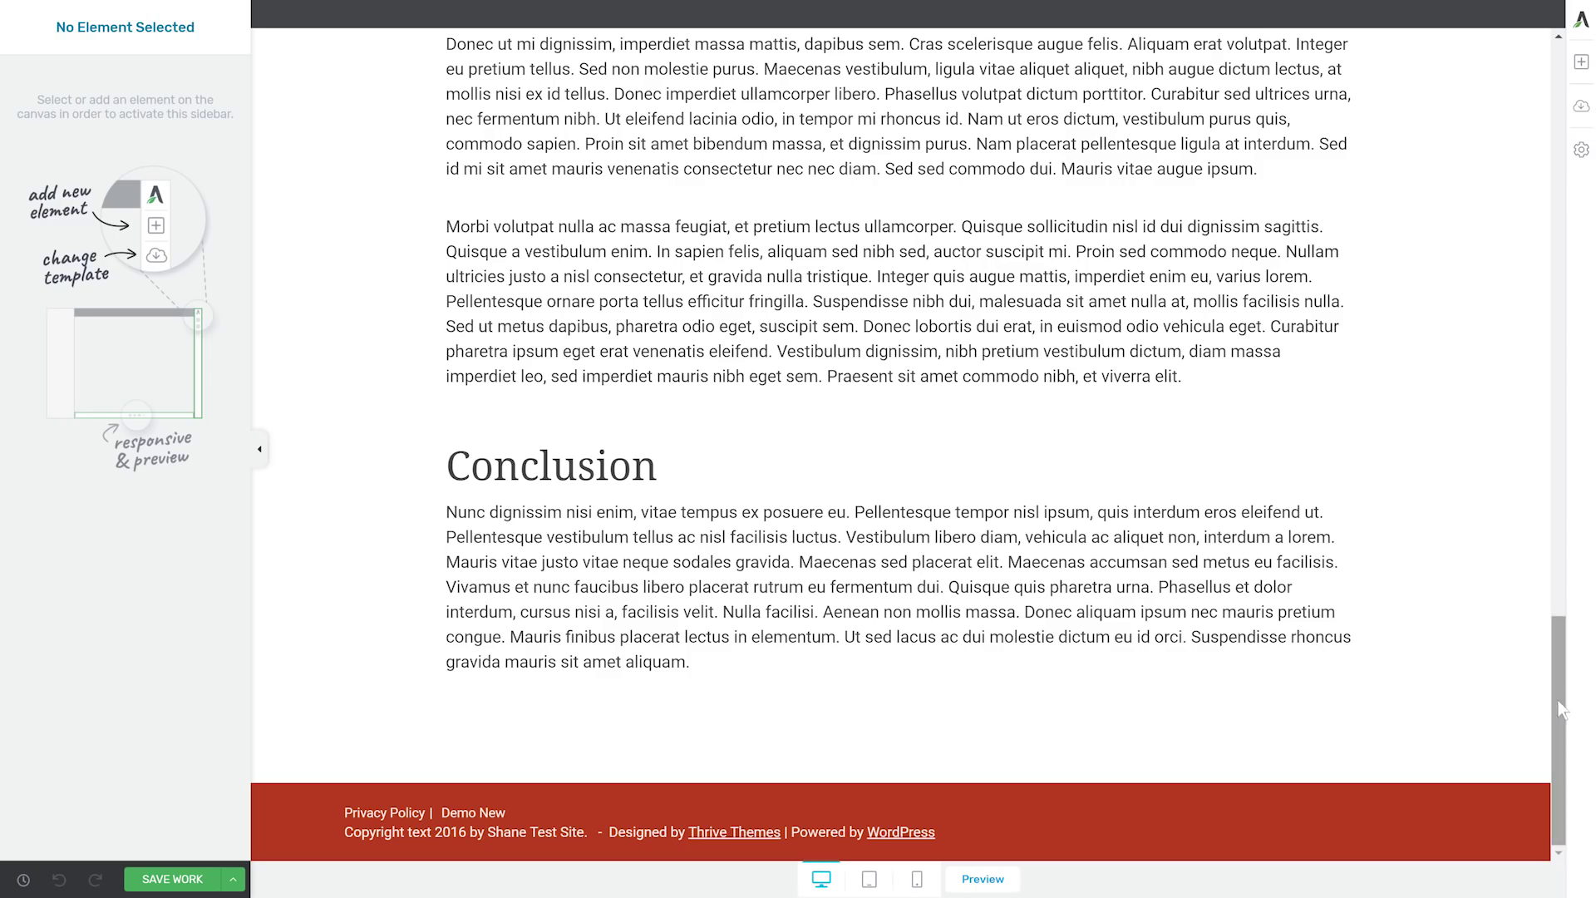
drag(1561, 698, 1535, 122)
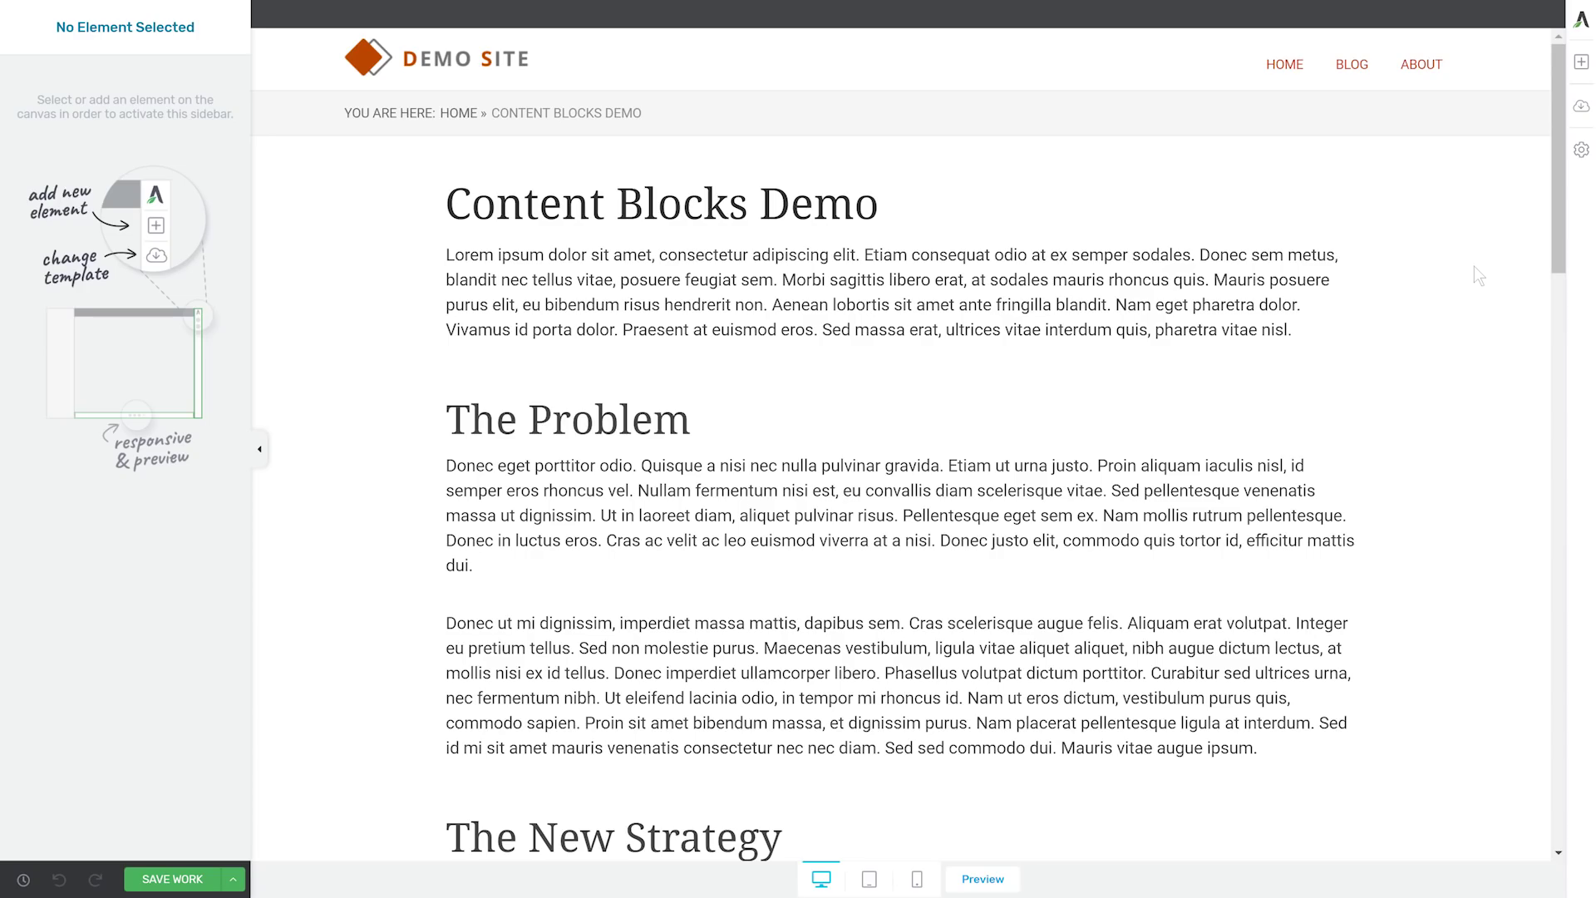
scroll(1451, 298, down, 3)
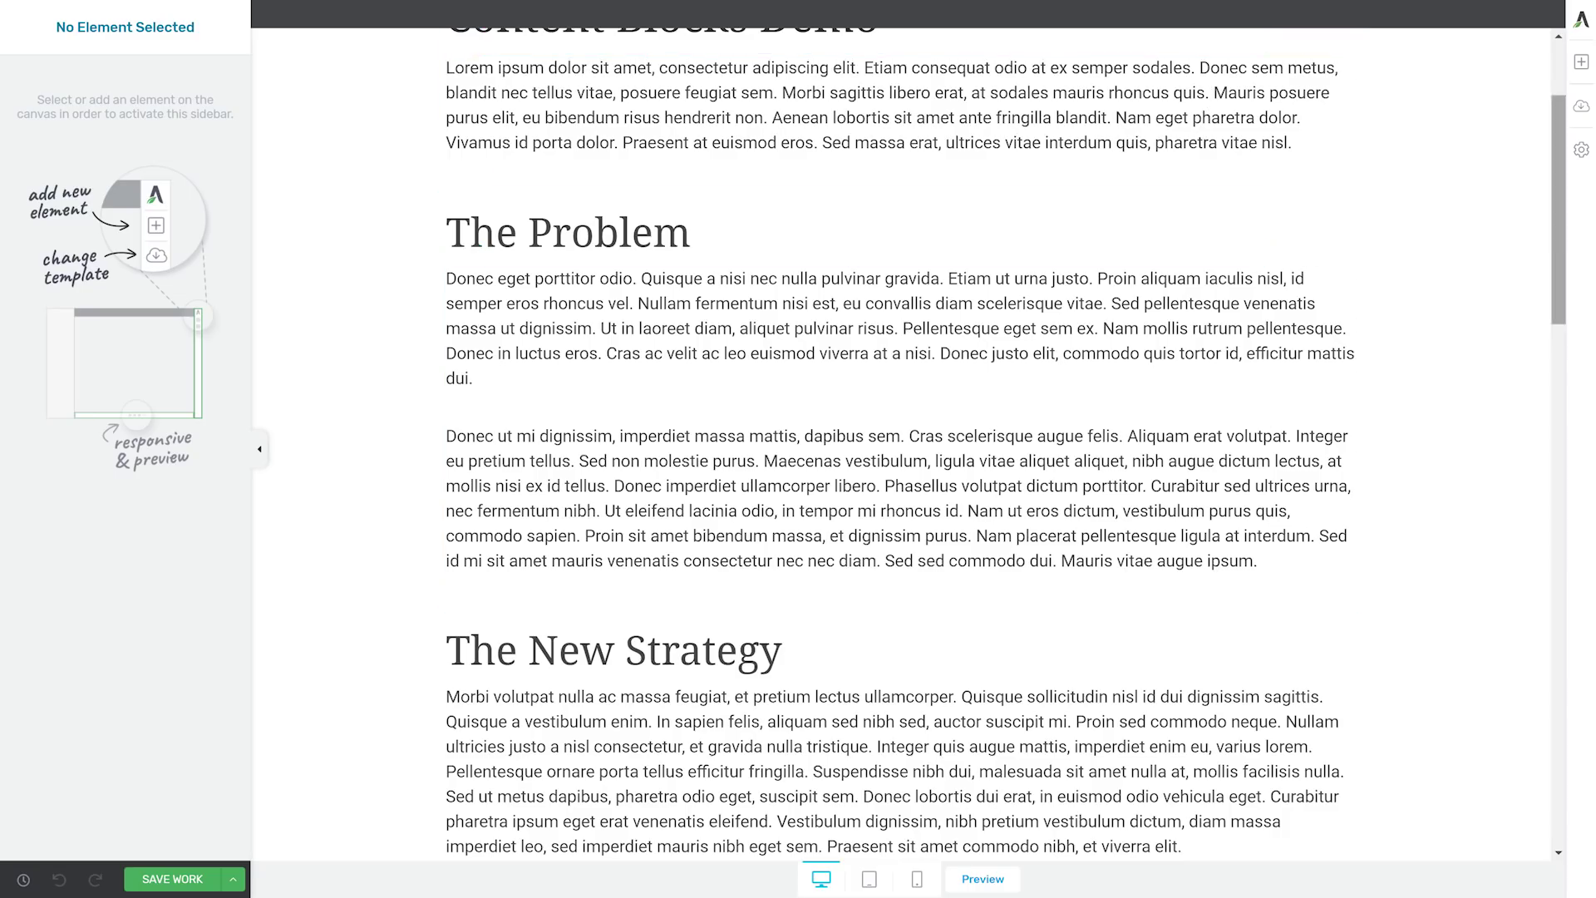
click(1581, 69)
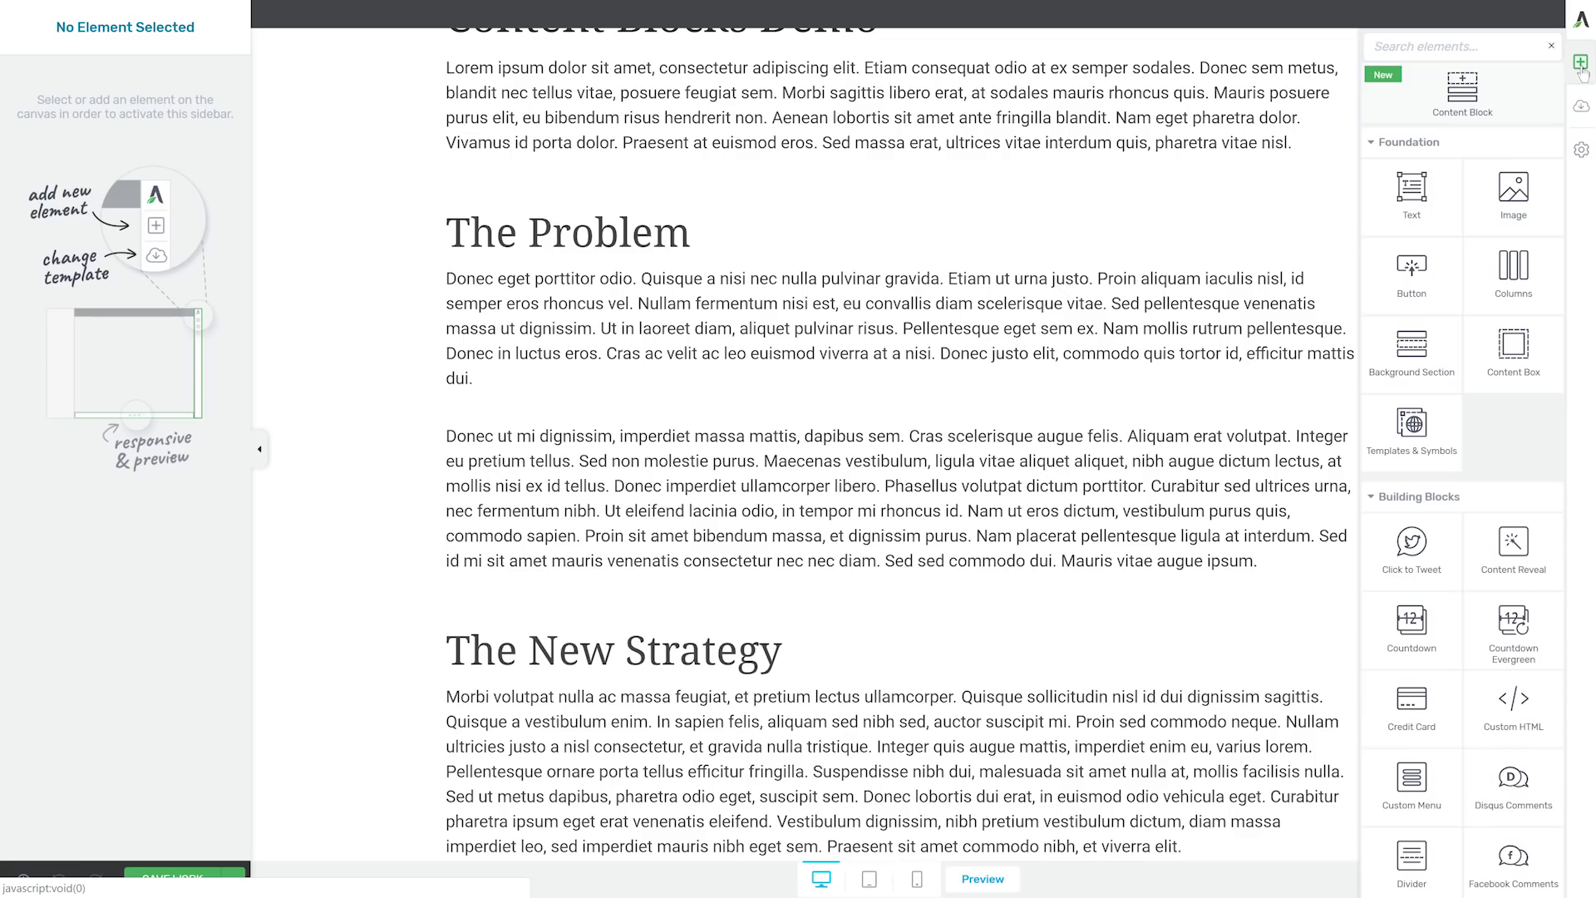
drag(1462, 89, 951, 362)
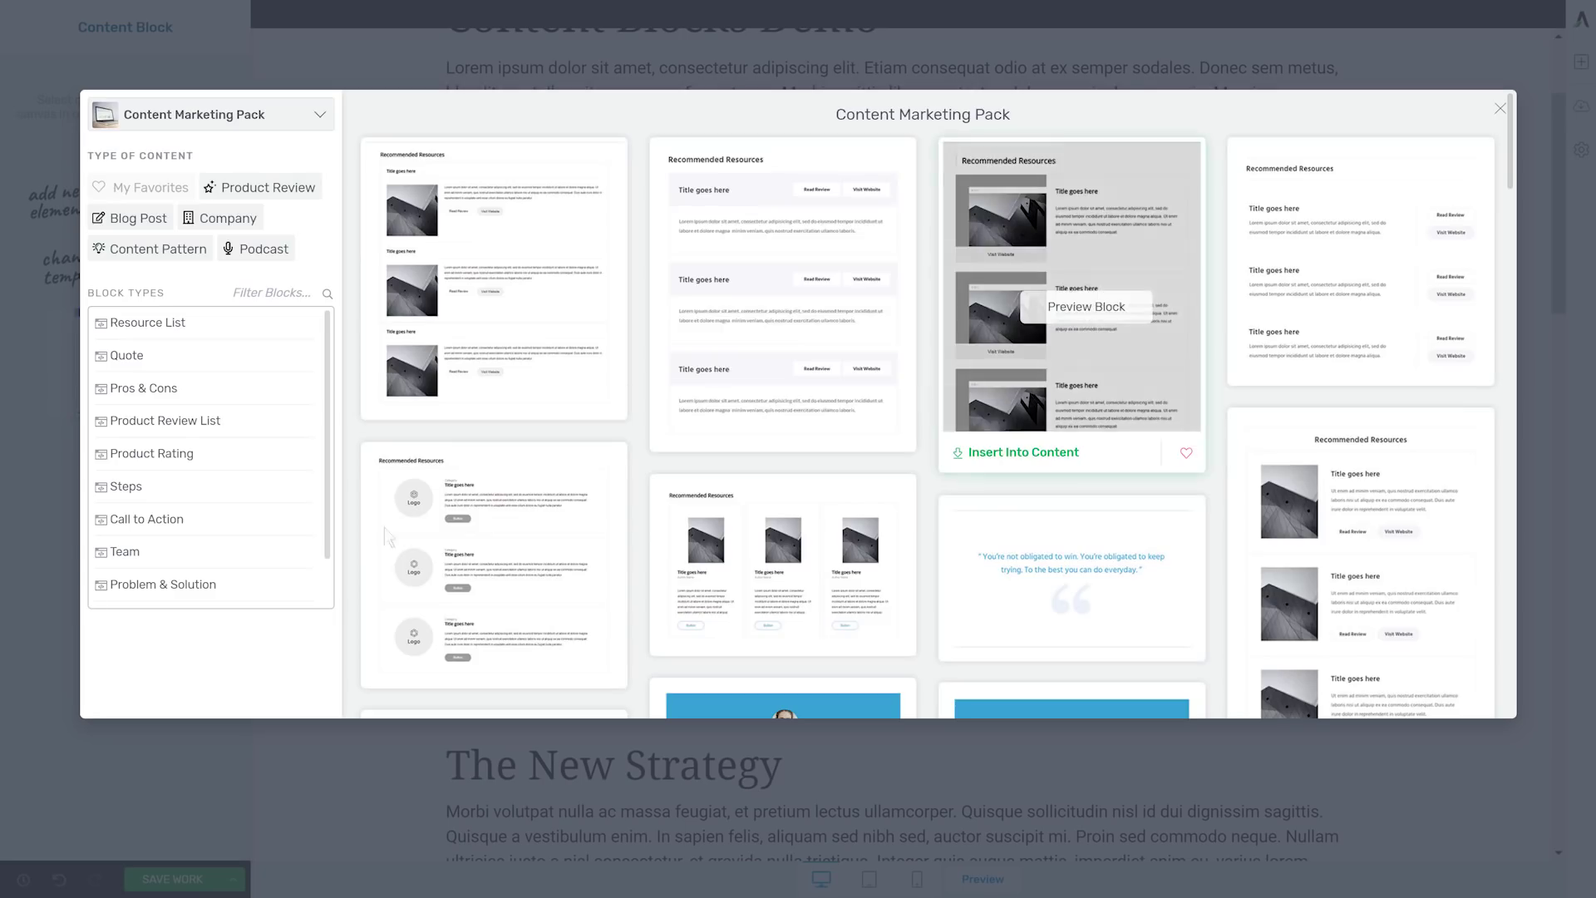
mouse_move(757, 338)
scroll(759, 345, down, 10)
scroll(761, 359, up, 10)
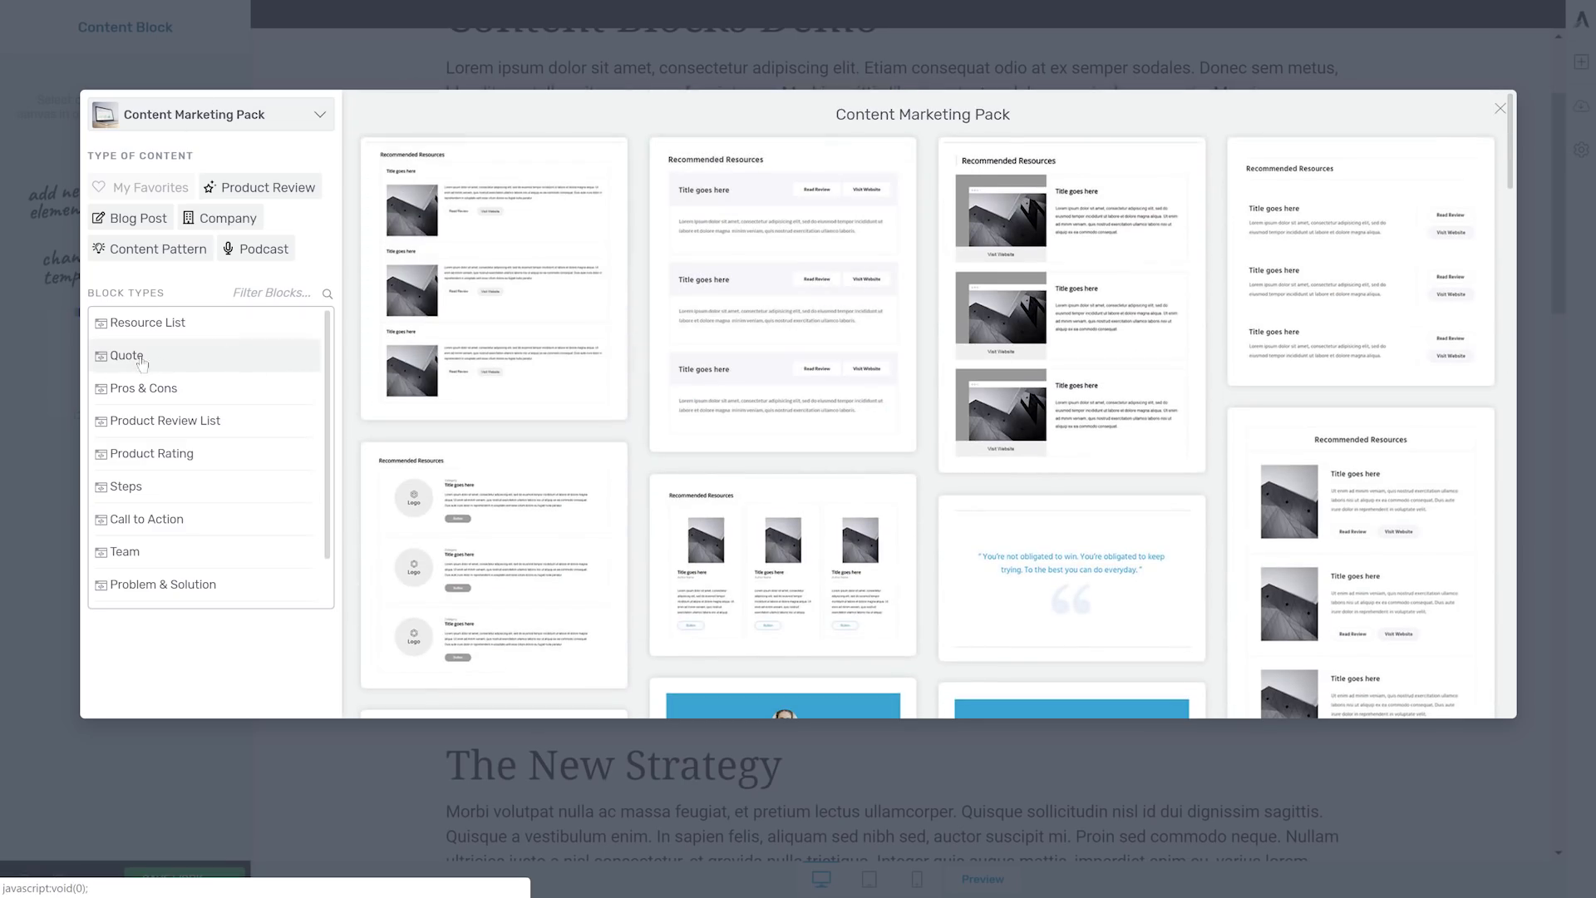
click(127, 356)
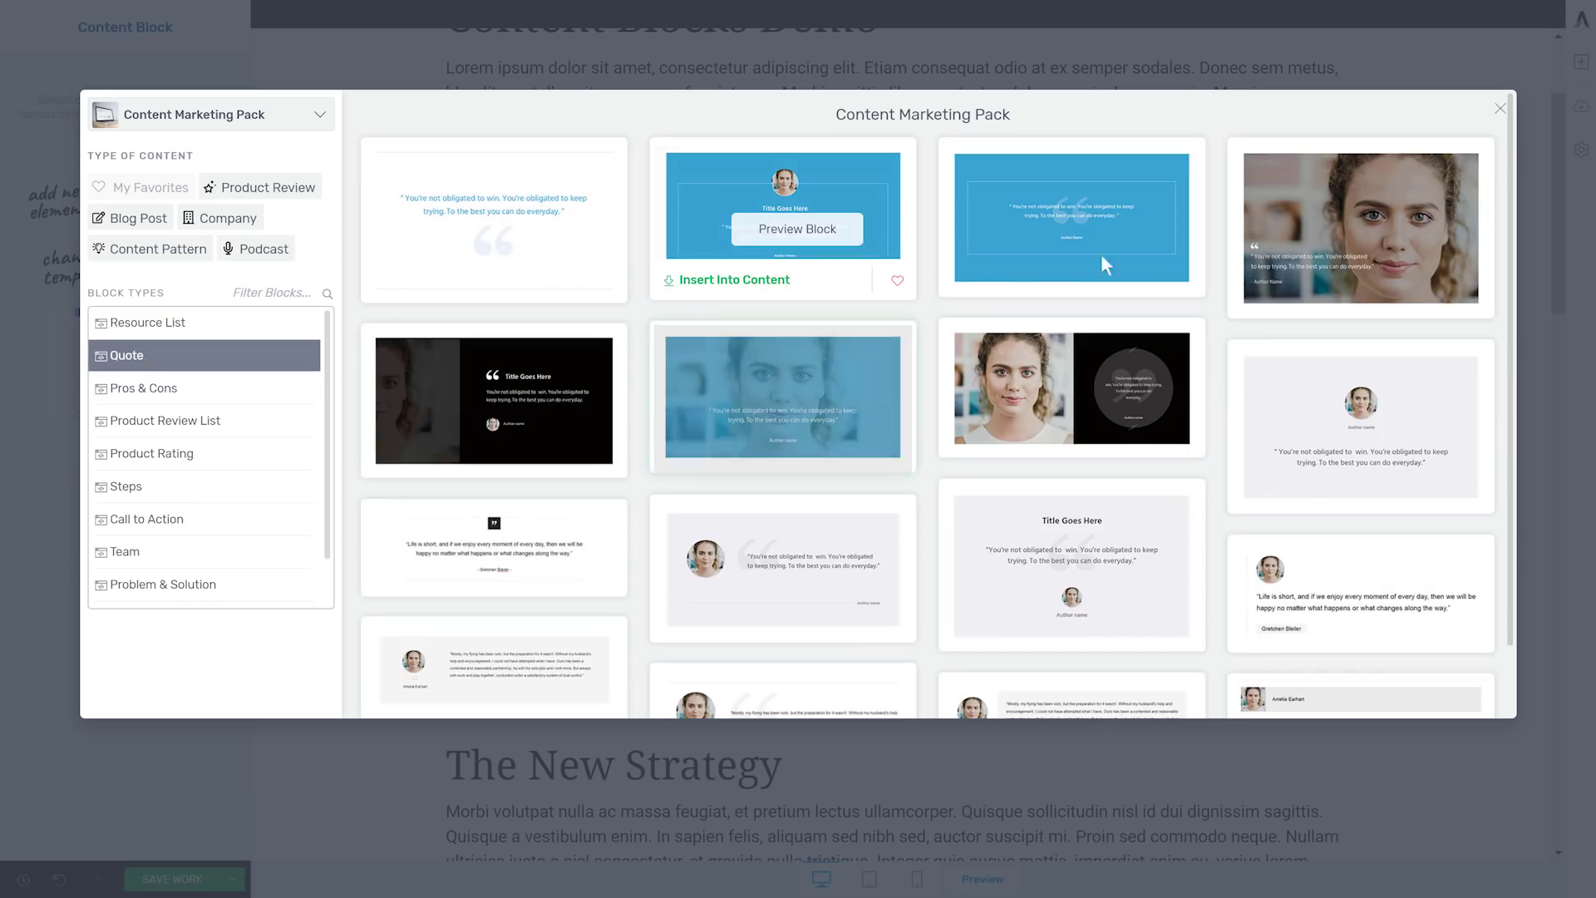
Preview Quote 06 and Quote 14, then insert the Quote 11 block into the post.
scroll(1297, 323, down, 1)
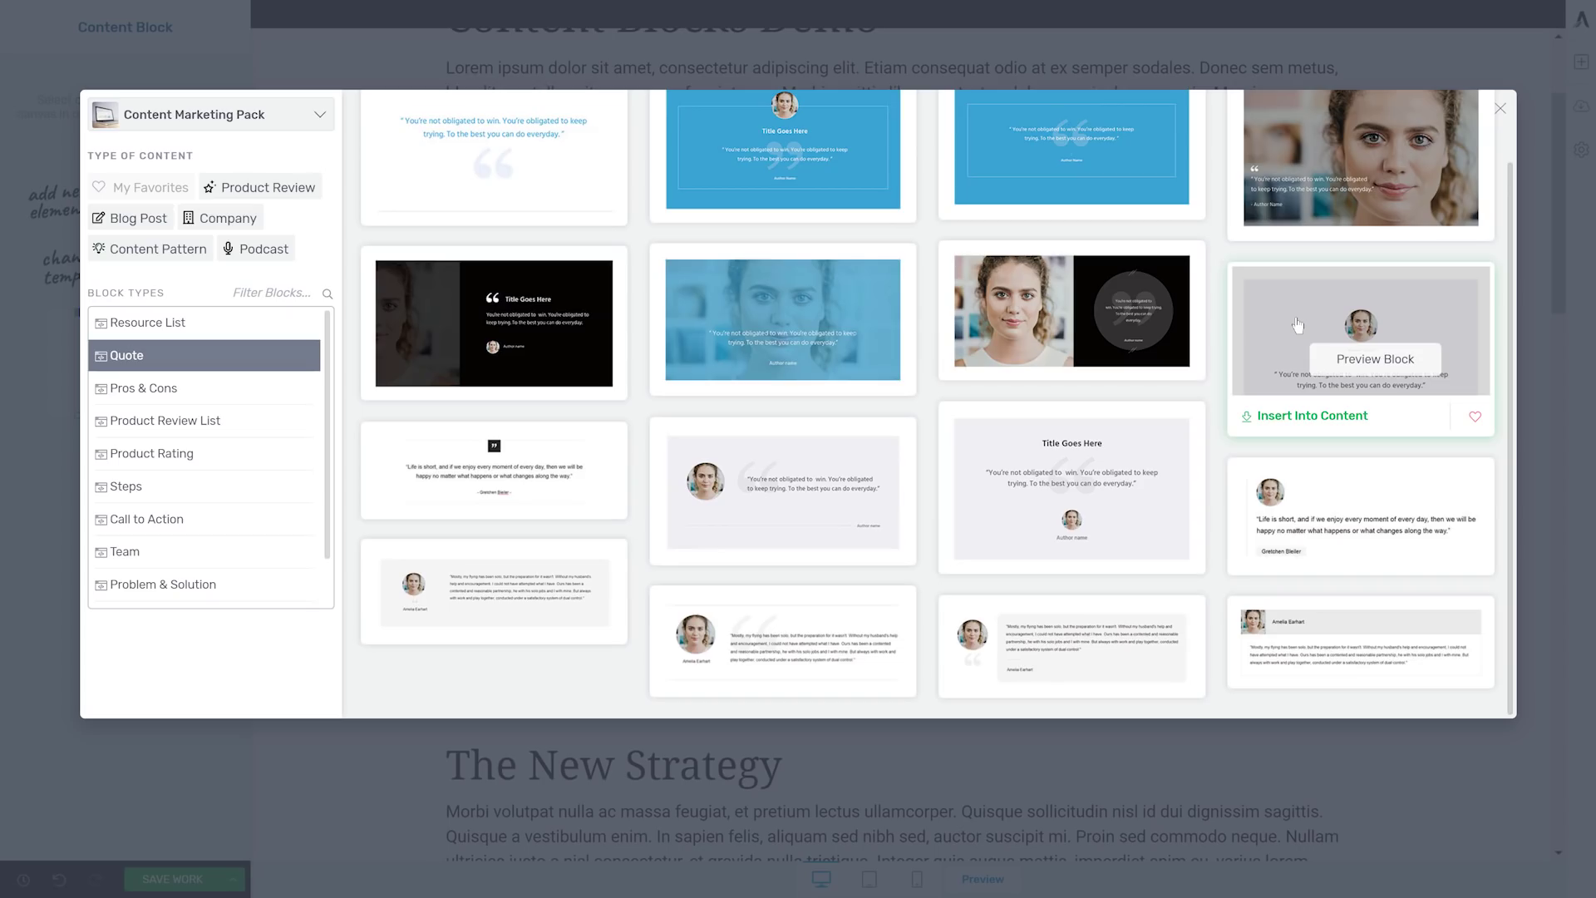
scroll(831, 412, up, 1)
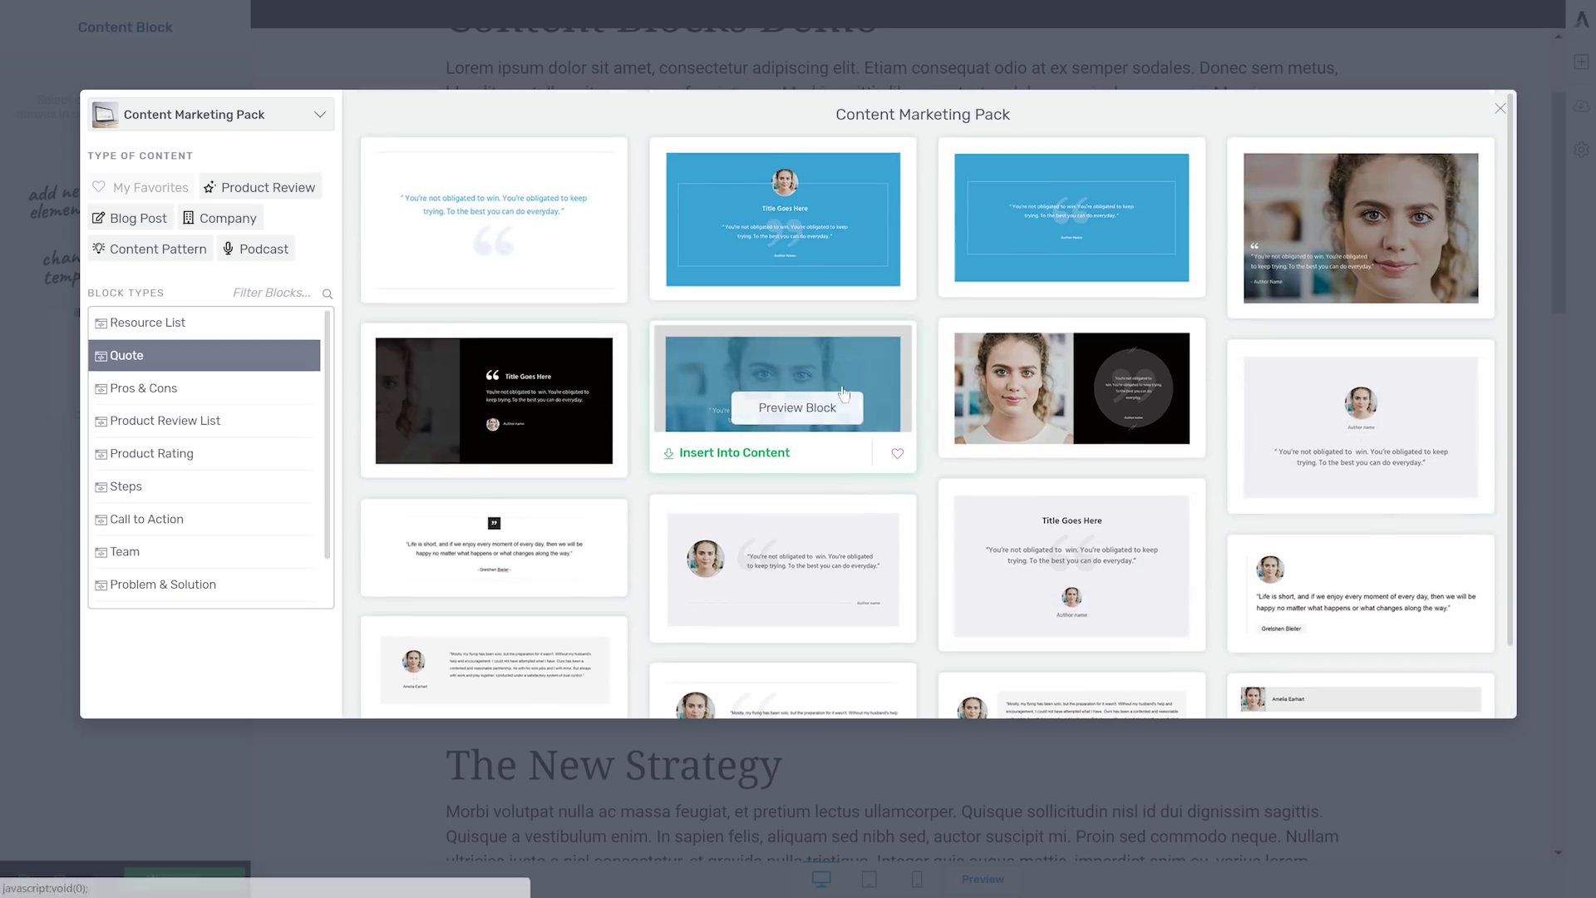
click(798, 407)
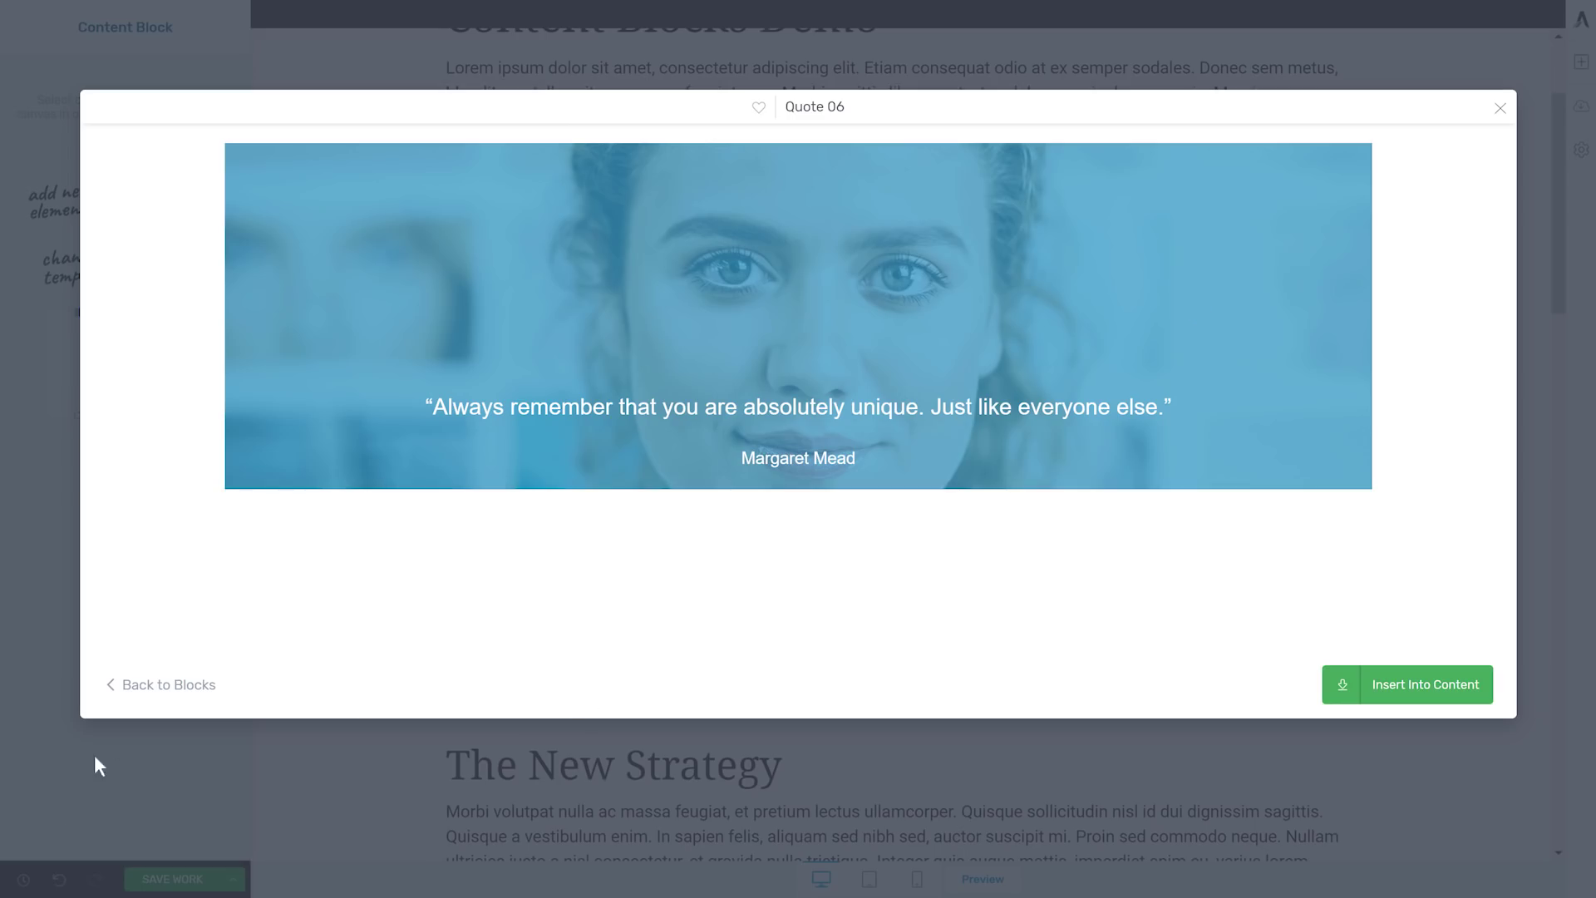
click(179, 684)
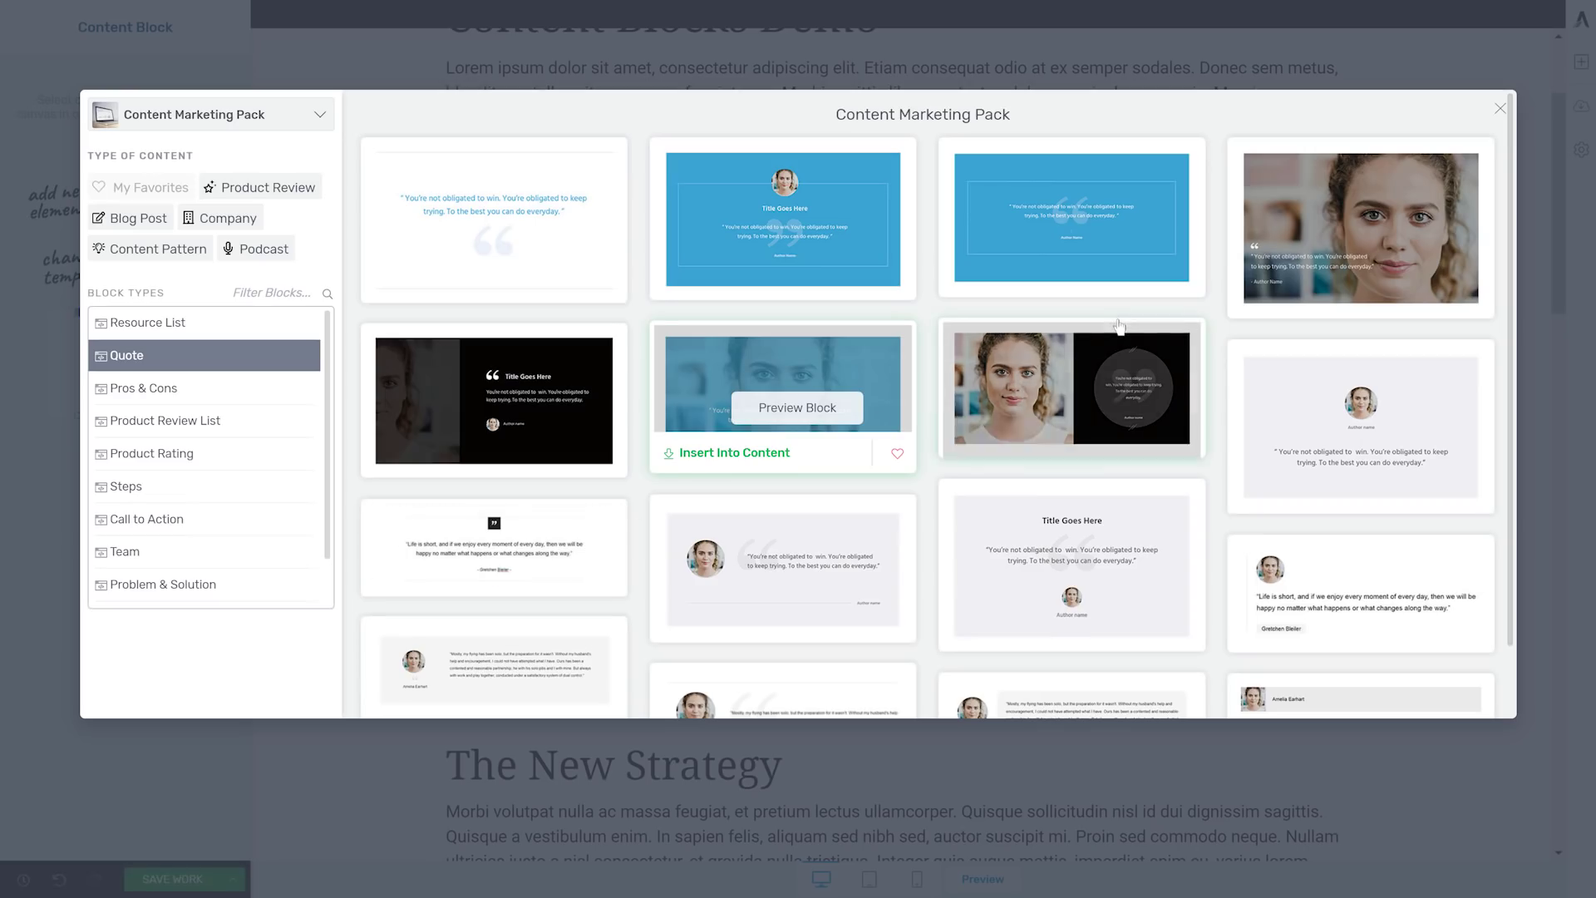
scroll(1073, 390, down, 1)
click(500, 593)
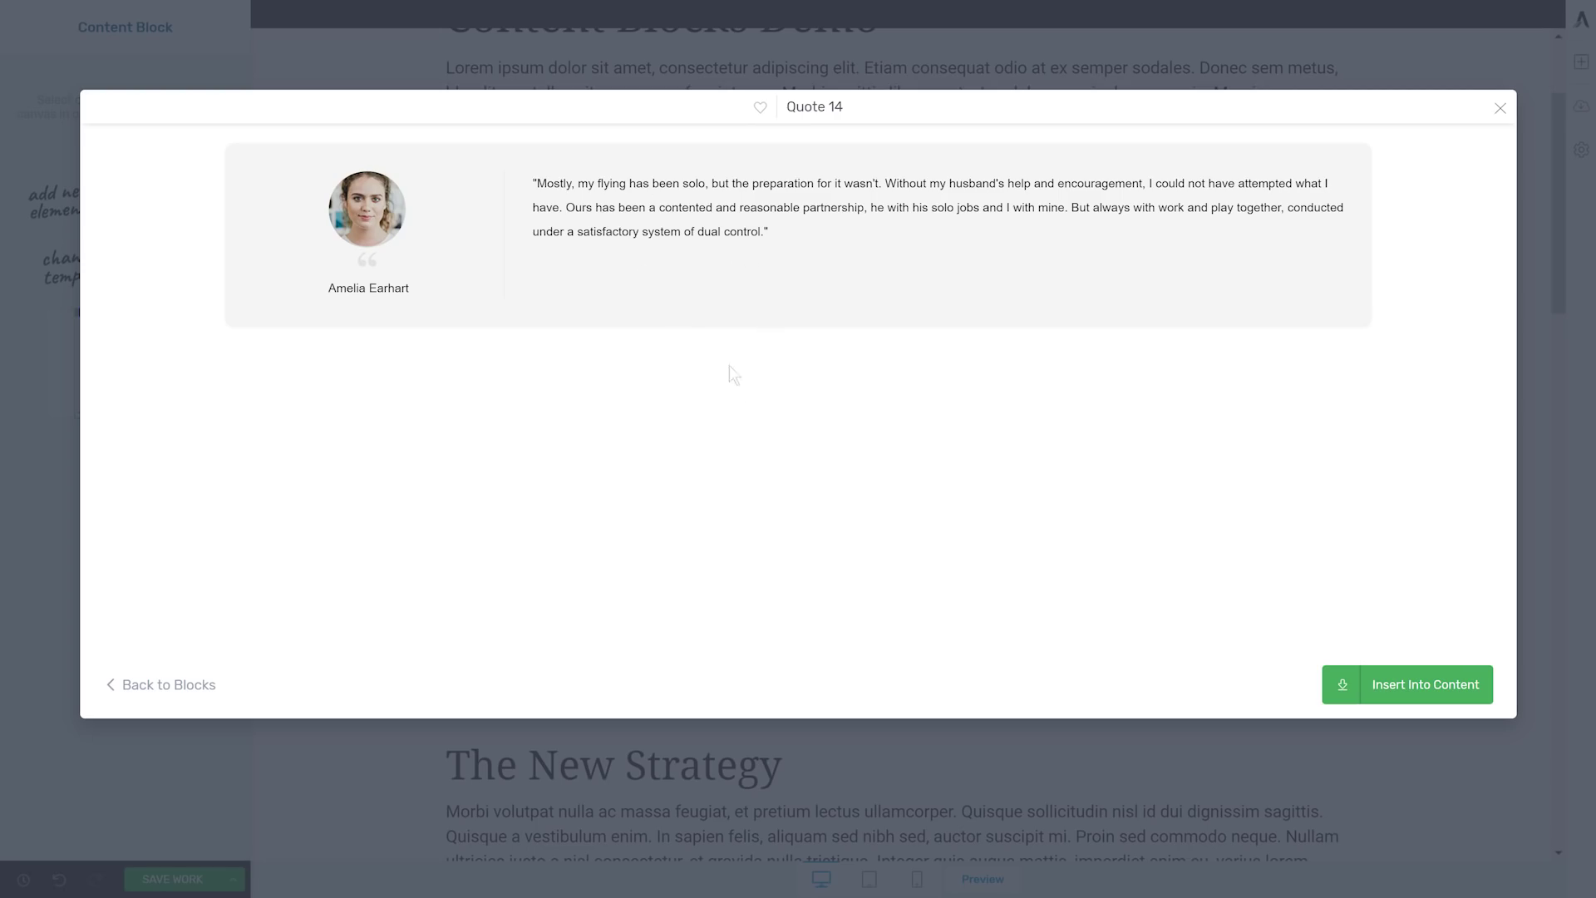
click(167, 694)
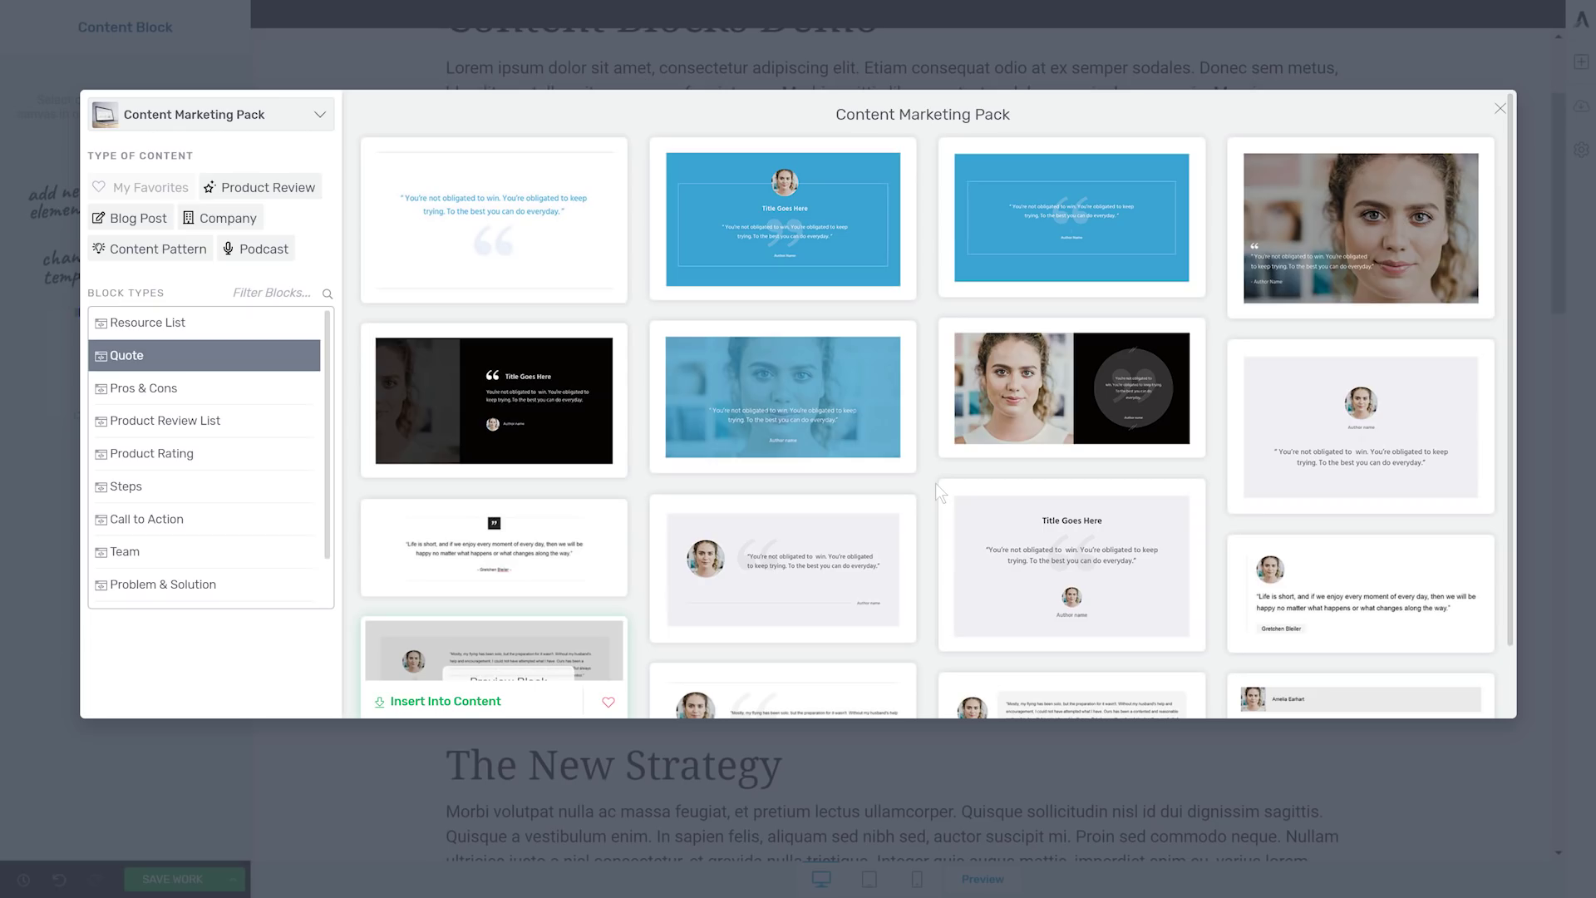
scroll(924, 491, down, 1)
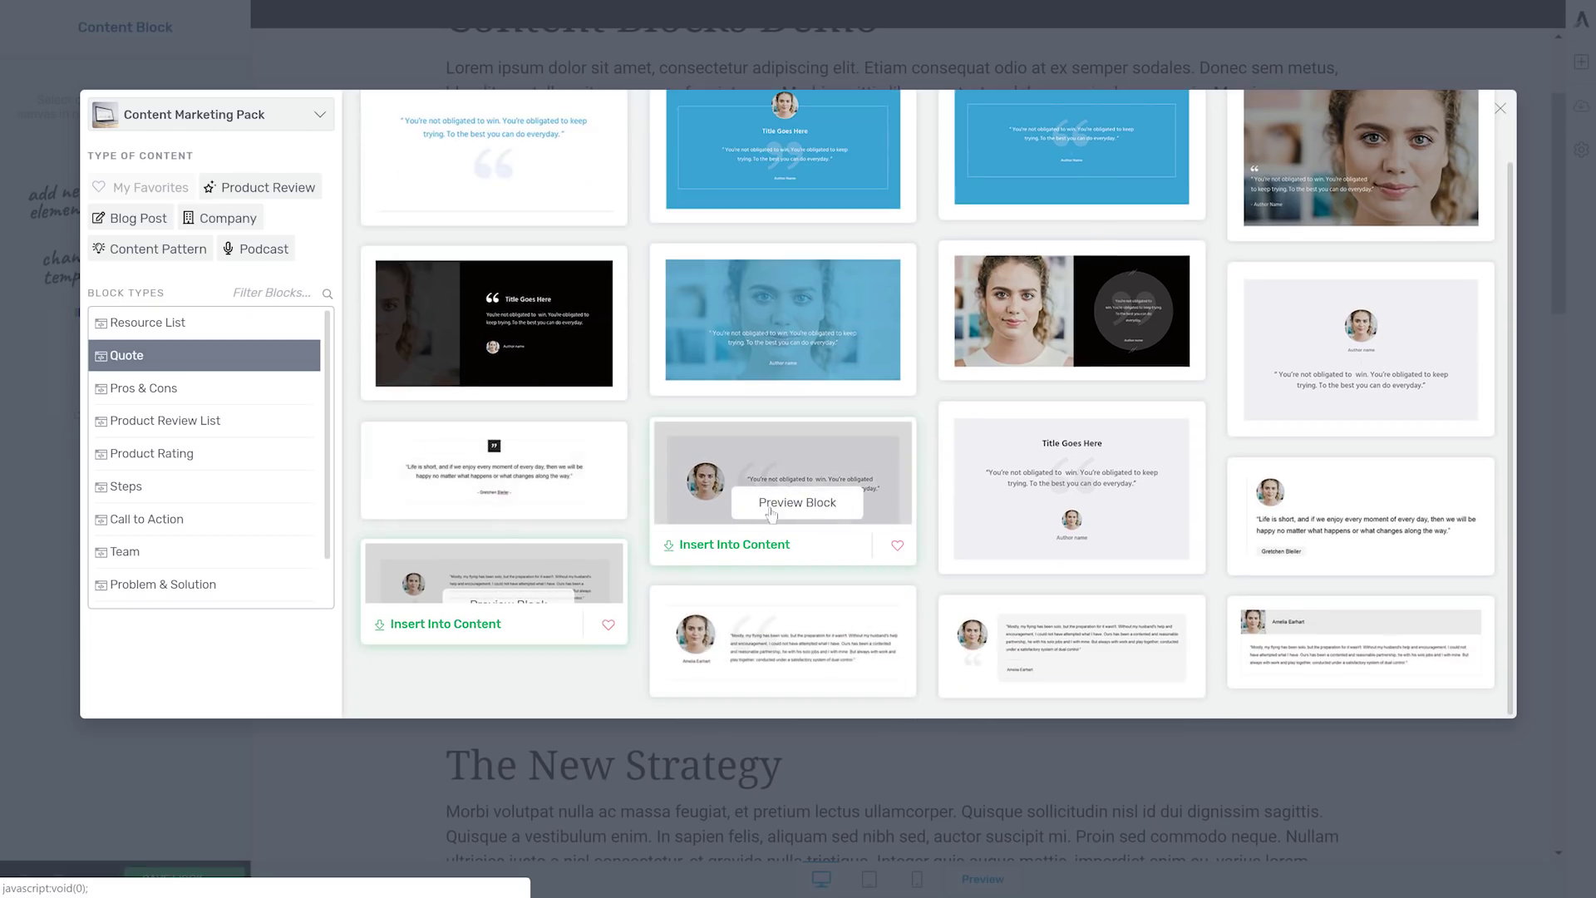
click(720, 546)
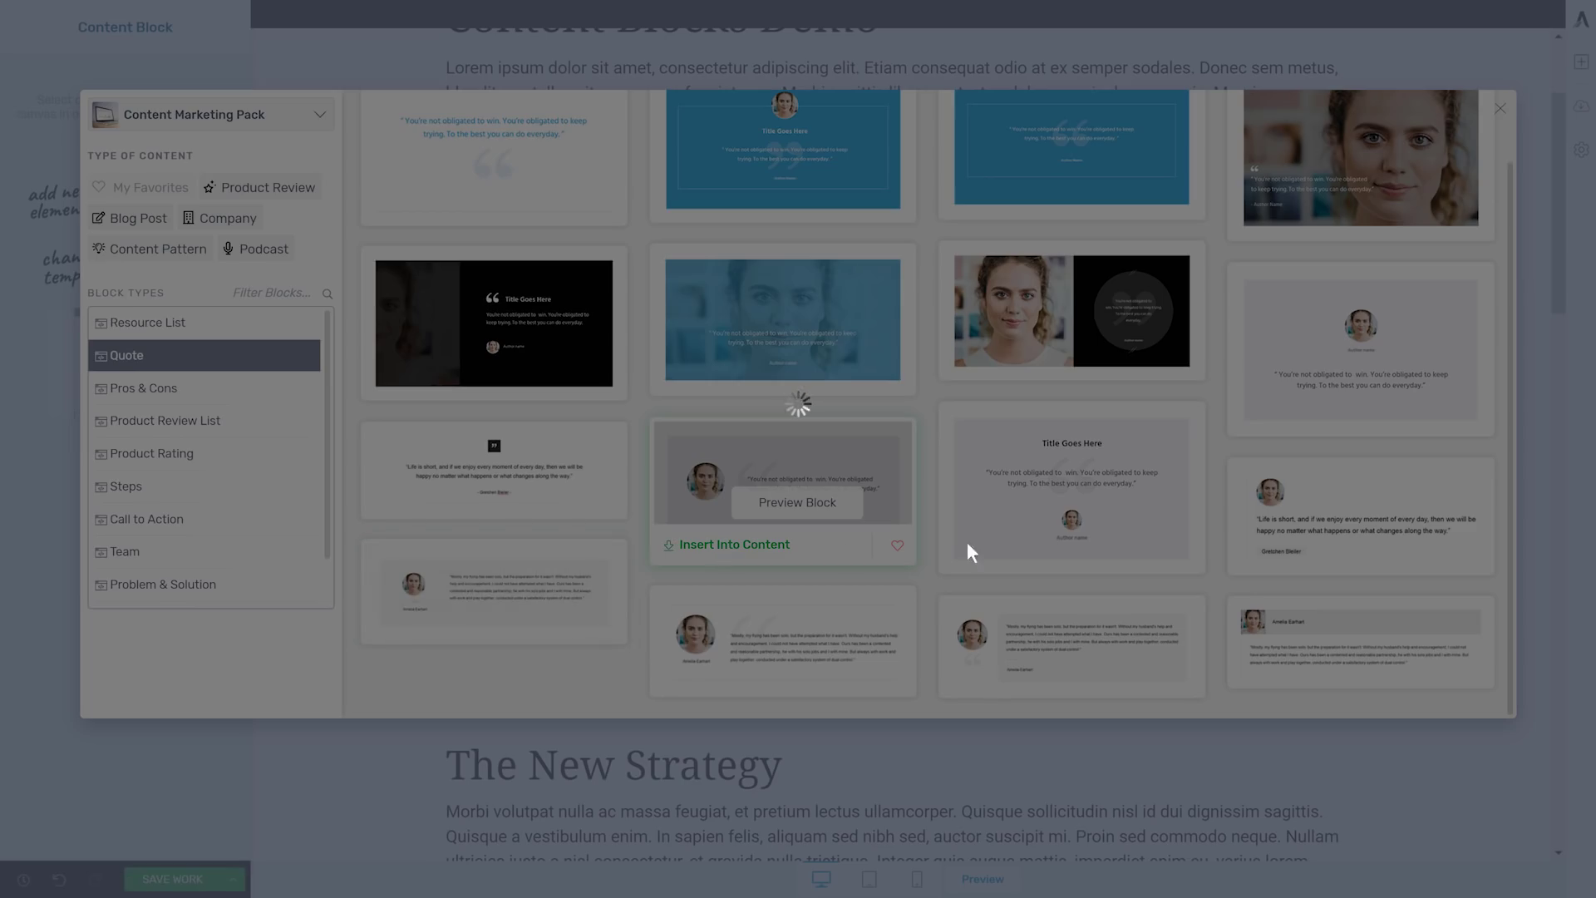
scroll(1060, 536, down, 2)
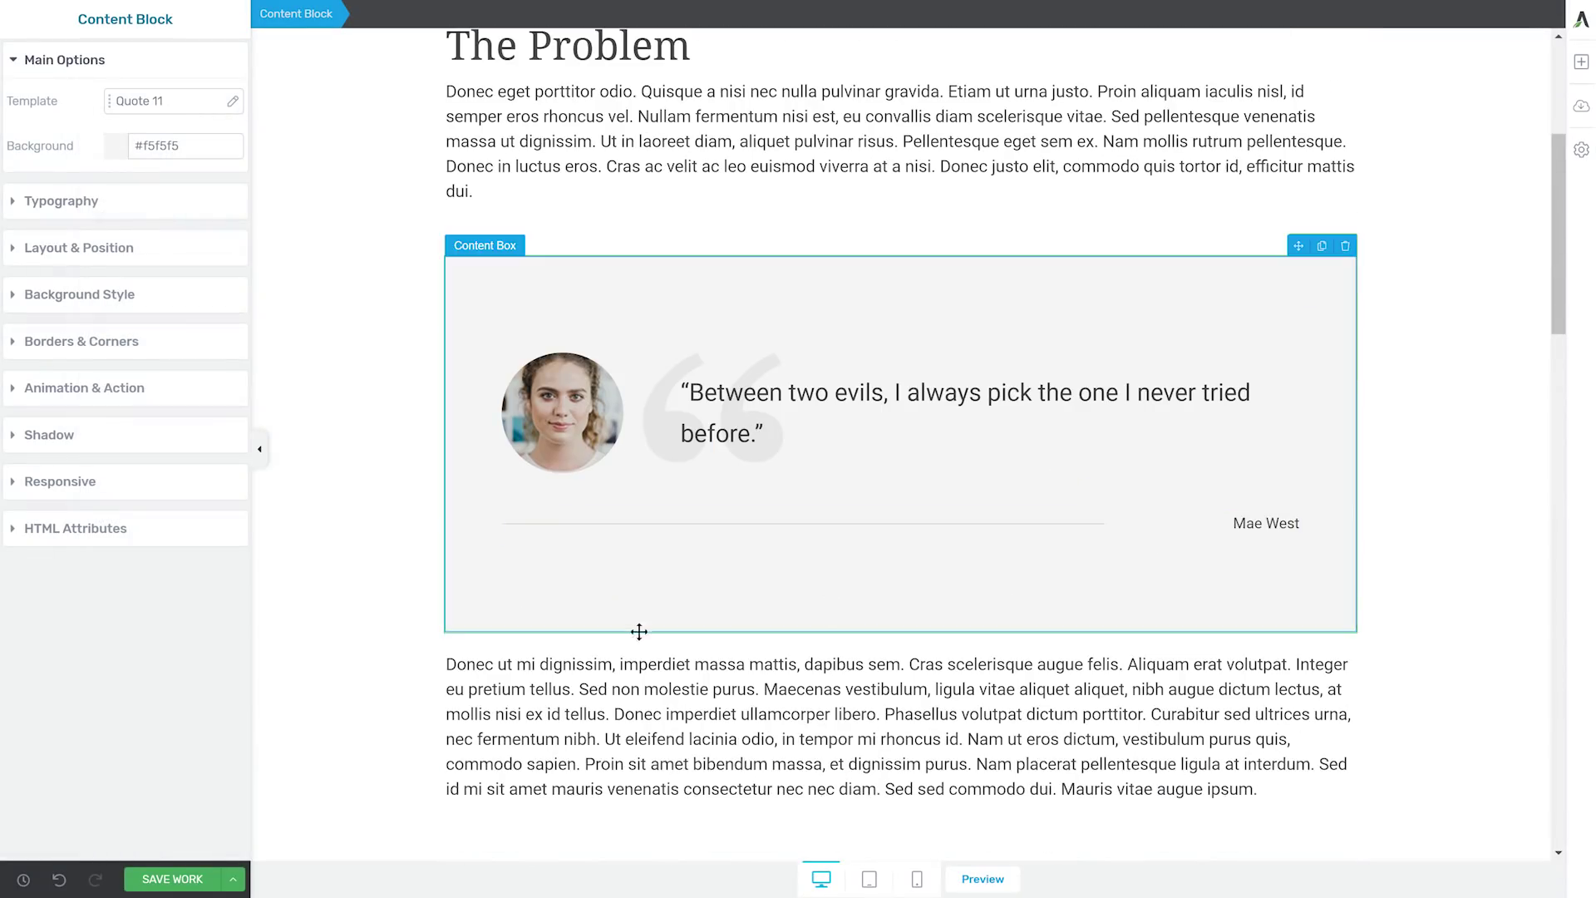
Swap the quote card's woman portrait for the smiling man photo m8 from the Media Library.
click(555, 401)
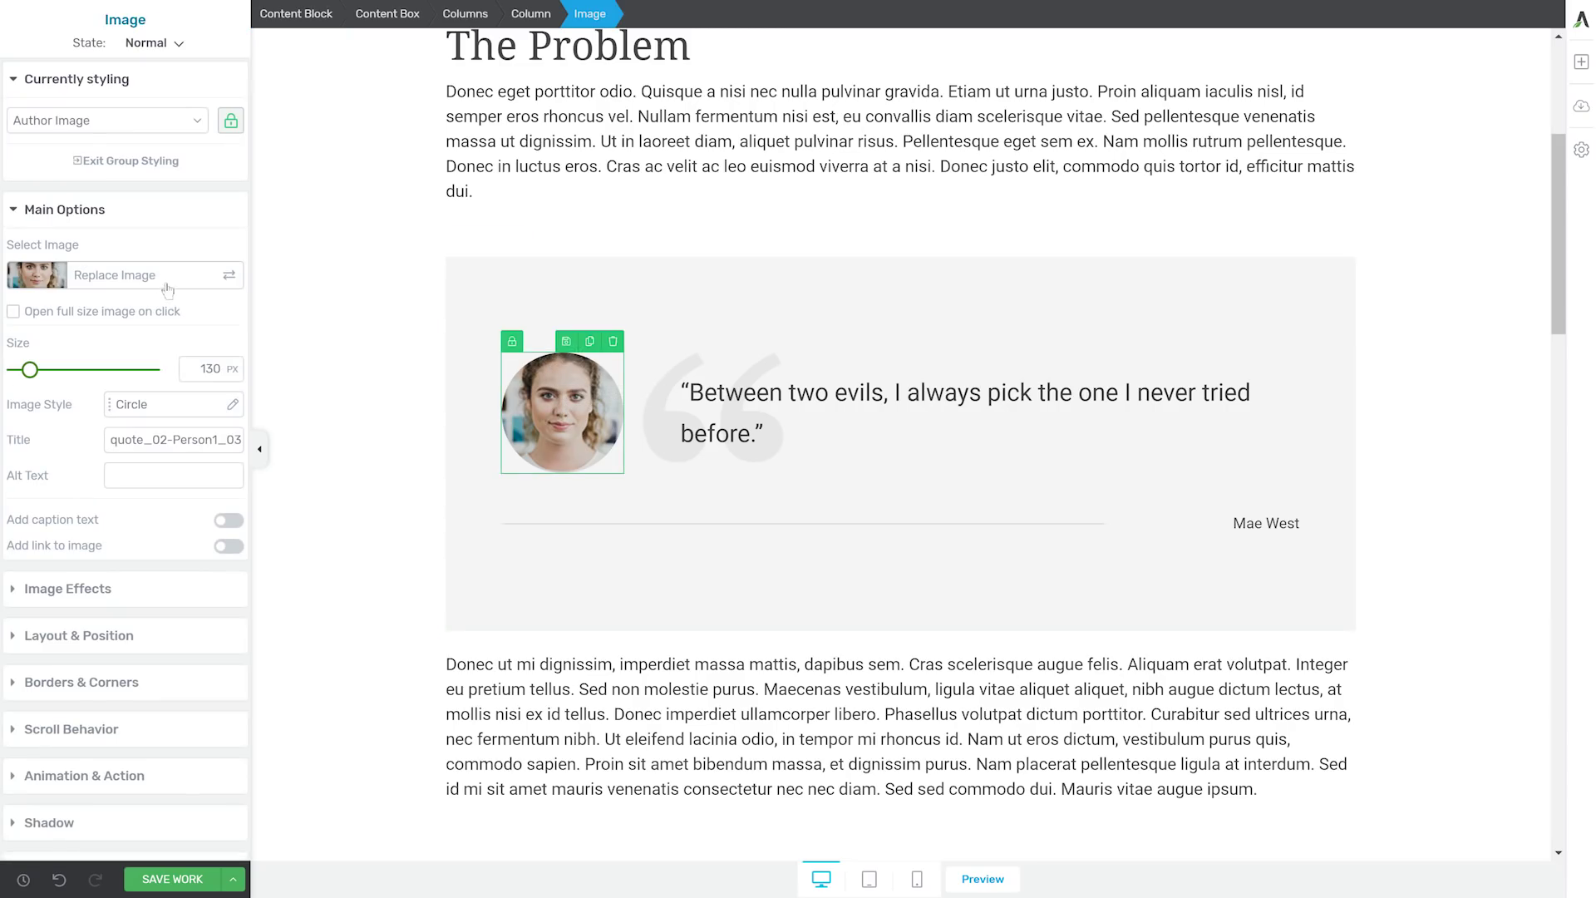
click(115, 286)
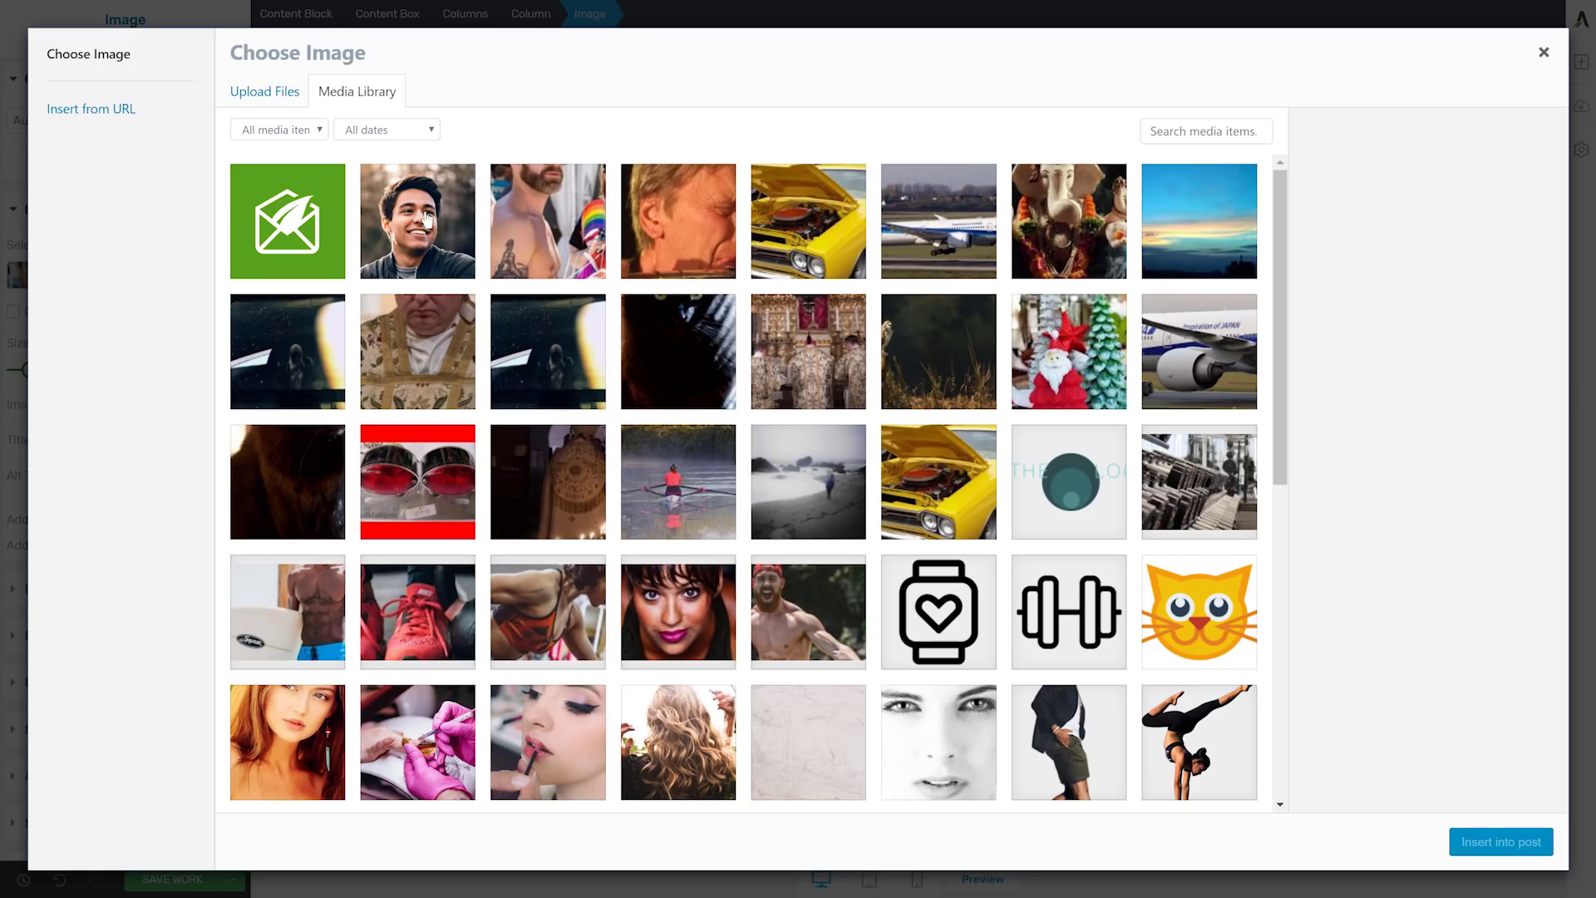
click(427, 220)
click(1501, 841)
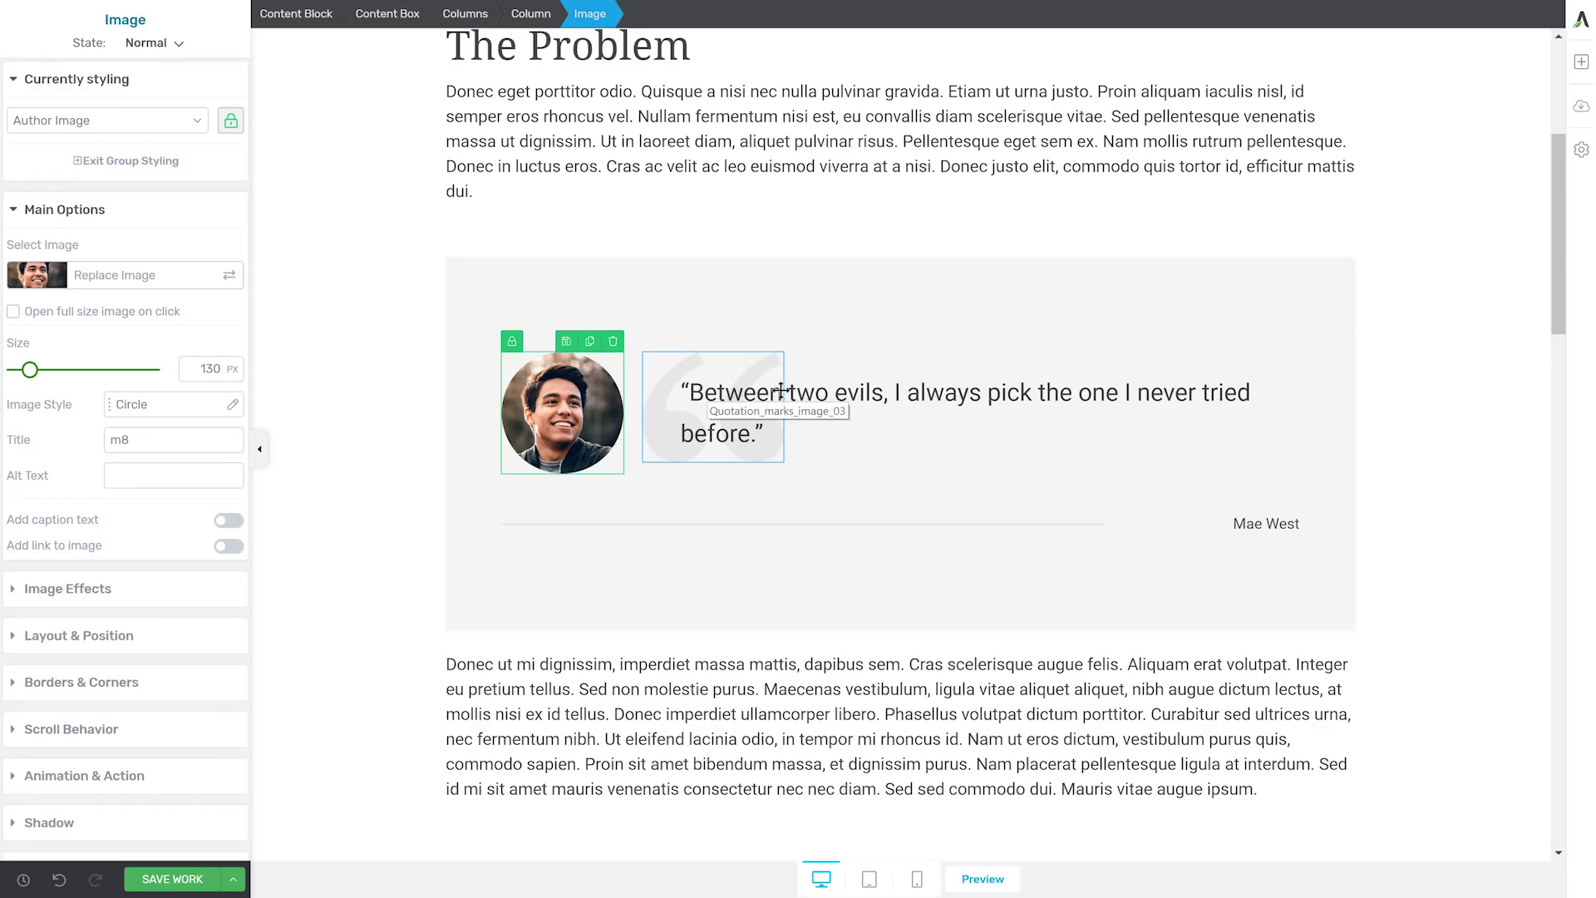
click(812, 390)
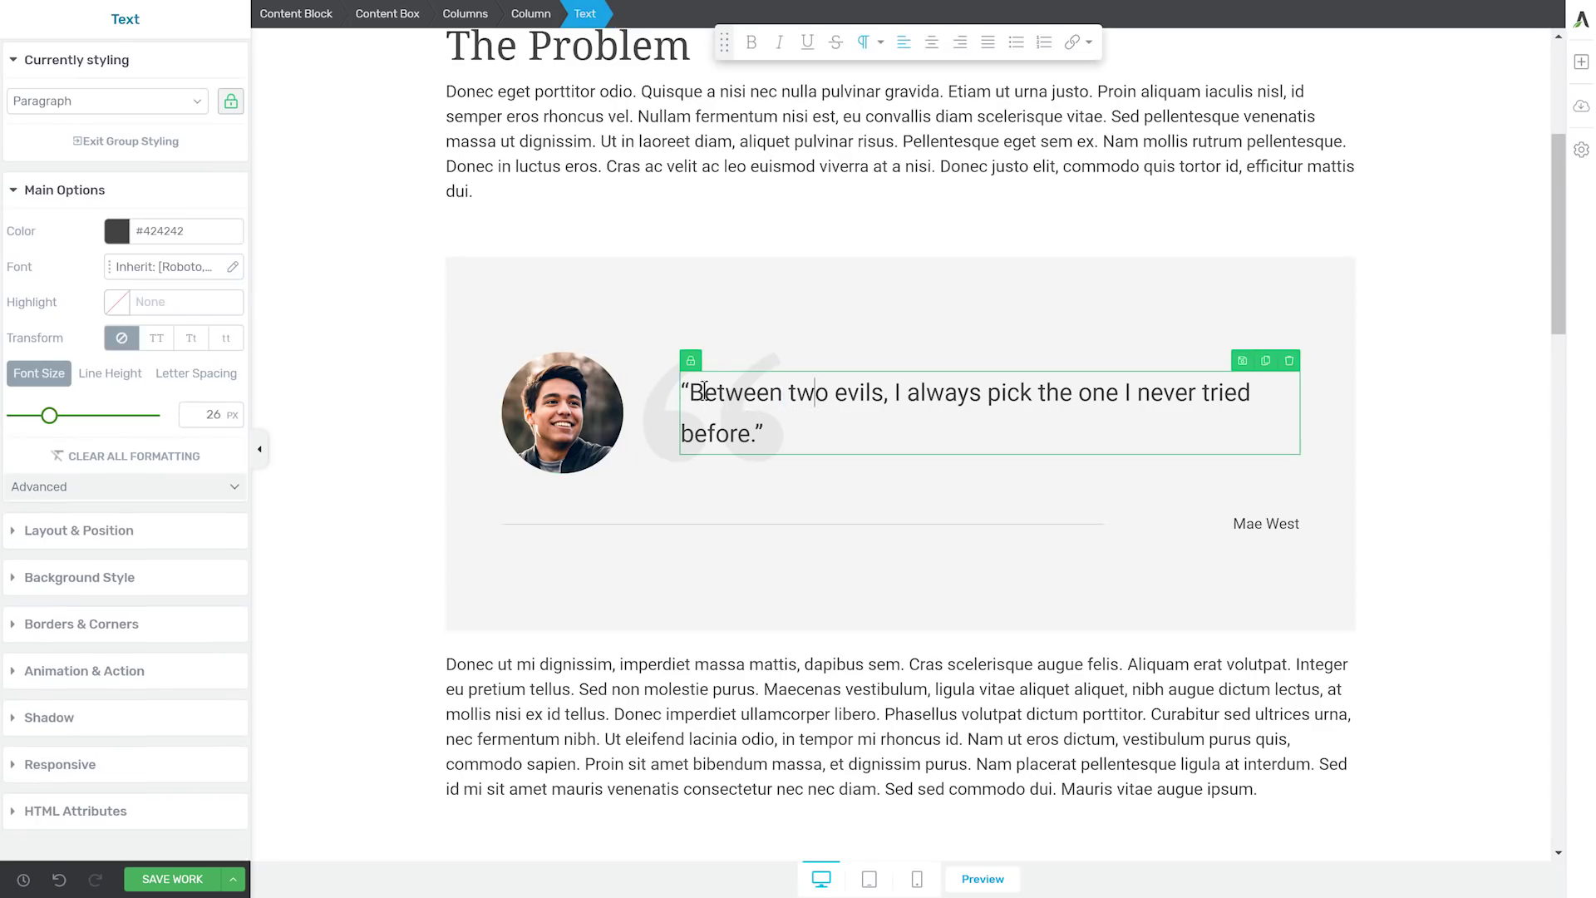
Rewrite the quotation as "The money is in the list." and replace Mae West with "Every marketer ever".
drag(693, 390, 755, 431)
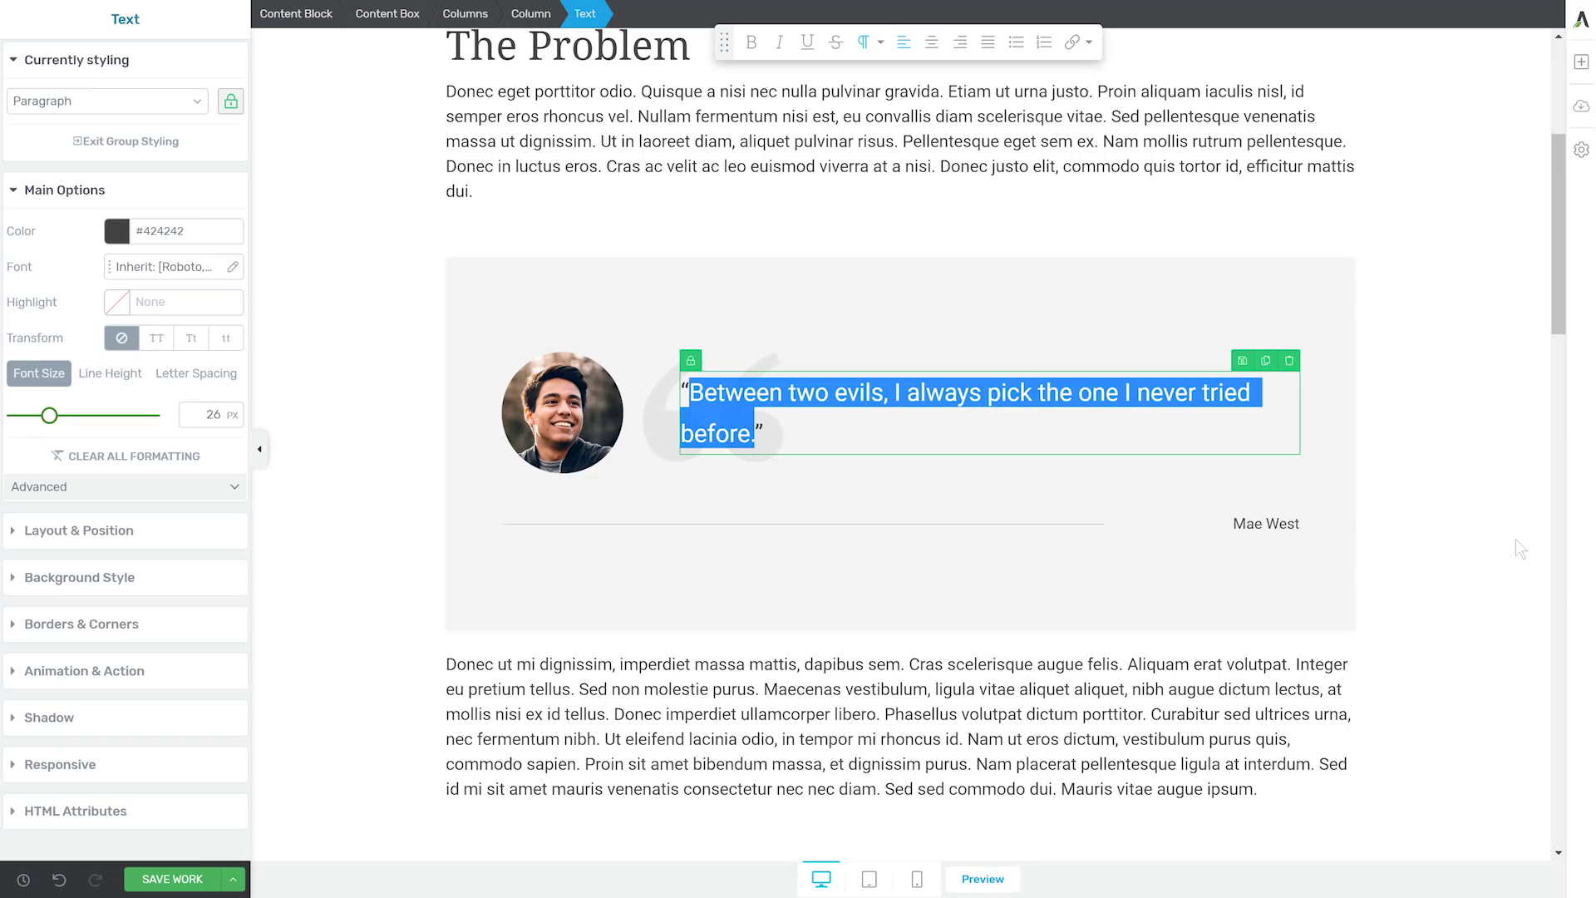
key(BackSpace)
text(The money )
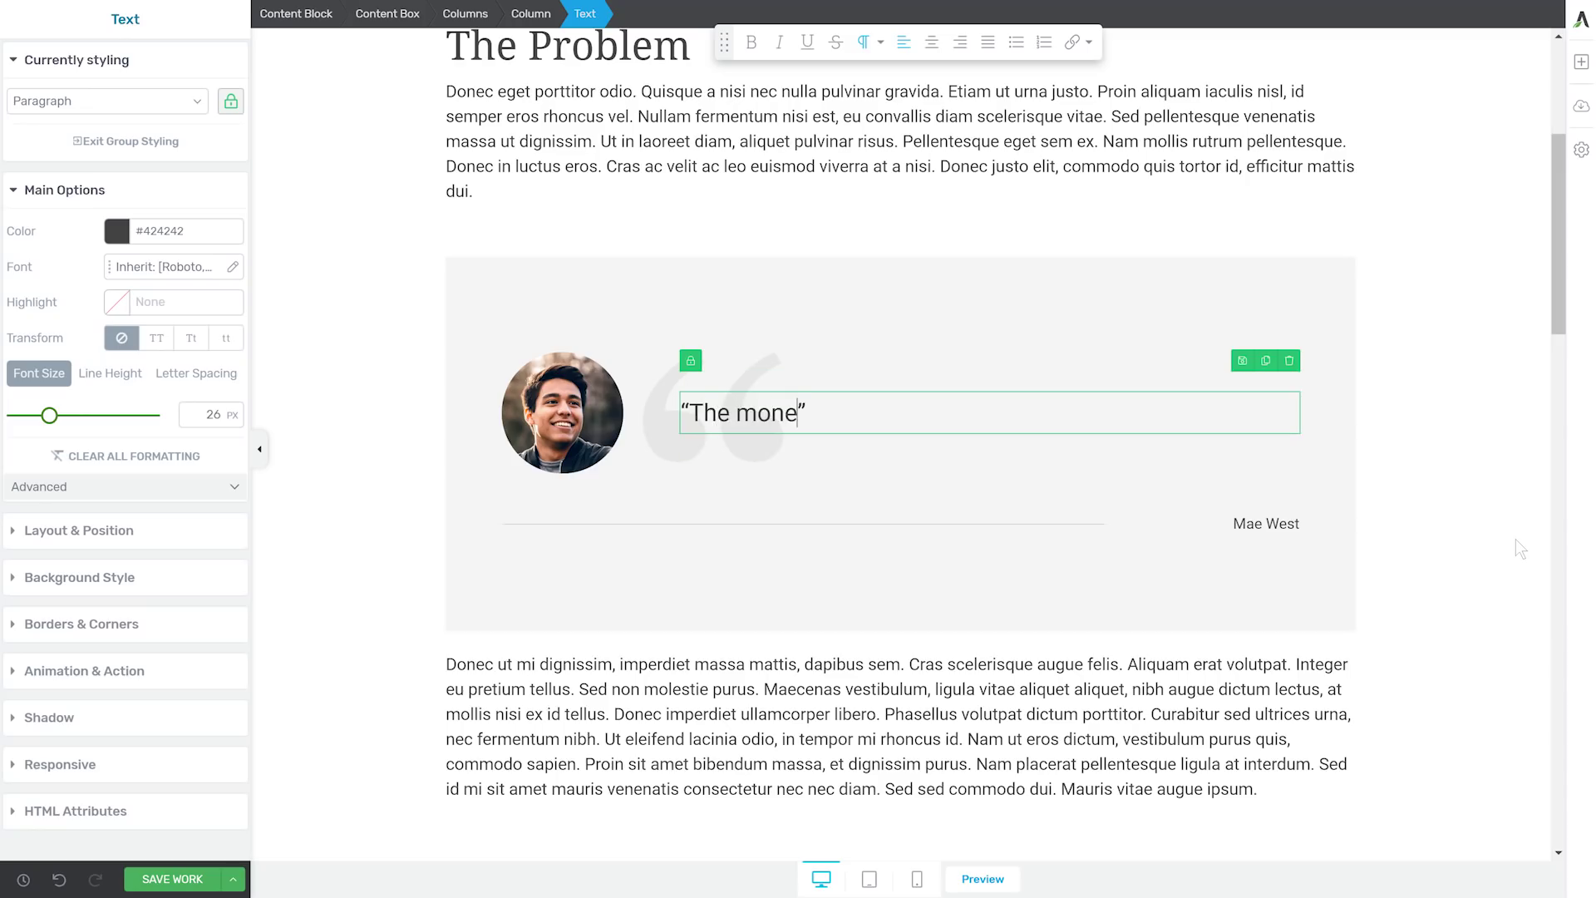
text(is in the list.)
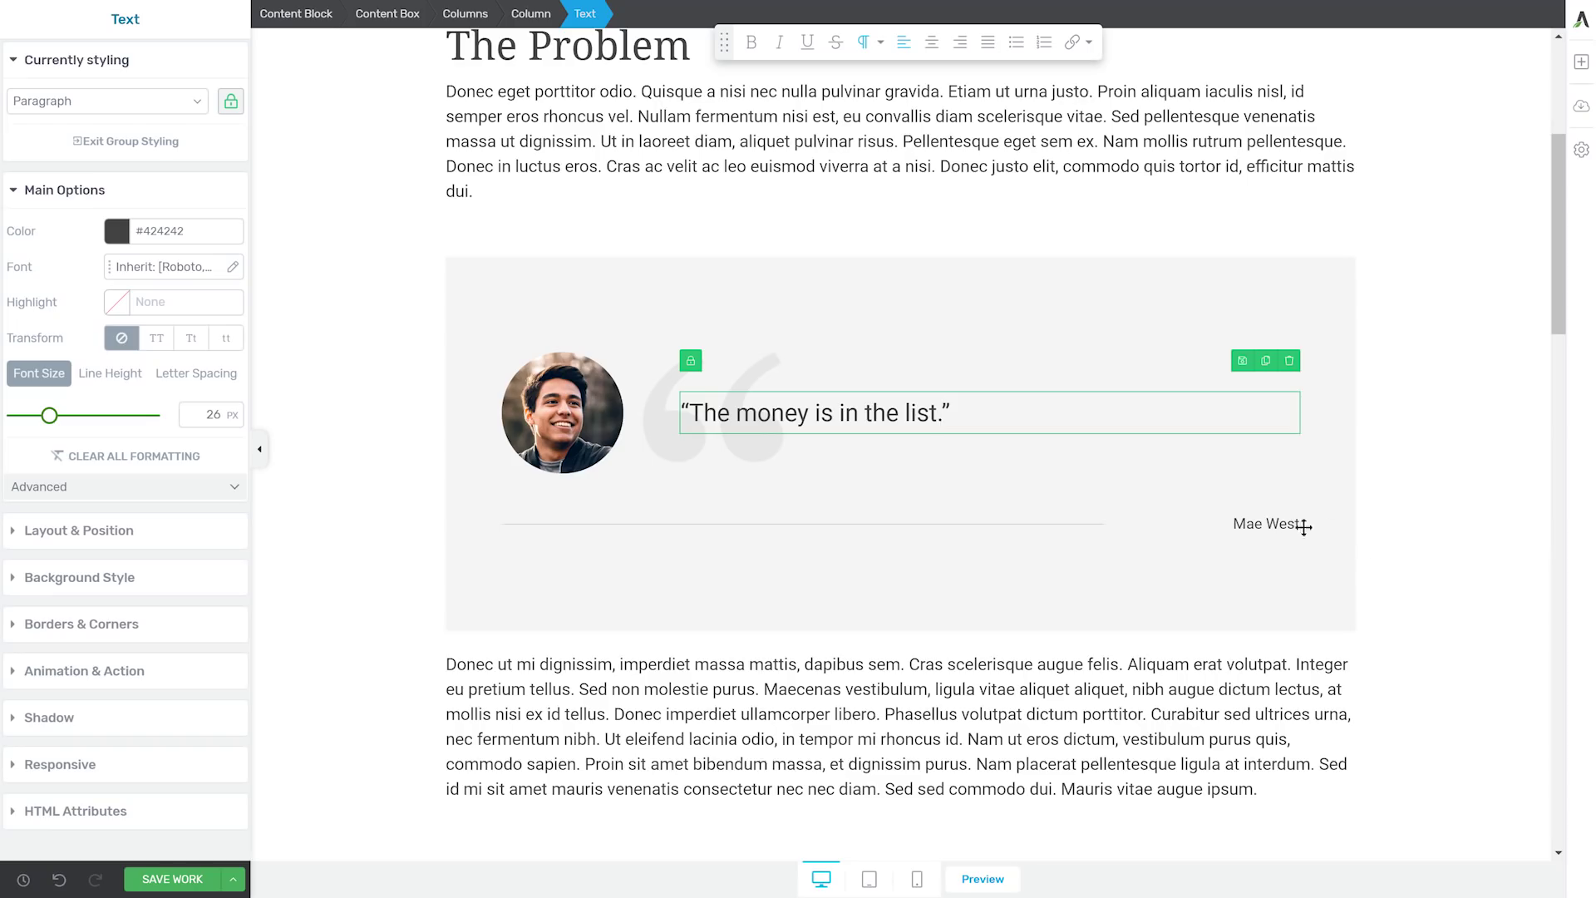
triple_click(1265, 523)
text(E)
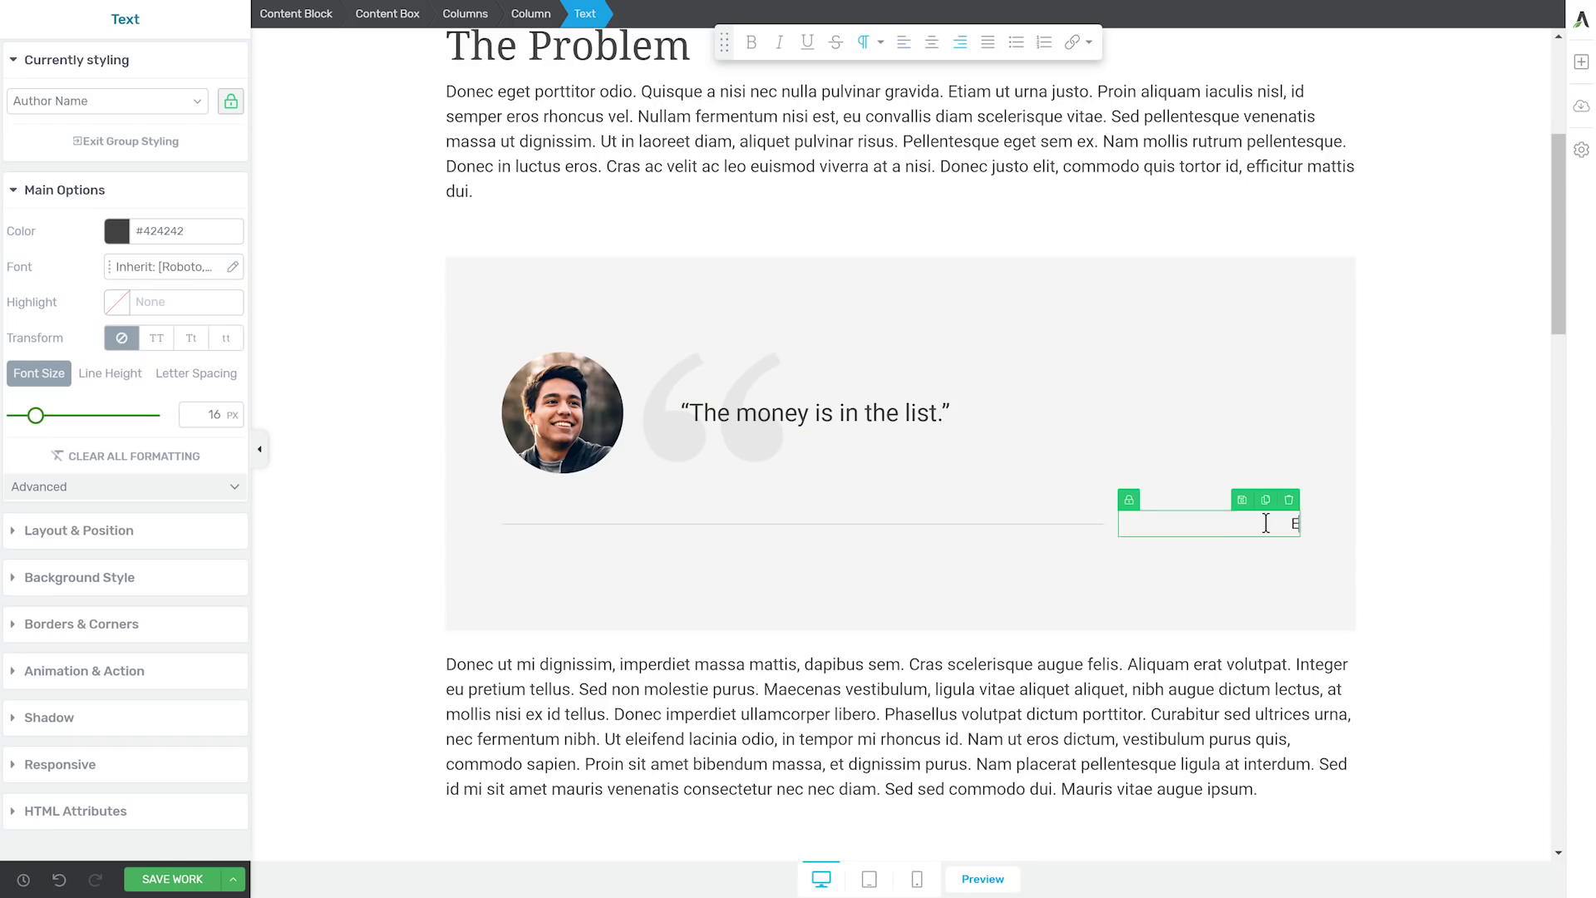
text(very marketer ever)
click(1316, 384)
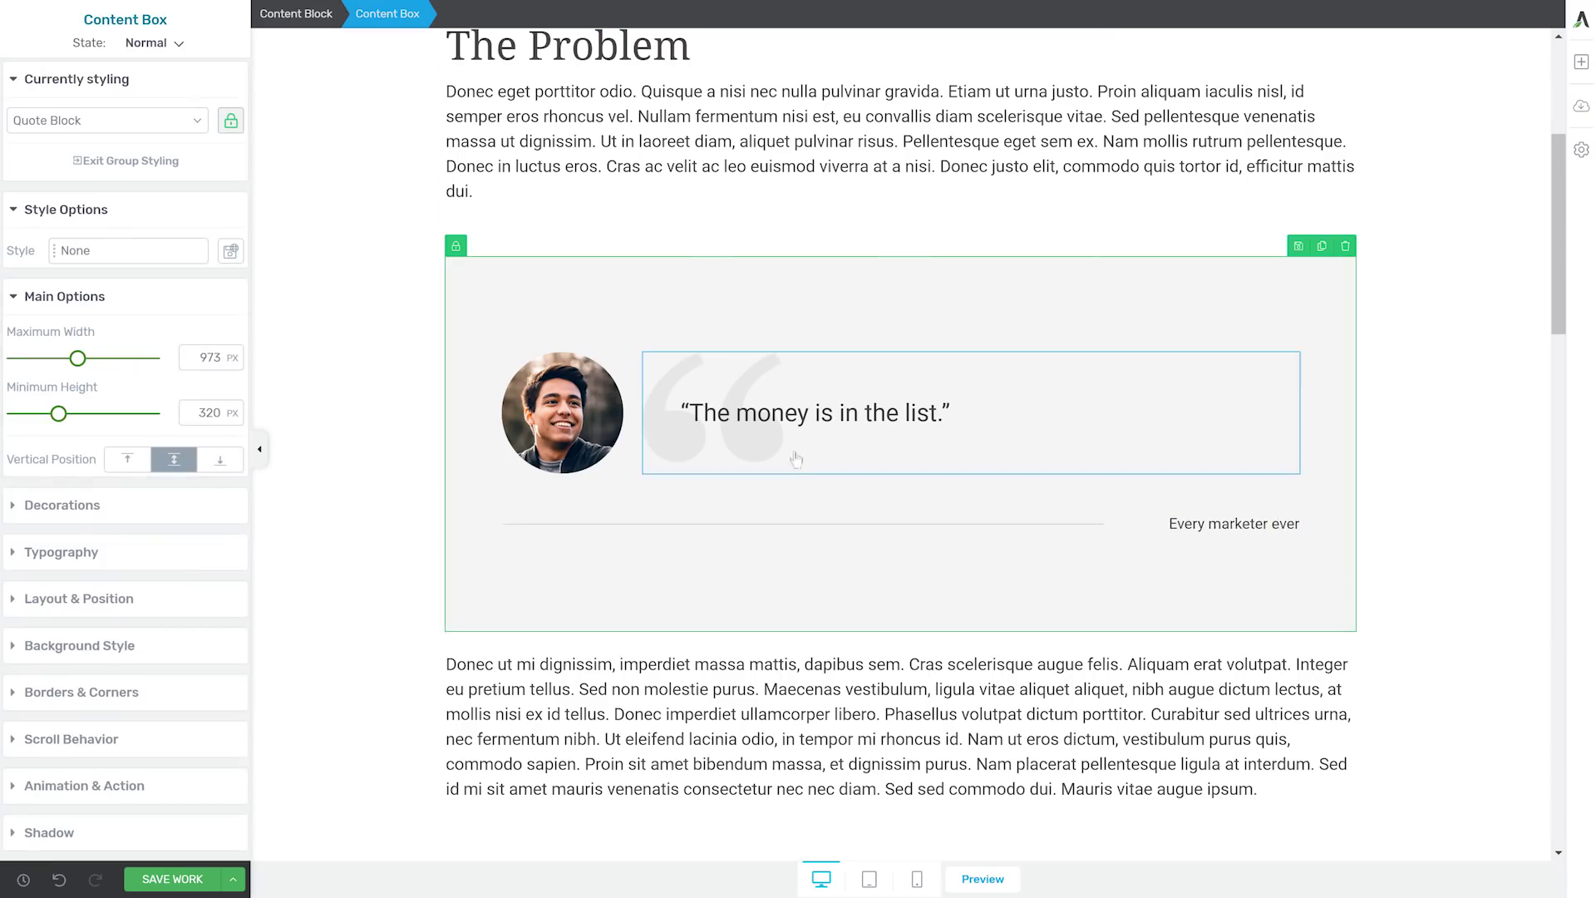
Lower the quote box's Minimum Height from 320 to 159 px, then deselect the block.
drag(58, 415, 36, 420)
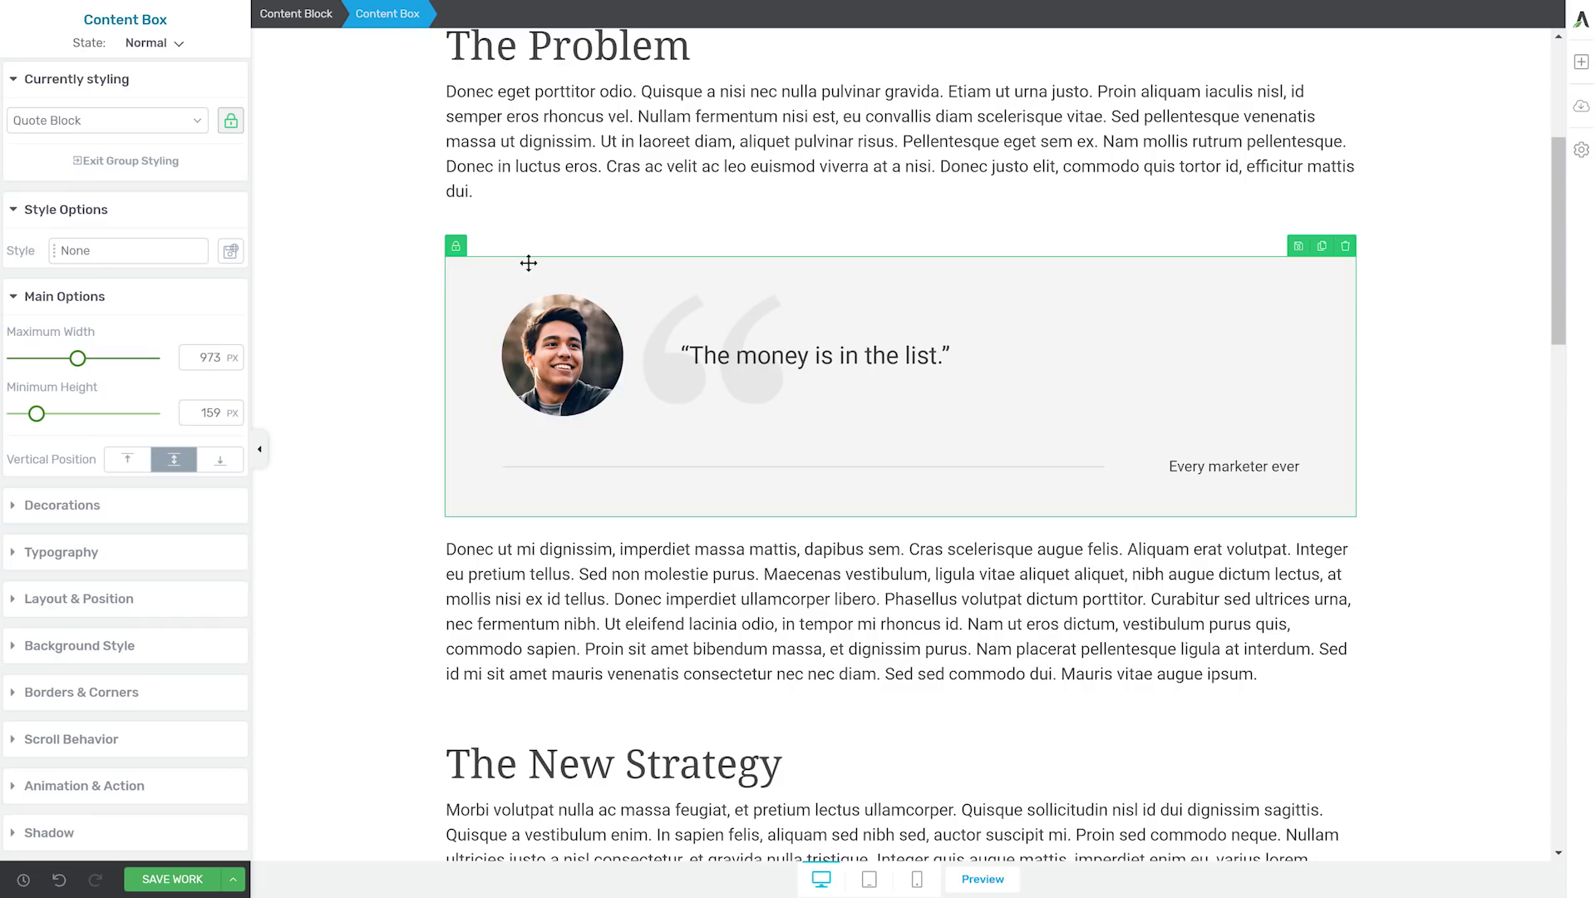
click(287, 29)
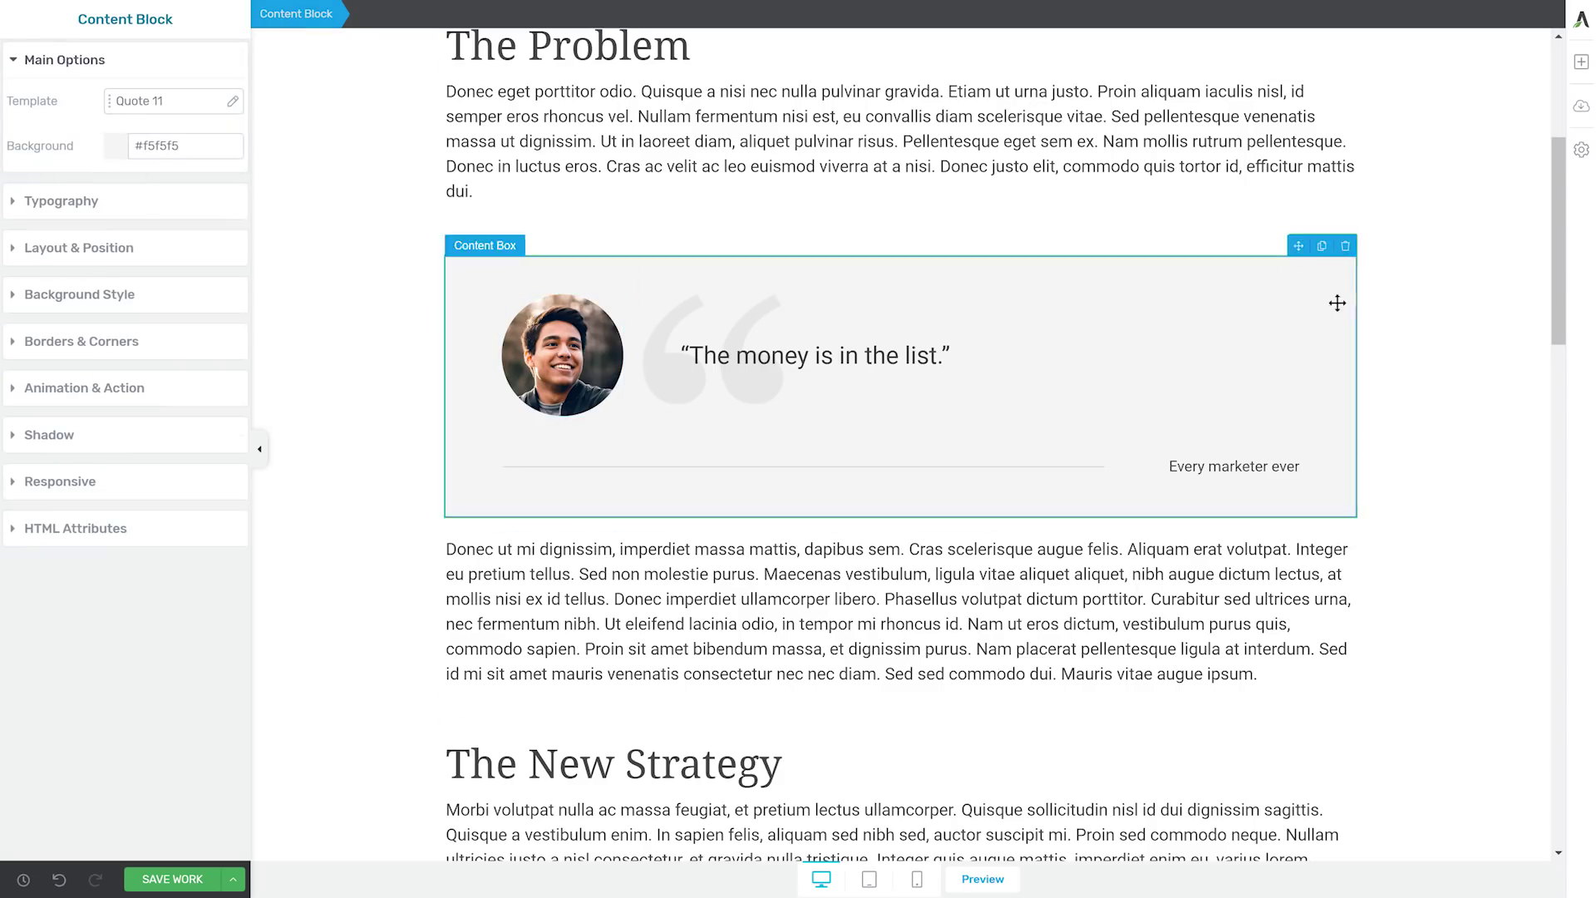
click(1448, 302)
scroll(1448, 302, up, 2)
scroll(1448, 301, down, 2)
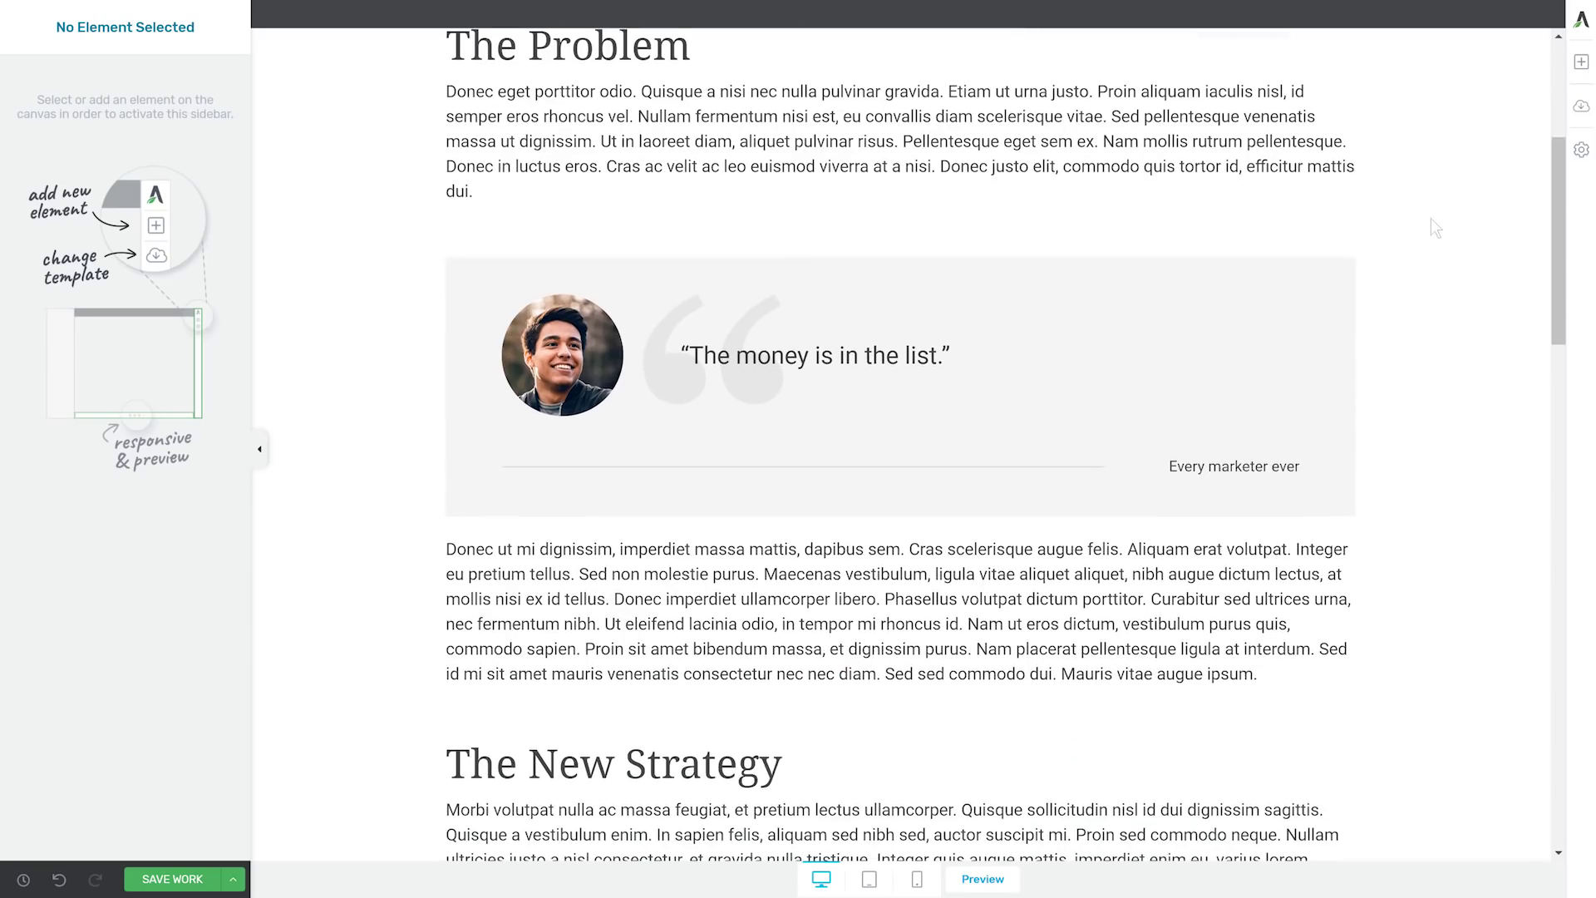
scroll(1430, 217, down, 1)
scroll(1432, 237, up, 2)
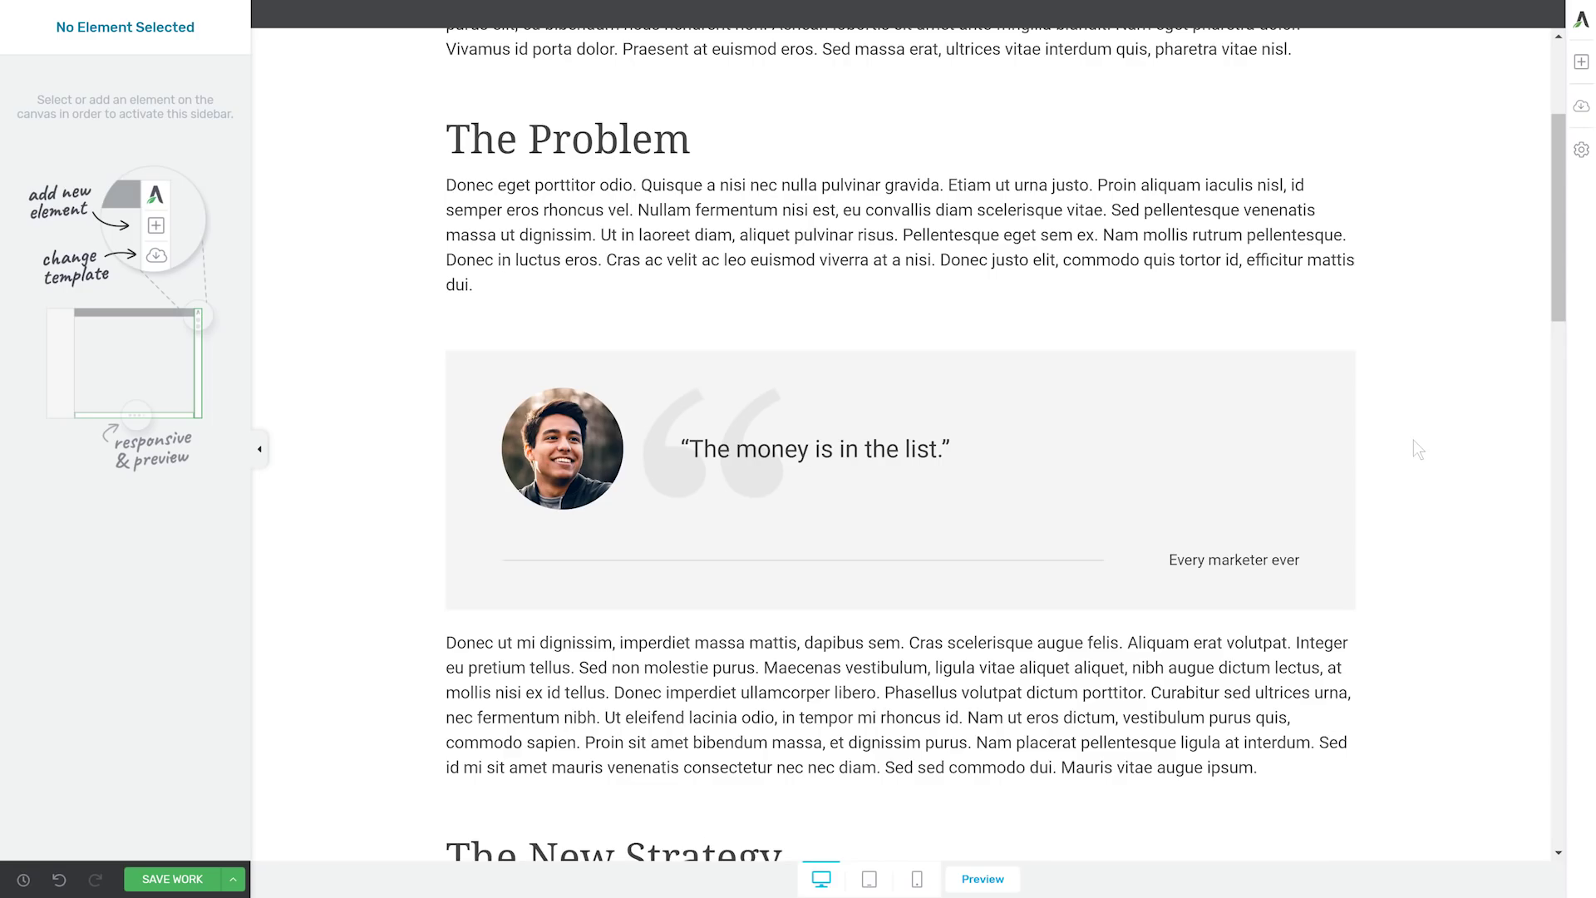
Drop a content block under The New Strategy's first paragraph and insert Quote 16 there.
scroll(1413, 441, down, 5)
scroll(1417, 449, down, 3)
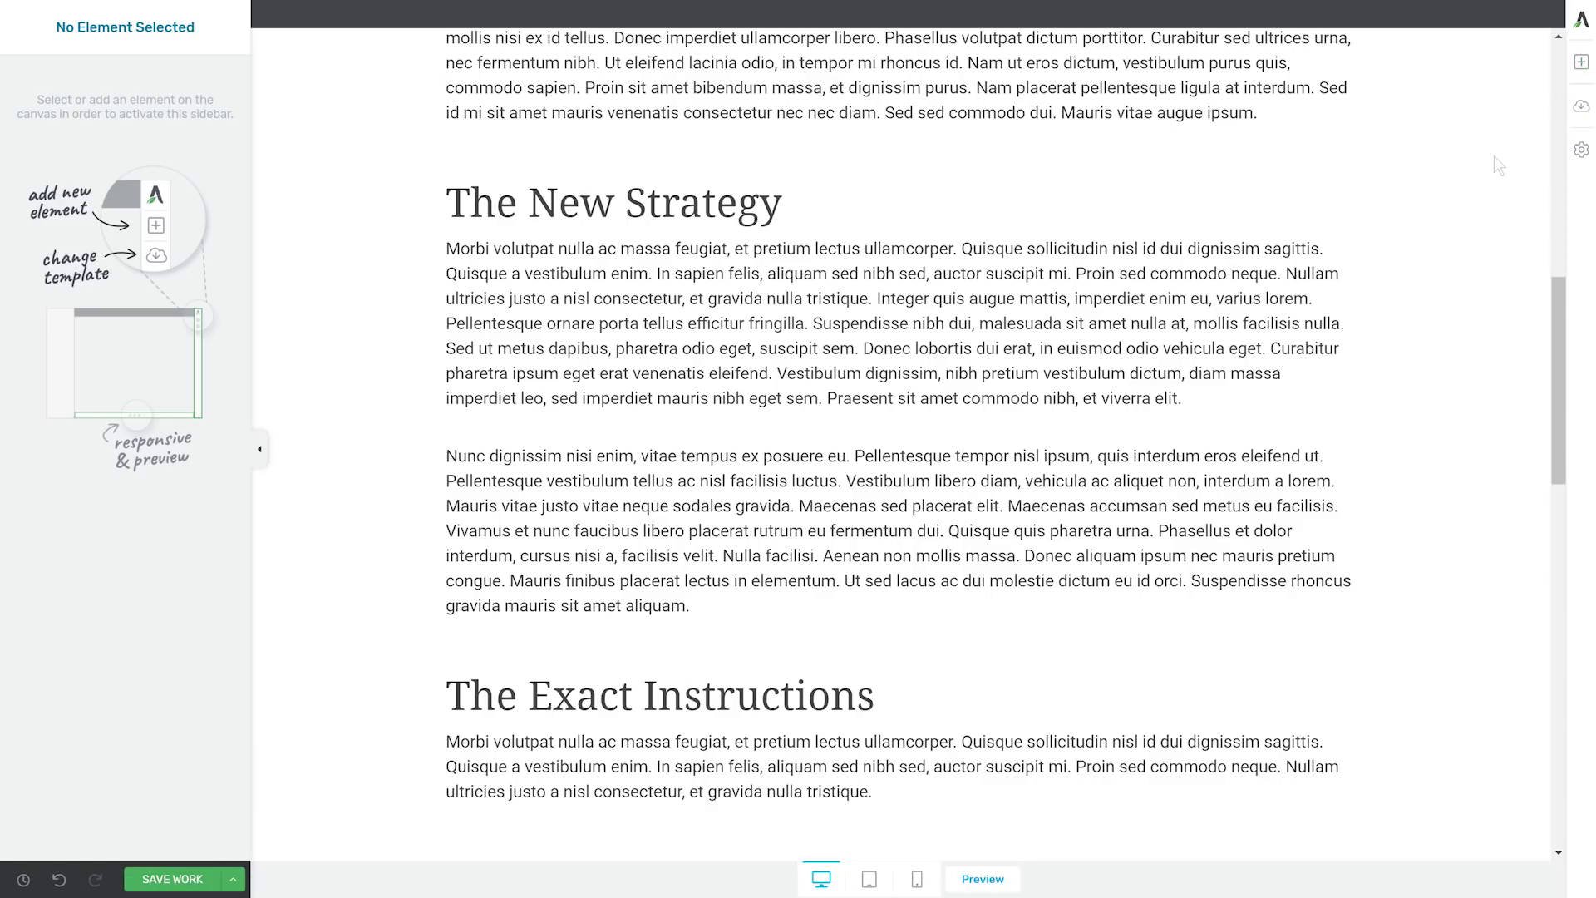
click(1581, 61)
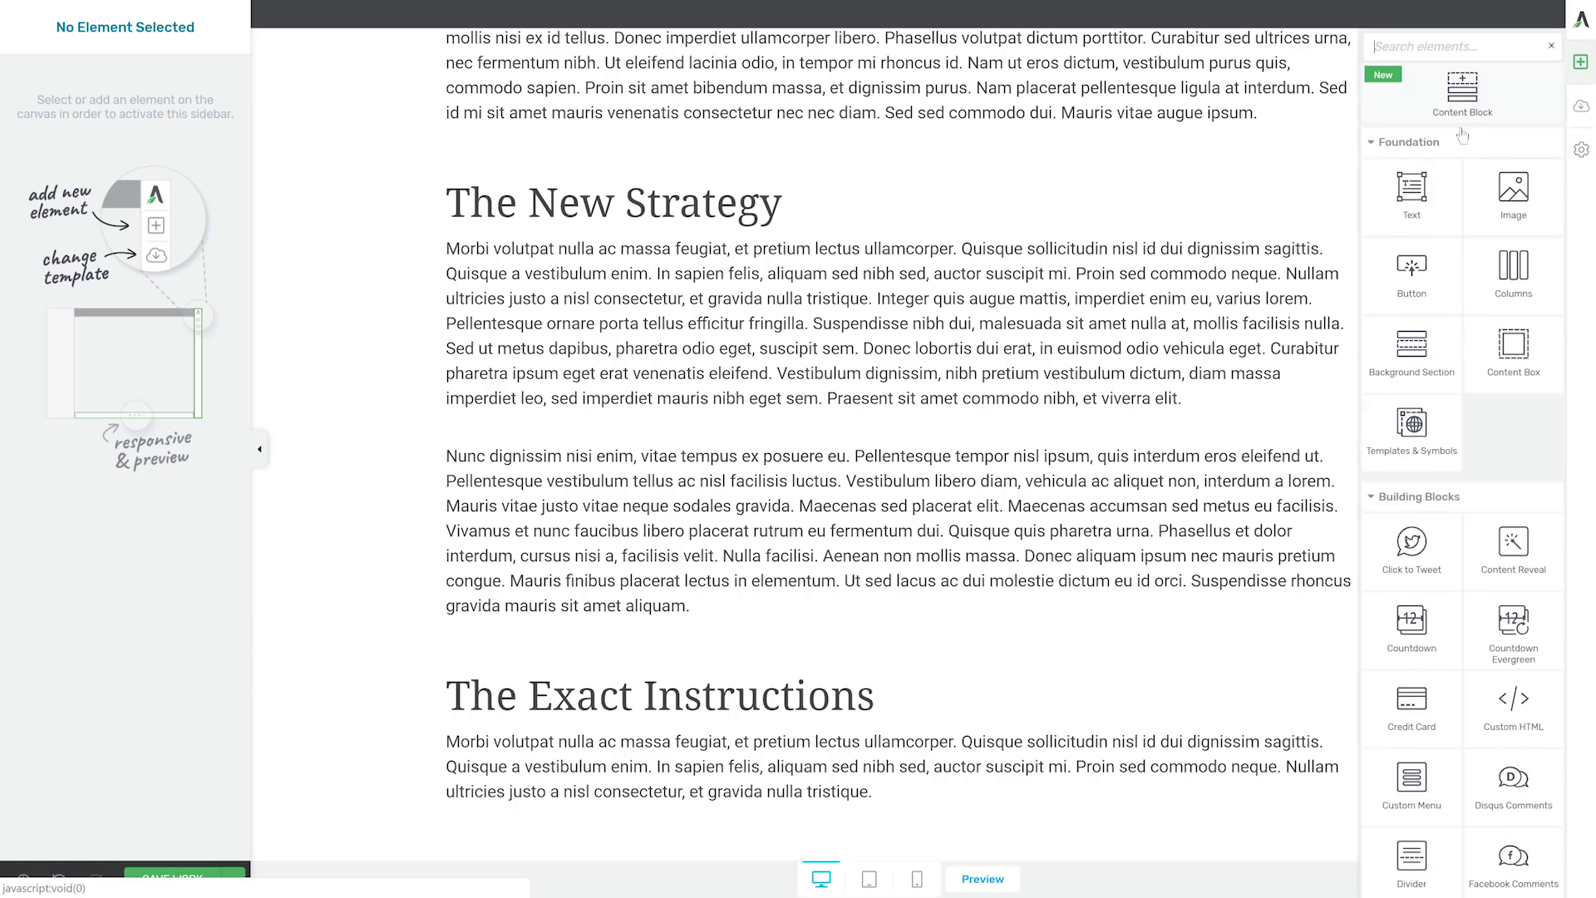
drag(1453, 93, 790, 467)
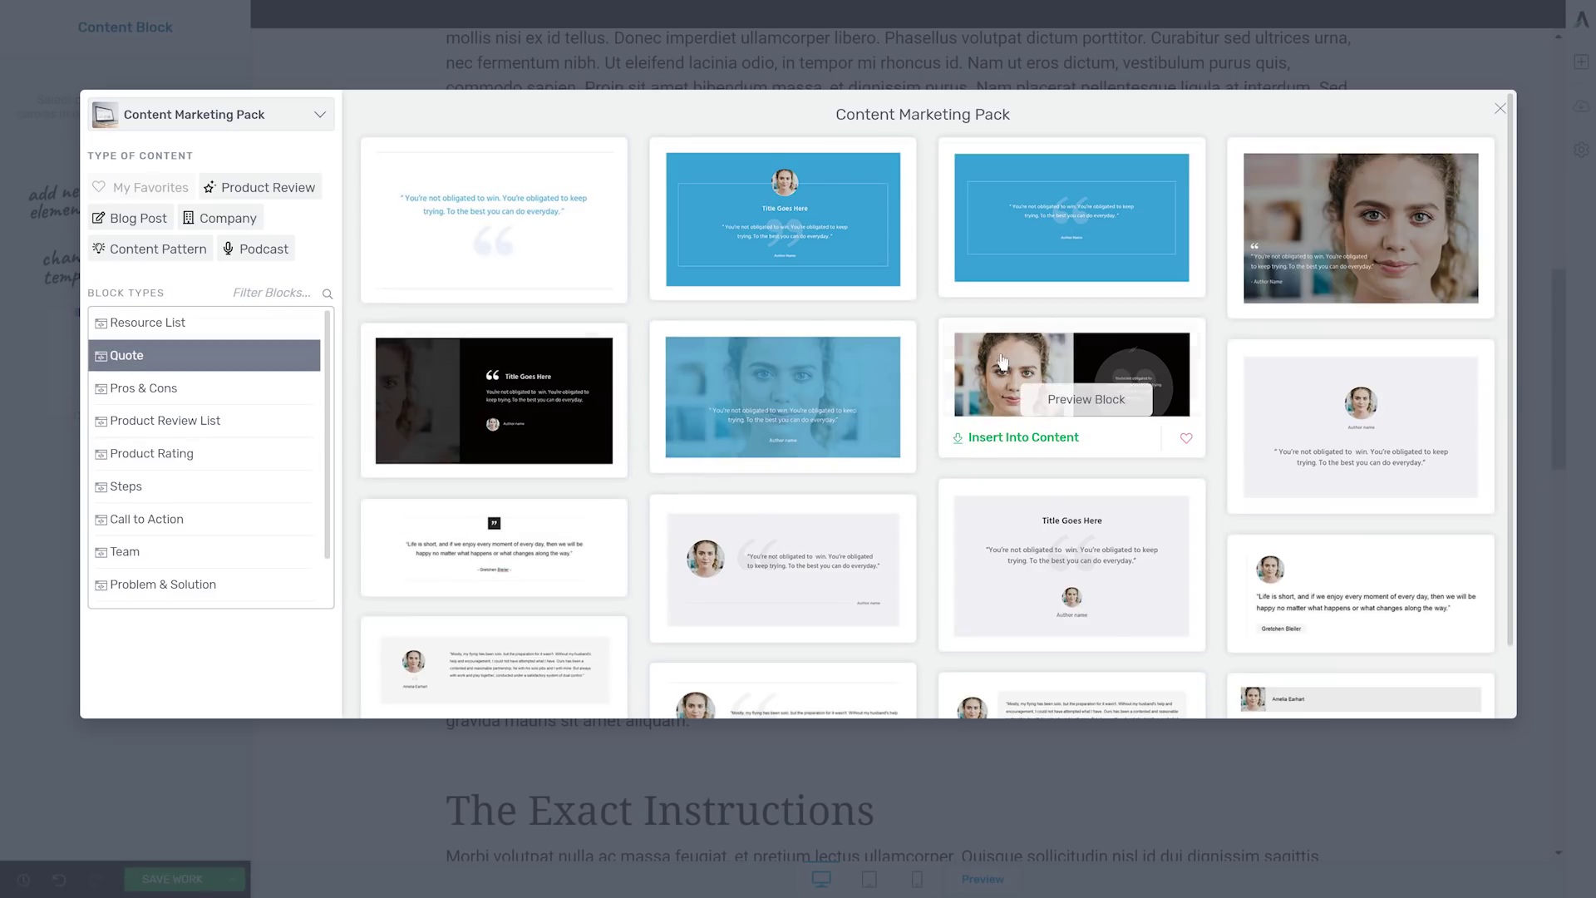
scroll(945, 421, down, 1)
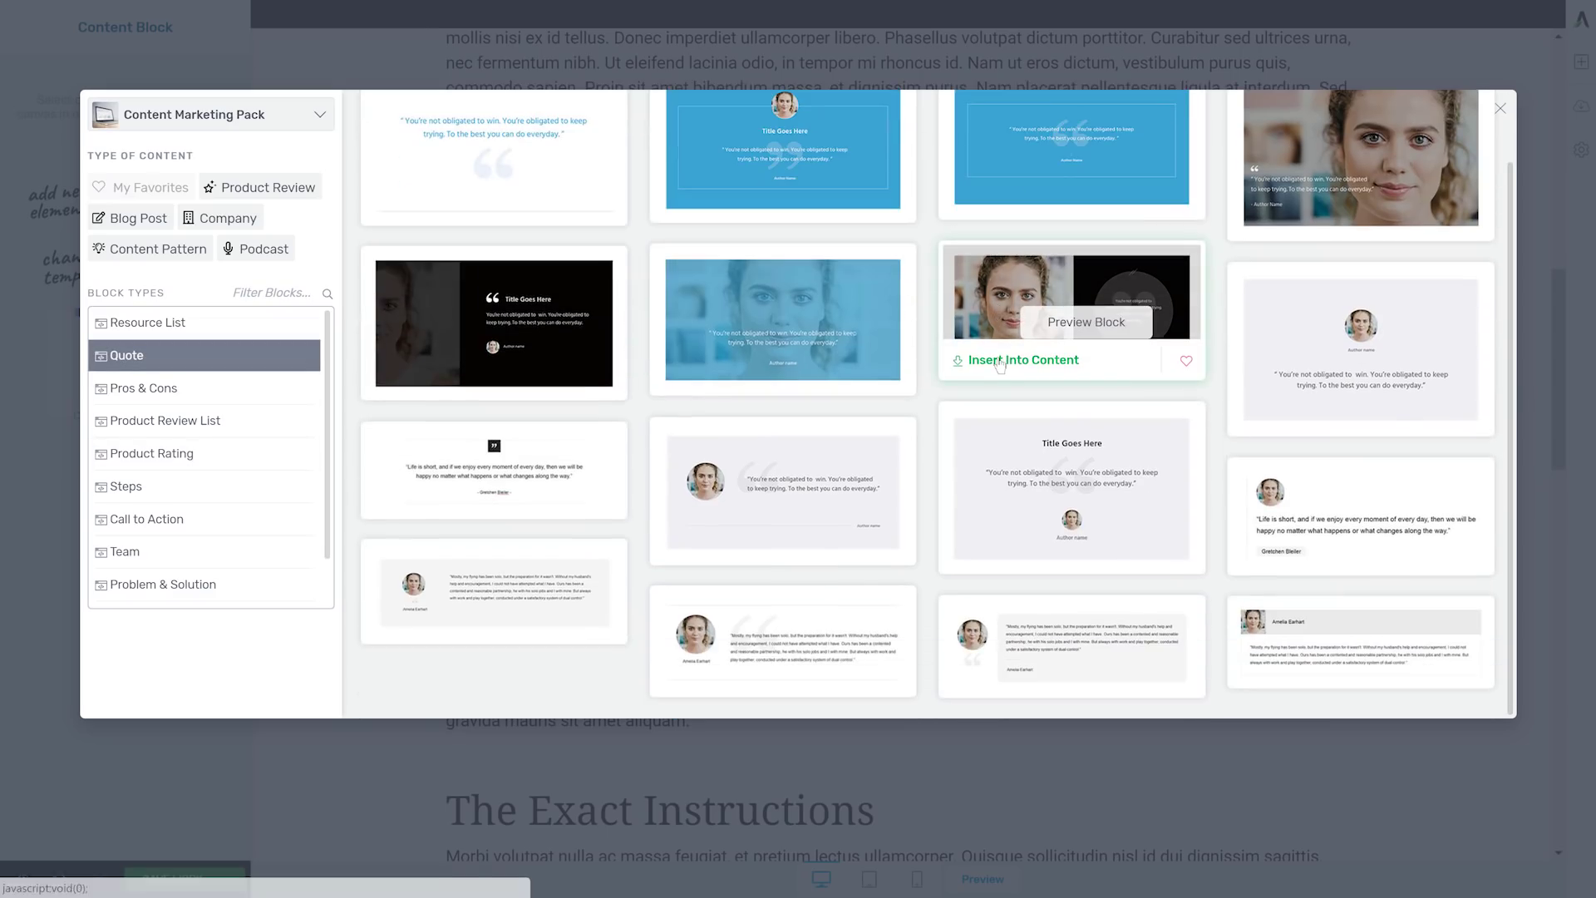
click(1025, 633)
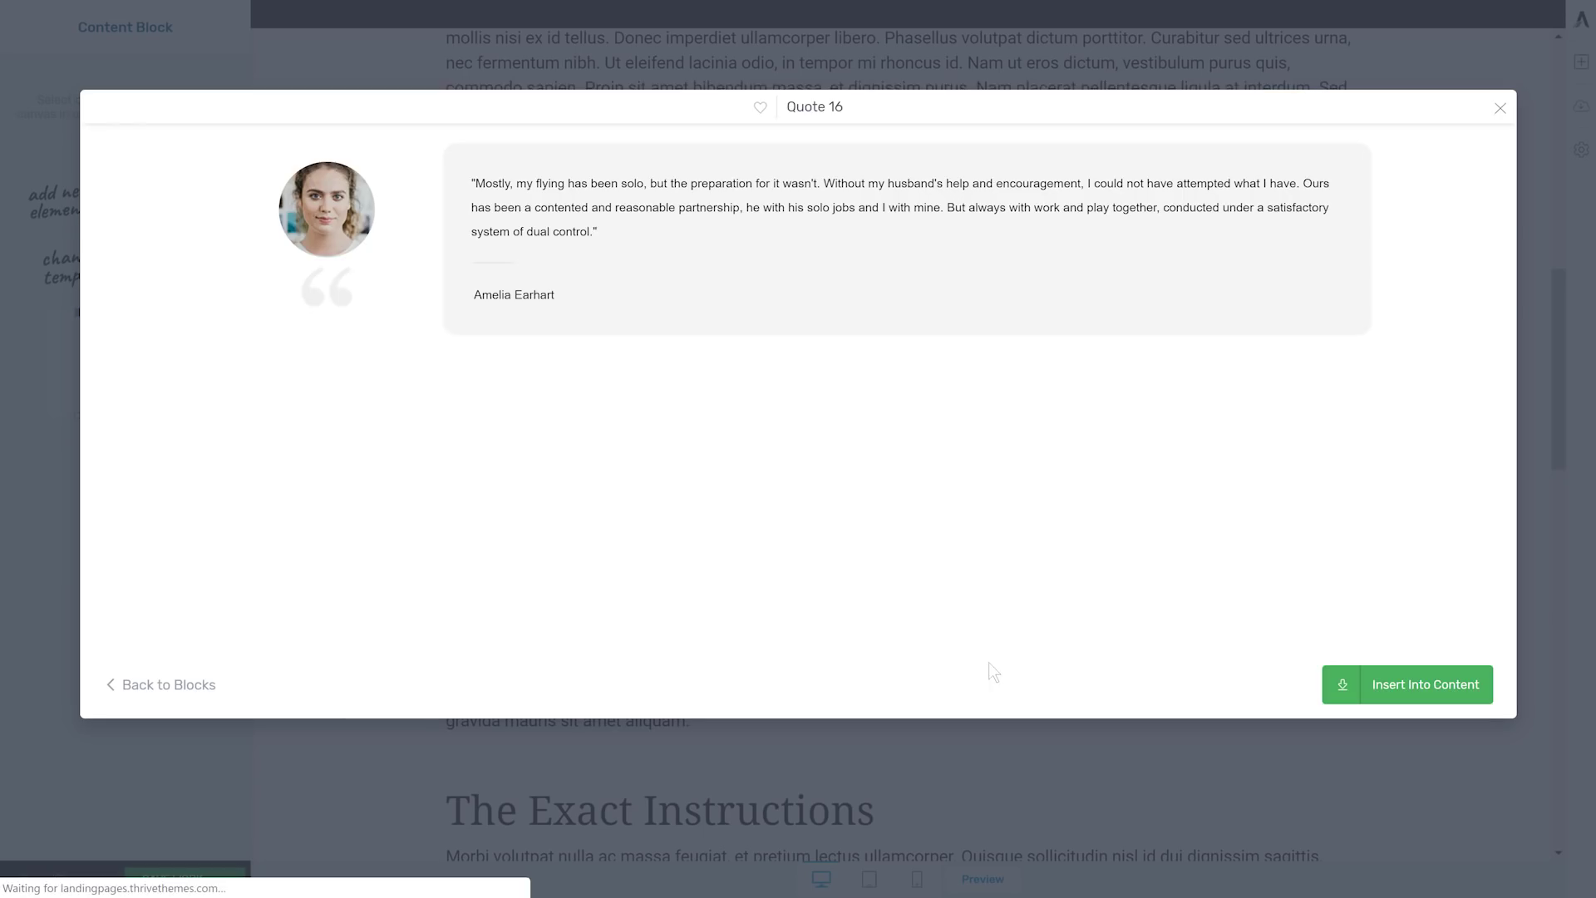
click(1414, 696)
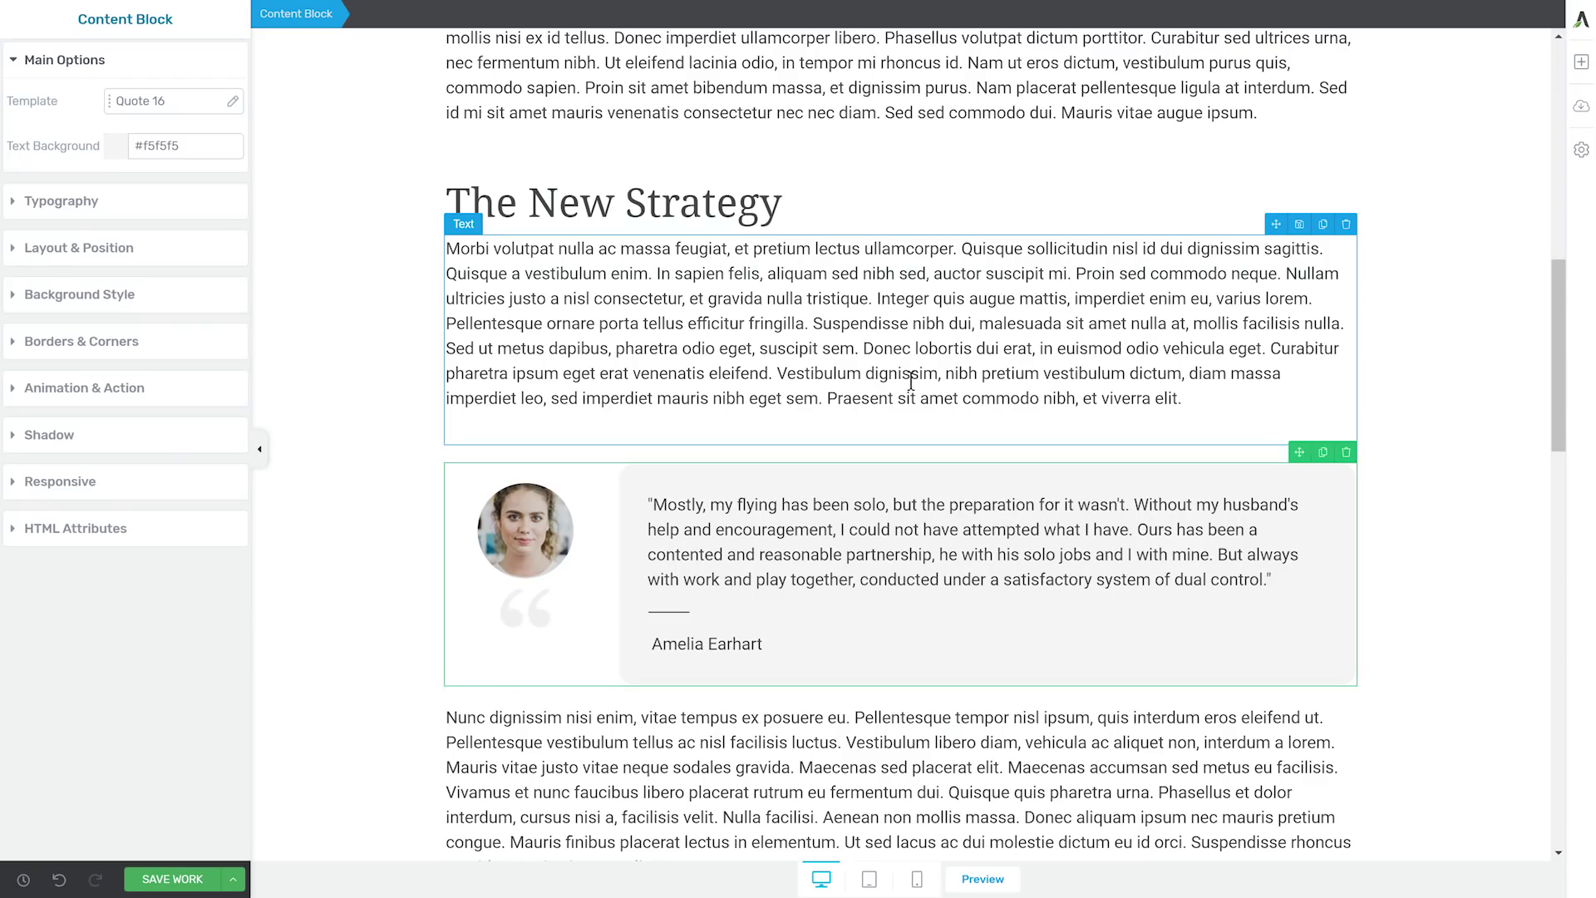
Paste the Earhart quote's closing sentences as a new paragraph after "dual control." and bold the partnership phrase.
click(821, 345)
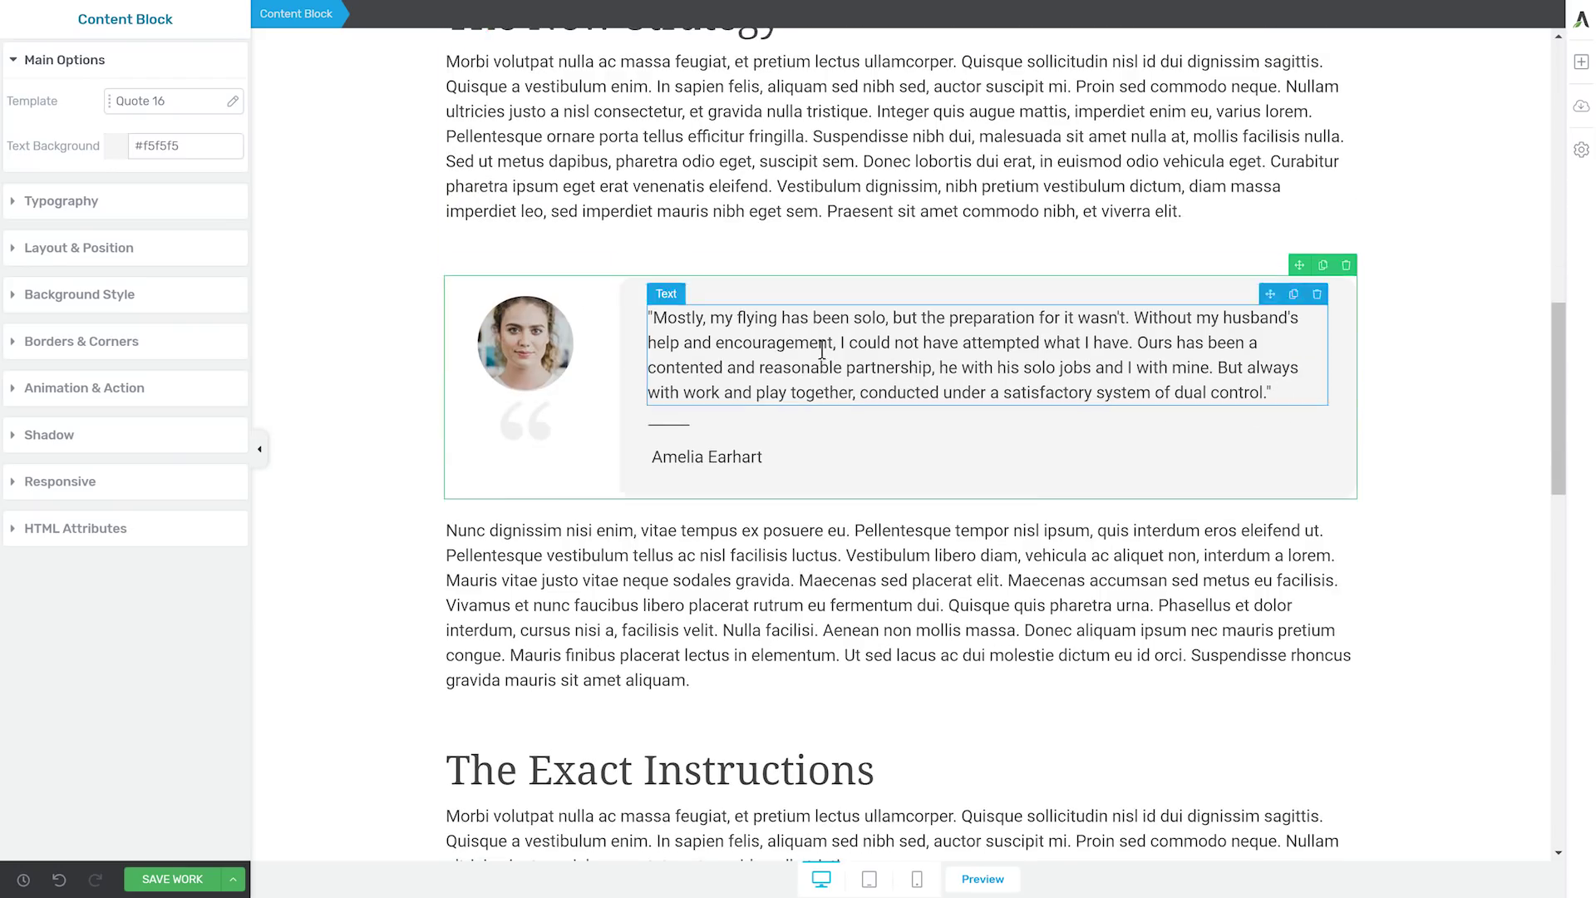
drag(841, 343, 1266, 394)
key(ctrl+c)
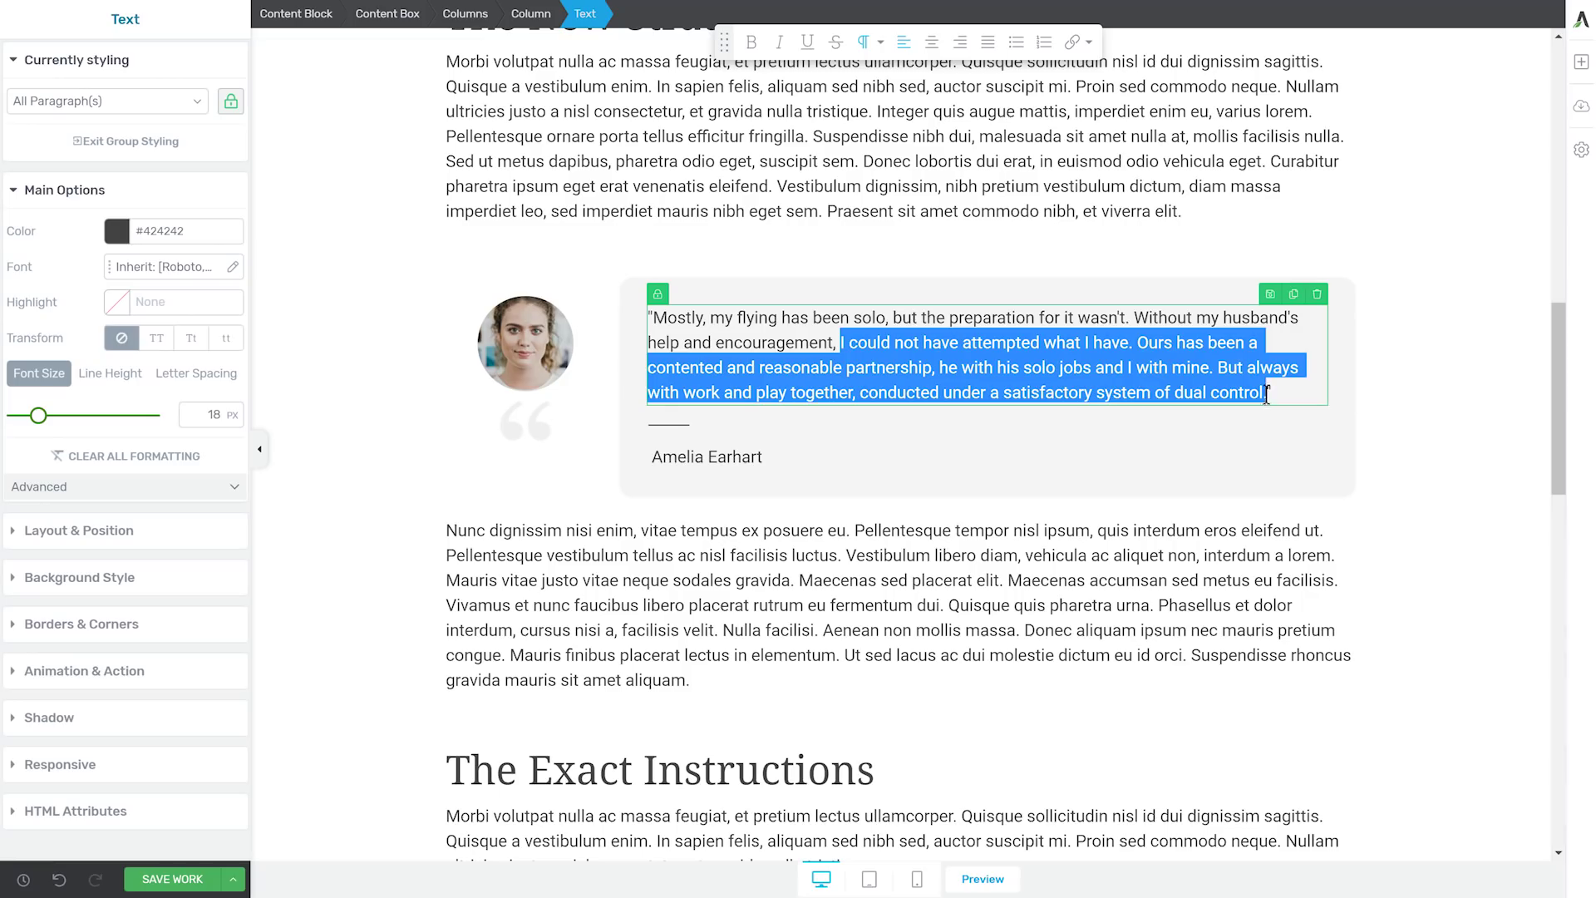
click(1267, 394)
key(Return)
key(ctrl+v)
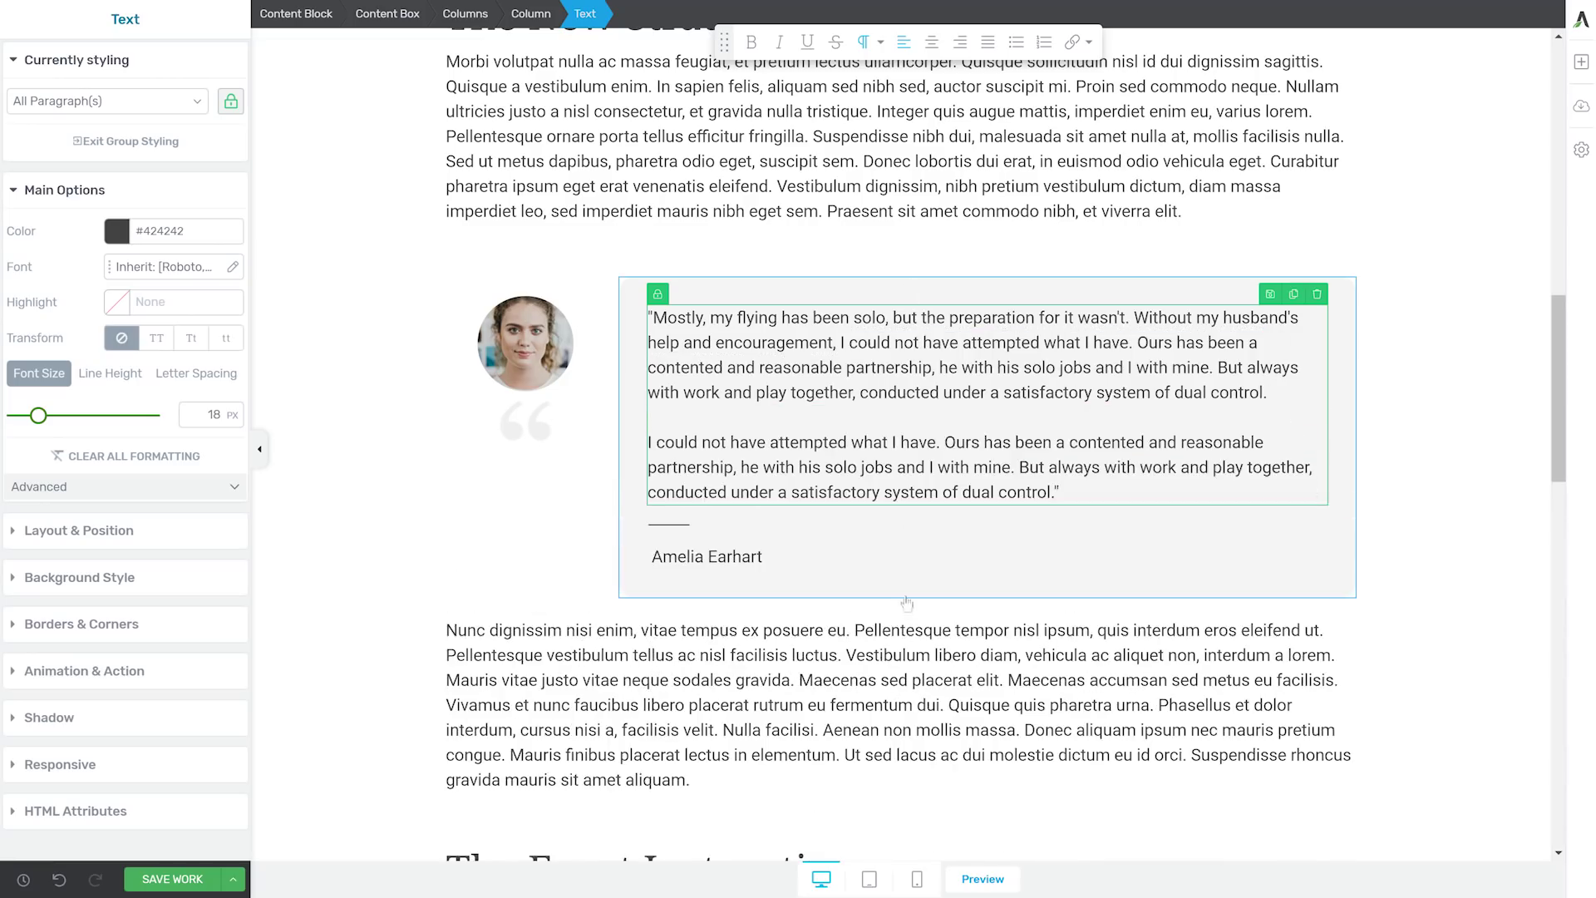
drag(1137, 342, 933, 363)
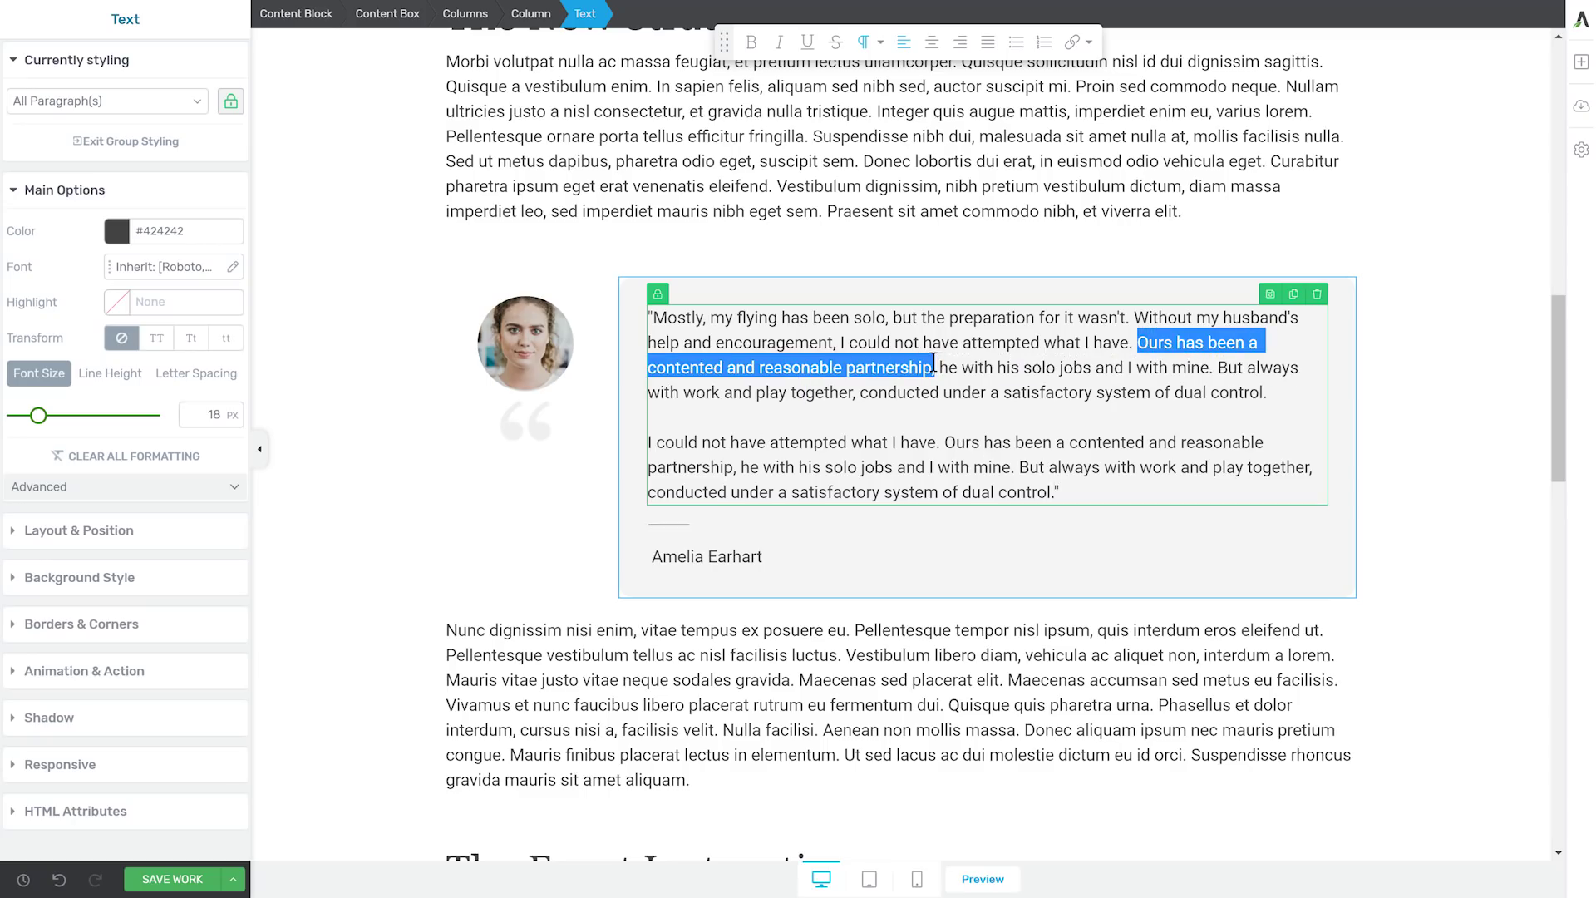
click(1051, 431)
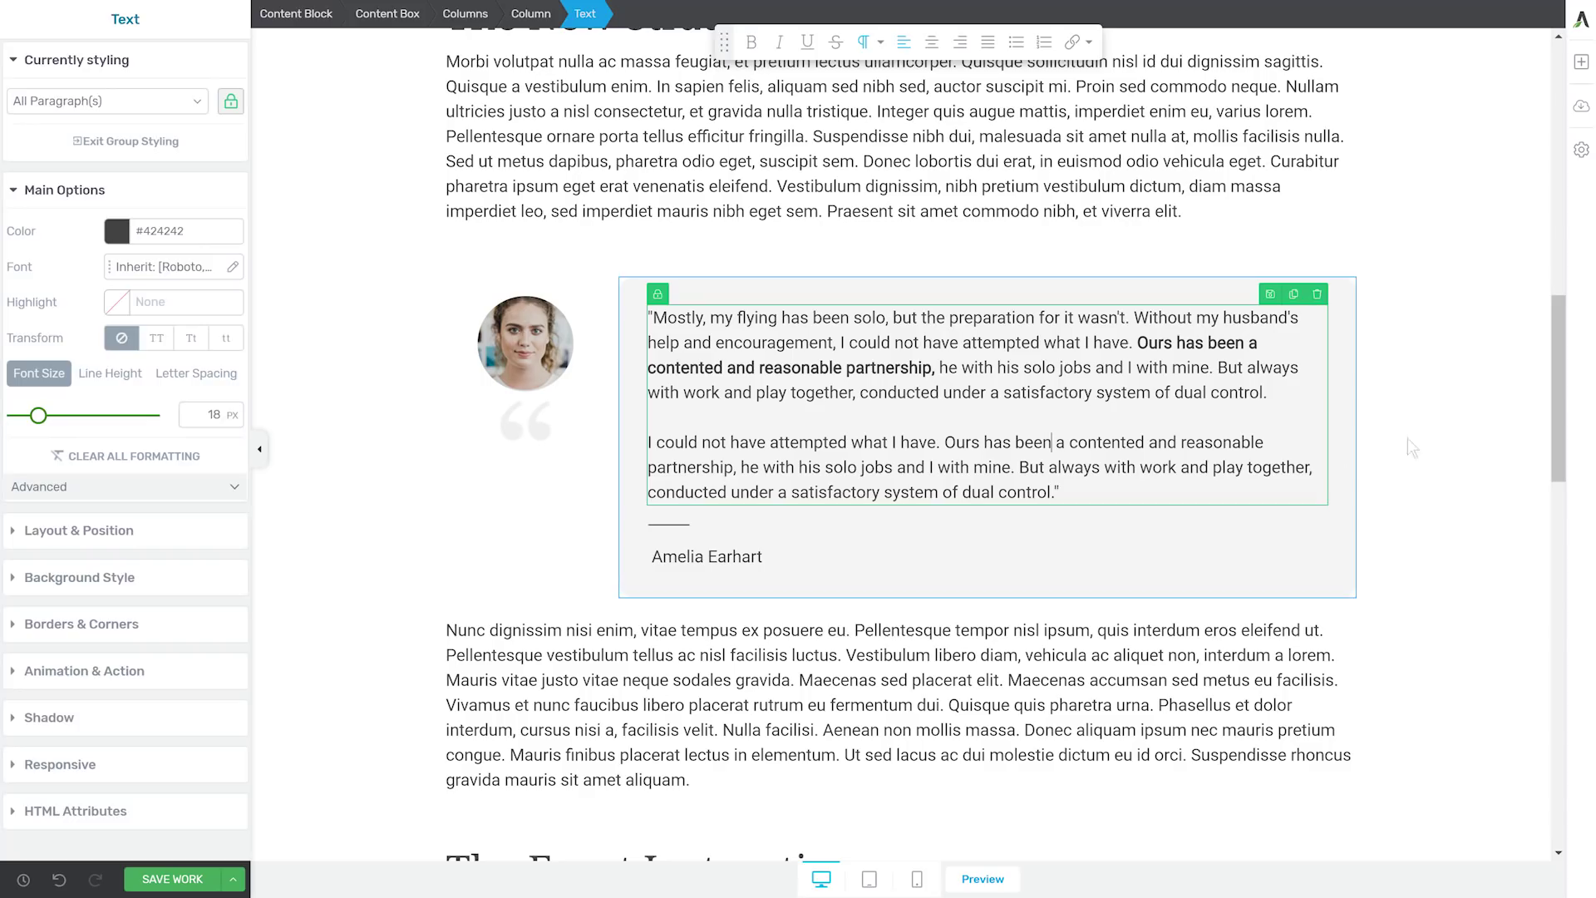
click(1413, 442)
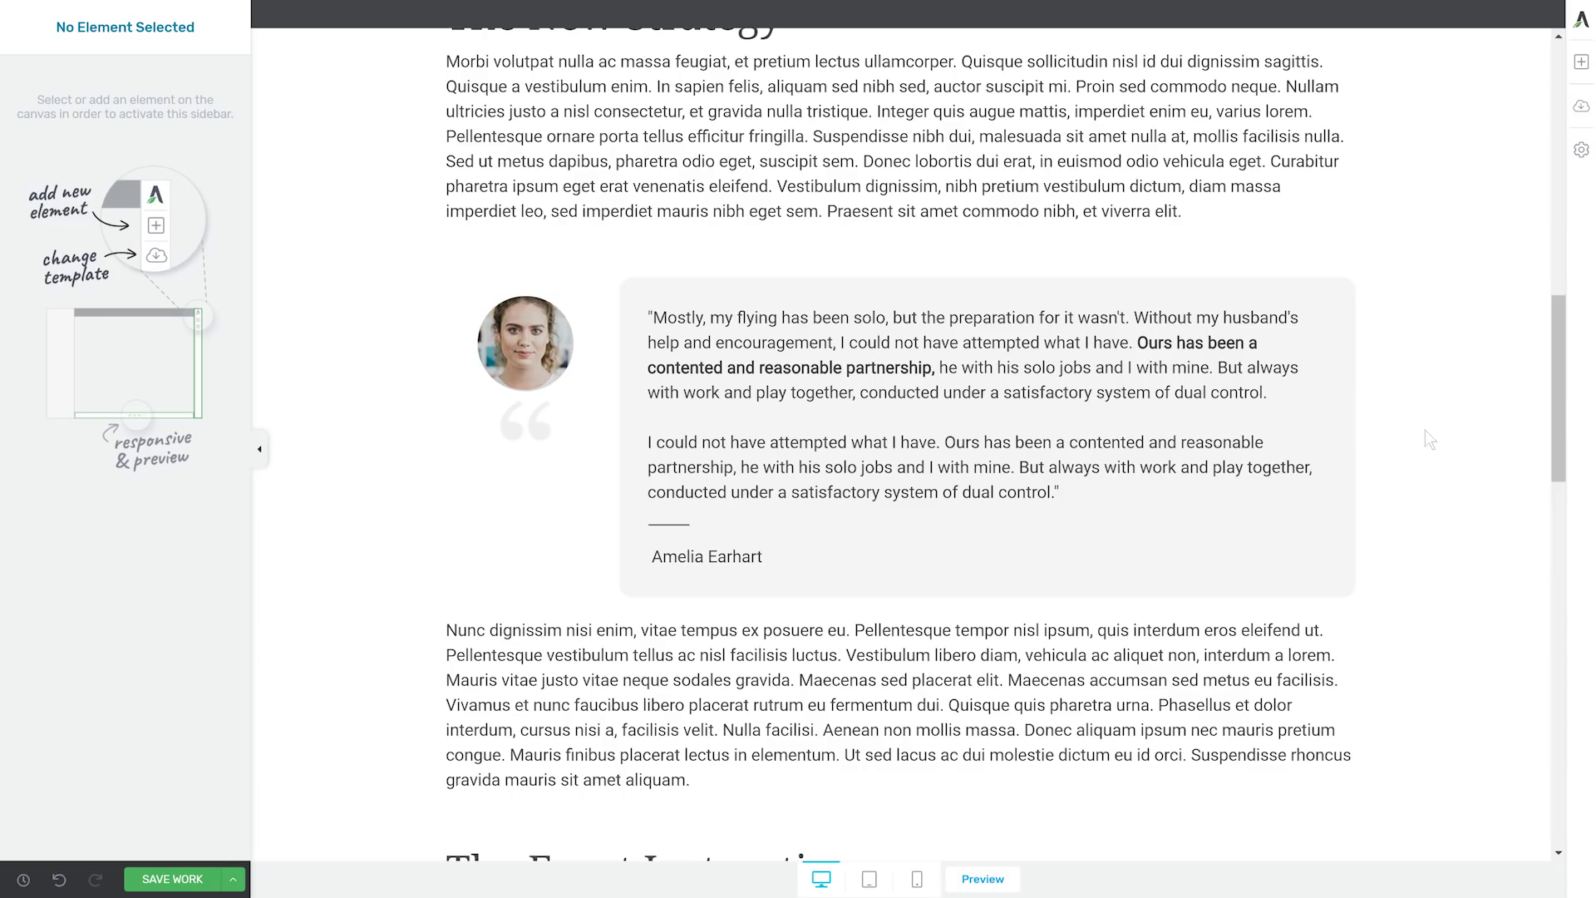
Replace the Quote 16 woman's portrait with m8.jpg from the Media Library.
click(513, 335)
click(113, 283)
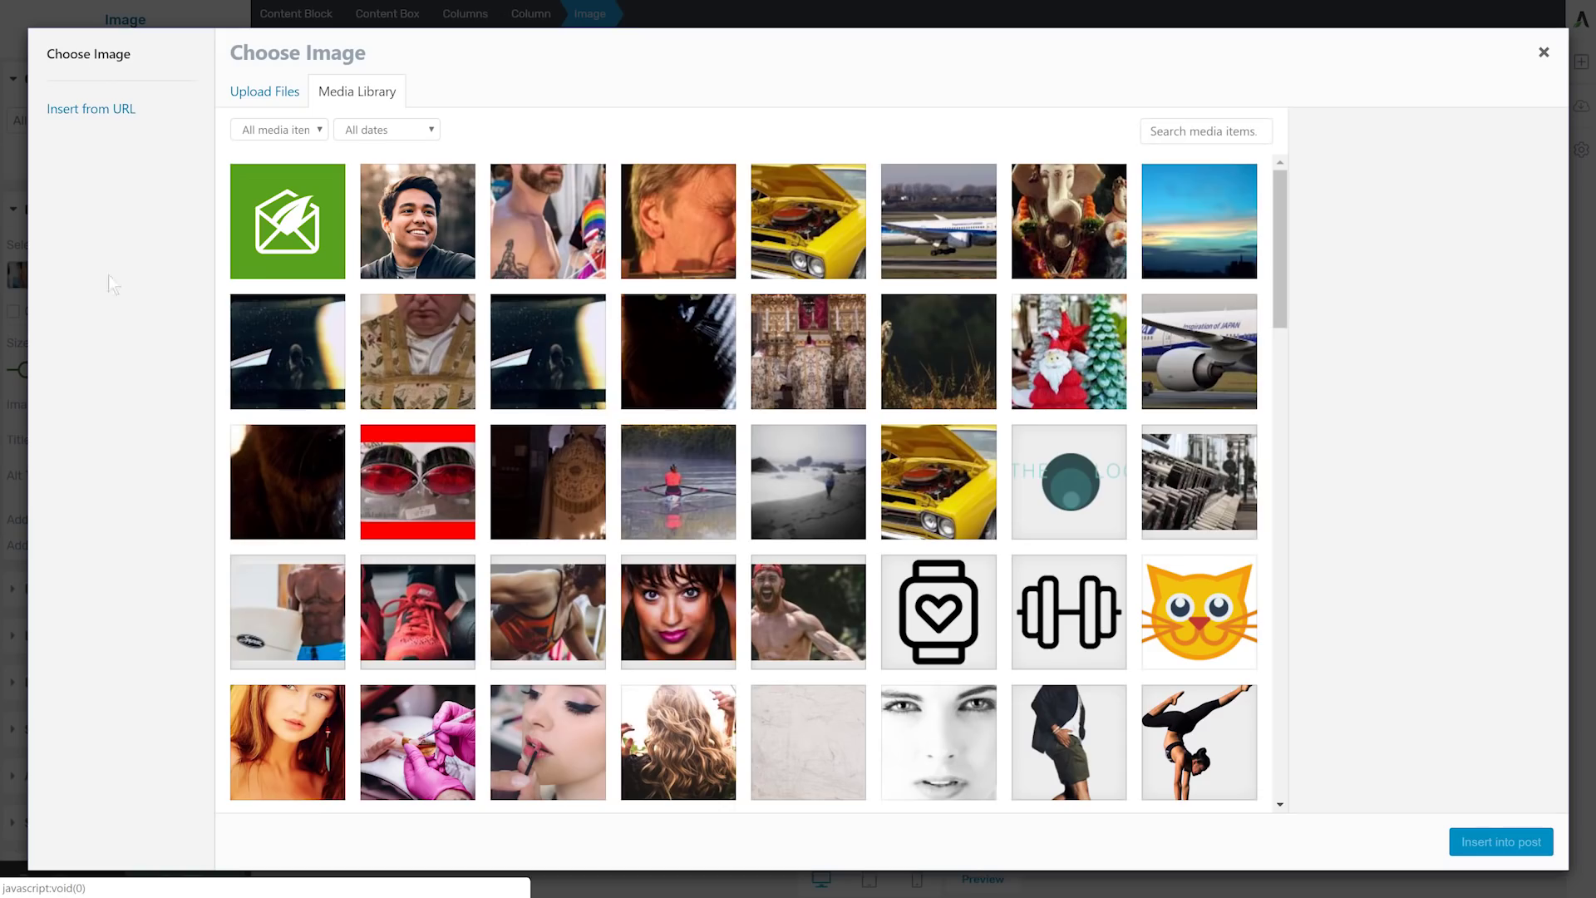
click(453, 269)
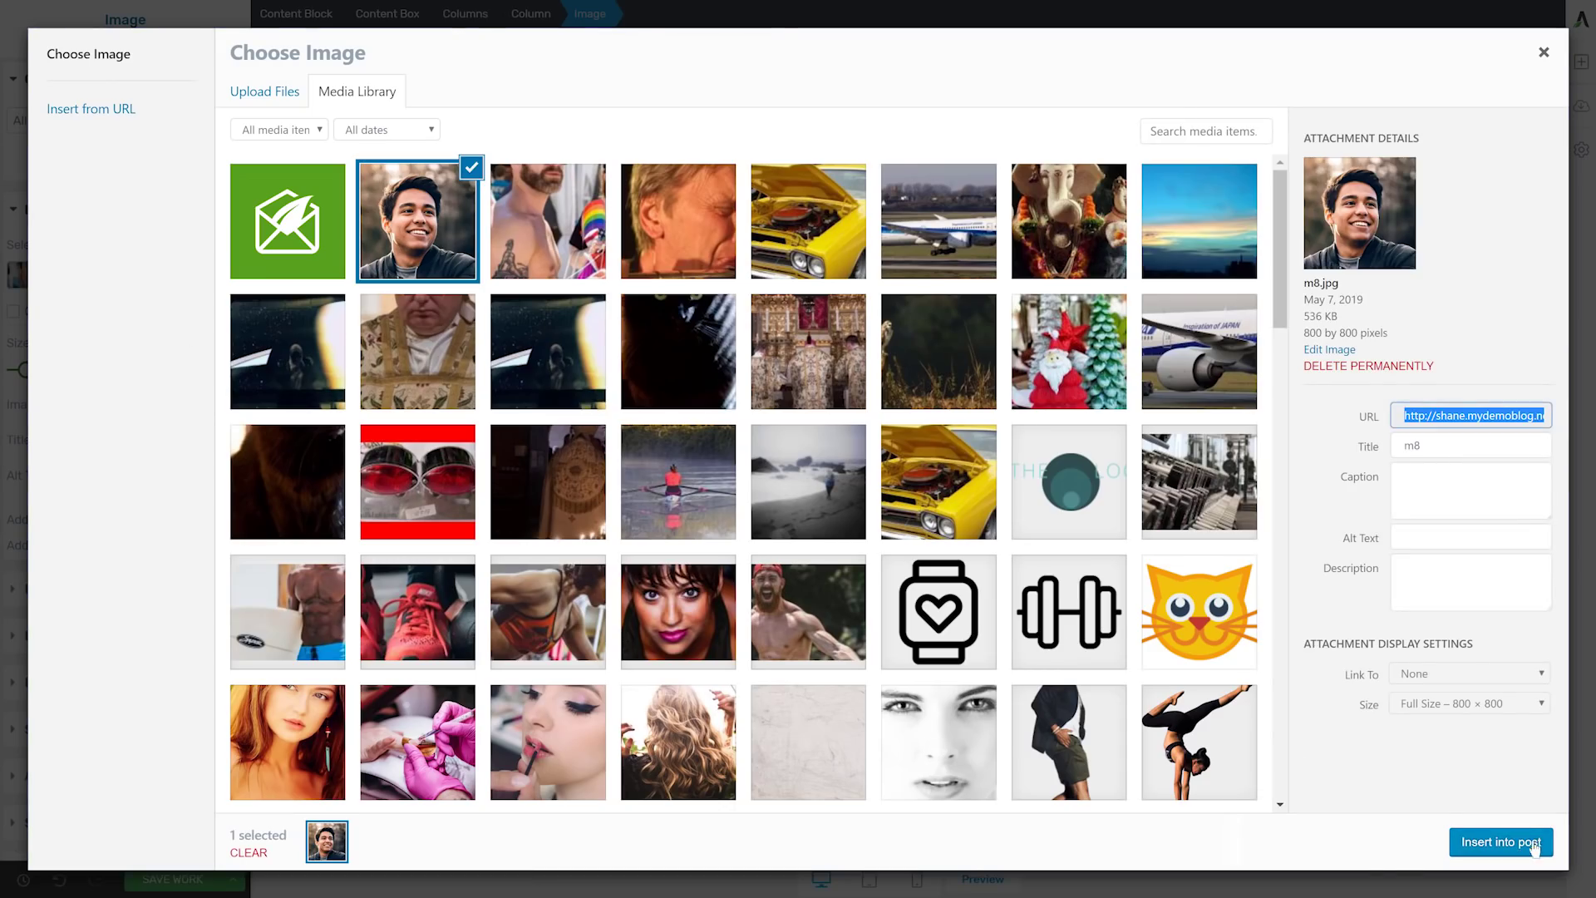
click(1500, 842)
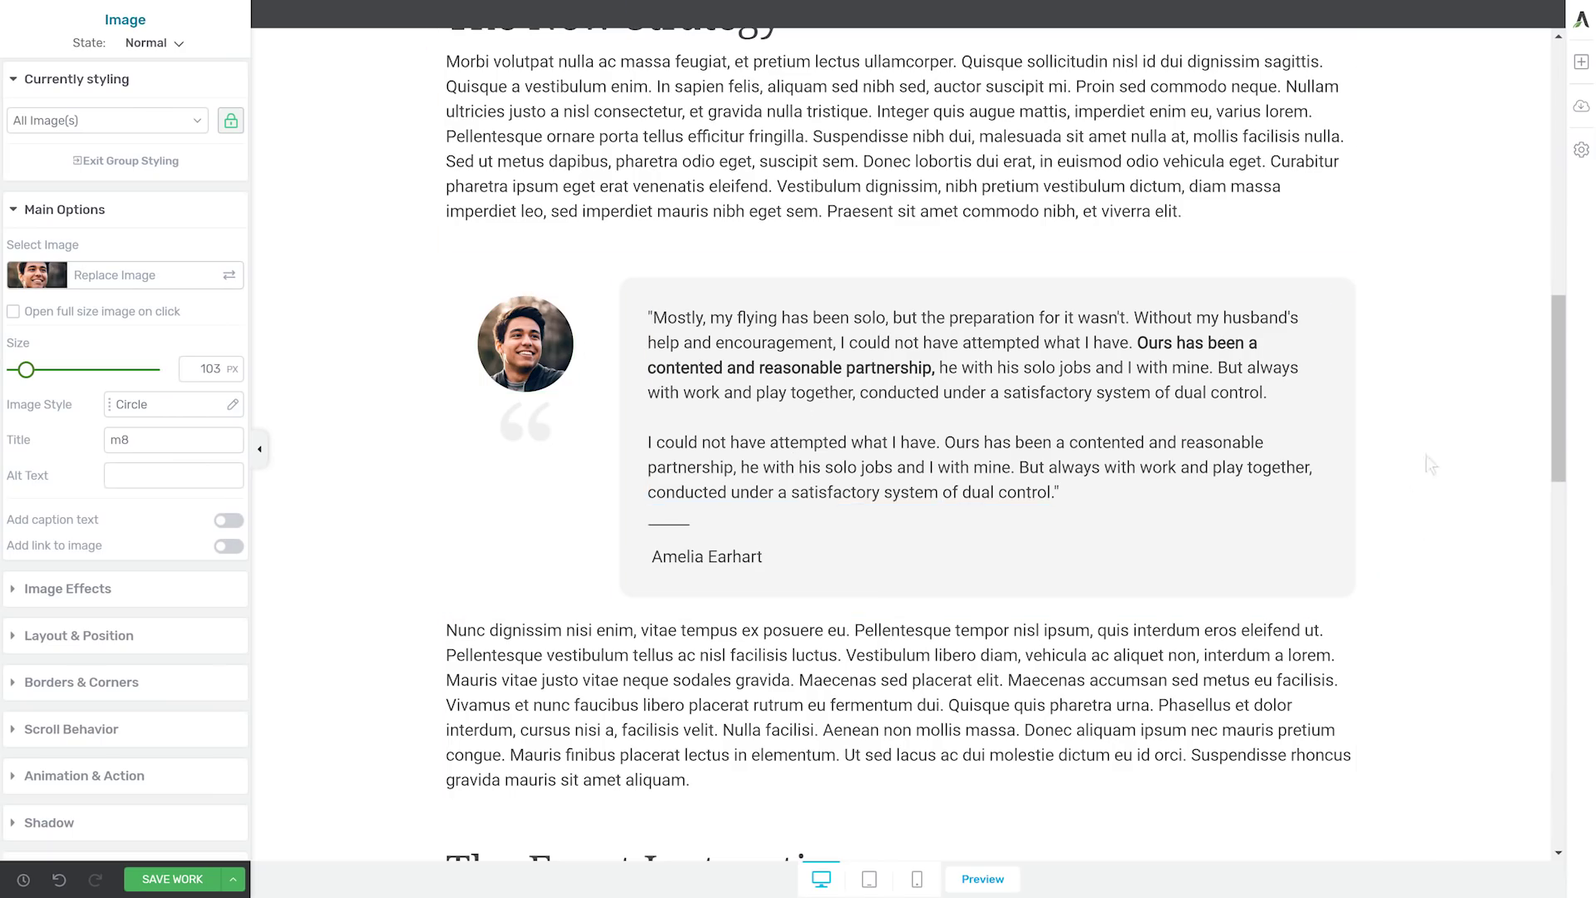
click(1425, 455)
scroll(1404, 443, down, 1)
scroll(1405, 442, up, 2)
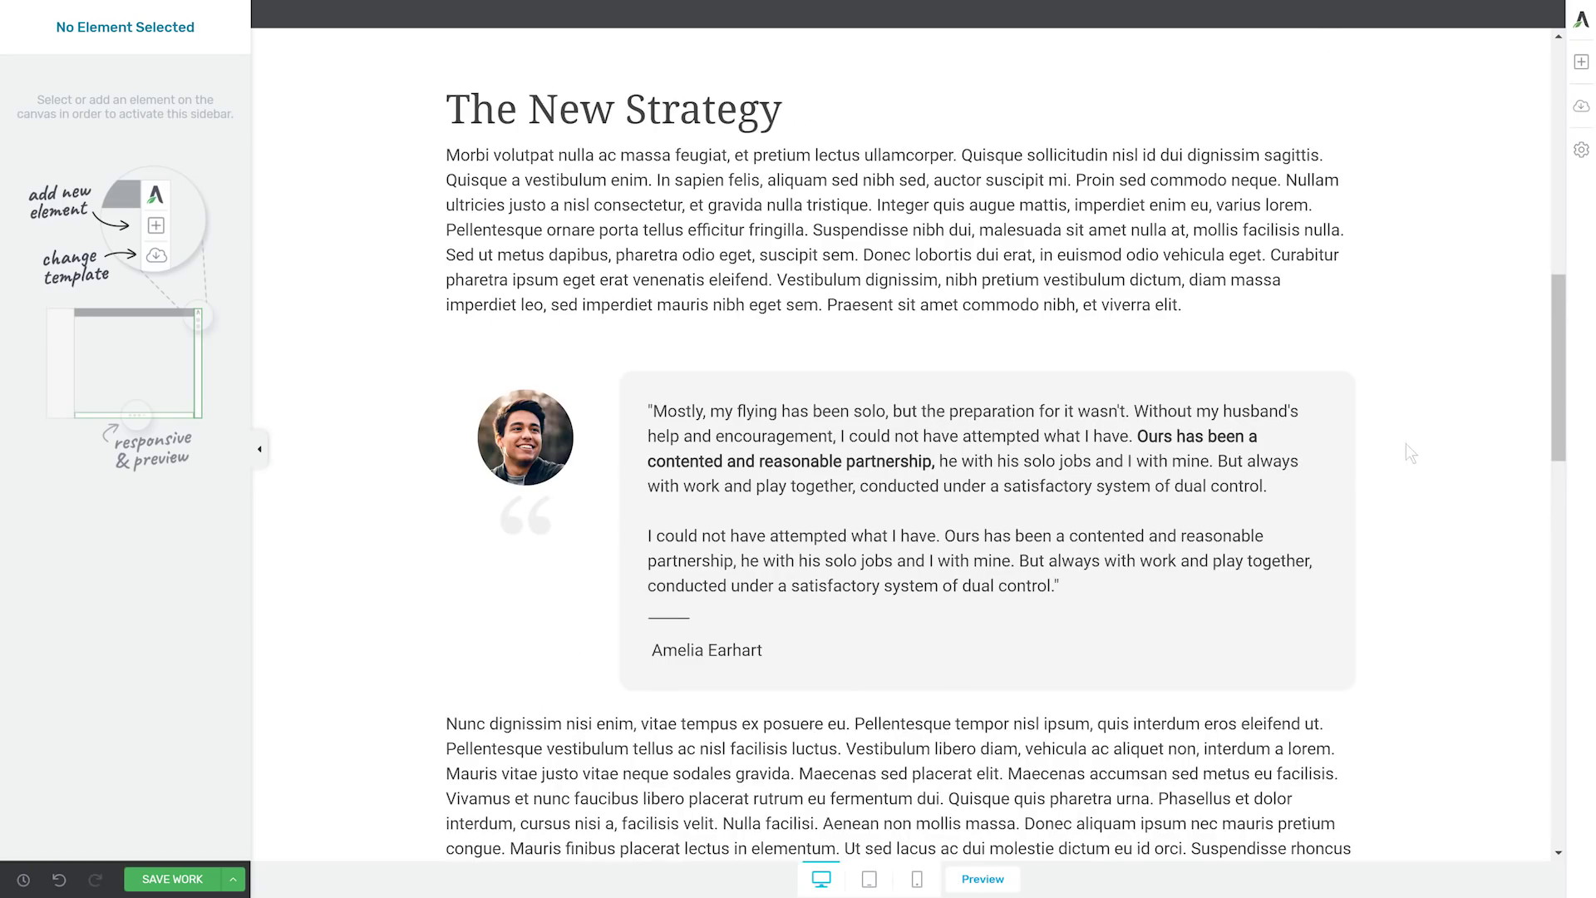
scroll(1405, 444, down, 2)
scroll(1406, 444, up, 1)
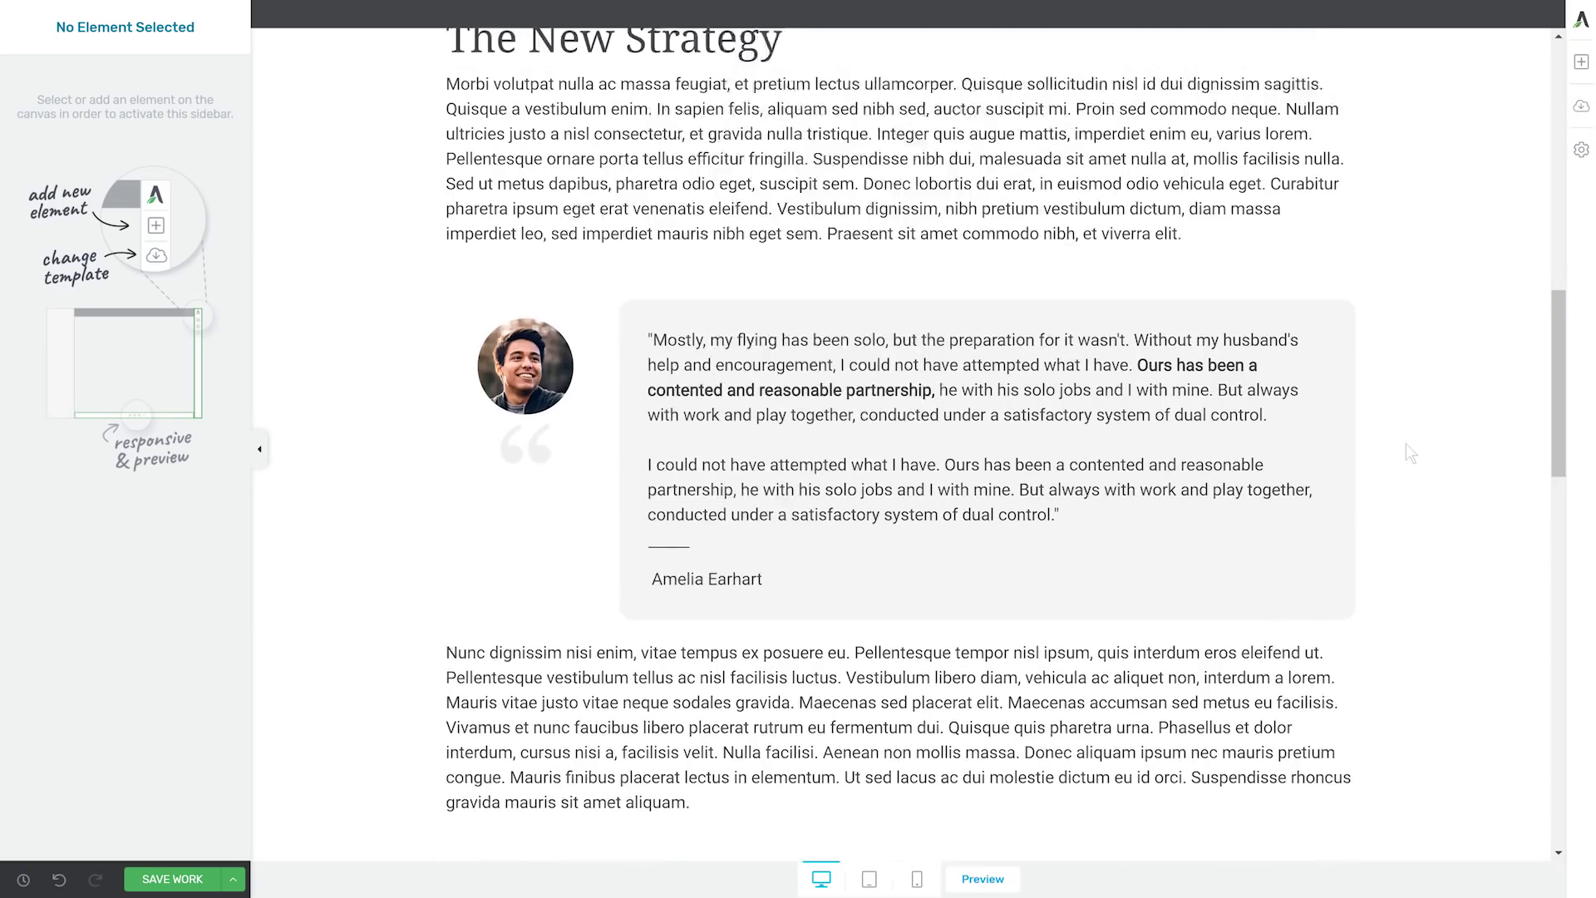
scroll(1405, 453, up, 5)
scroll(1411, 453, down, 6)
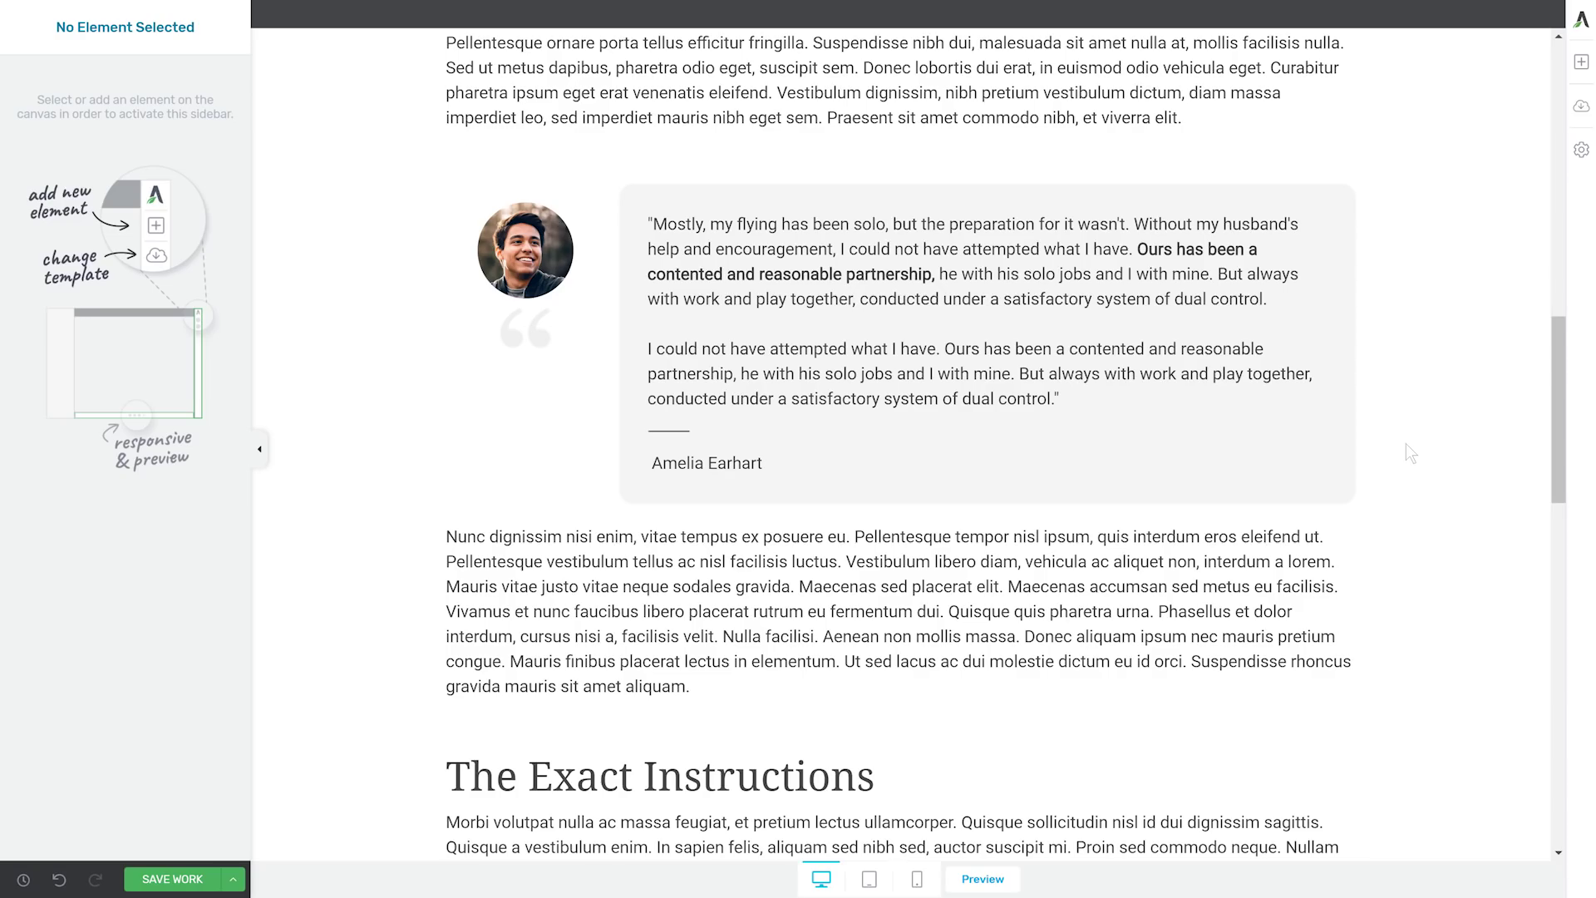
scroll(1410, 453, down, 5)
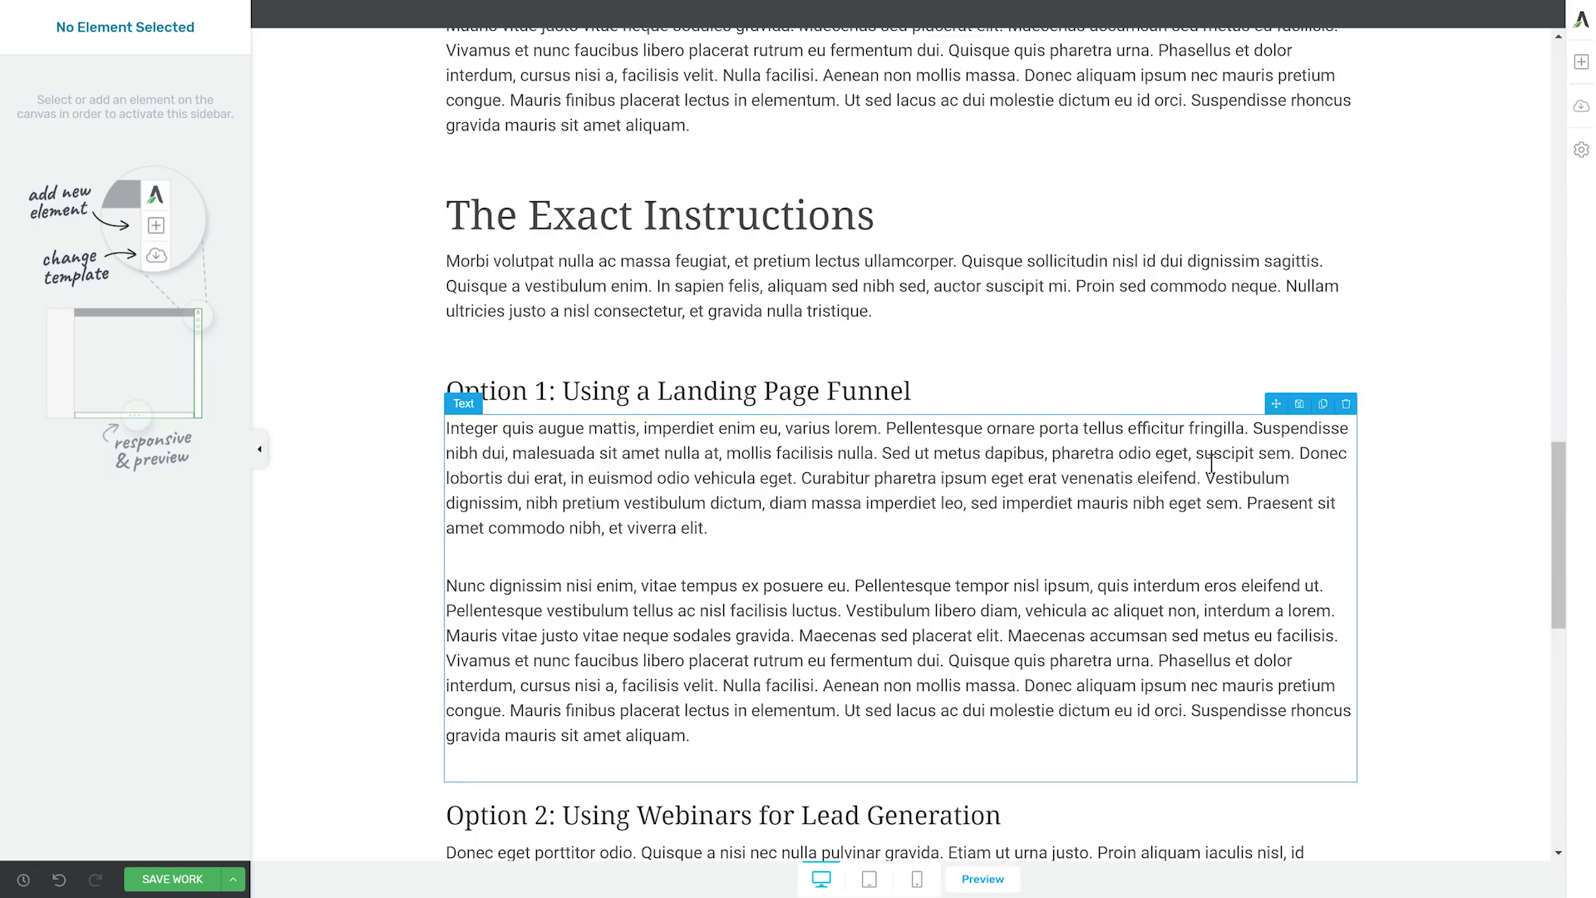
Add a new line "By the way, we're using Thrive Leads for all of this" under The Exact Instructions paragraph.
click(957, 322)
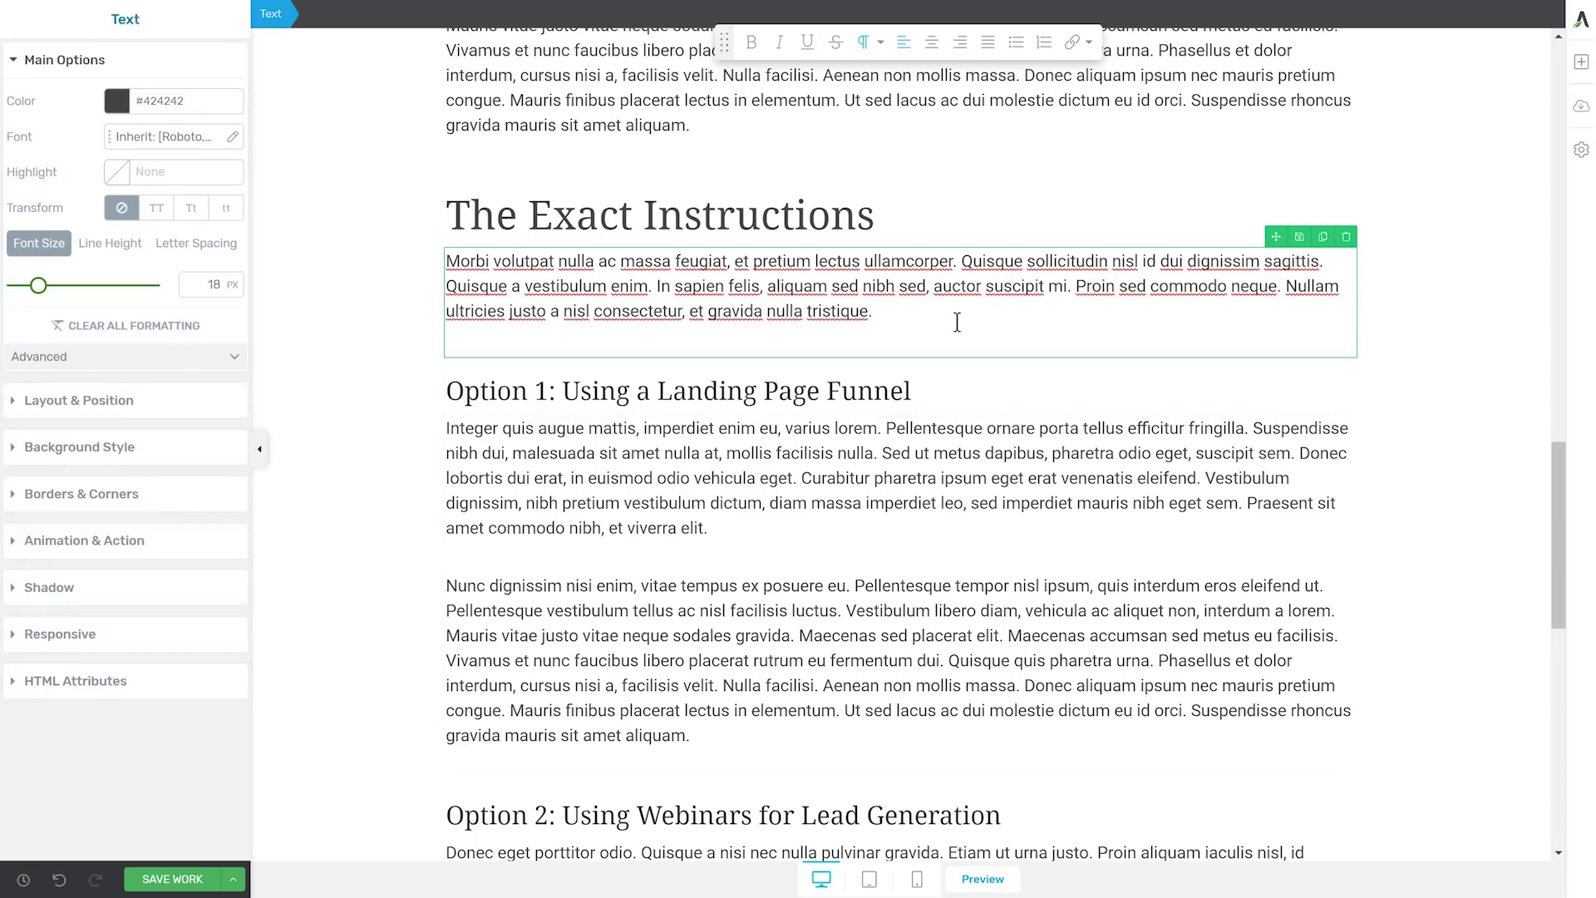
key(Return)
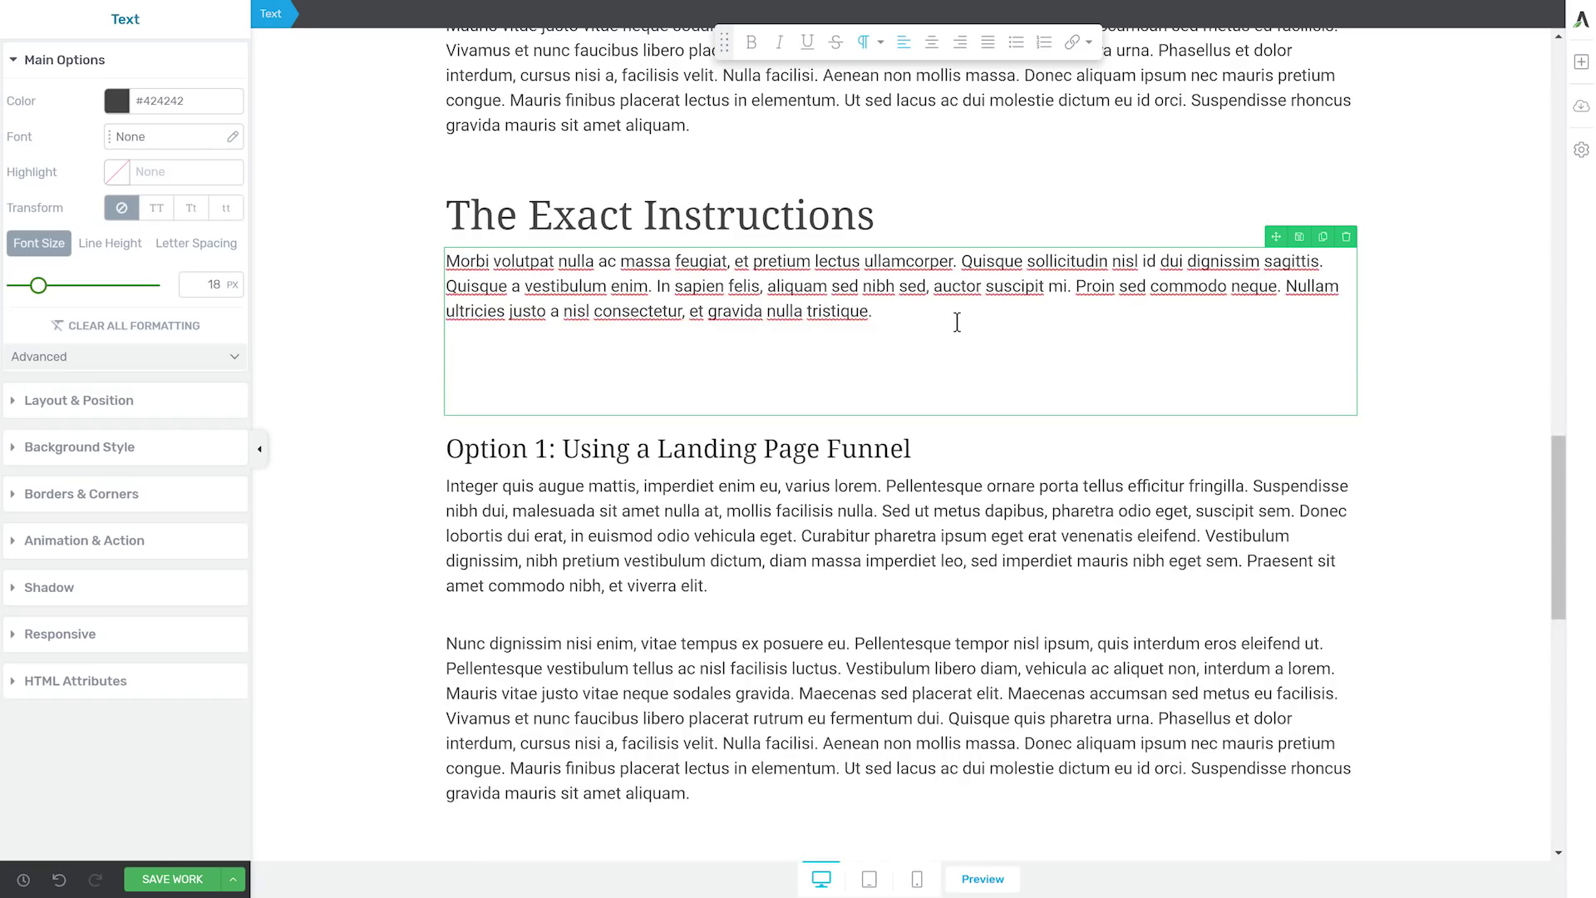
text(By the way, w)
text(e're using T)
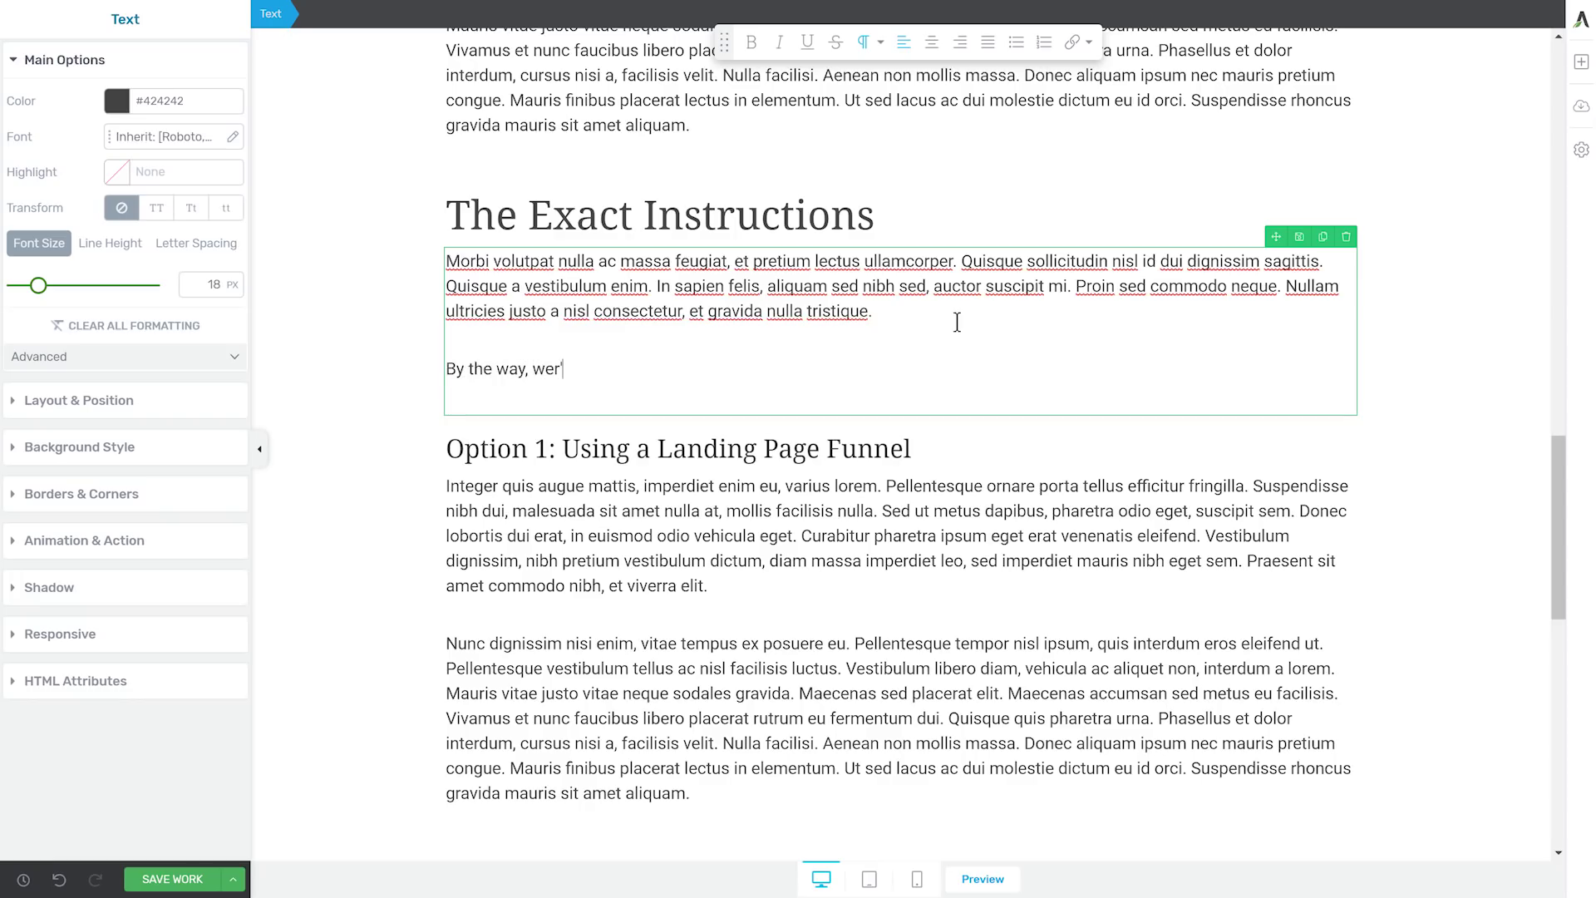
text(hrive Leads for all of this.)
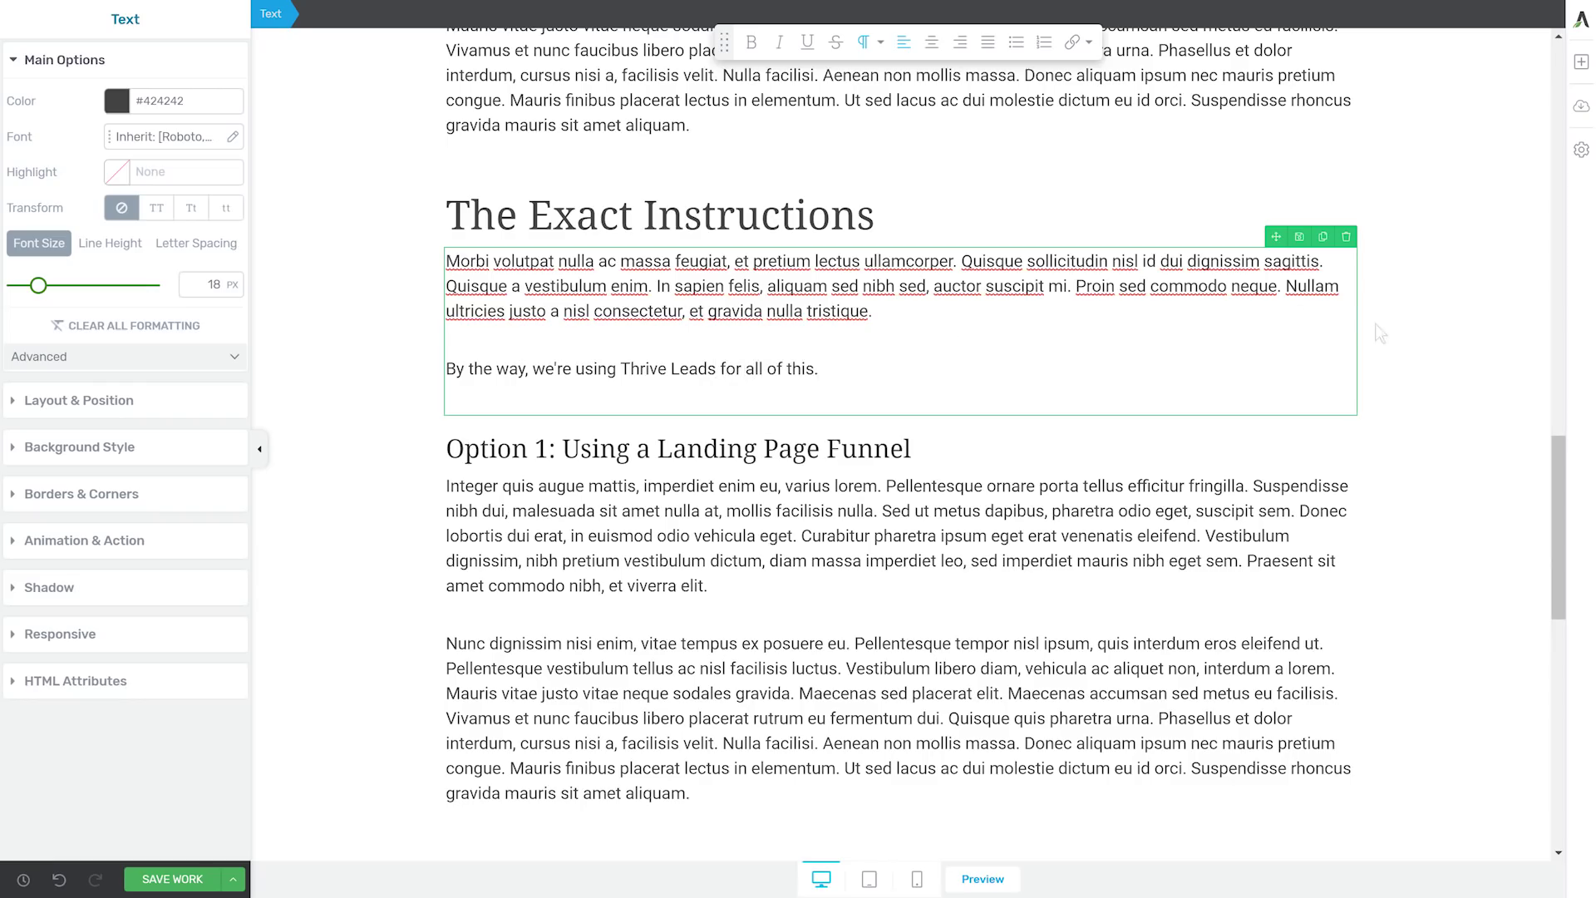
click(1375, 323)
click(1584, 63)
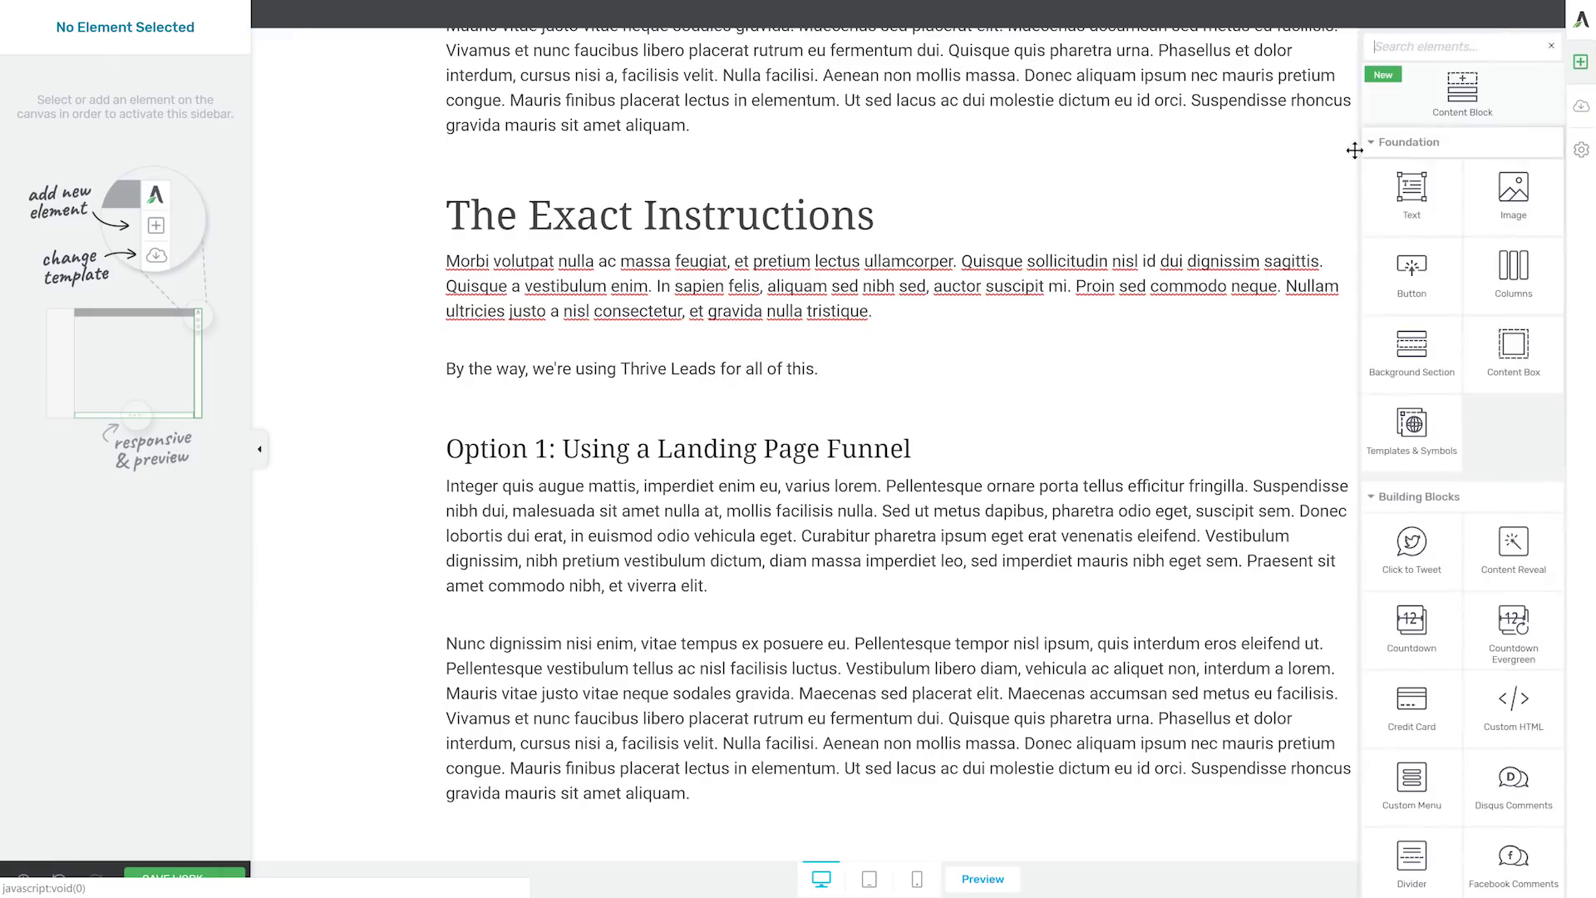
Drop a content block below the sentence, compare Call to Action layouts, and insert Call to Action 10.
drag(1418, 324, 791, 394)
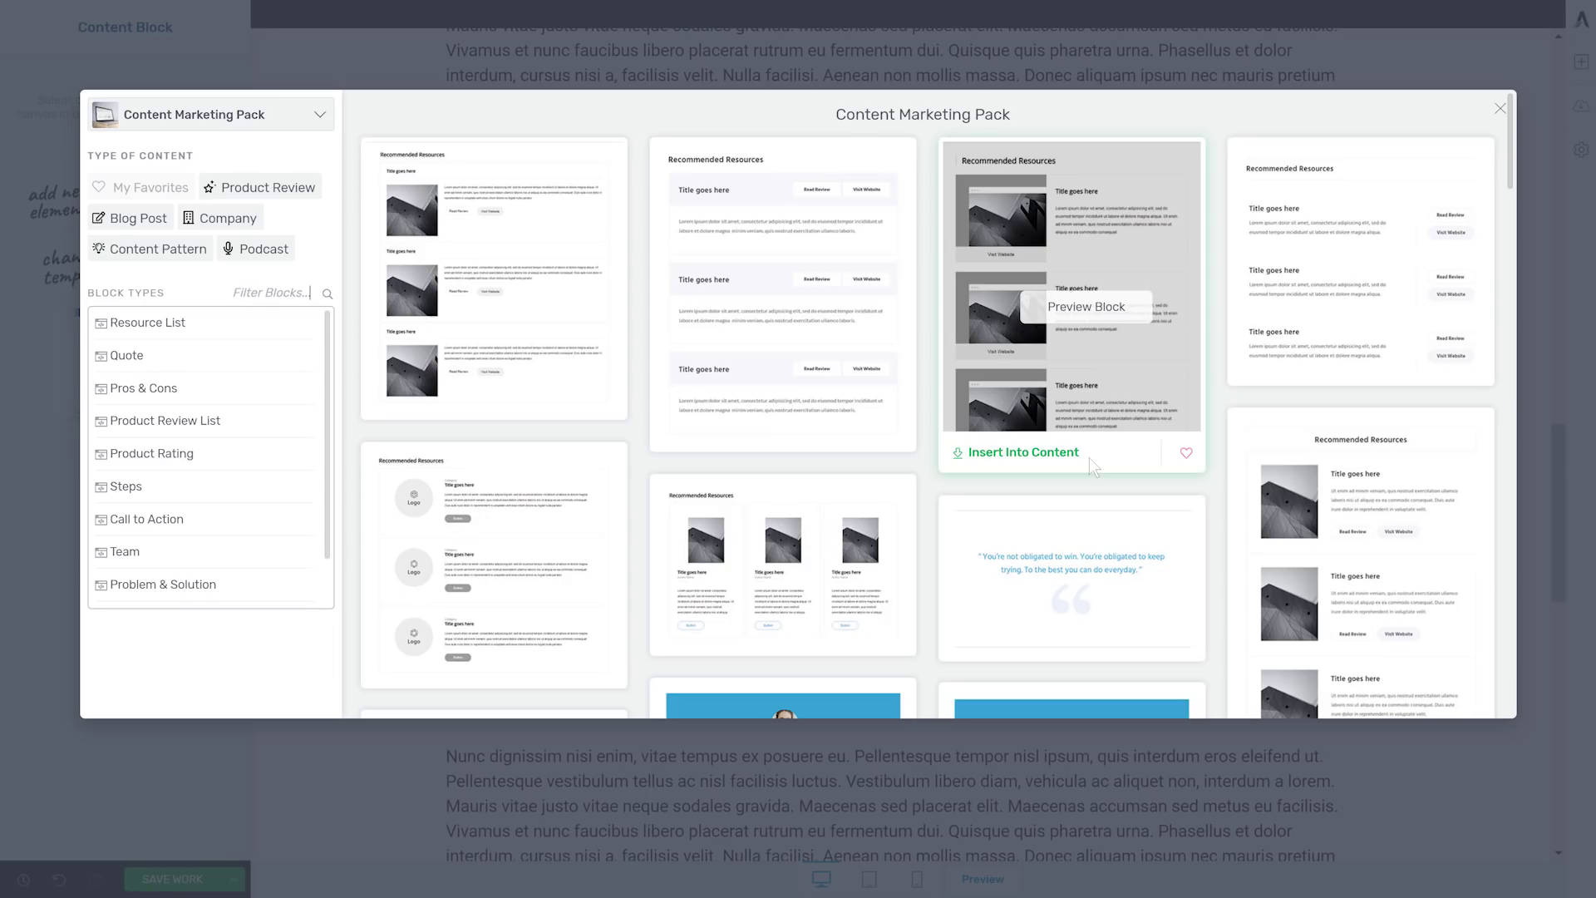
click(178, 537)
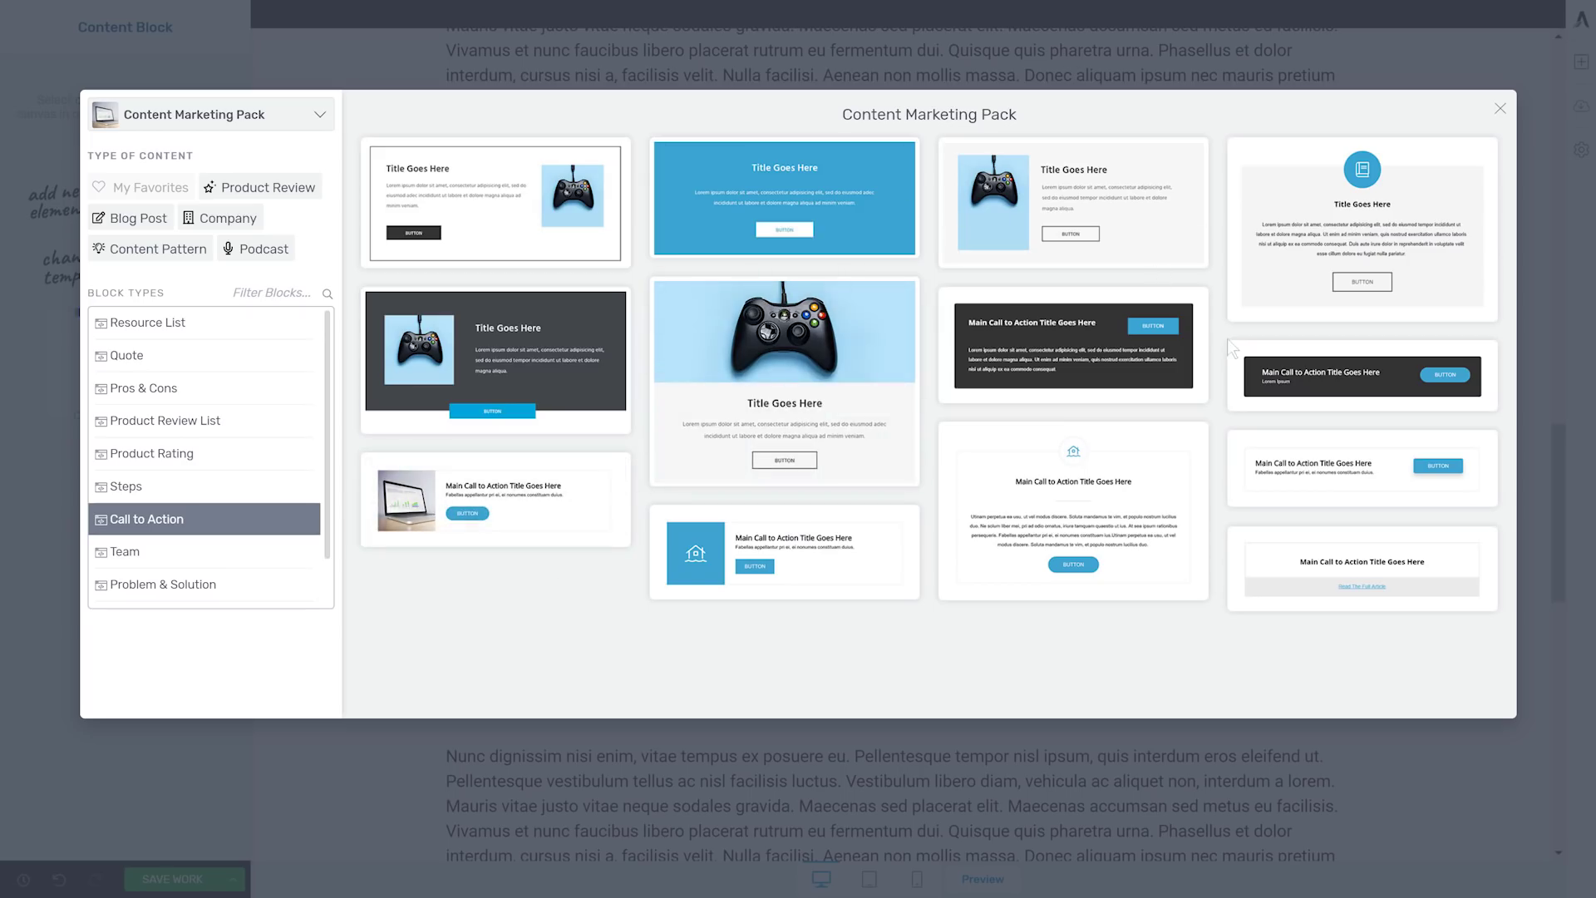
mouse_move(941, 526)
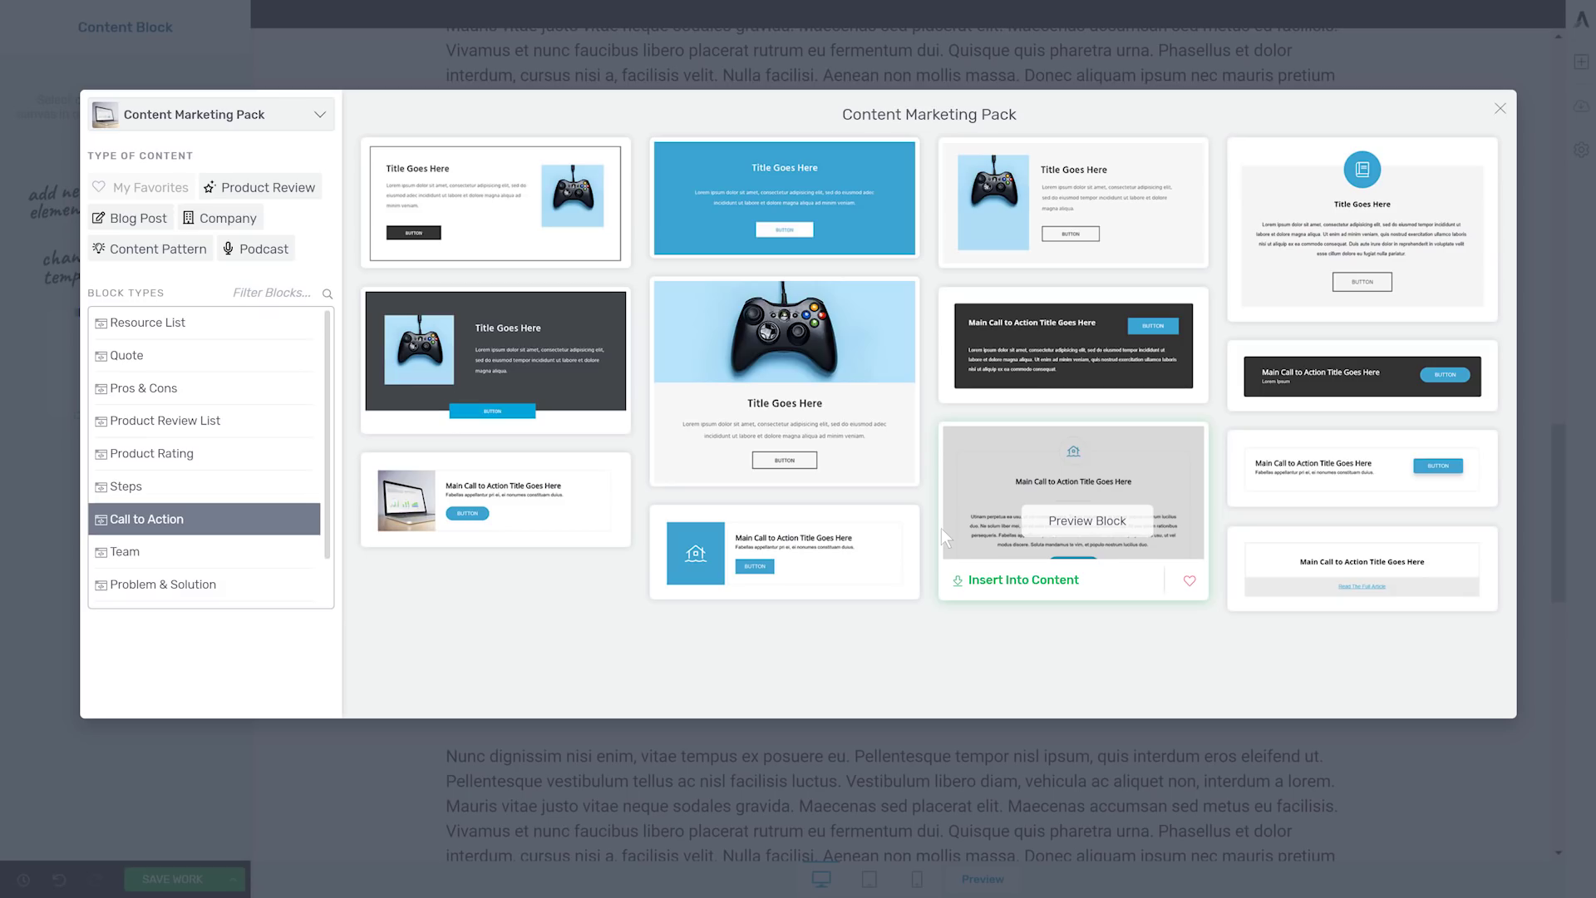
mouse_move(806, 395)
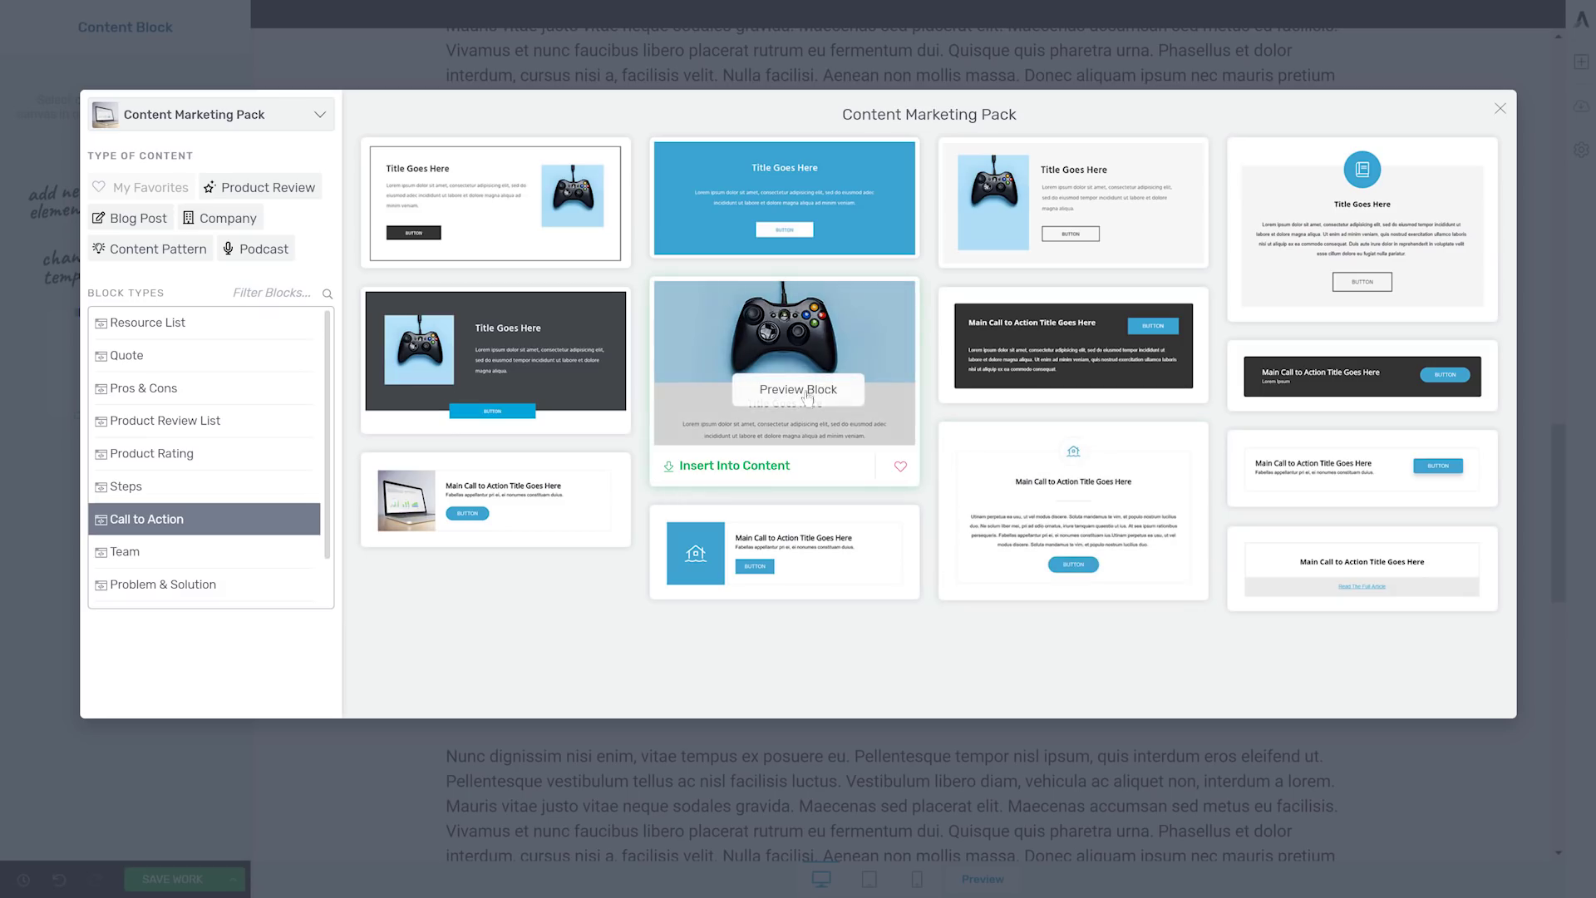
click(798, 389)
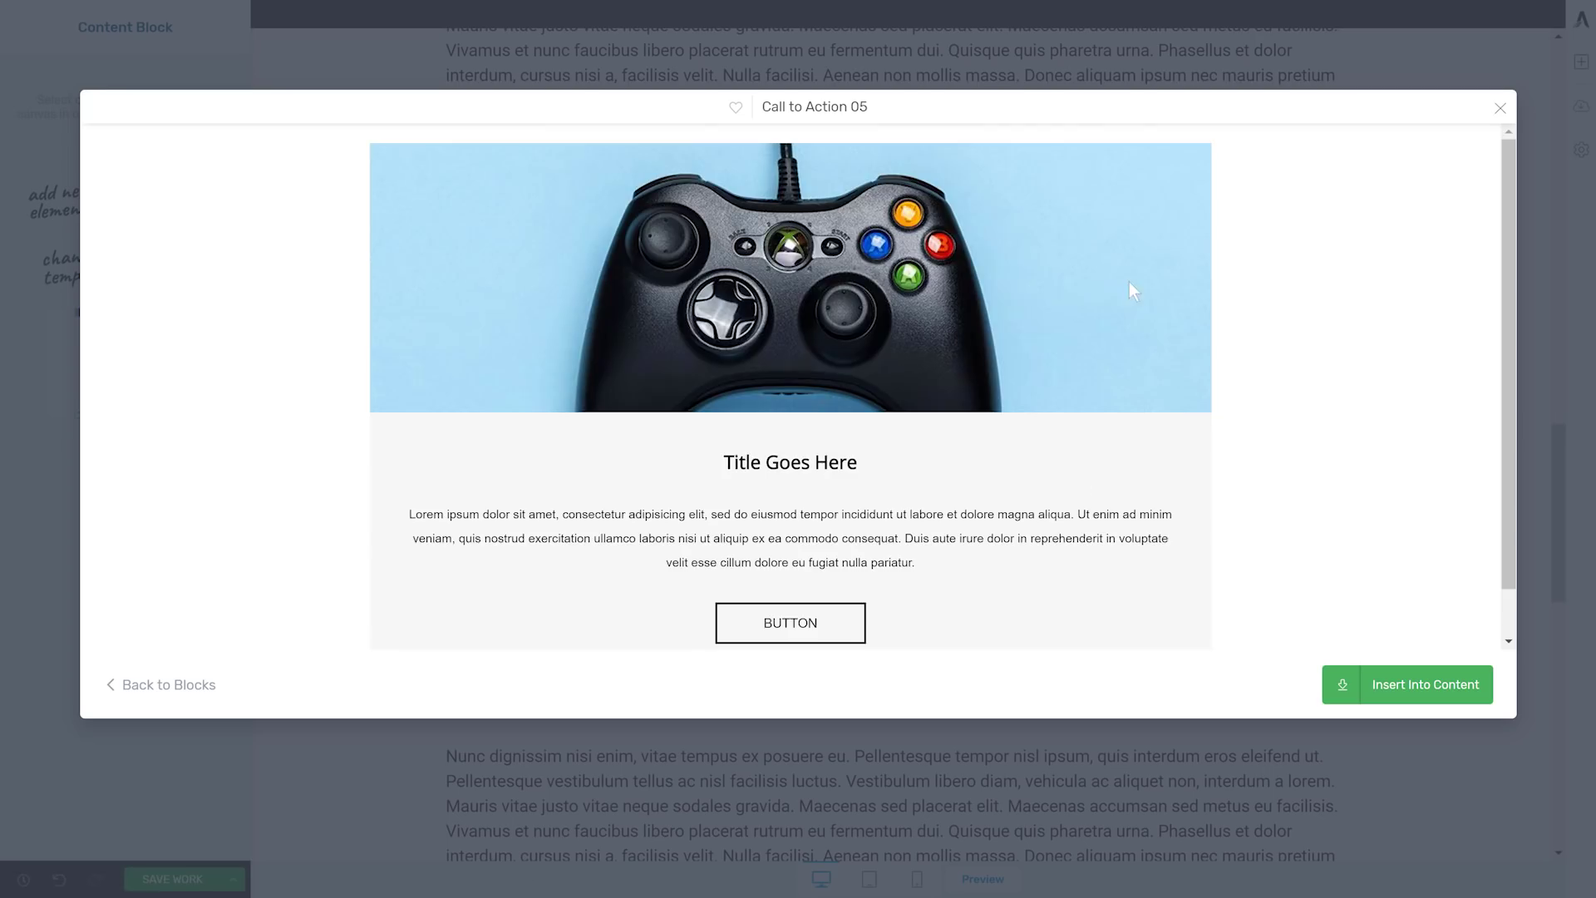
click(191, 687)
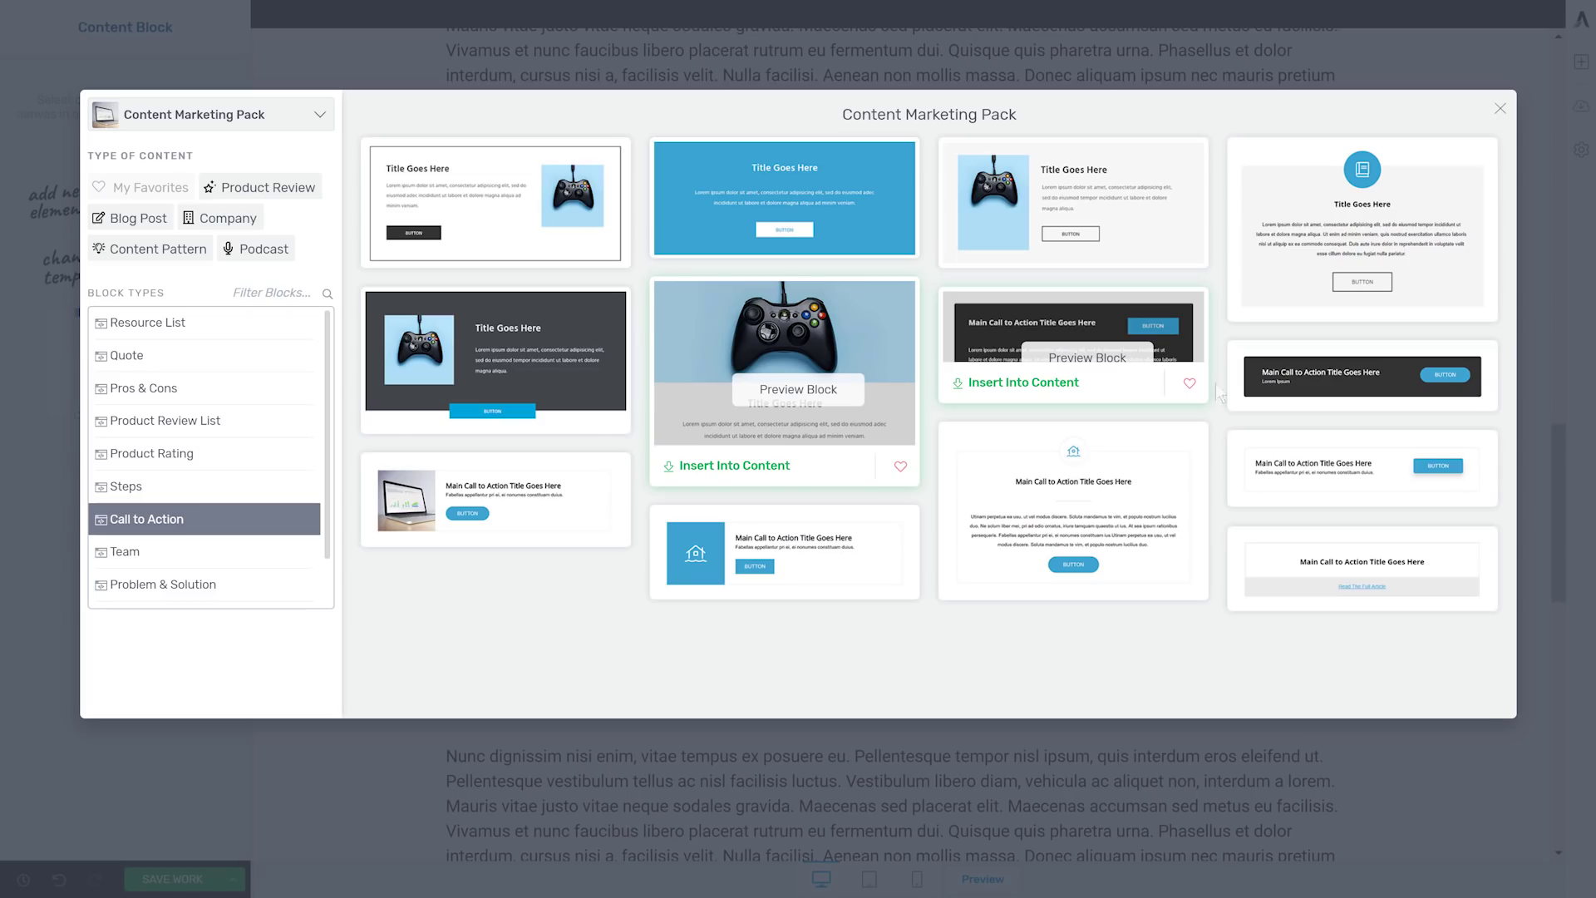
click(1338, 369)
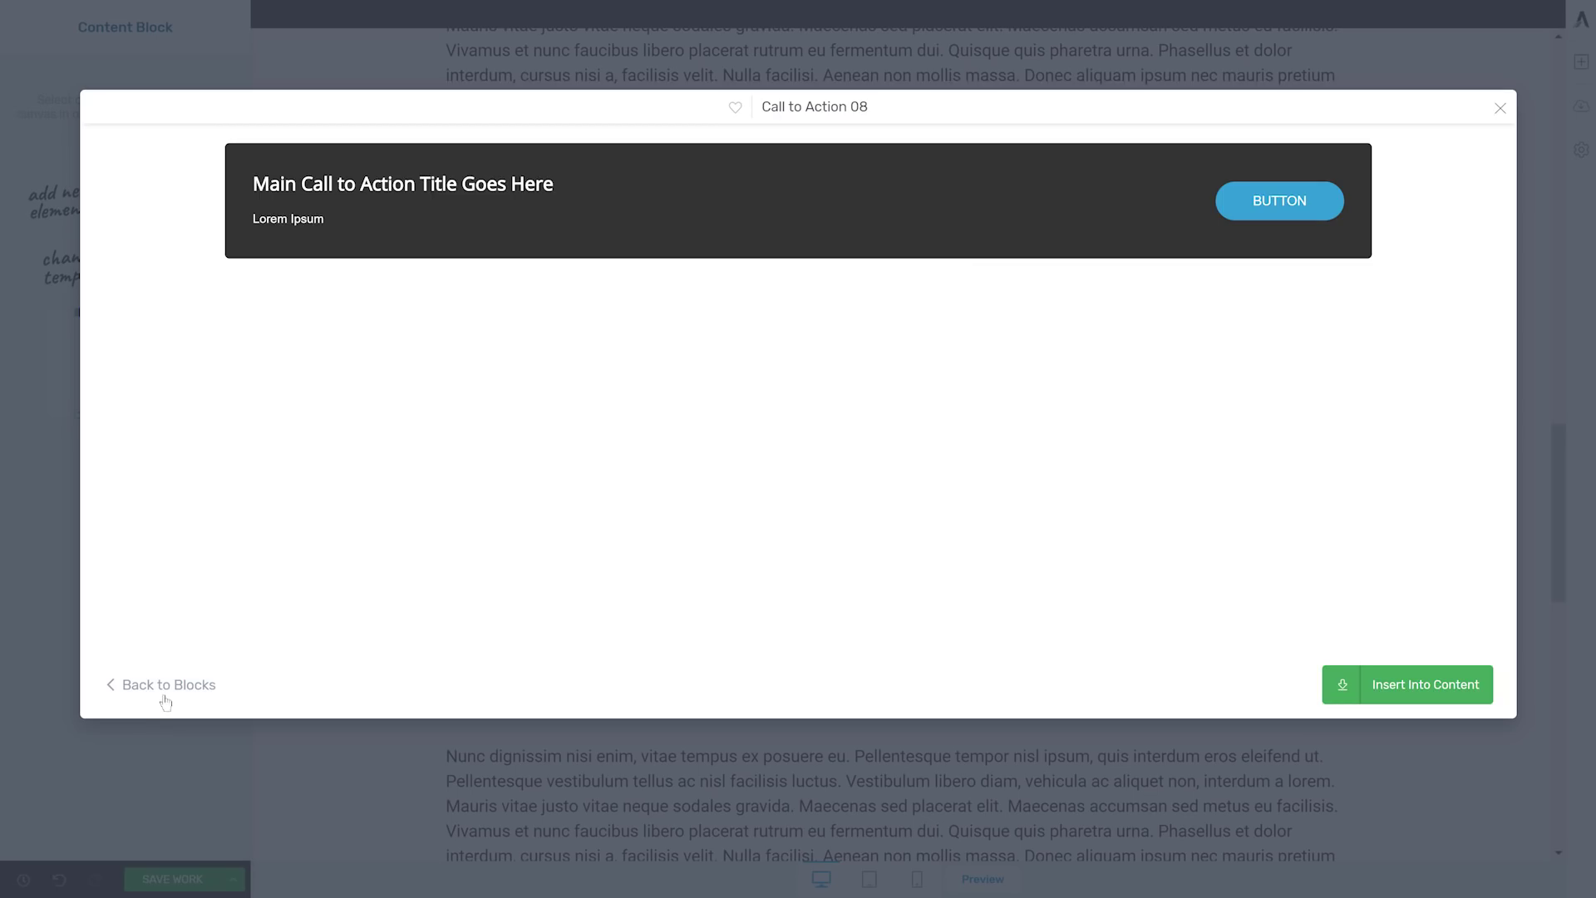
click(165, 700)
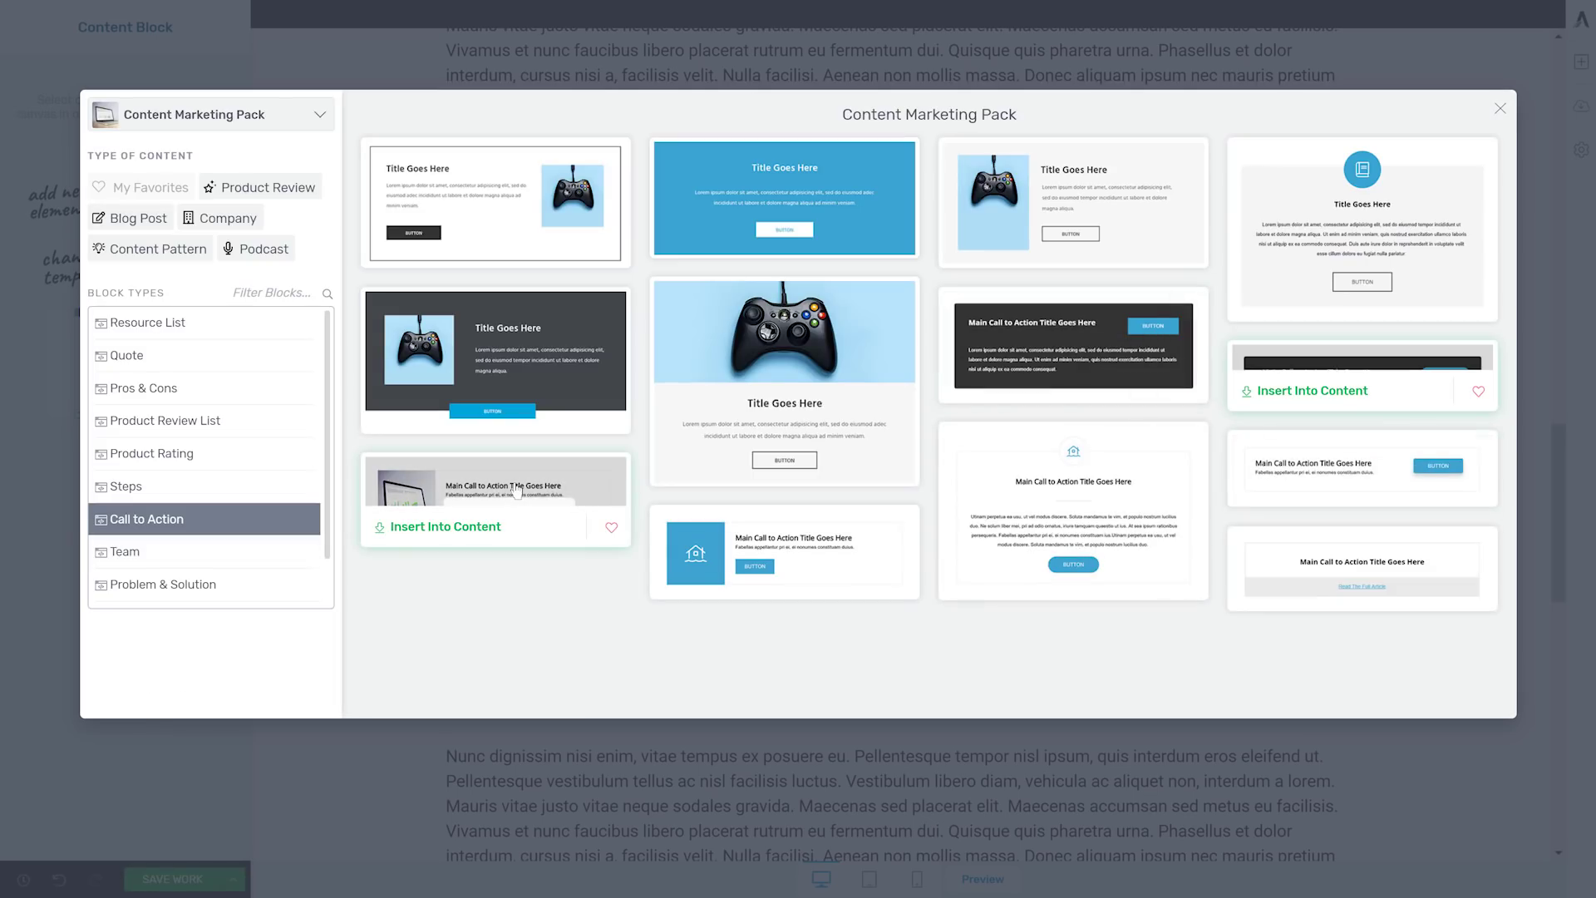
click(1342, 467)
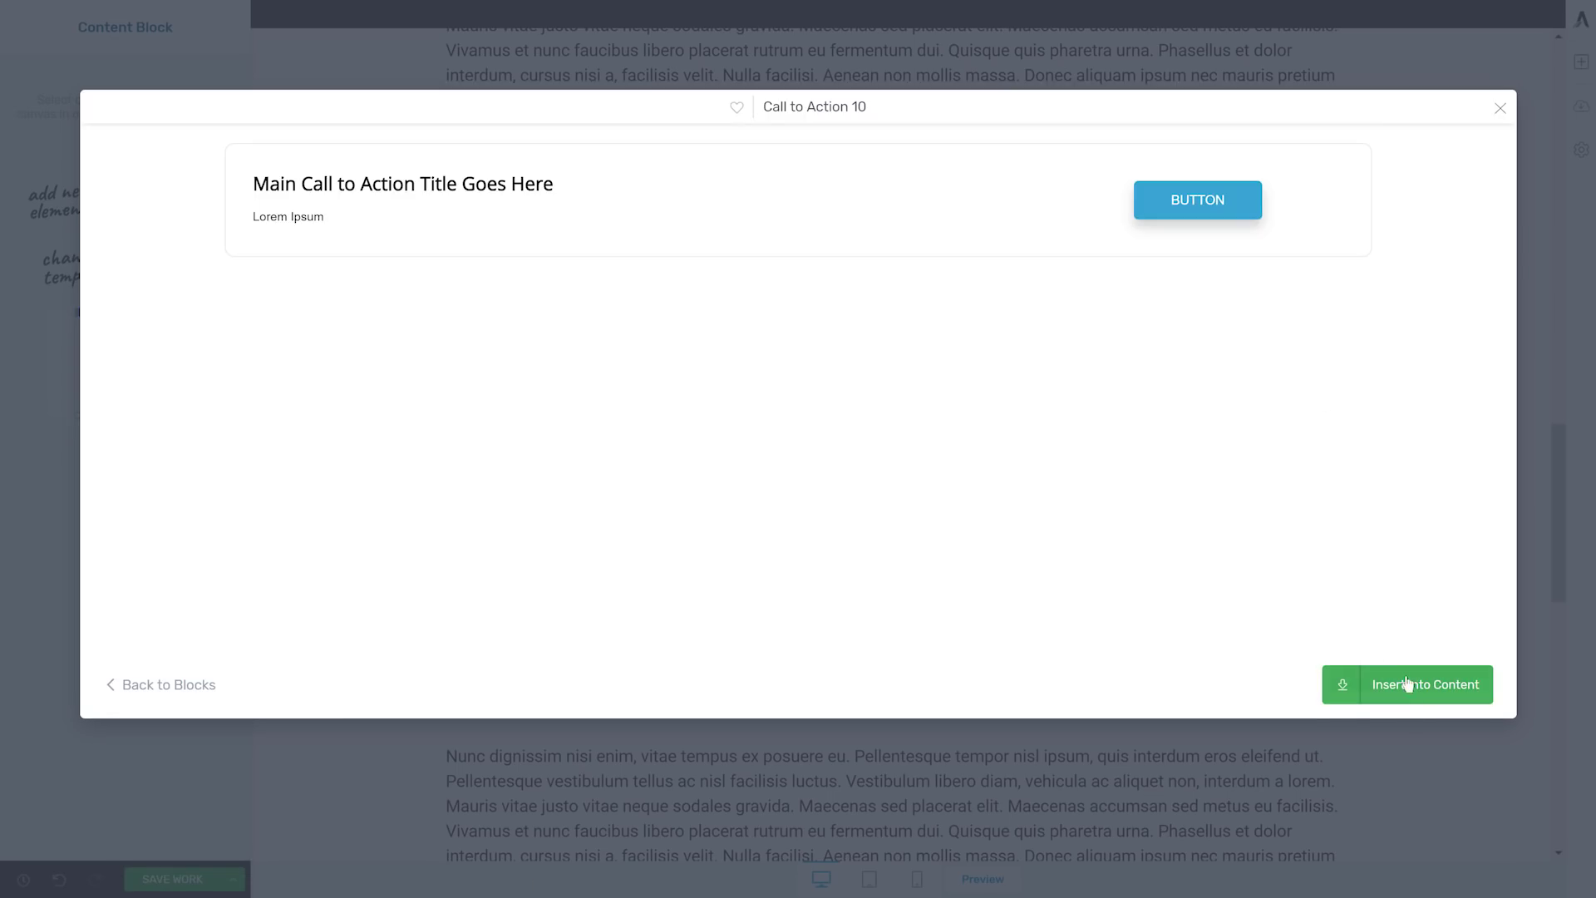
click(1406, 684)
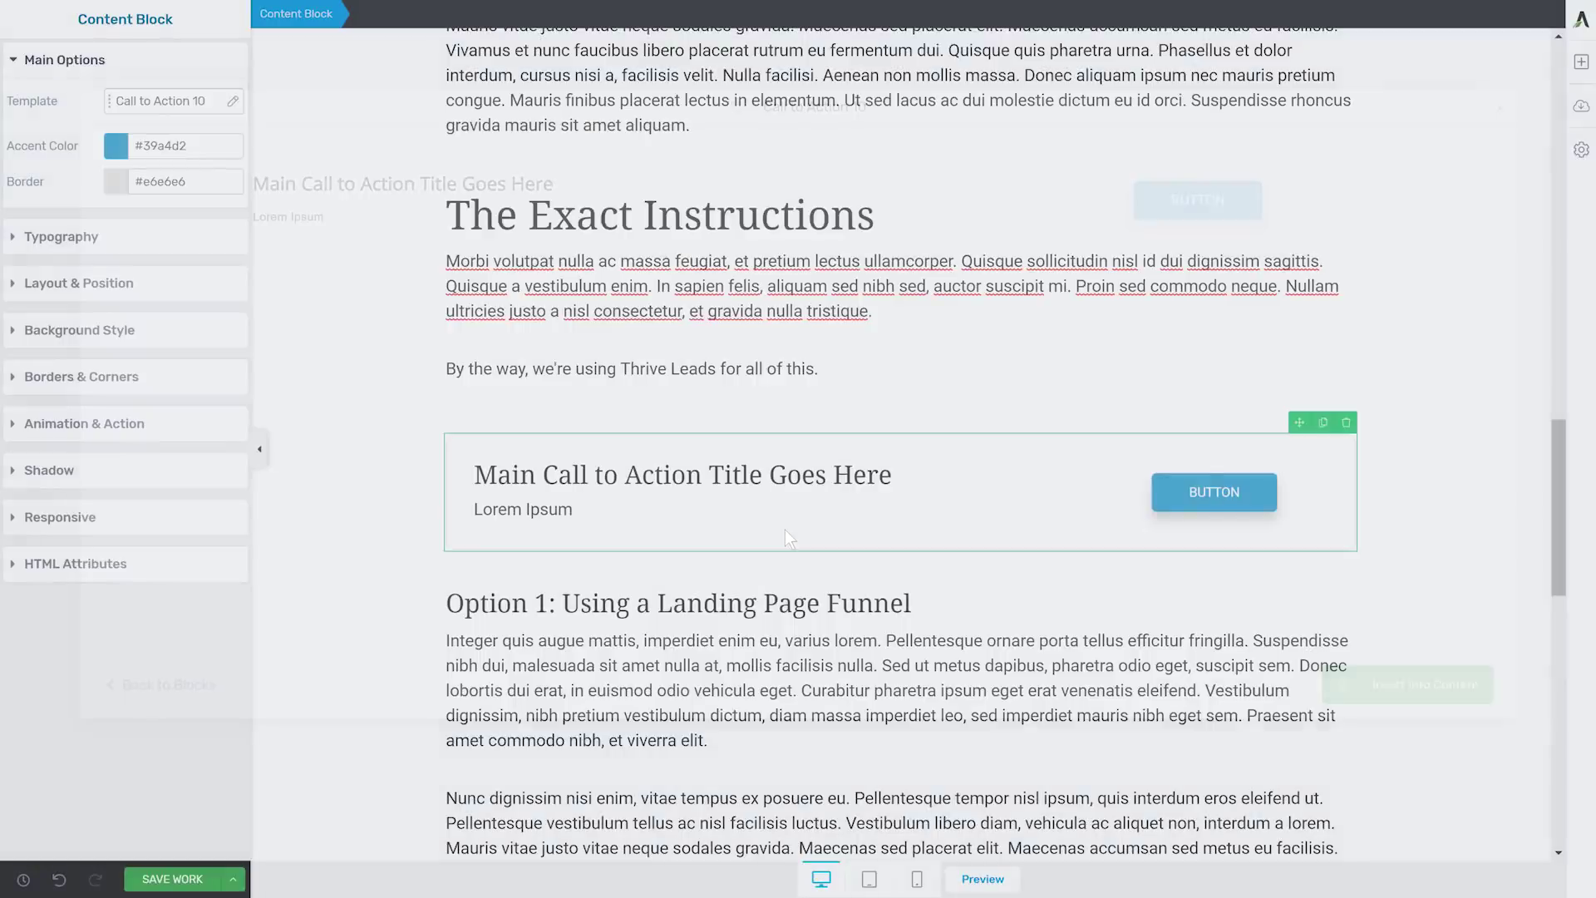
Title the CTA banner "Get Thrive Leads Now" with subtitle "Our premium lead generation tool for WordPress".
click(1451, 470)
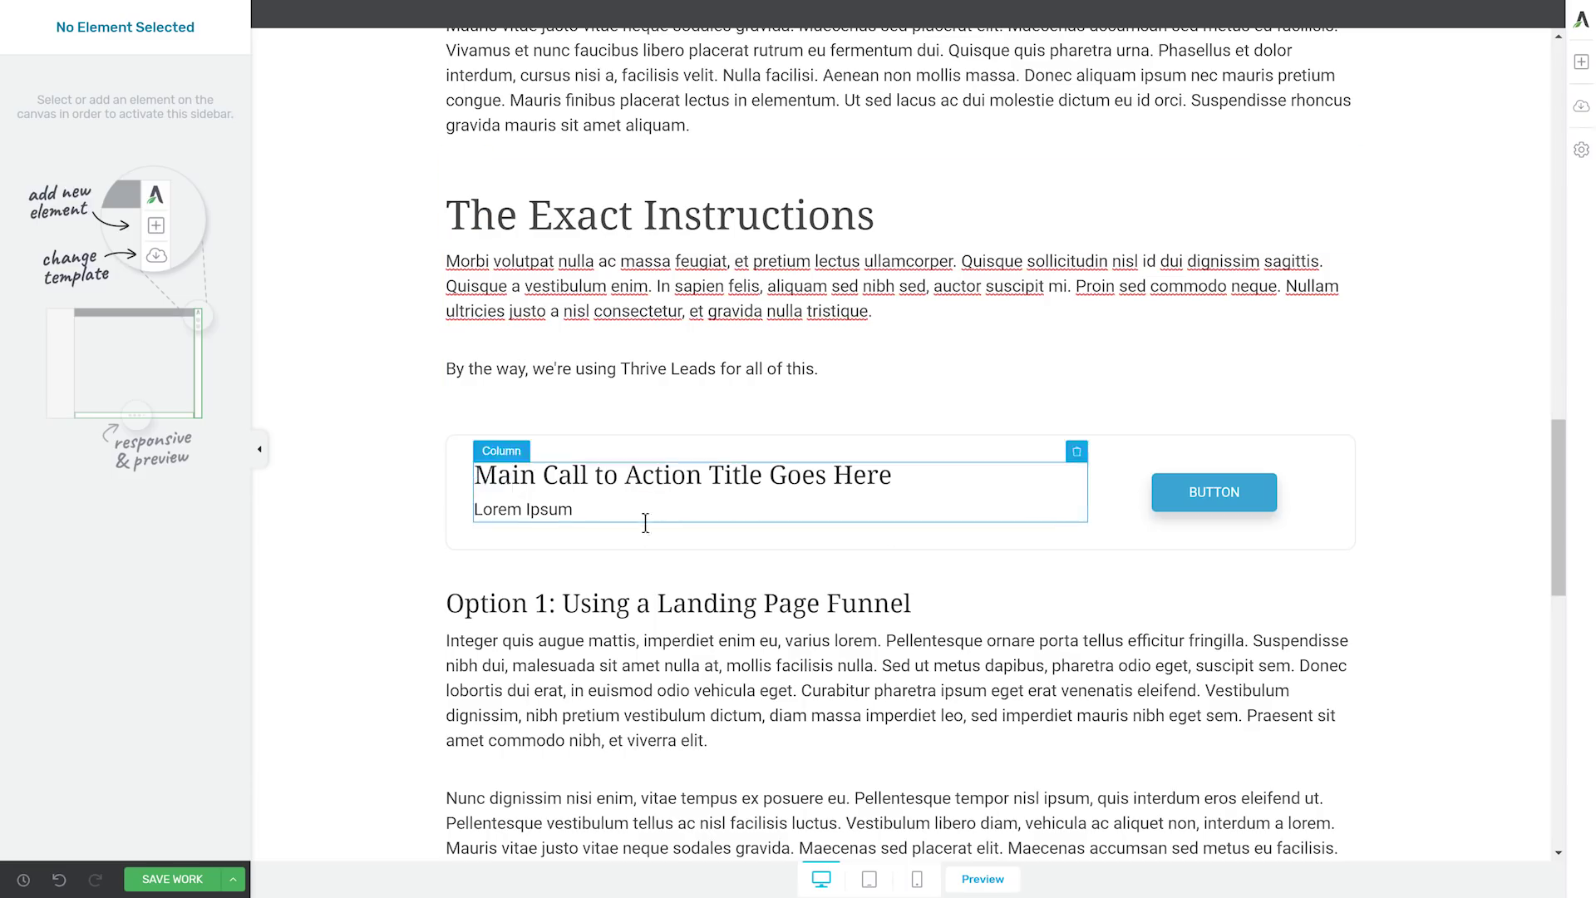
triple_click(663, 477)
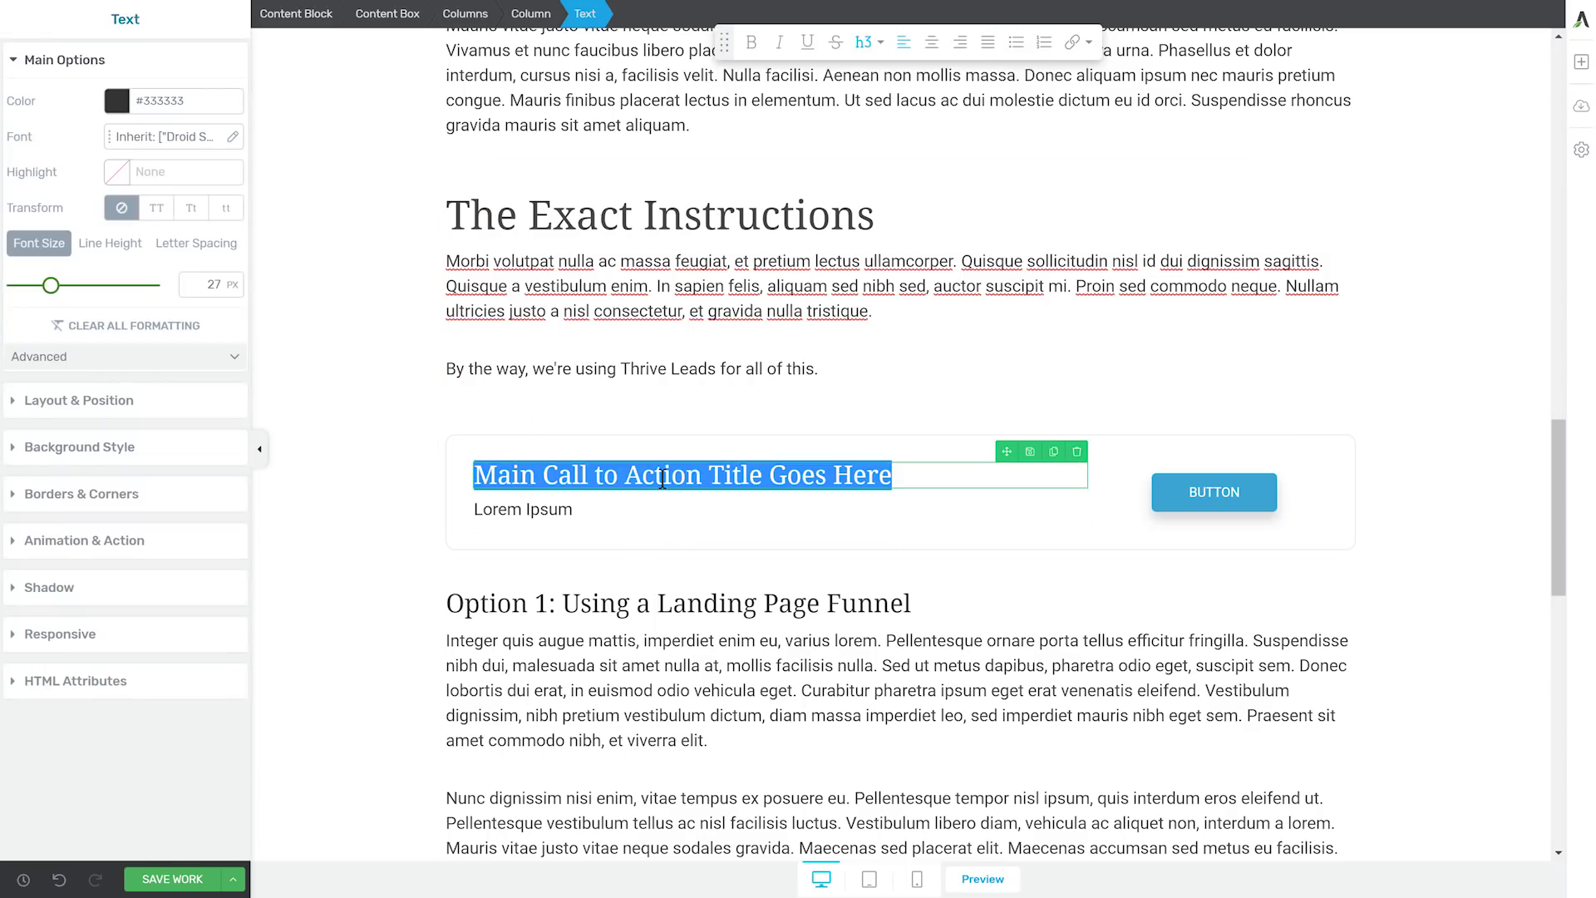
text(hrive)
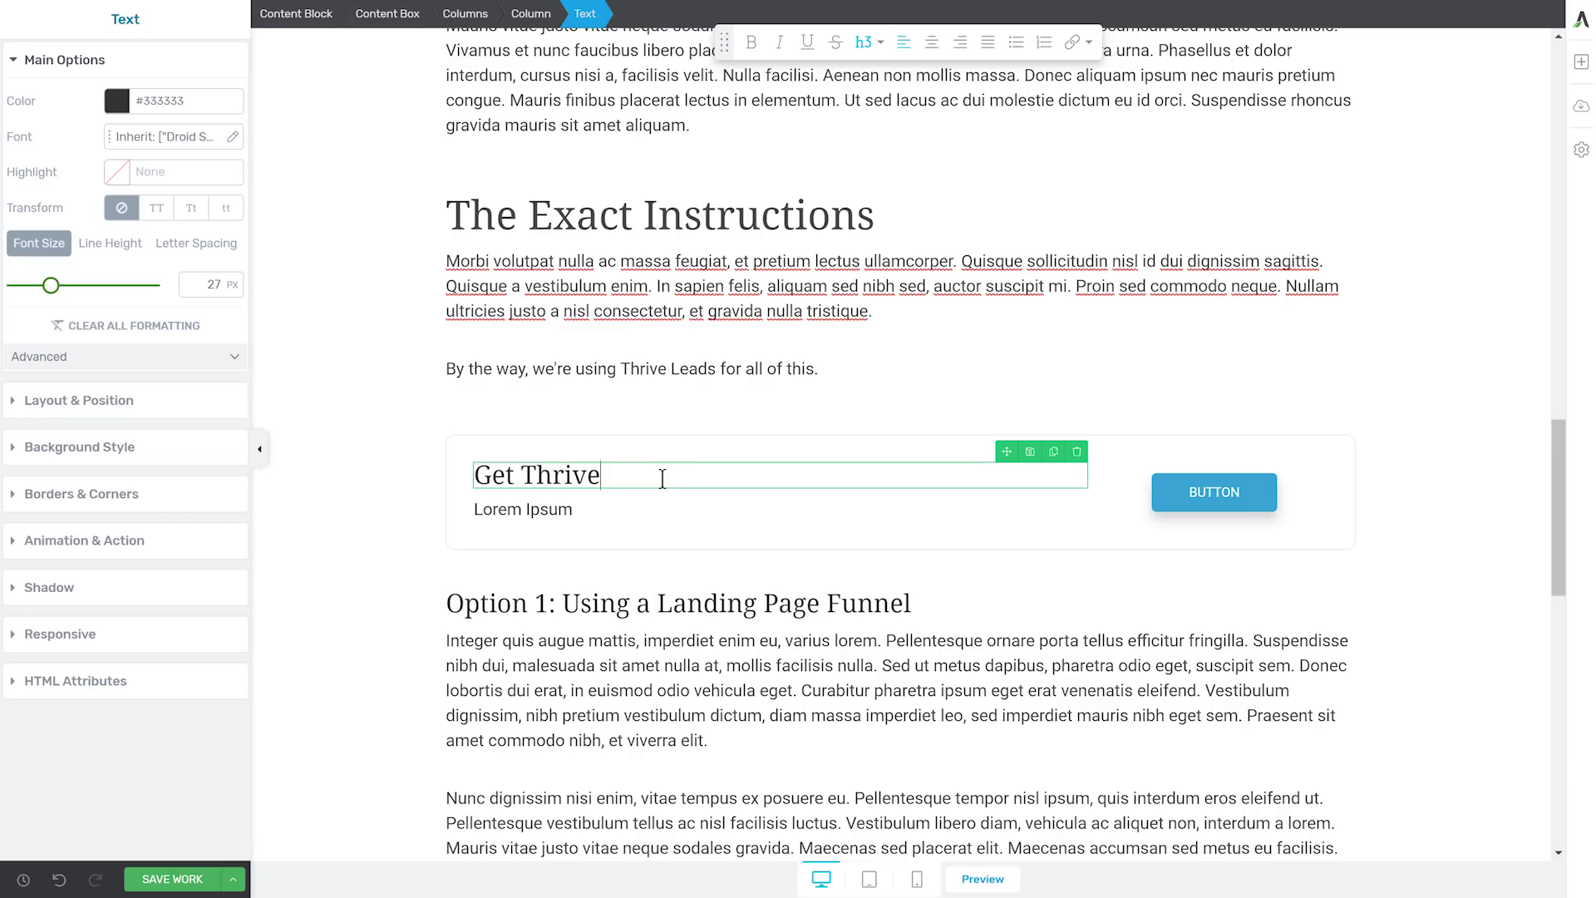
text( Leads Now)
click(634, 524)
triple_click(583, 508)
text(Our prem)
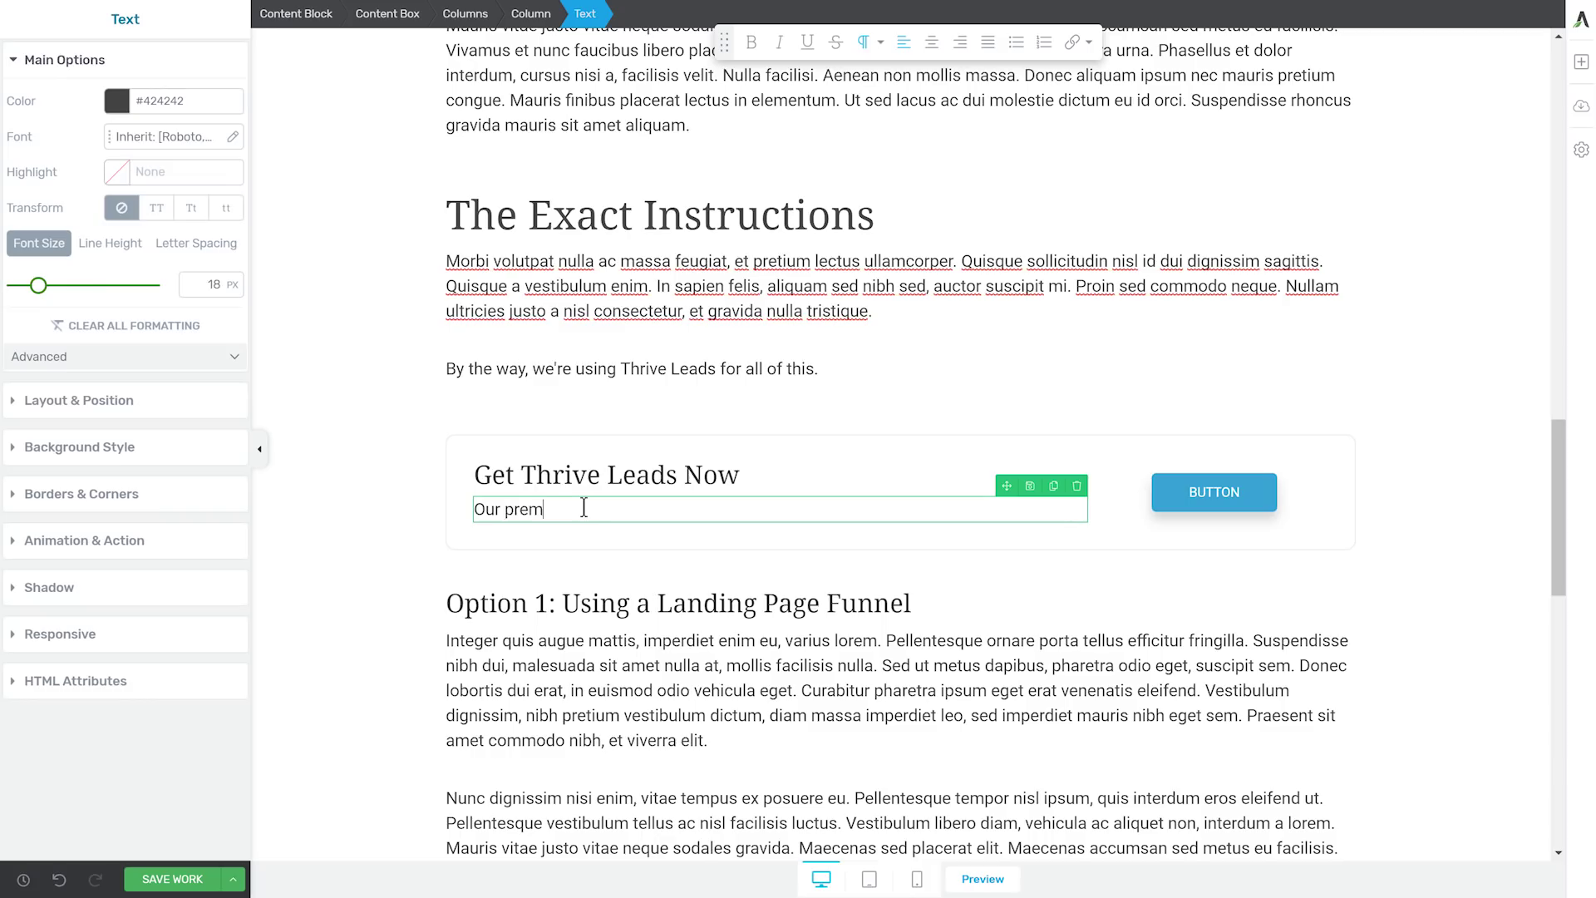
text(ium lead generation tool for WordPress)
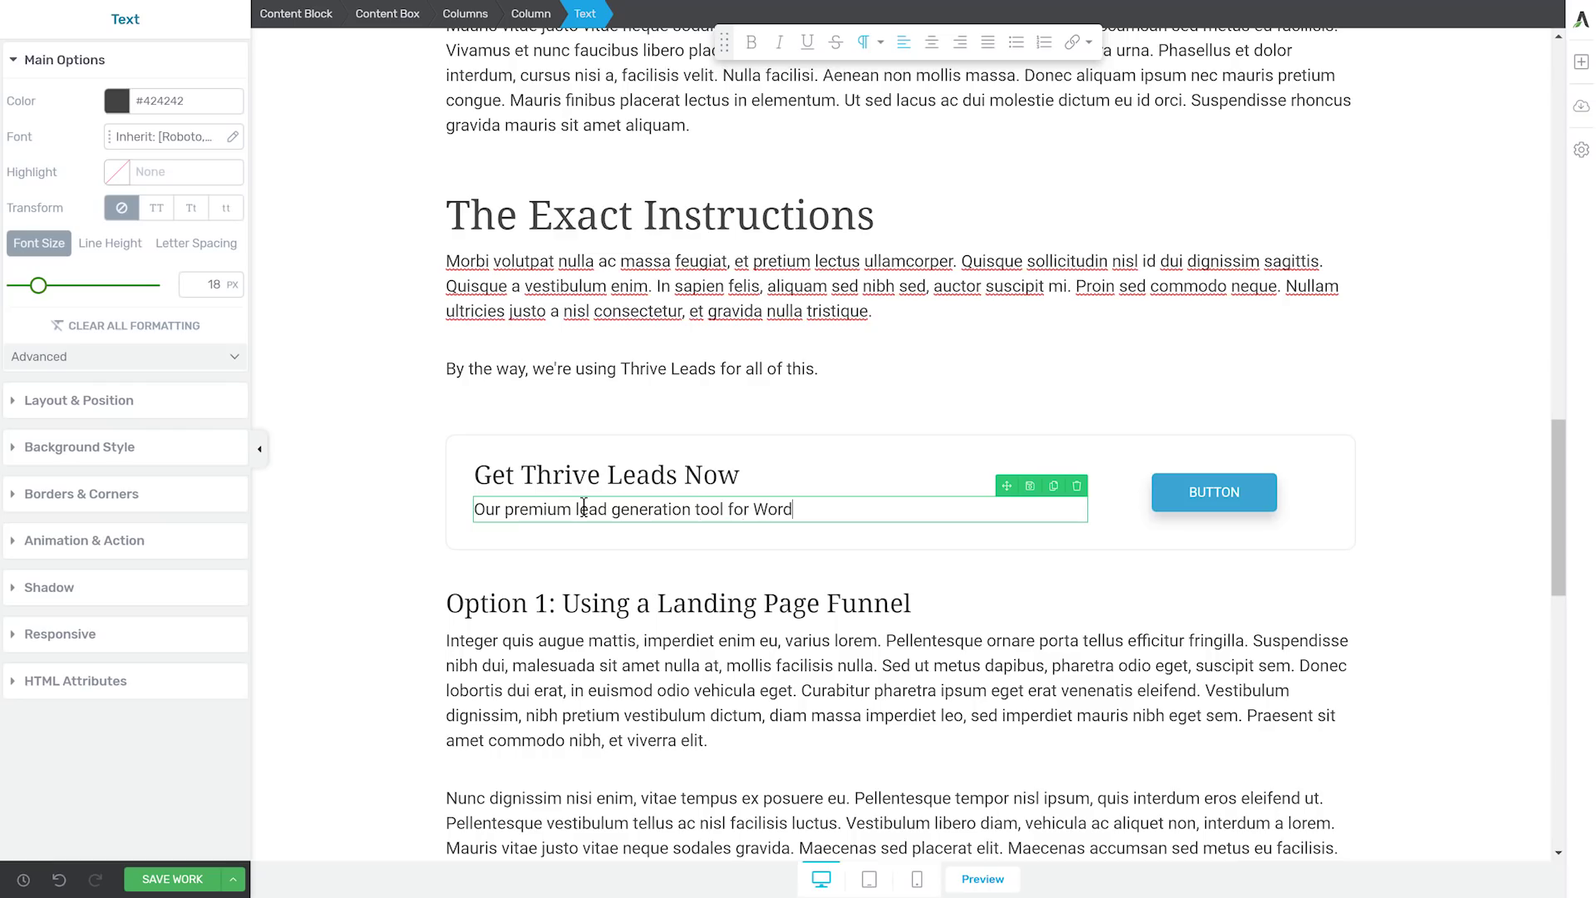
click(1167, 509)
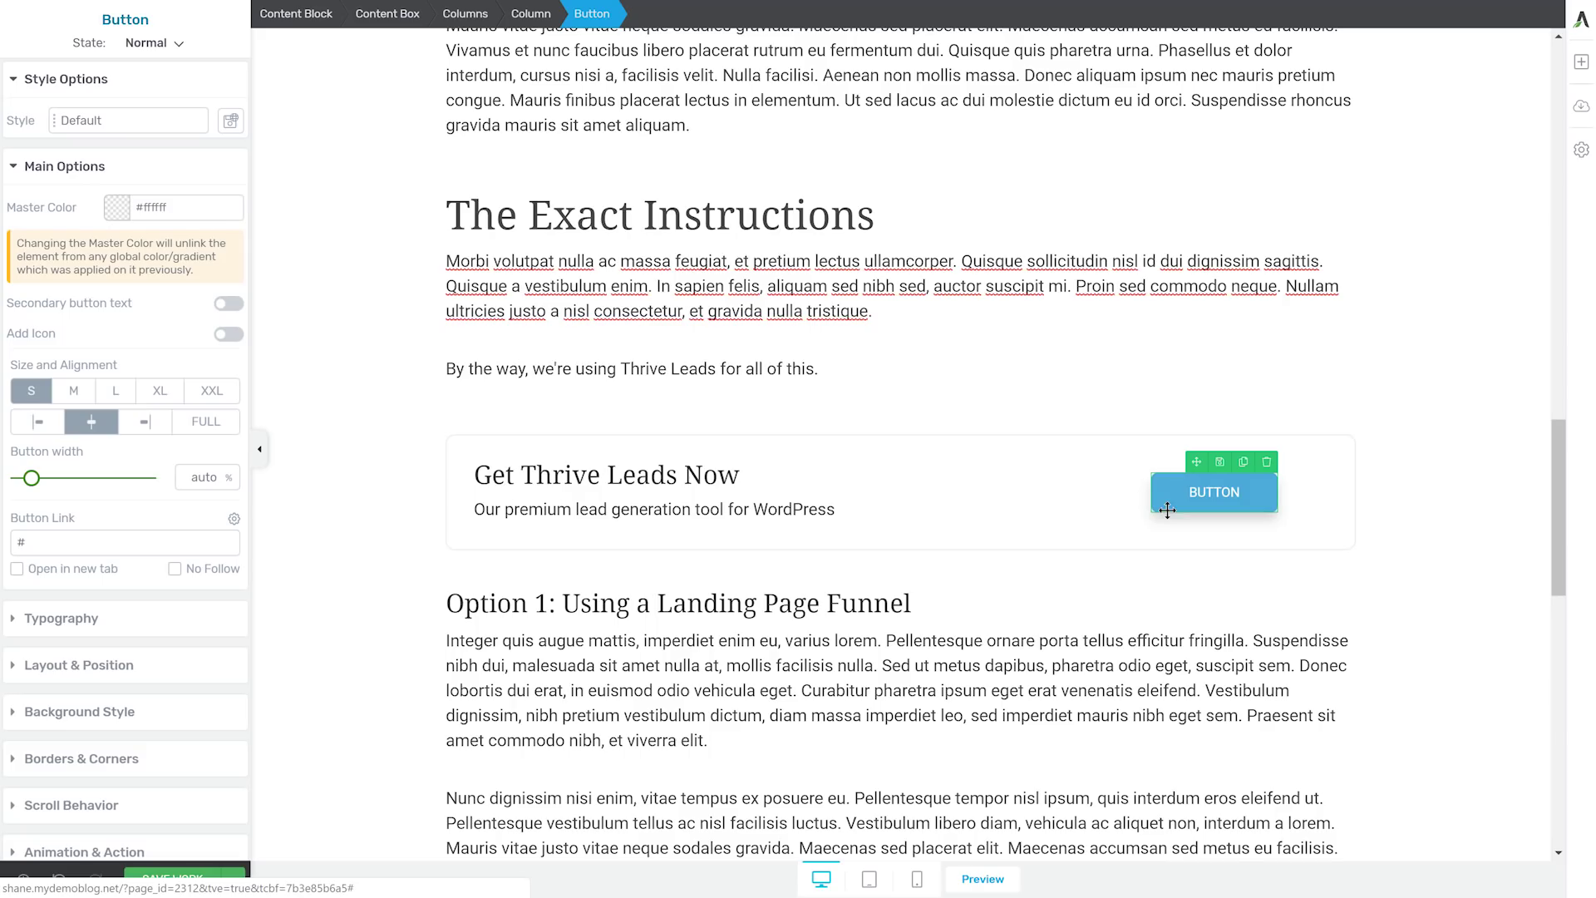
Set the call-to-action block's accent colour to green #29b70a.
click(528, 447)
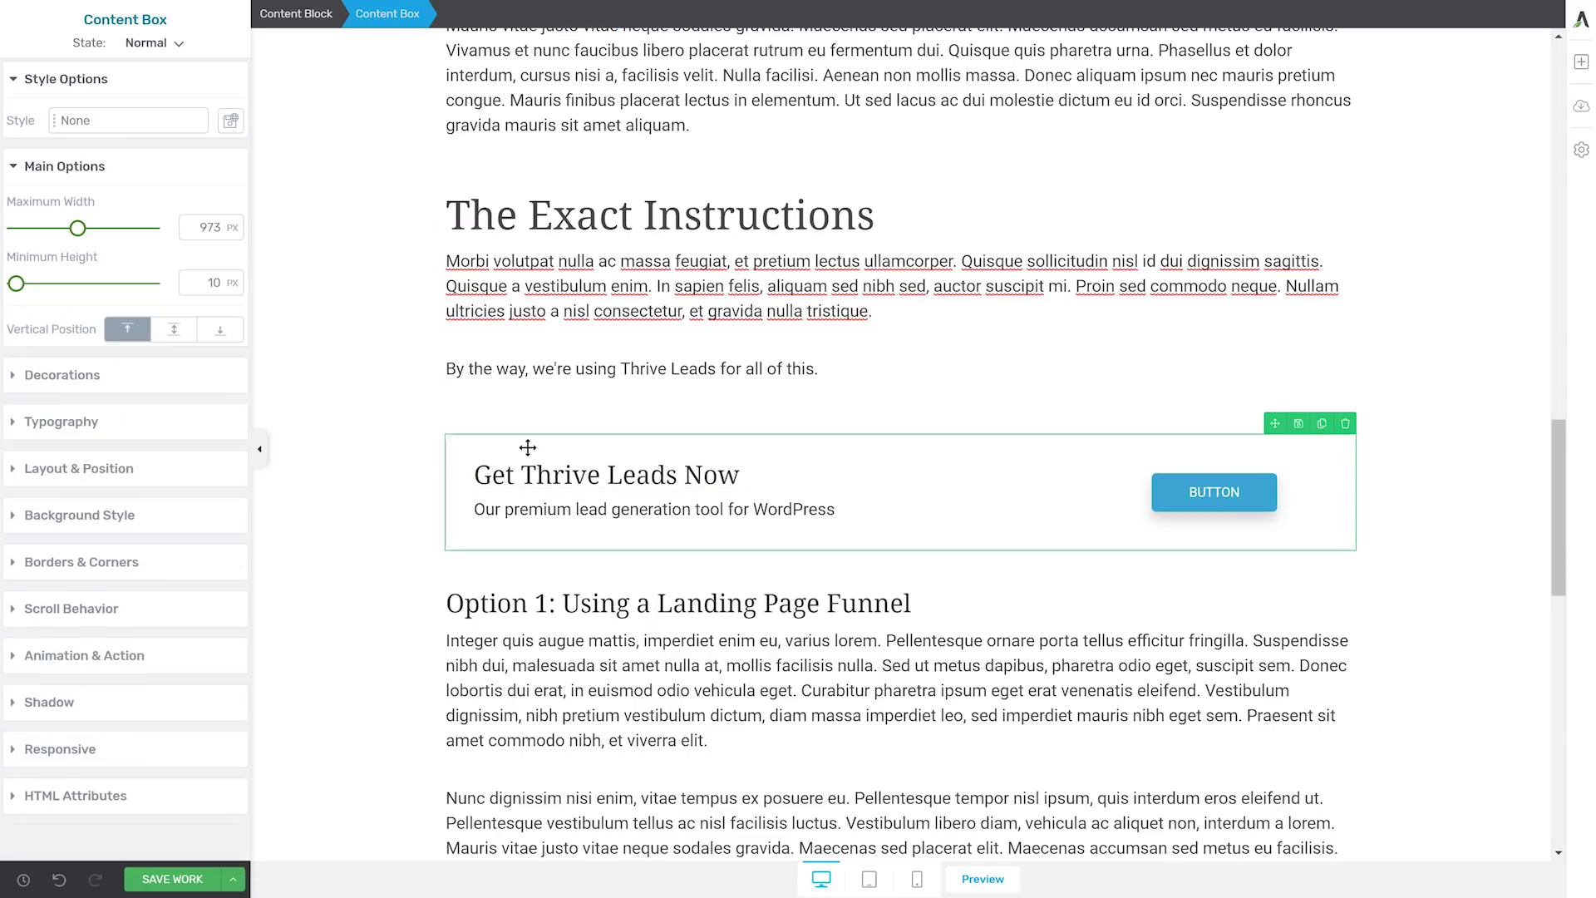
click(324, 14)
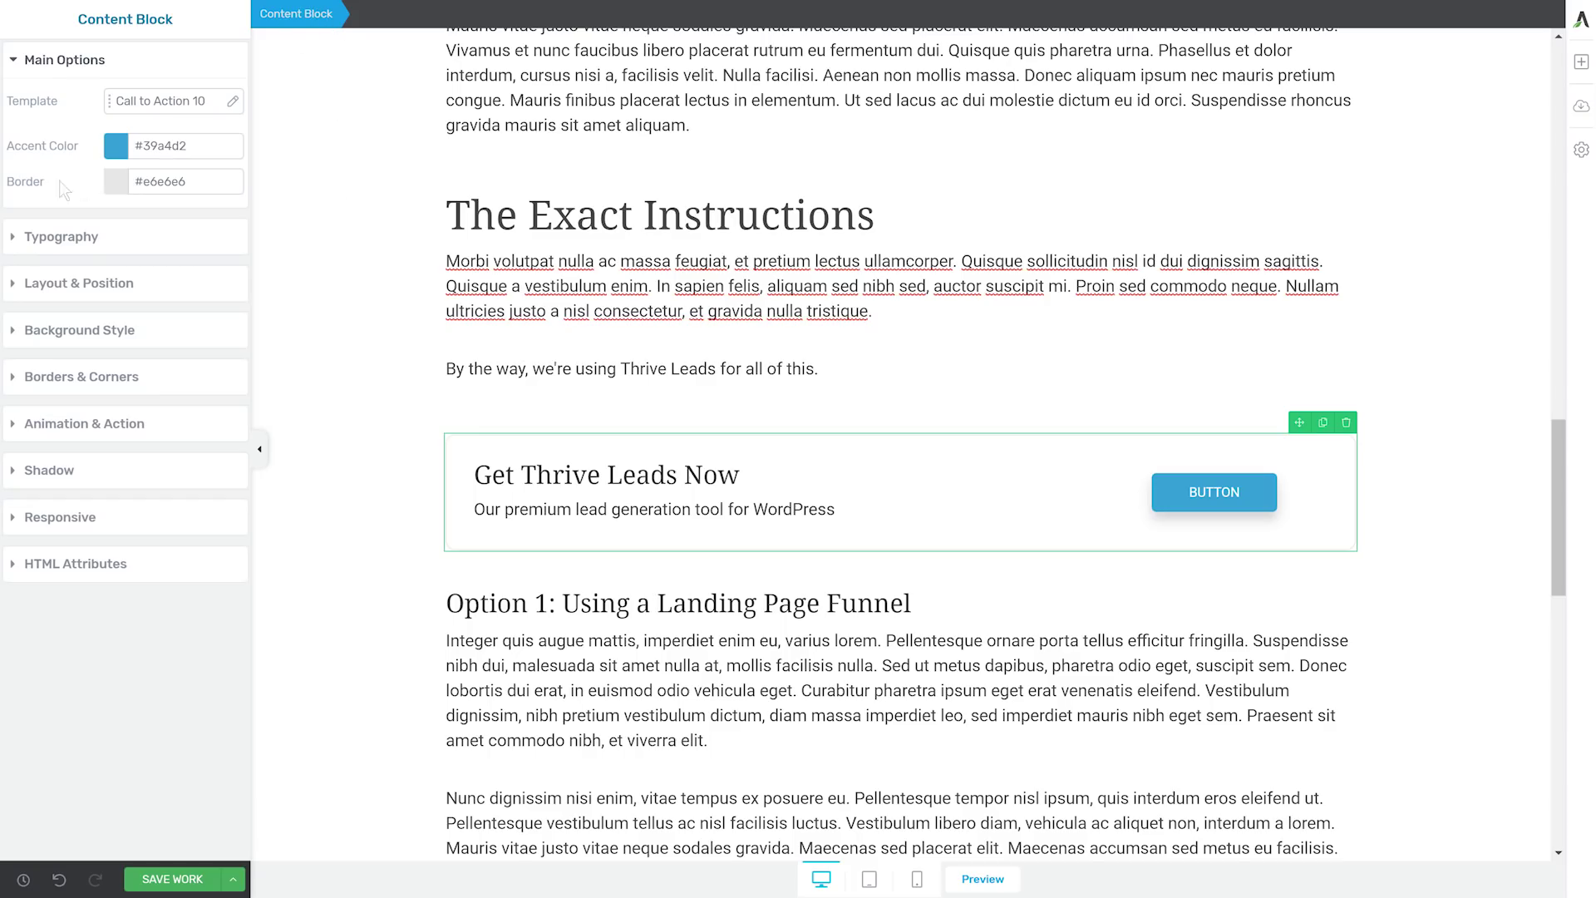
click(115, 150)
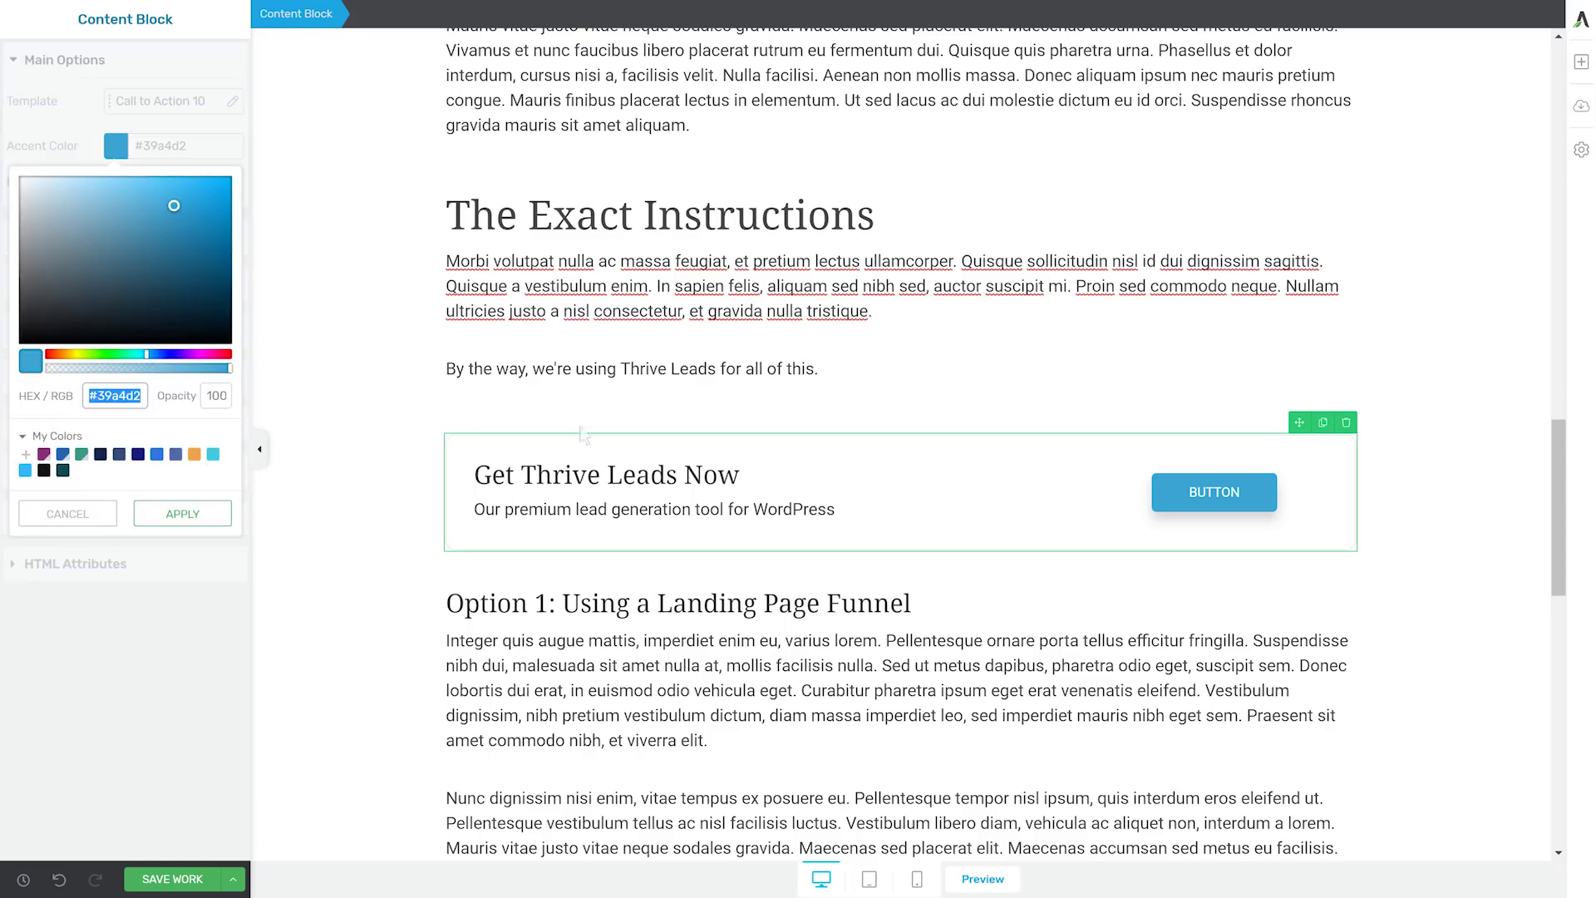
drag(121, 356, 102, 354)
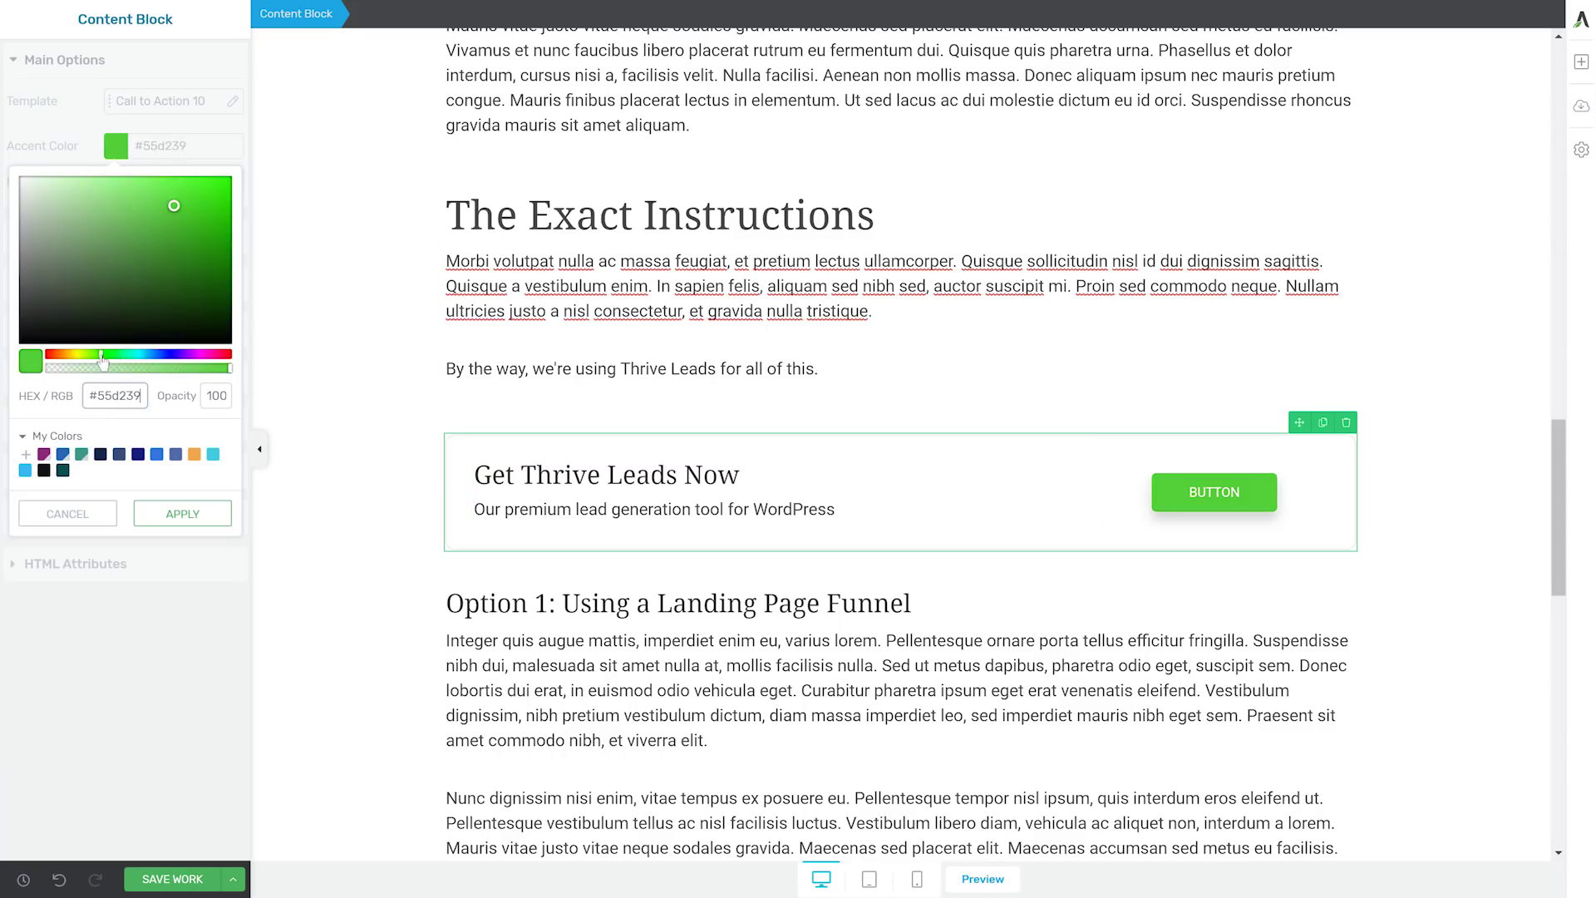
click(220, 224)
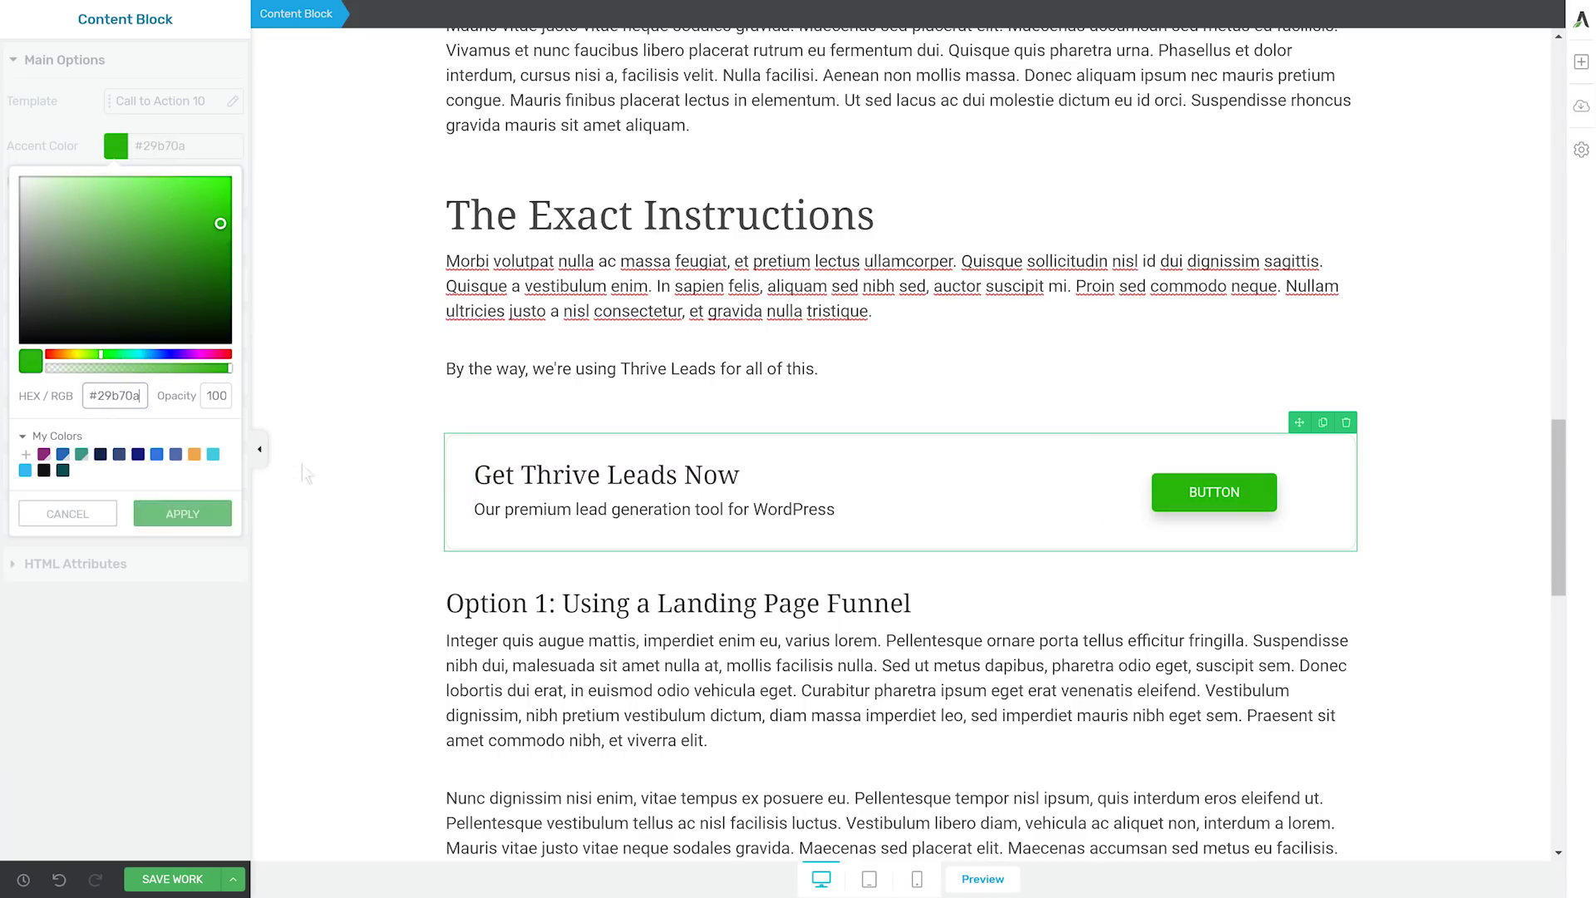
click(182, 513)
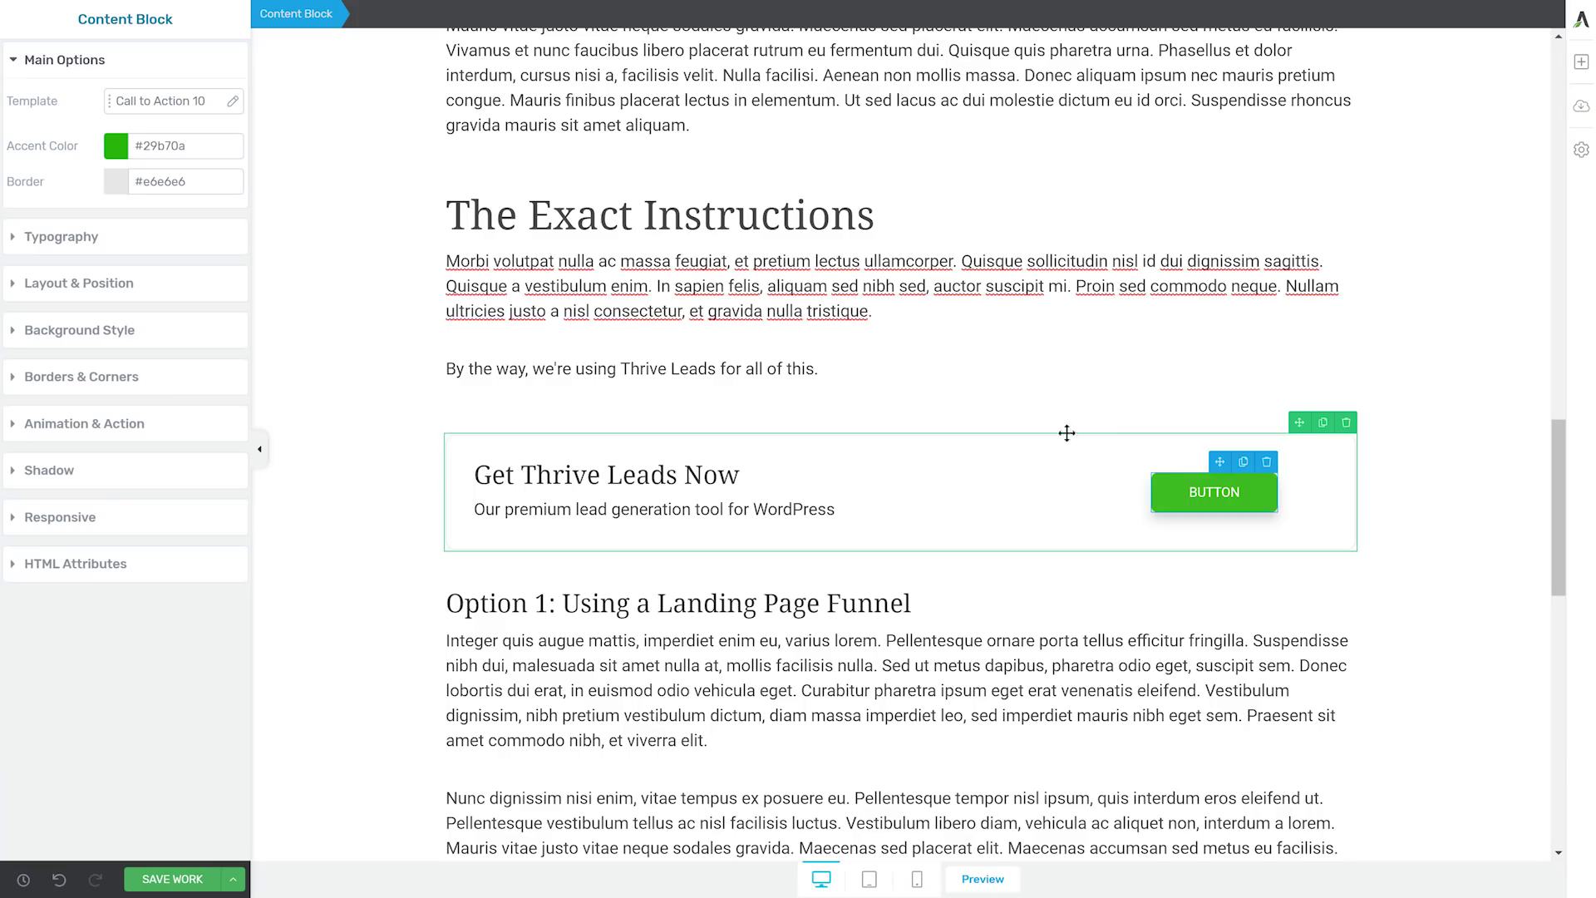
click(1163, 507)
drag(58, 538, 6, 538)
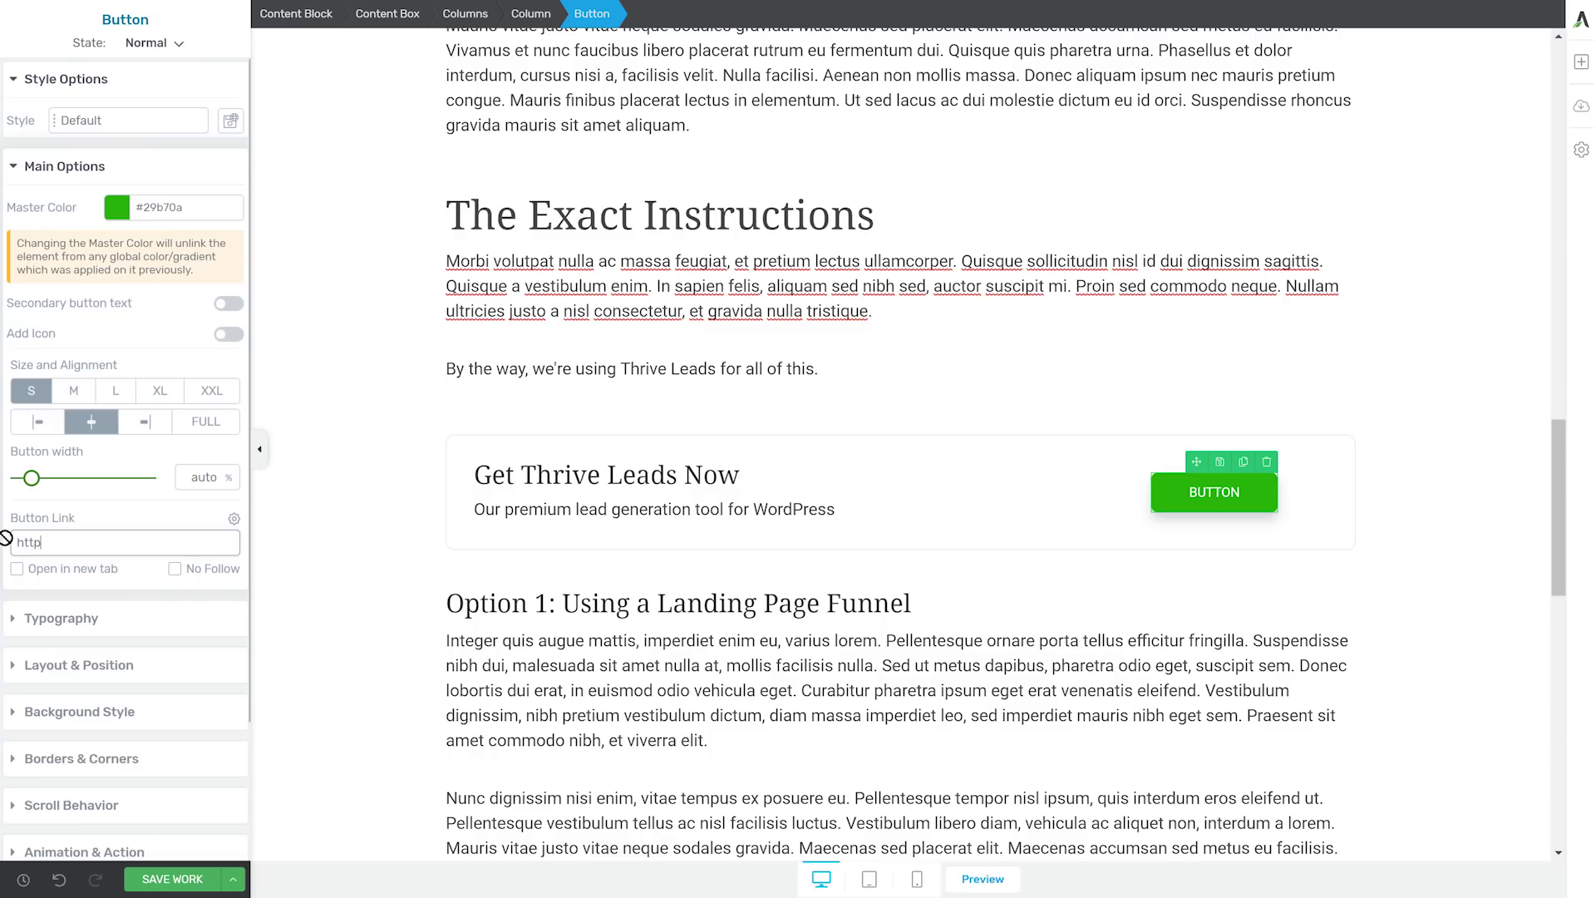
text(https://thrivethemes.com/leads)
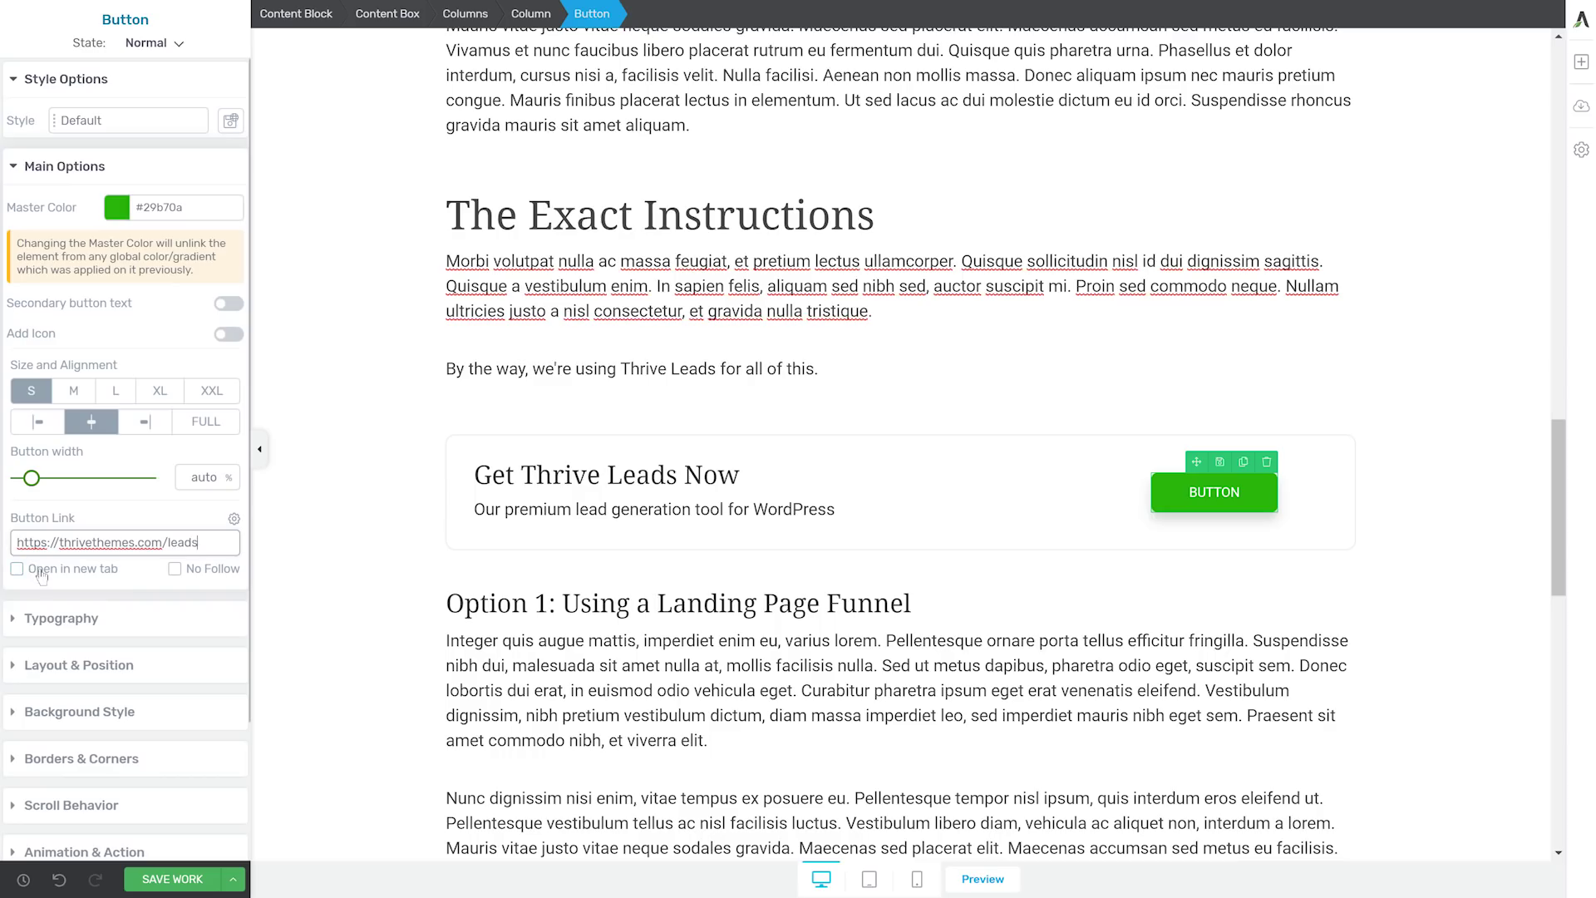
click(42, 572)
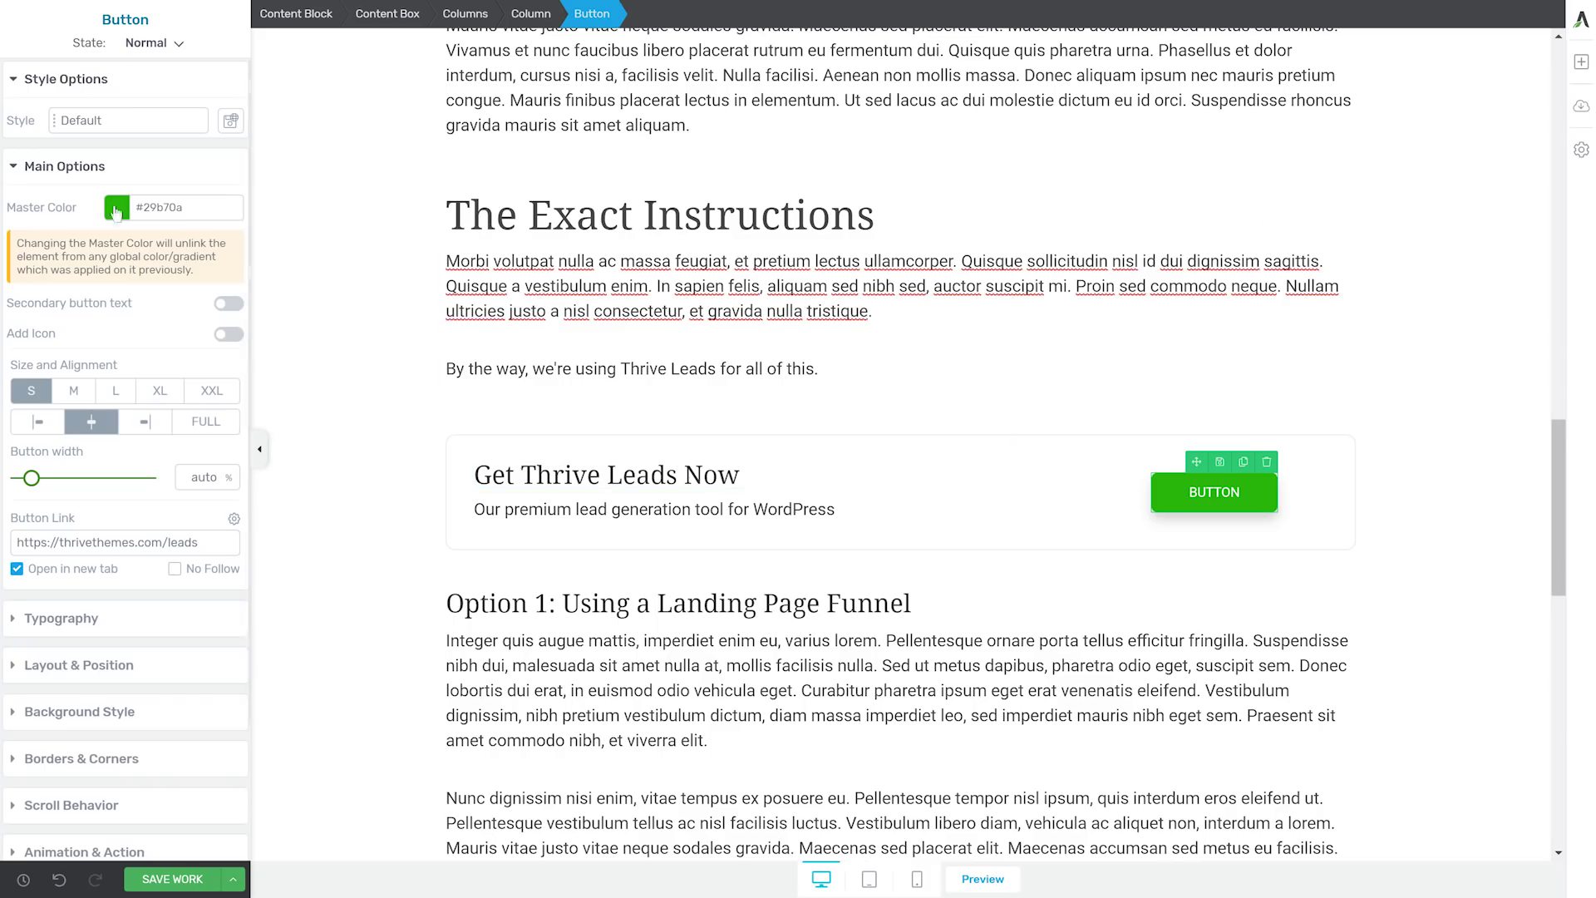
Apply the Orange Small style to the button and widen it to about 59%.
click(100, 121)
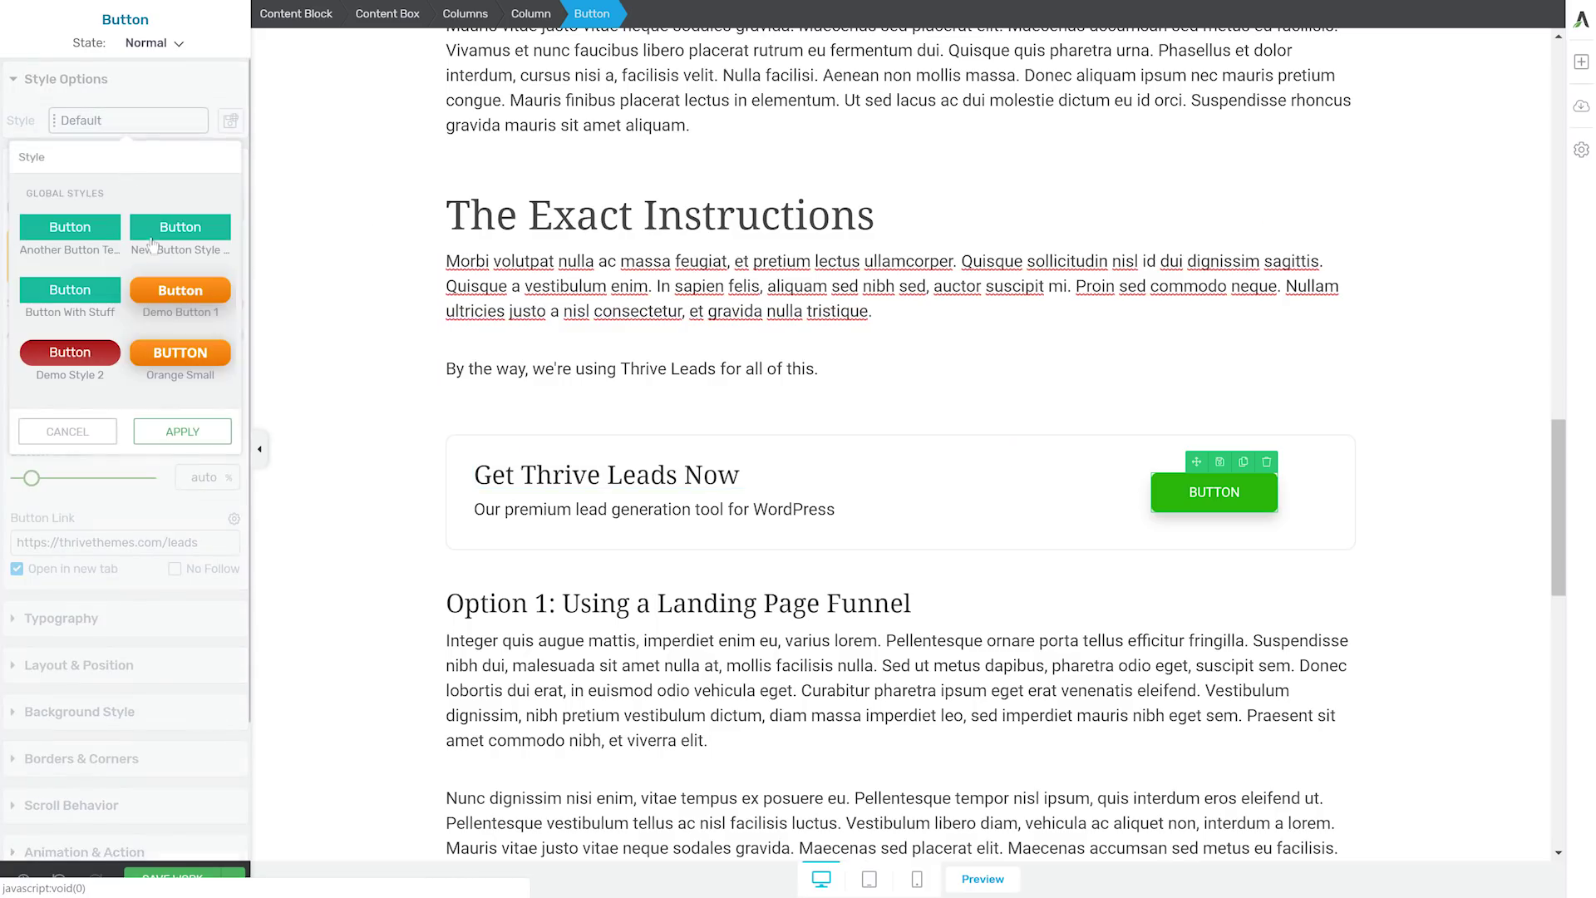
click(190, 370)
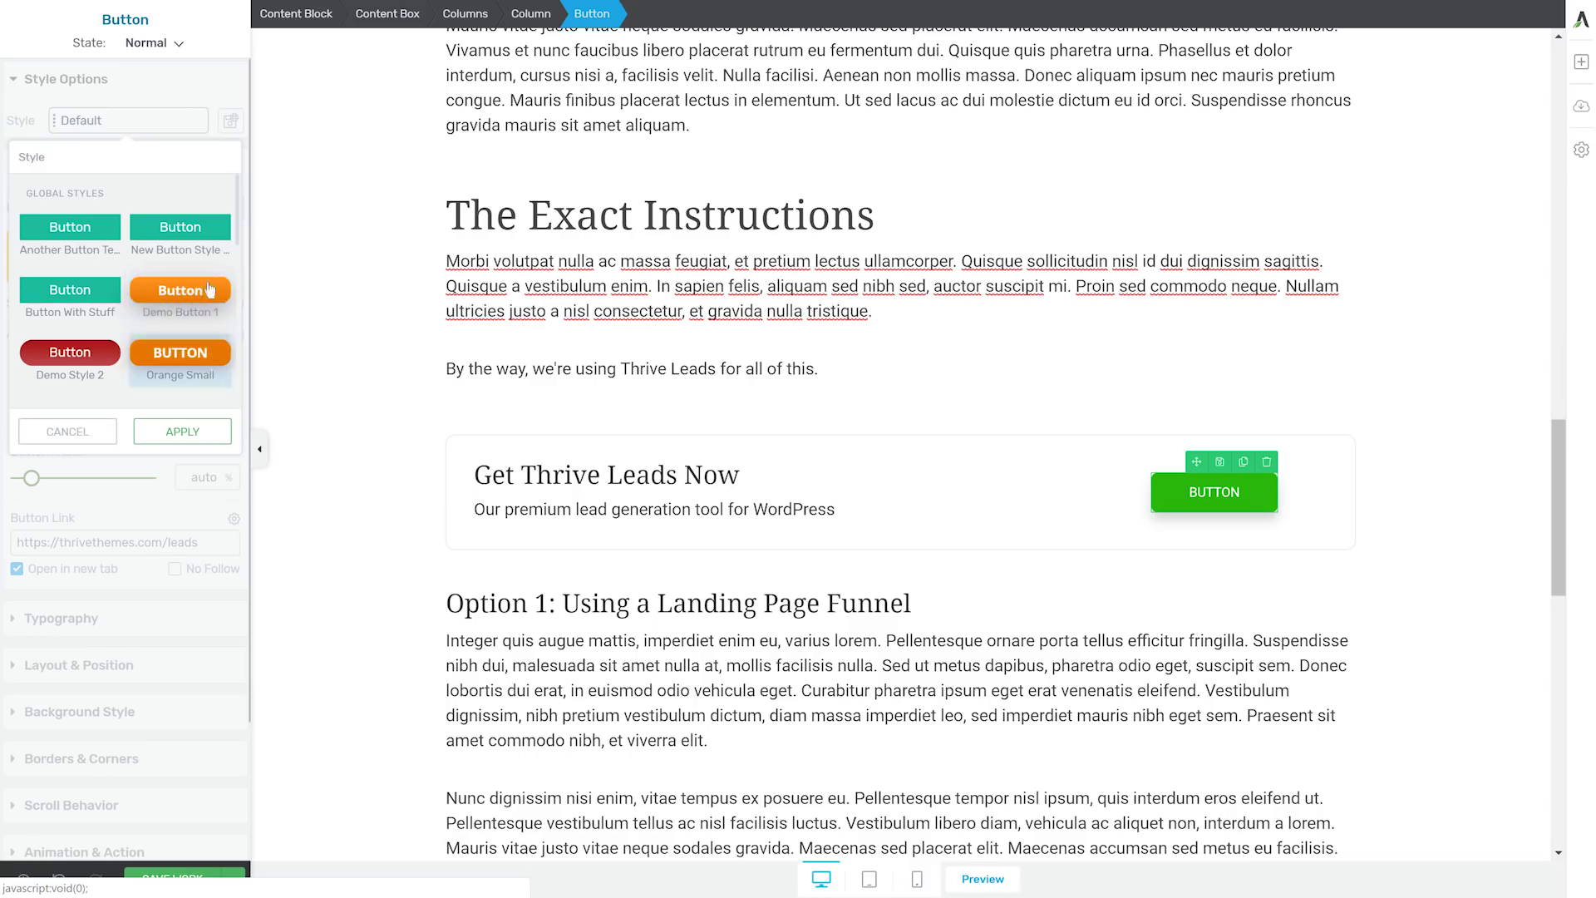
click(189, 362)
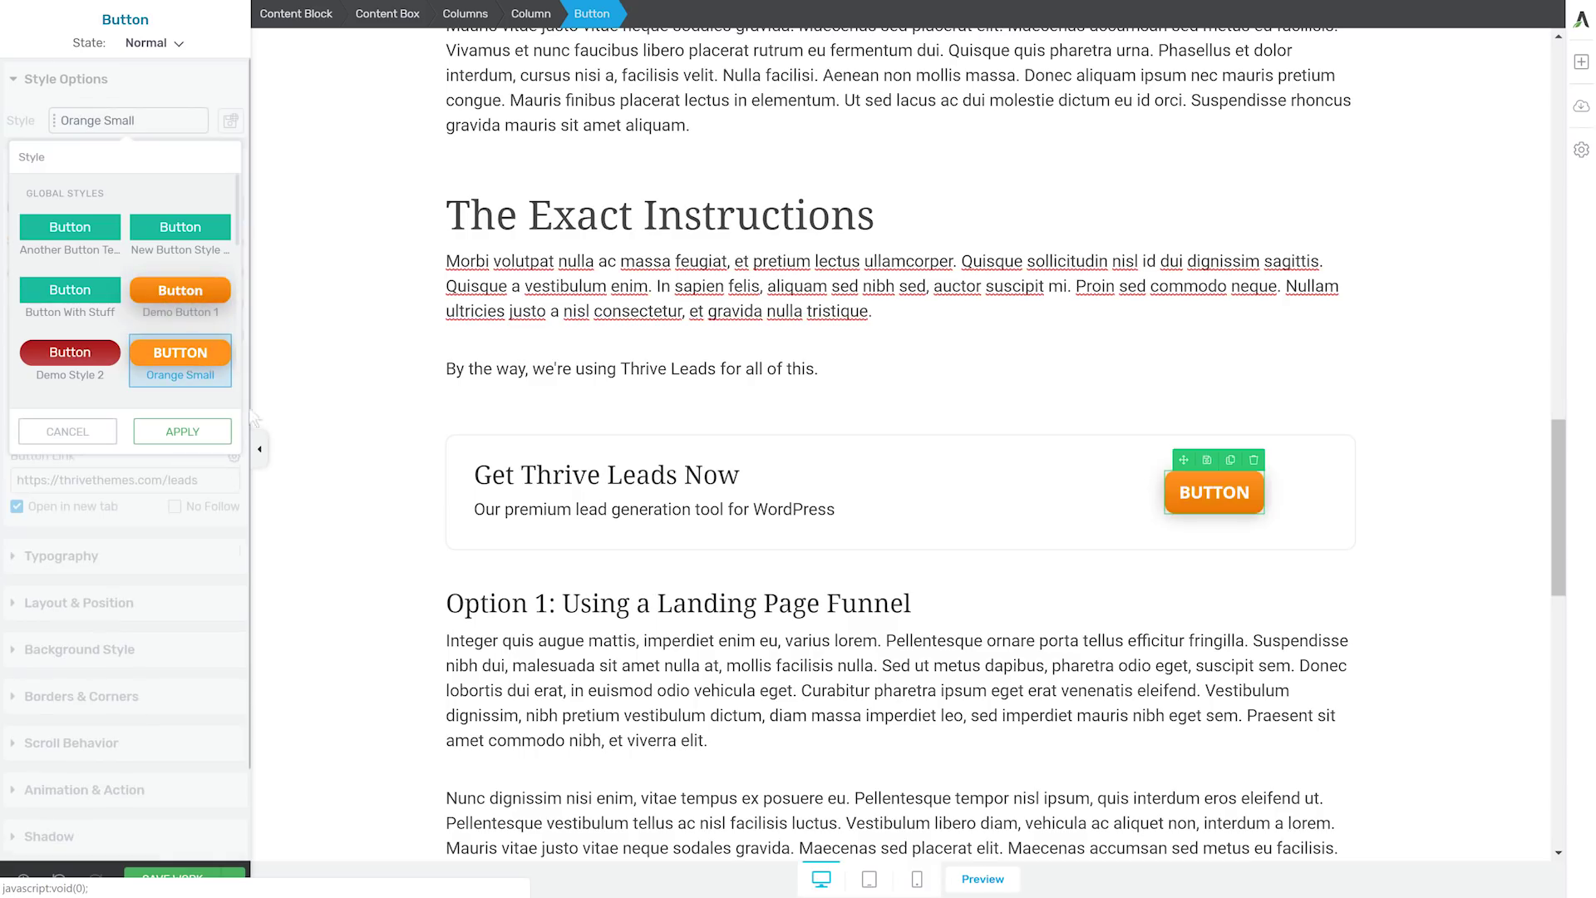
click(203, 432)
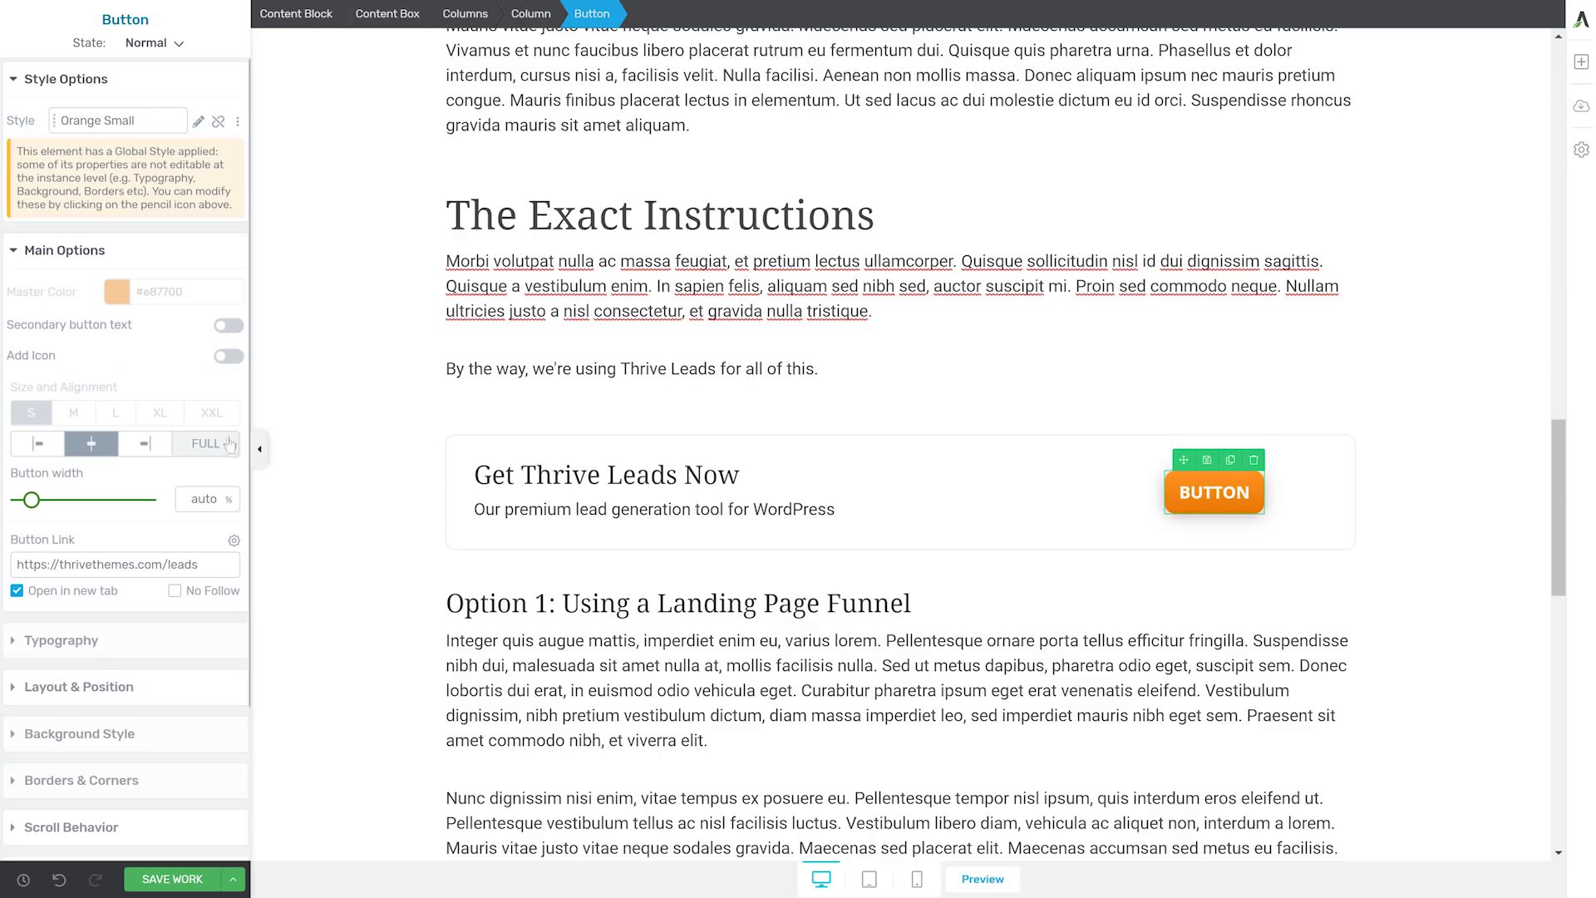
drag(39, 508, 120, 509)
click(1461, 496)
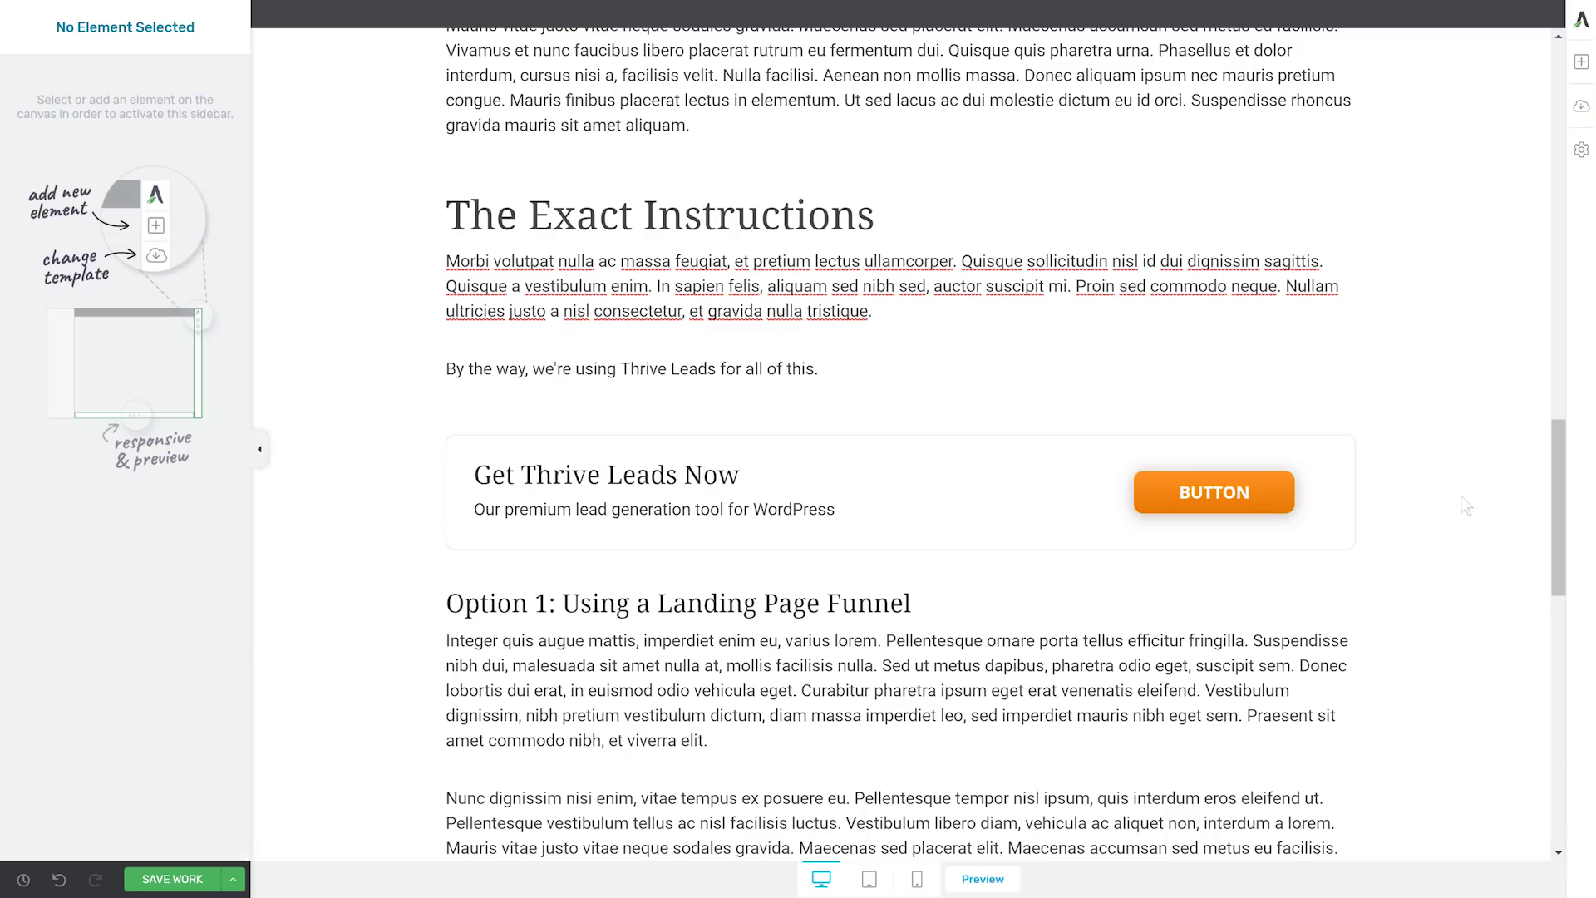
scroll(1393, 437, down, 2)
scroll(1393, 438, up, 2)
scroll(1389, 376, down, 1)
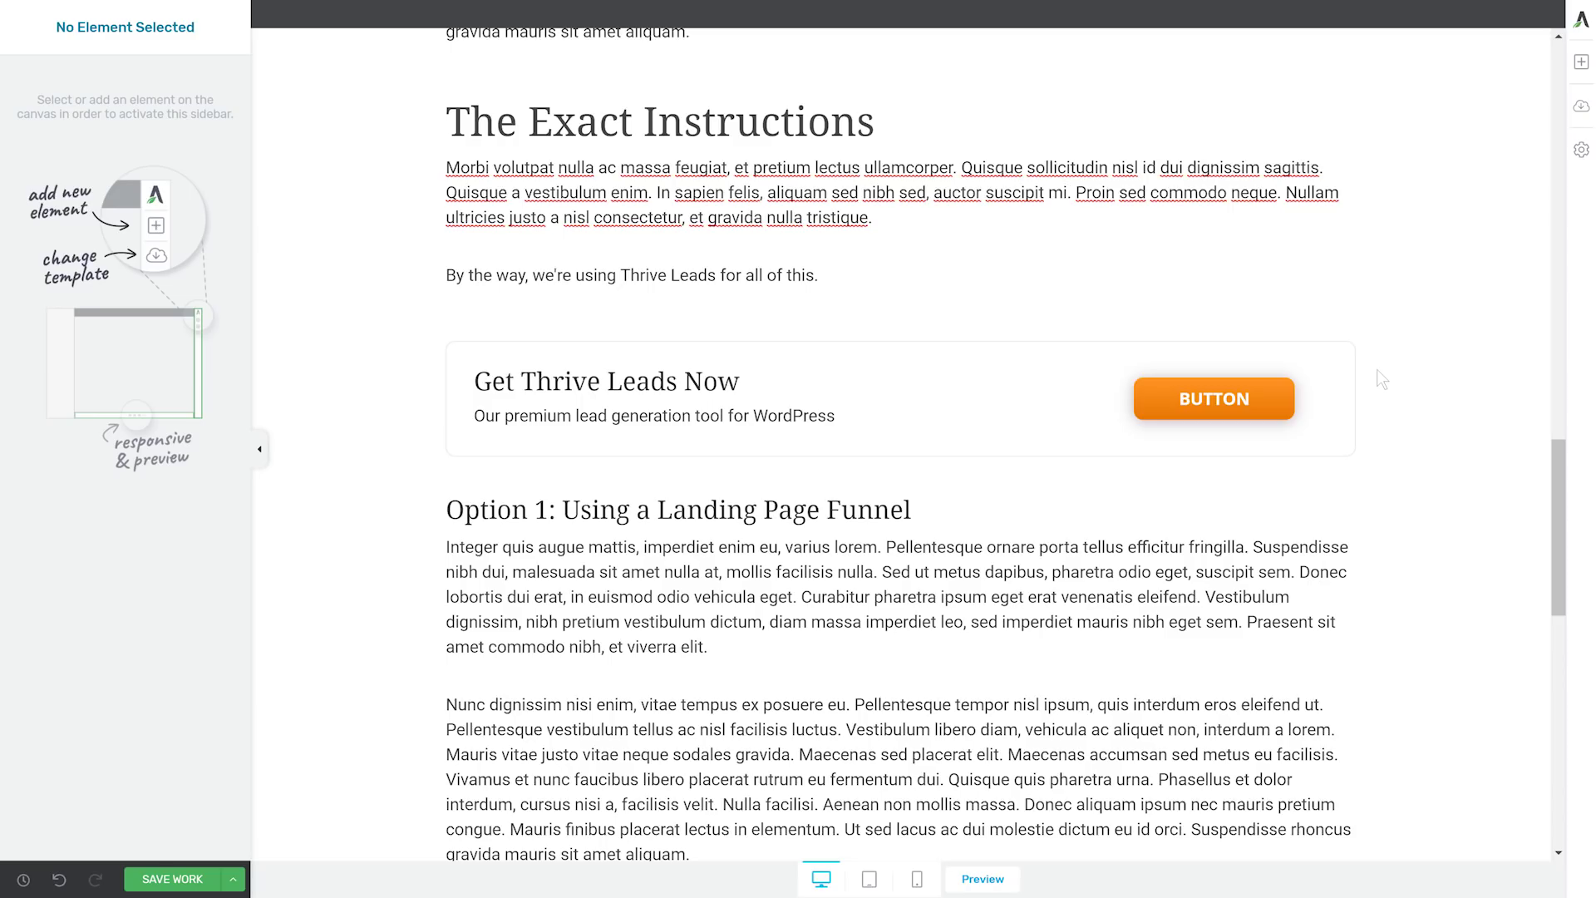
scroll(1382, 379, down, 1)
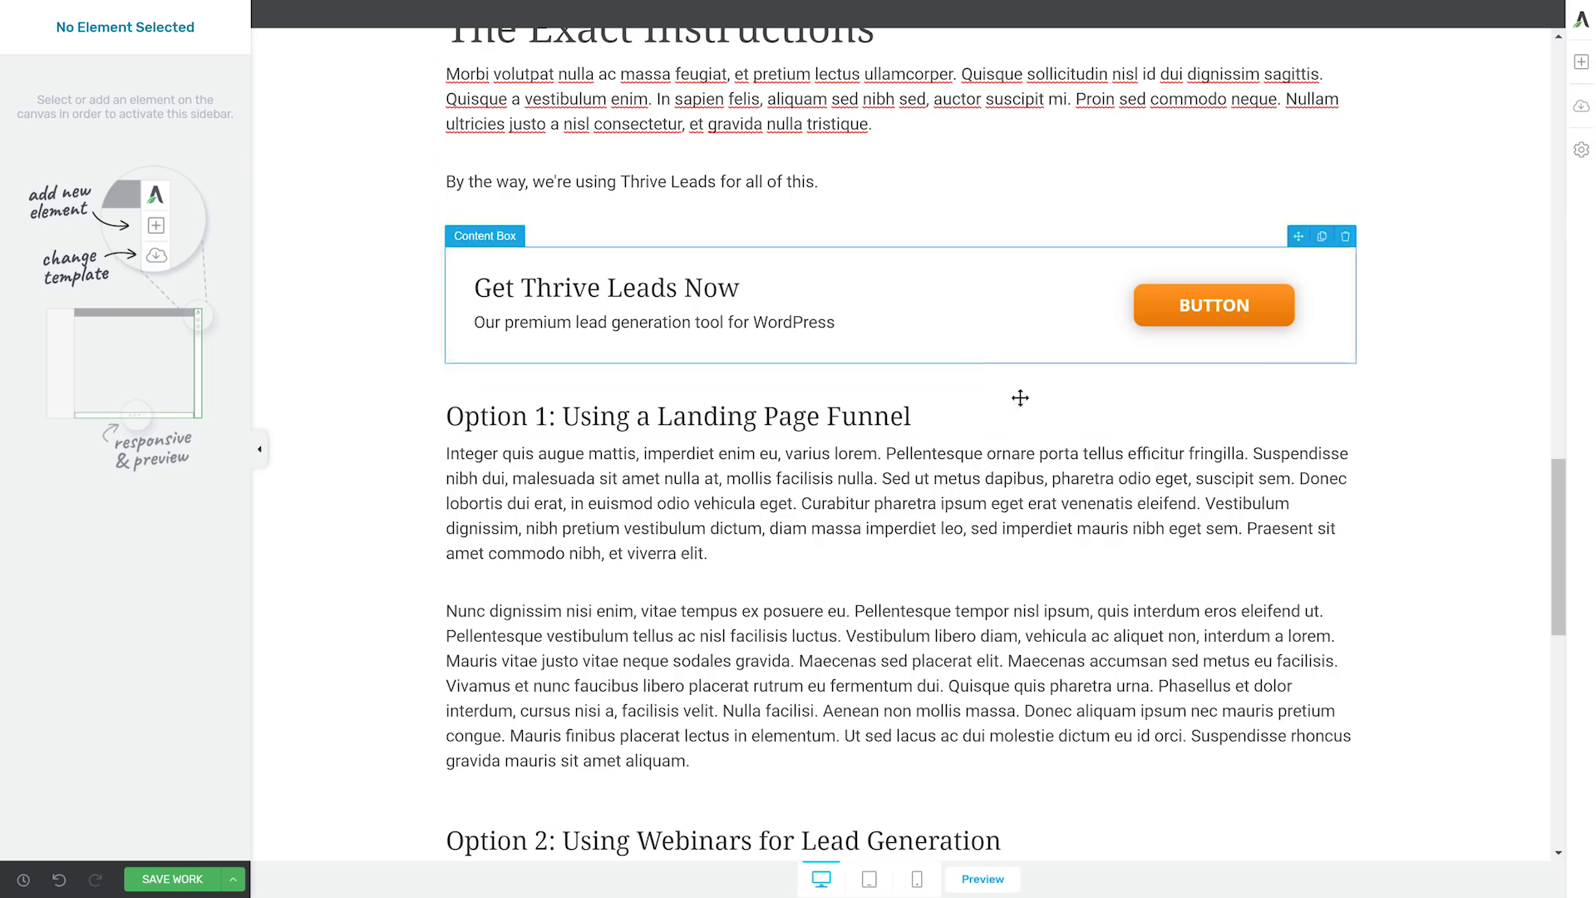
scroll(1442, 353, down, 2)
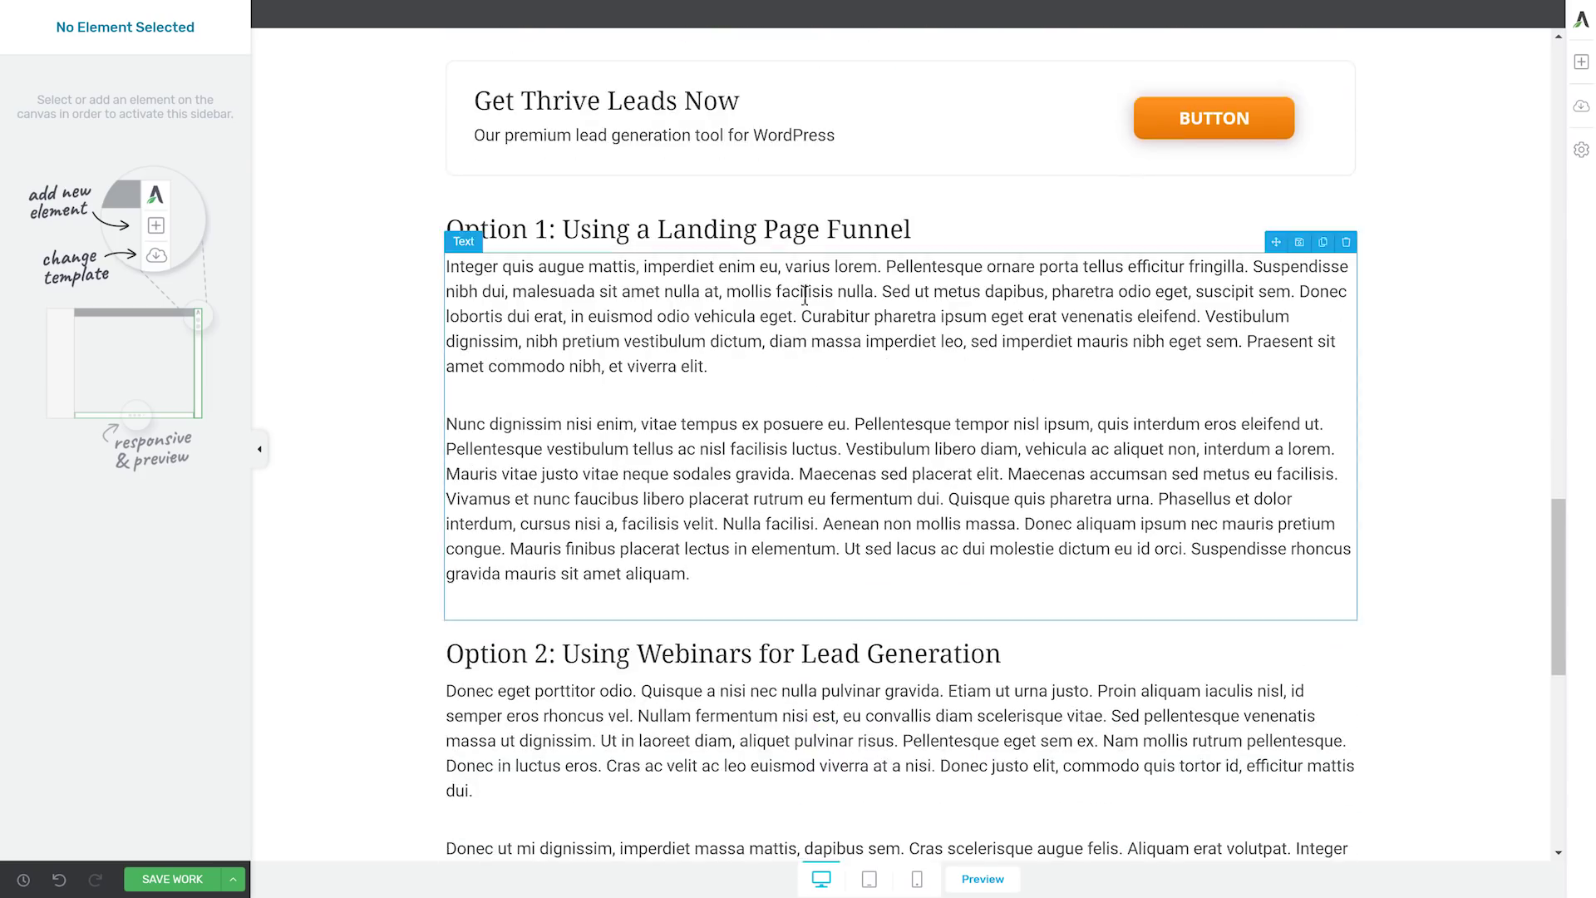
click(862, 479)
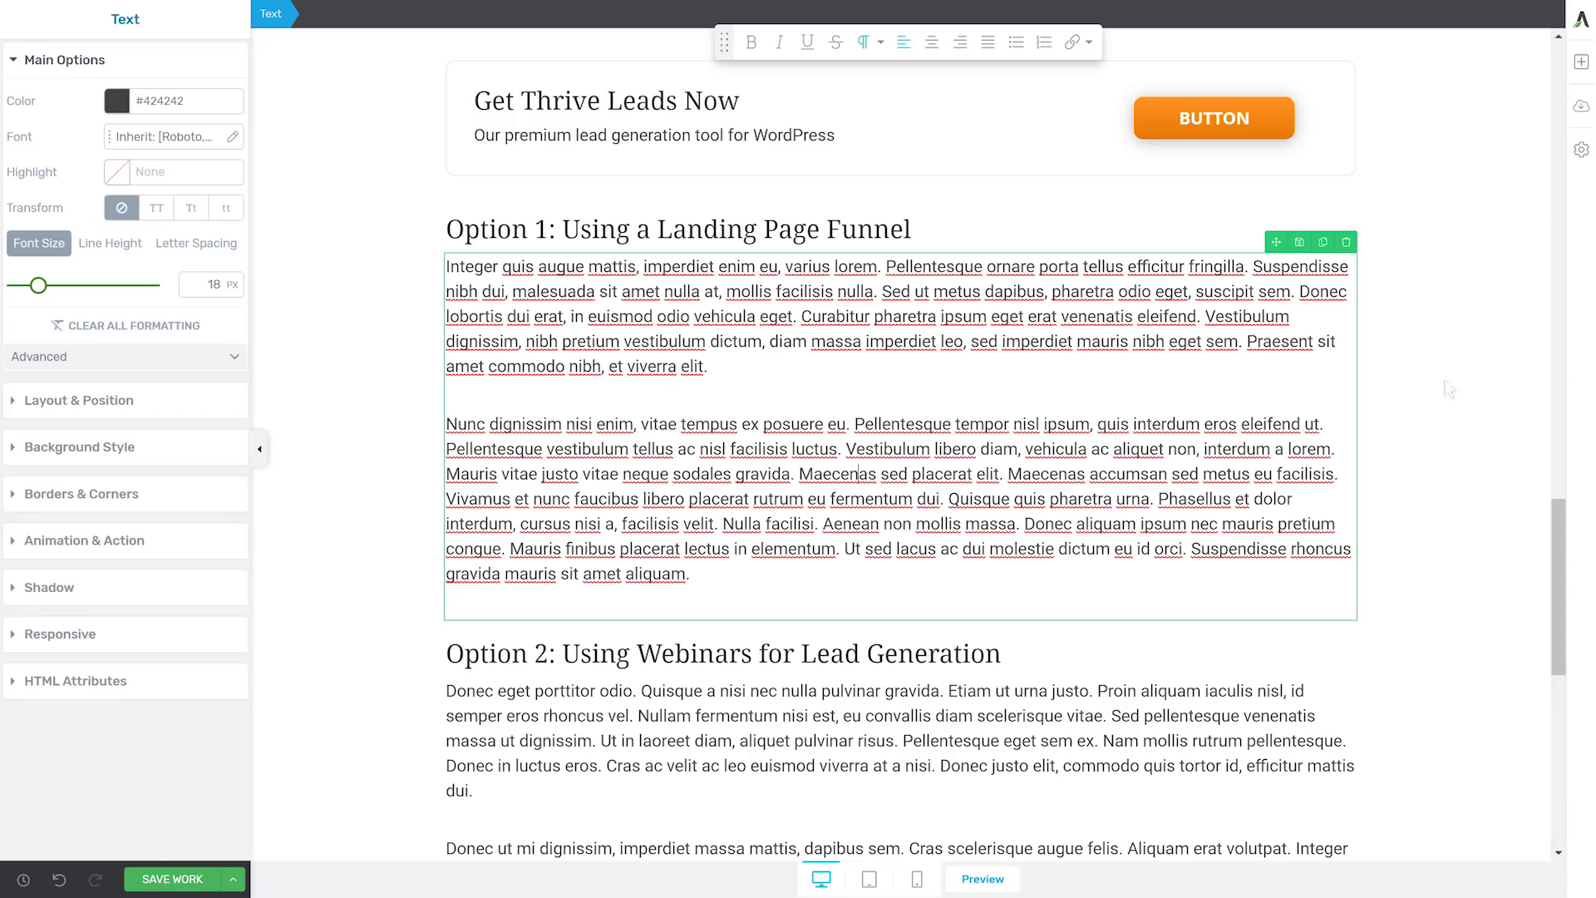
click(1493, 367)
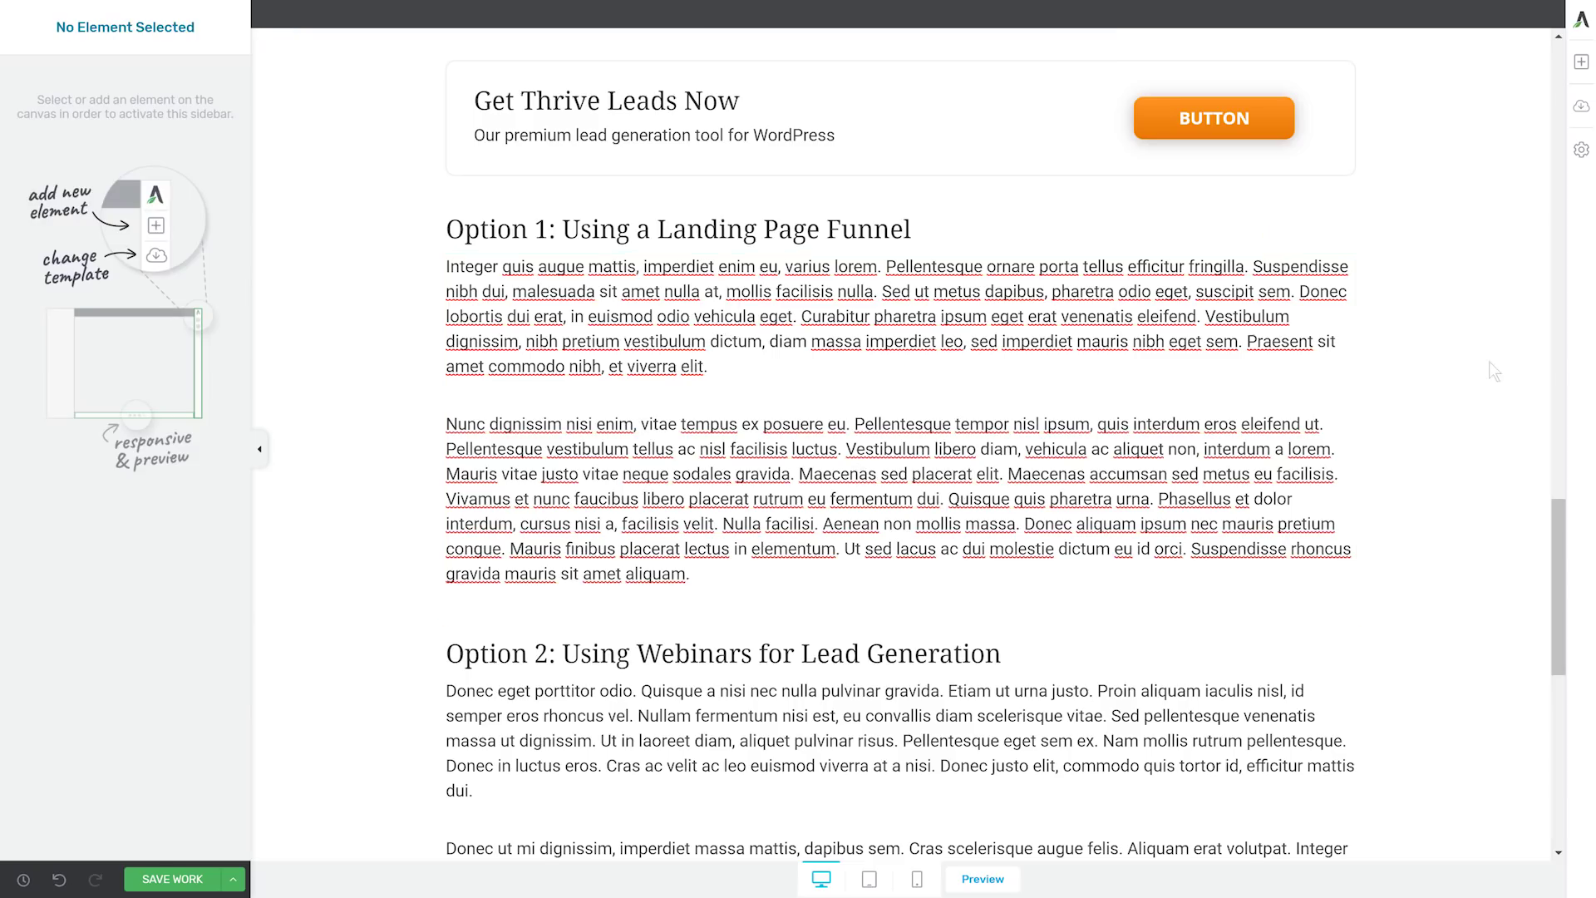
Drop a Content Block between the Option 1 paragraphs and insert the List of Steps 03 design.
click(1582, 64)
drag(1413, 358, 736, 393)
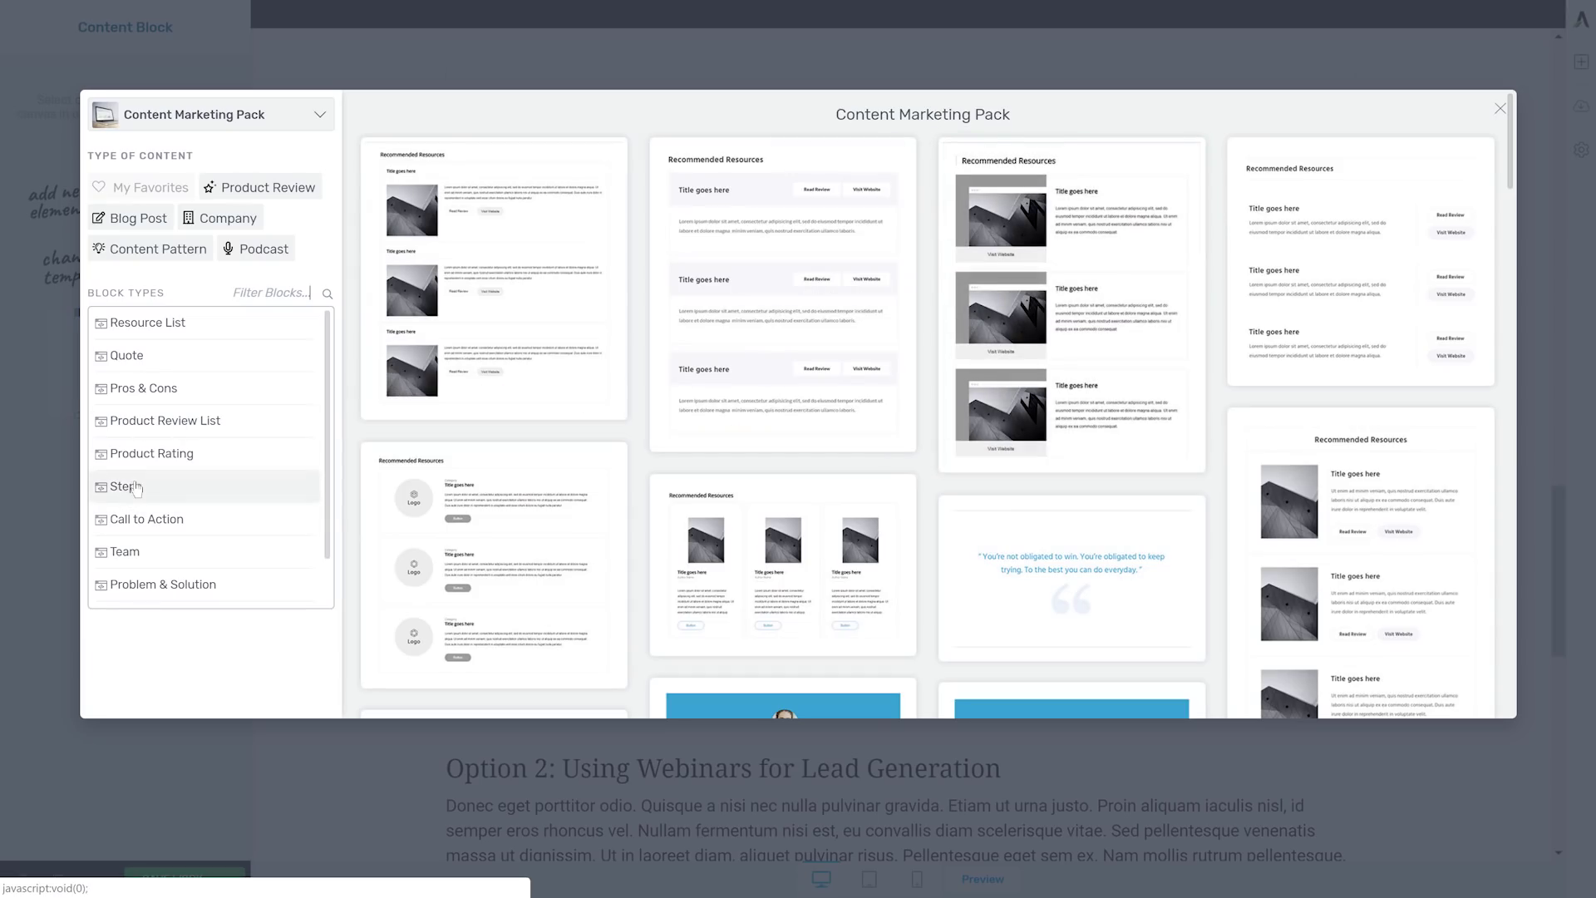
click(138, 489)
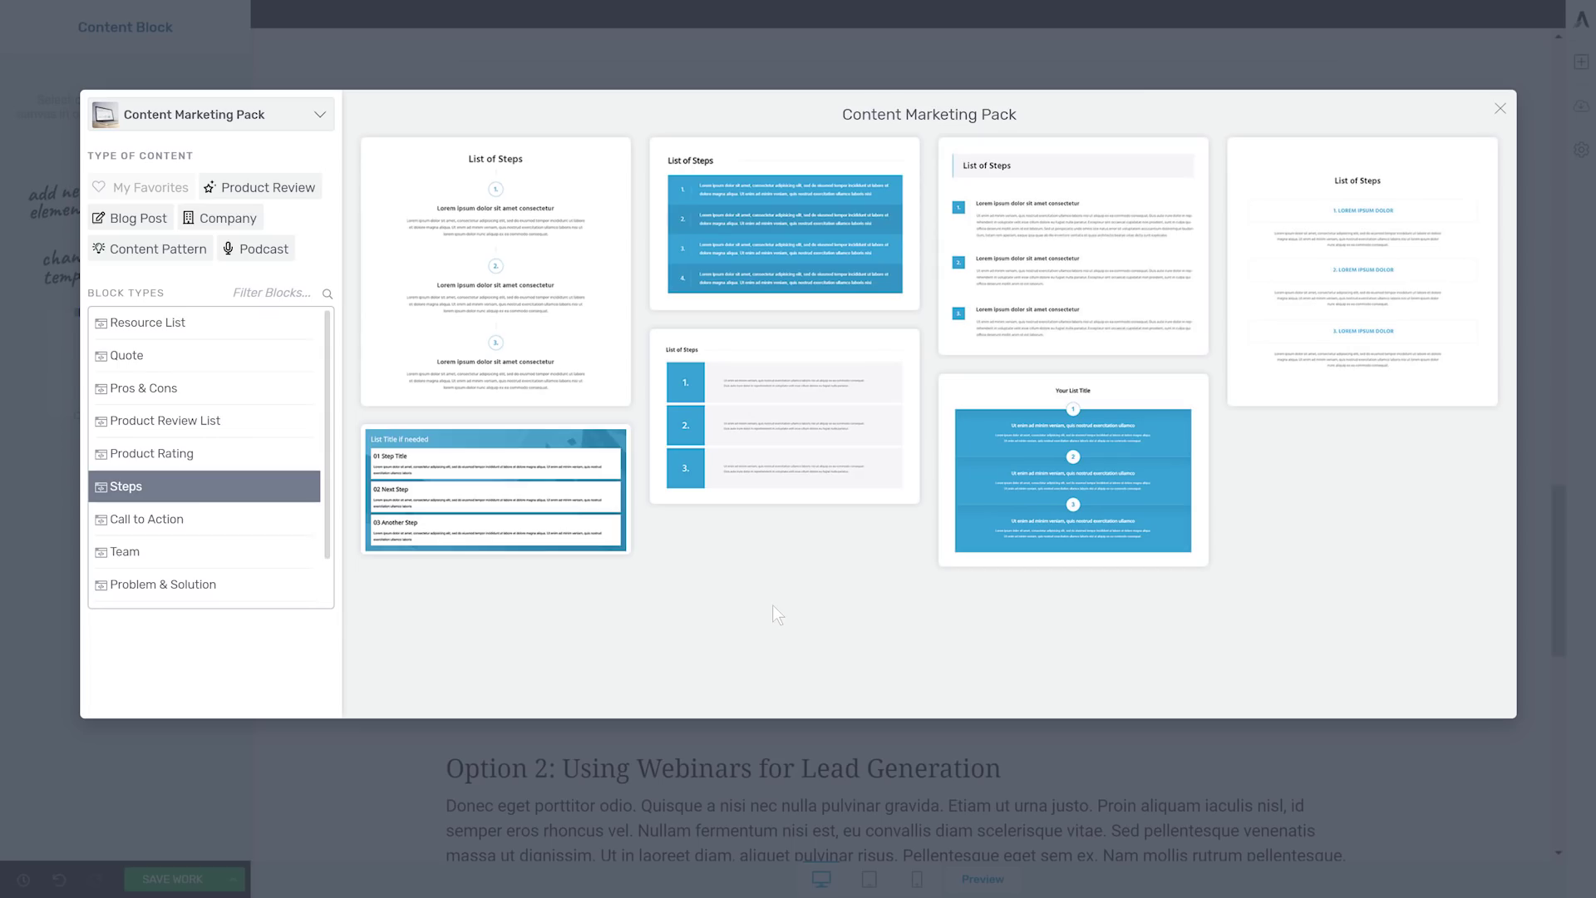
click(1088, 199)
click(1424, 701)
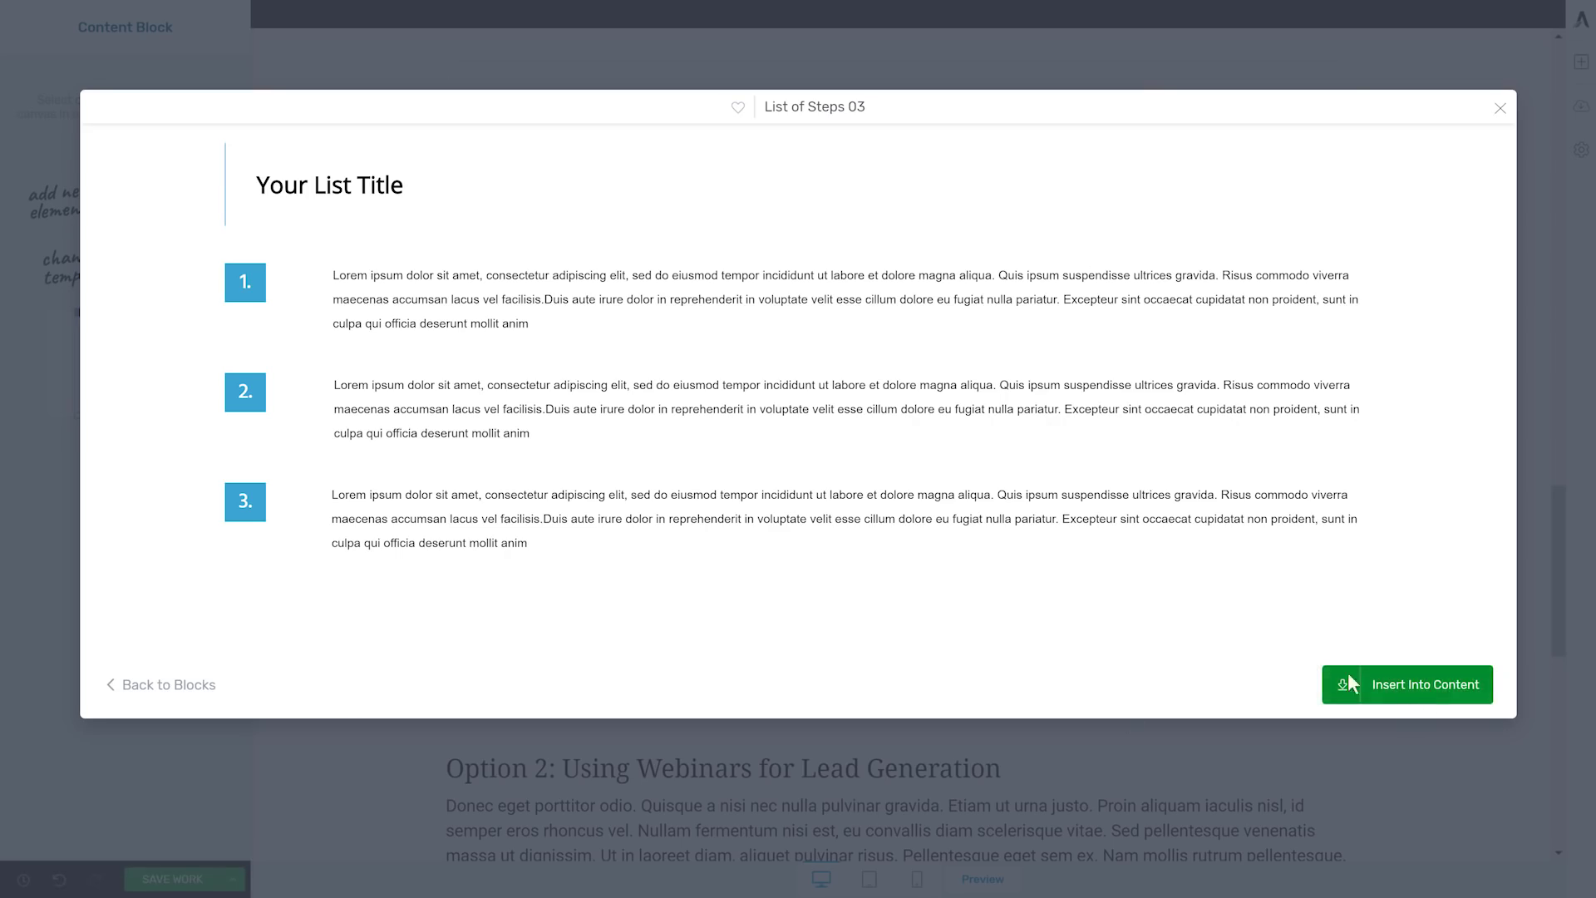
scroll(1008, 530, down, 3)
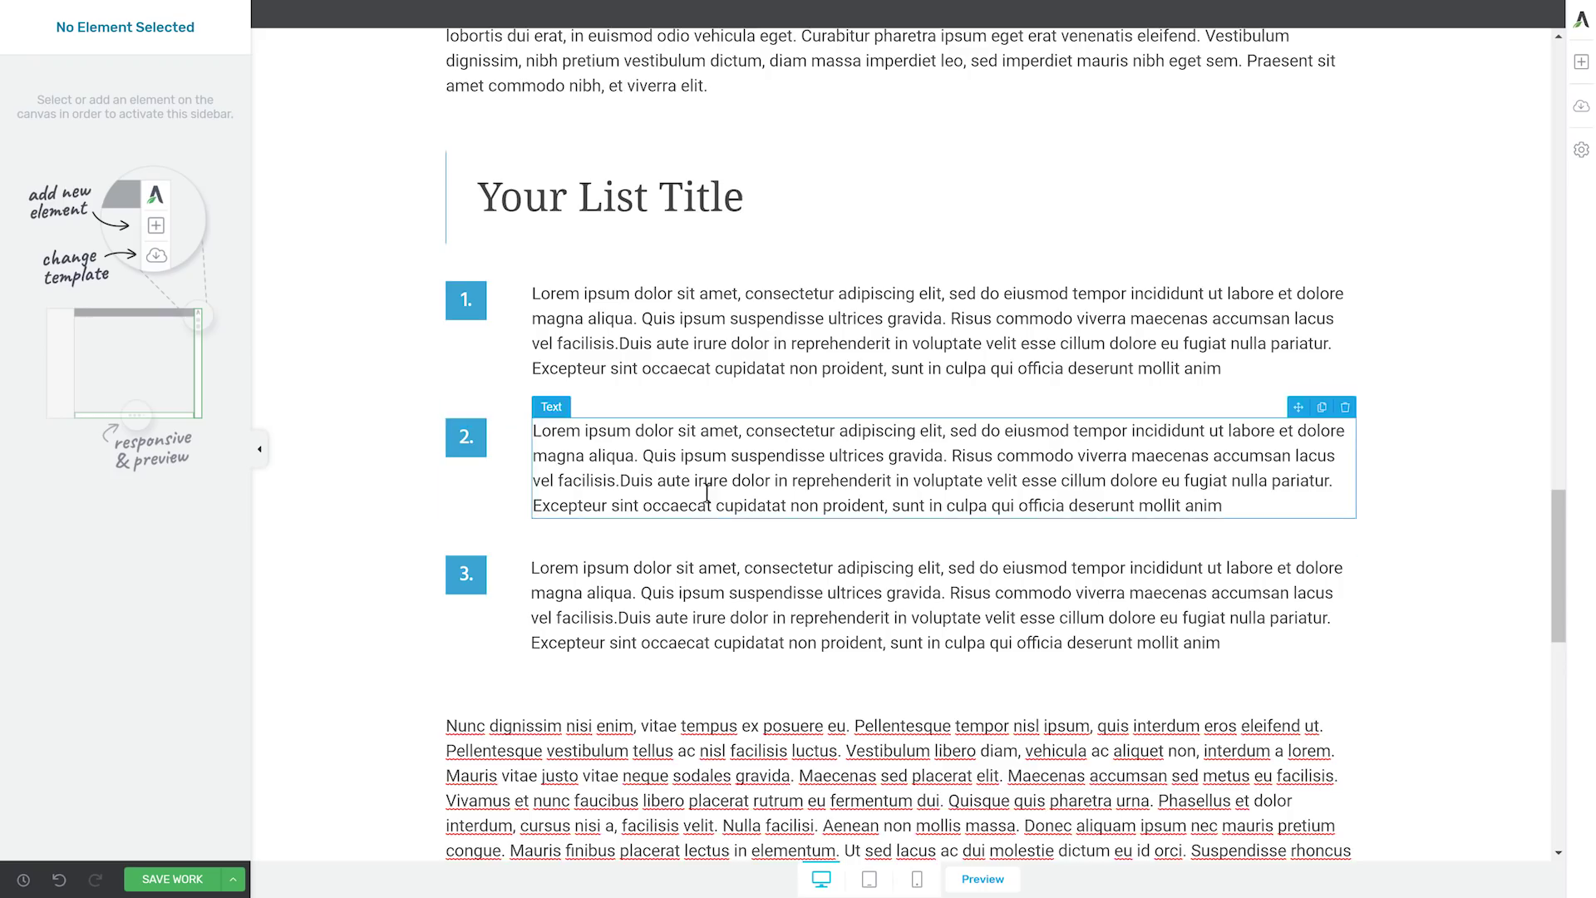
Select the whole steps block and replace its template with List of Steps 05.
scroll(712, 474, down, 1)
scroll(665, 275, up, 2)
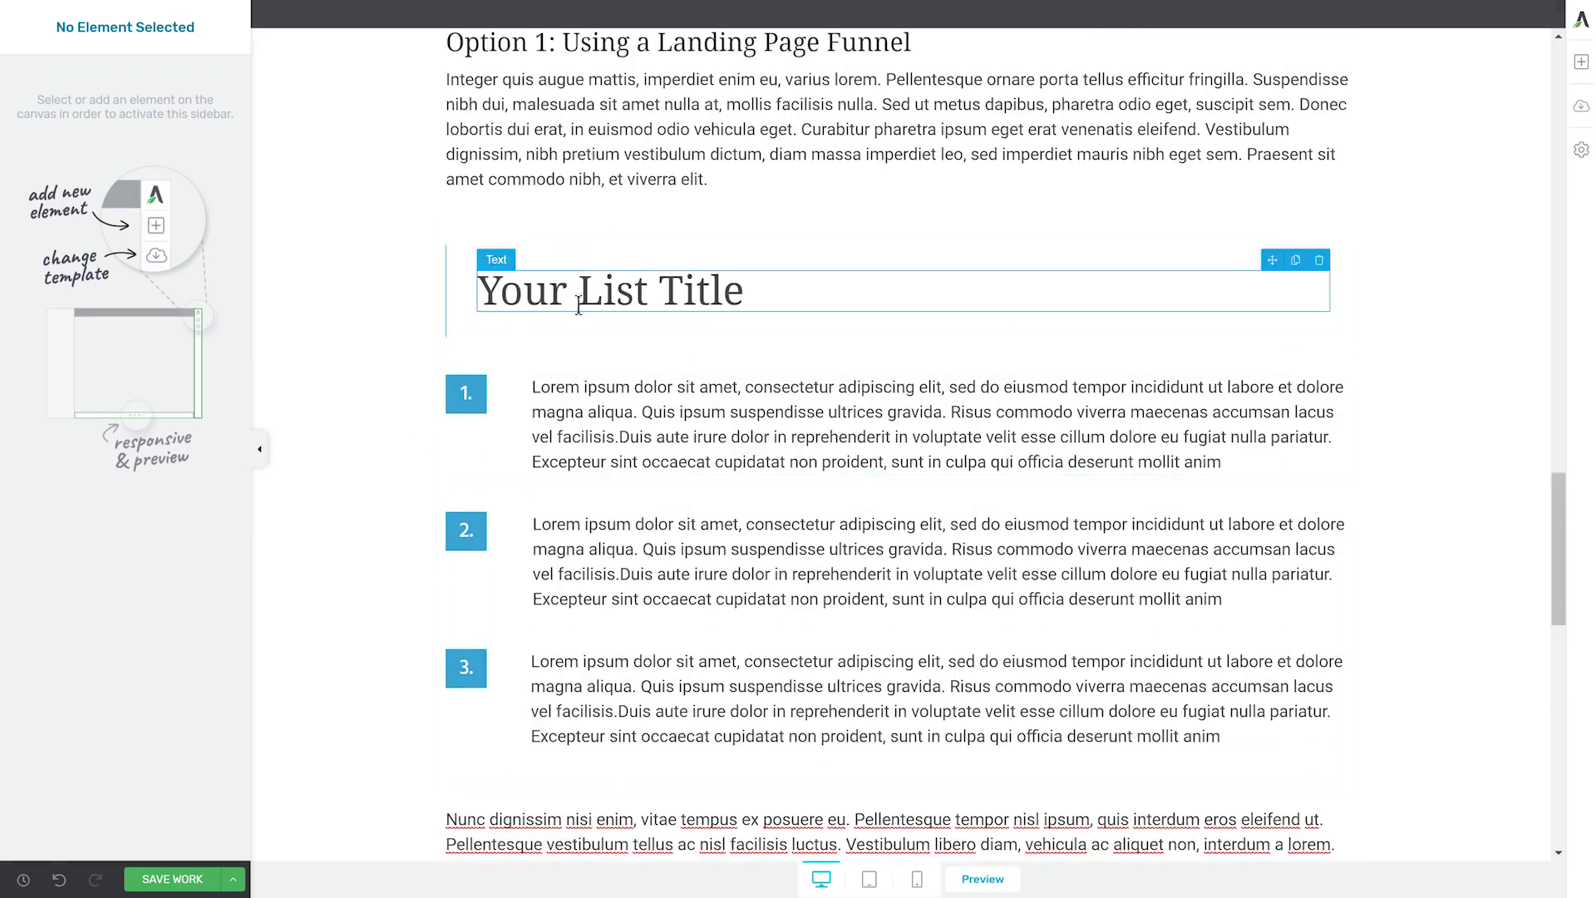
click(585, 332)
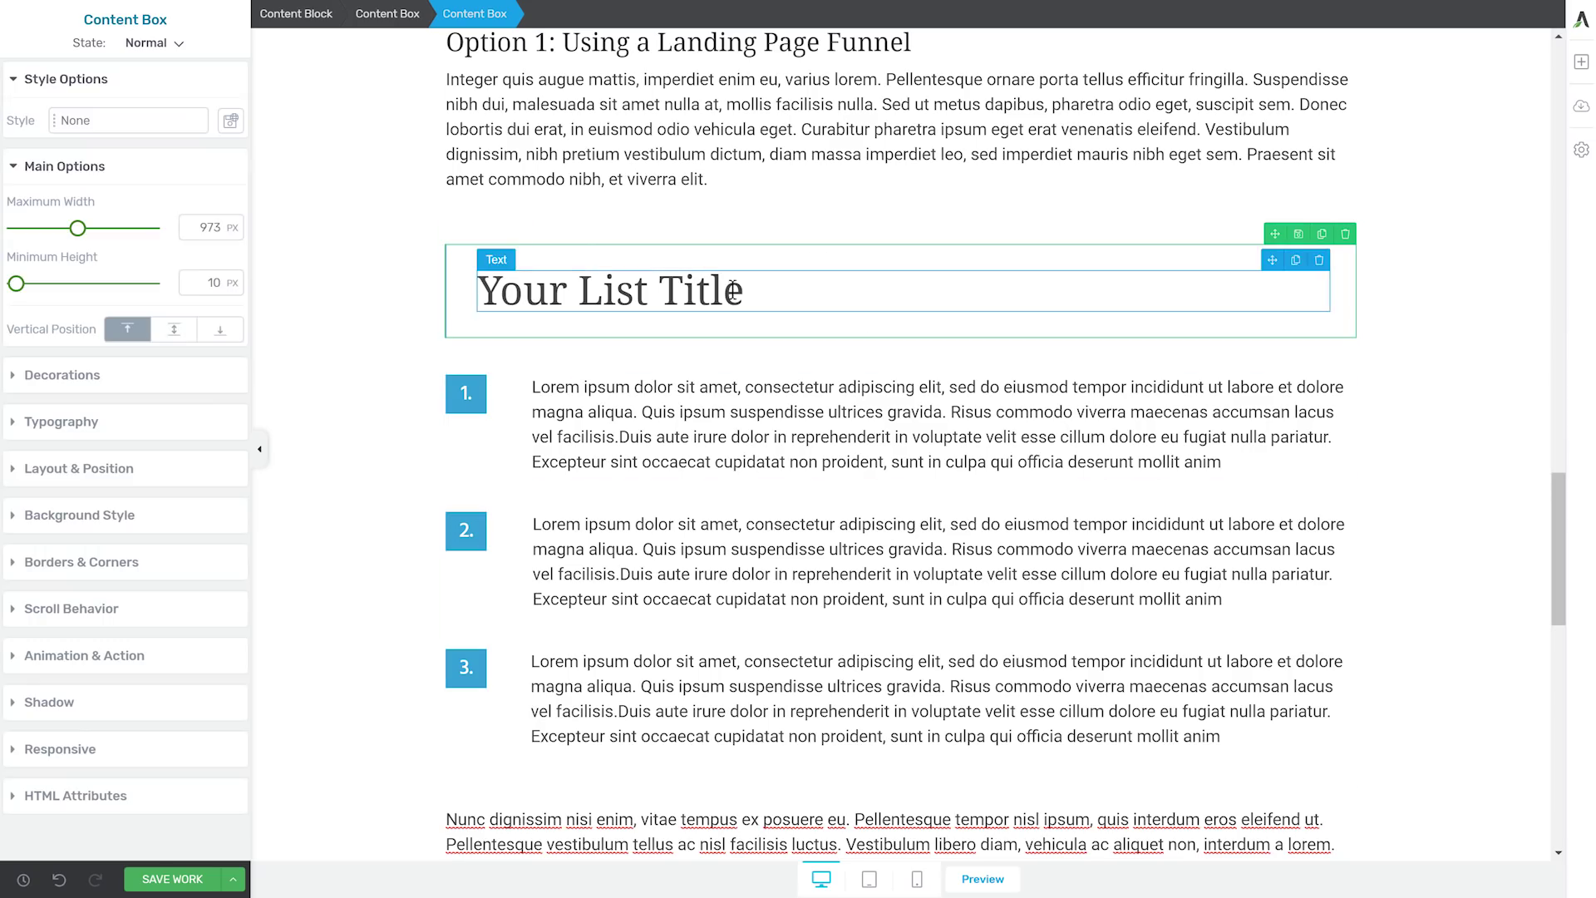
scroll(914, 366, up, 2)
scroll(801, 516, down, 4)
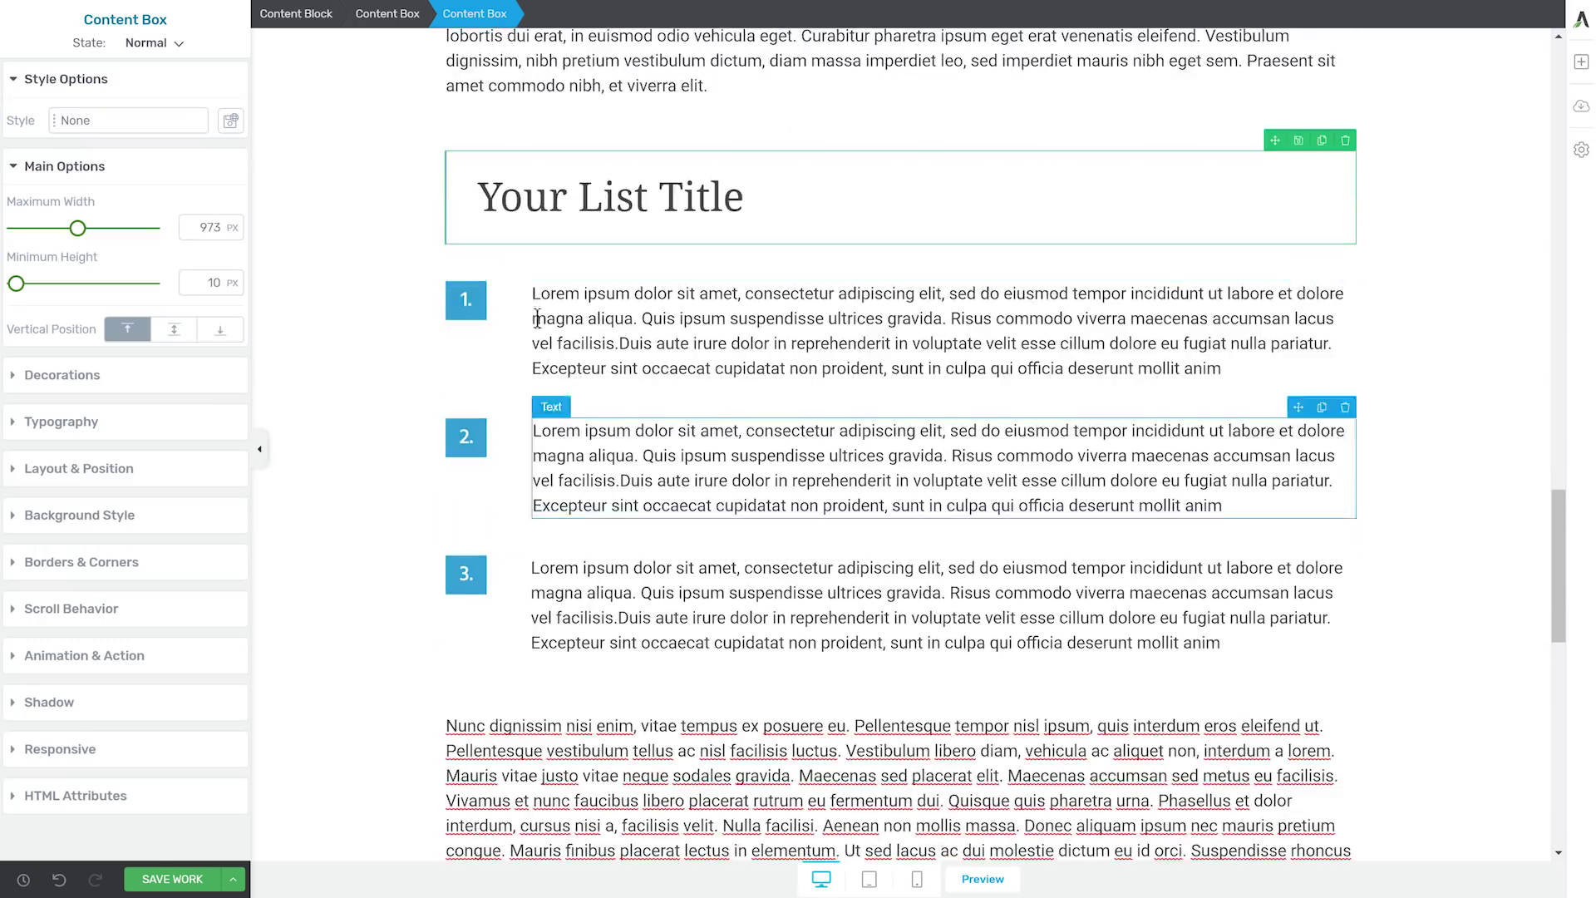
scroll(635, 231, up, 4)
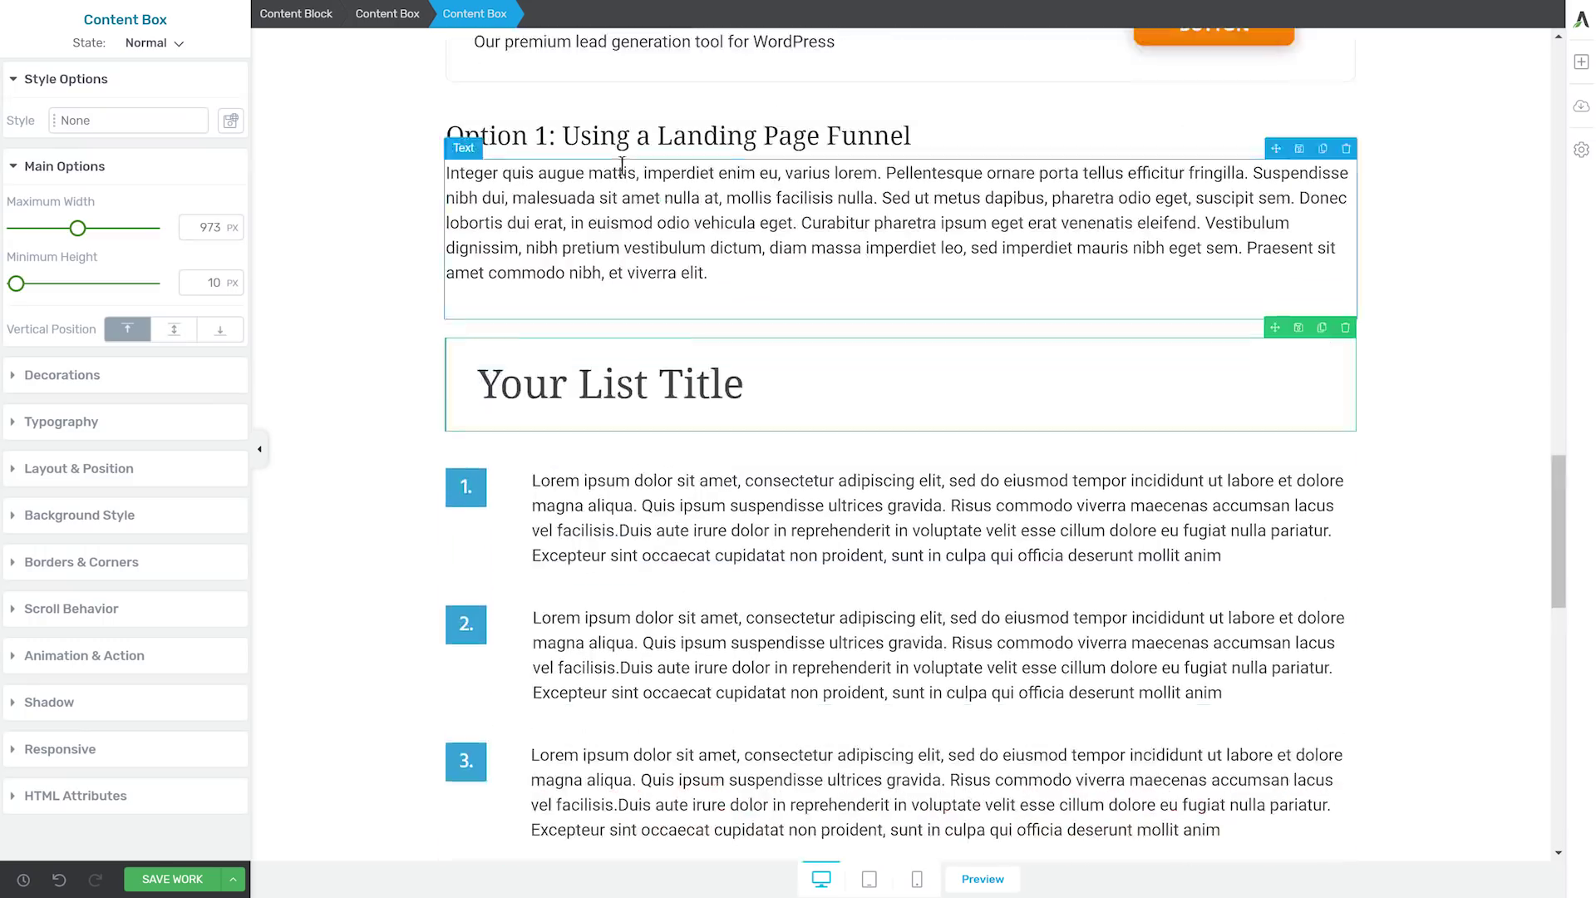
click(306, 20)
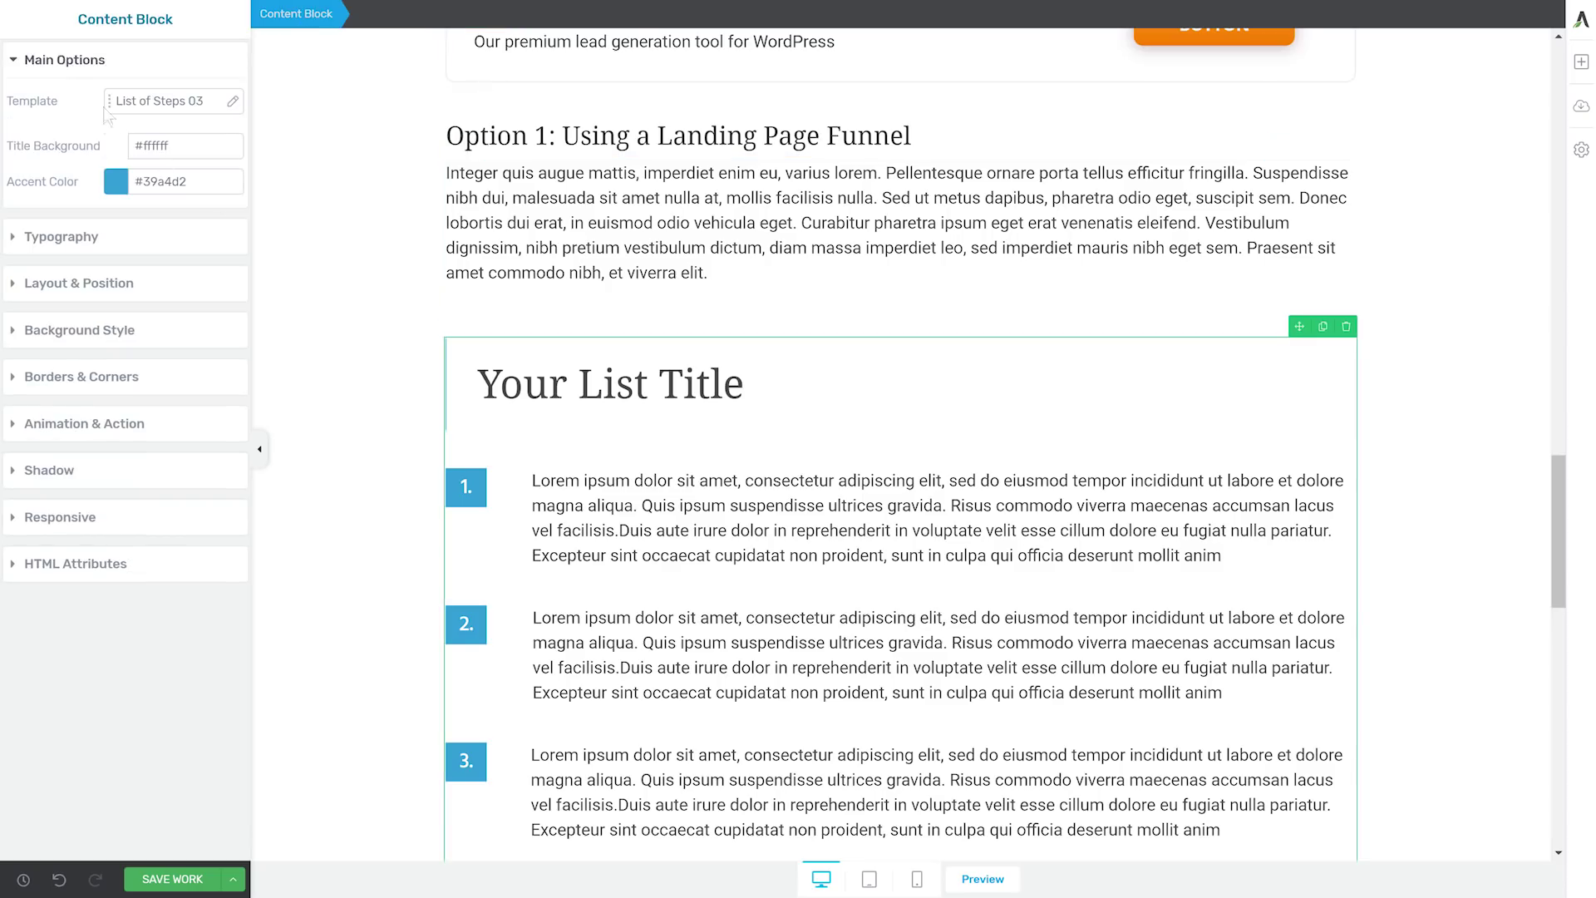
click(158, 101)
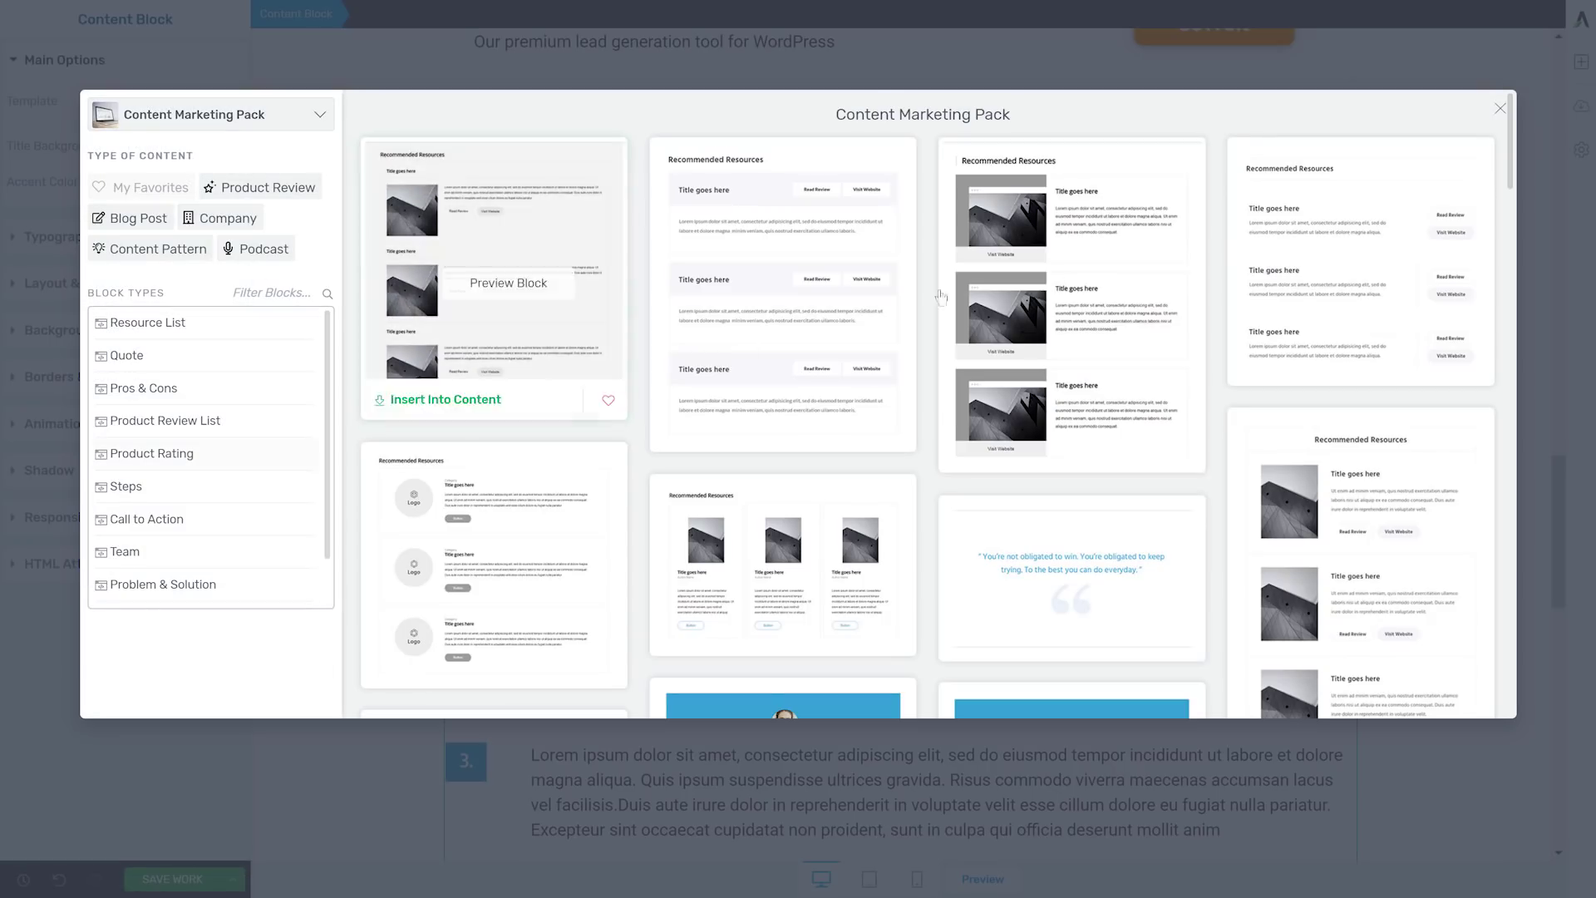
click(148, 490)
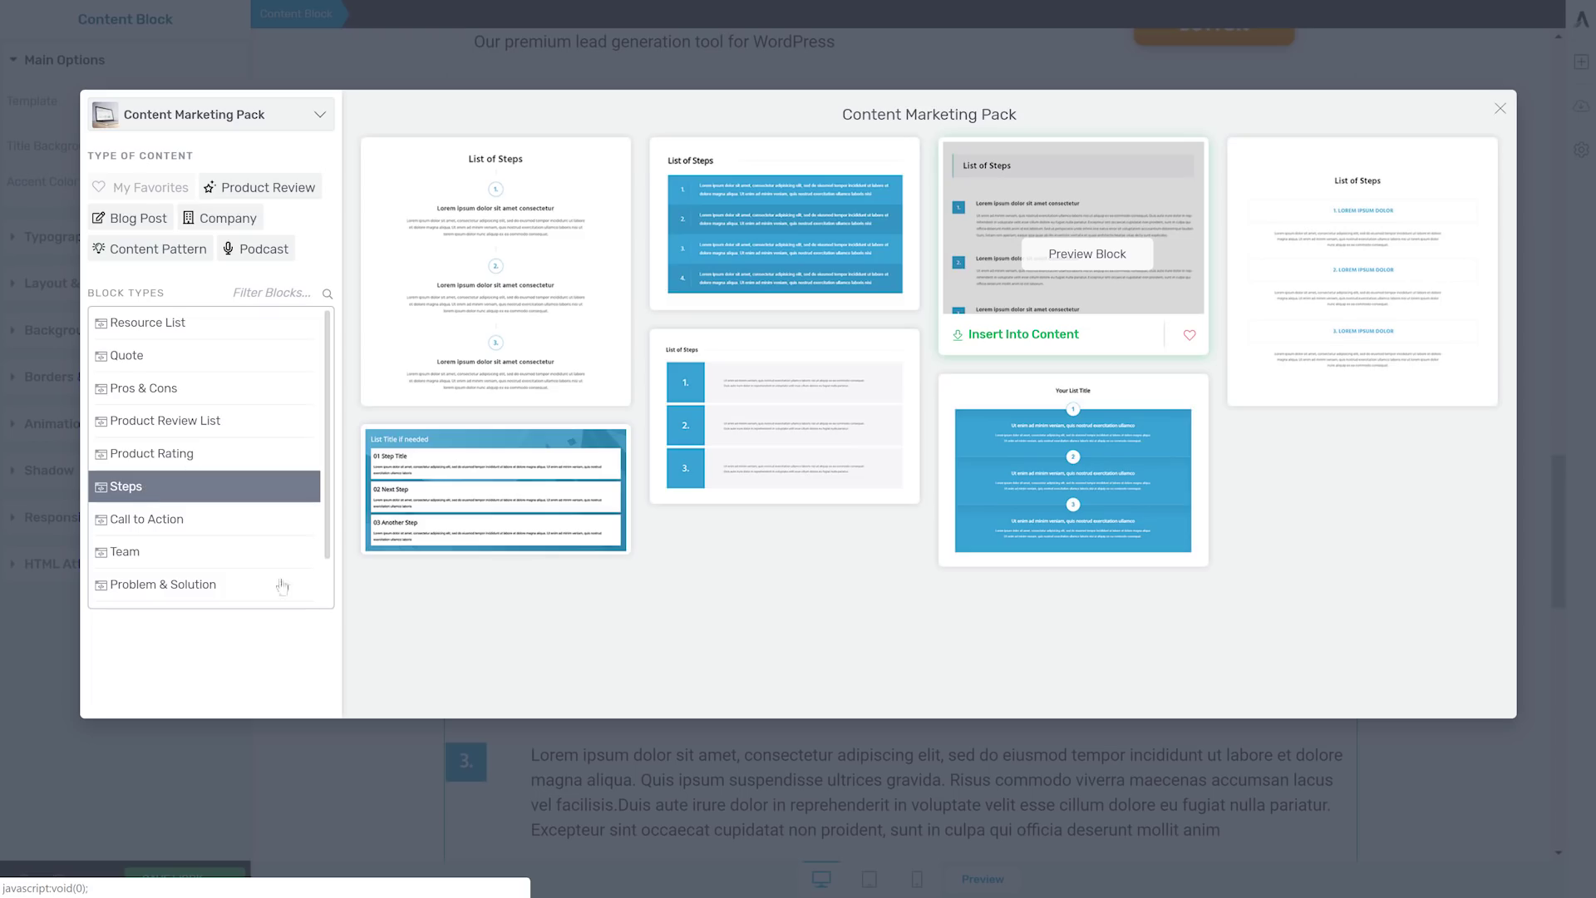
click(793, 378)
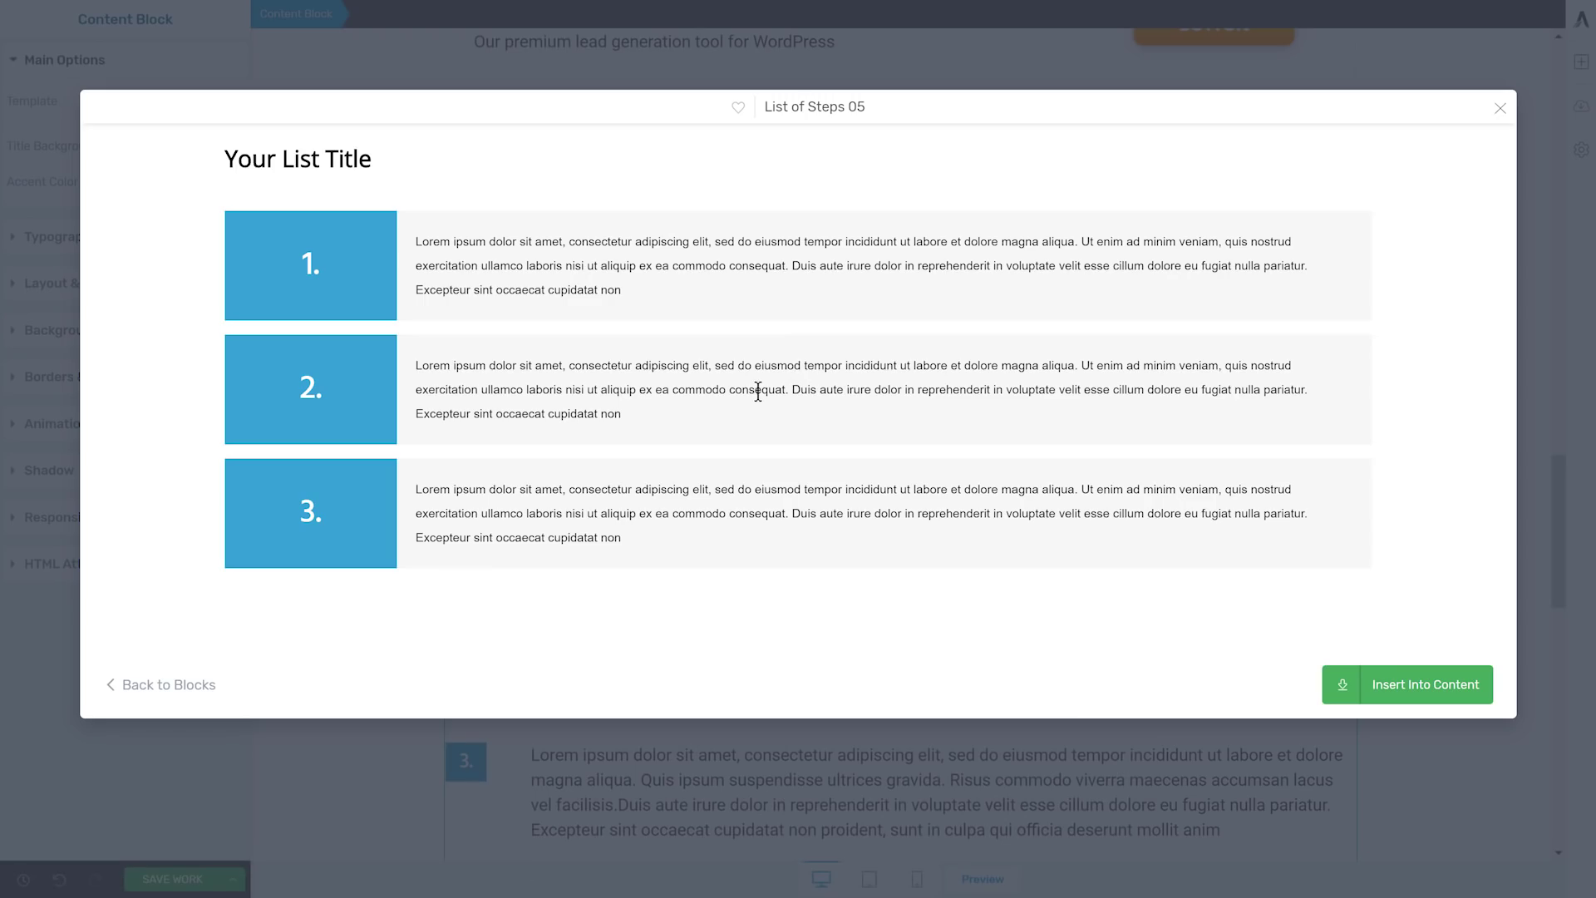
click(1447, 696)
scroll(1417, 490, down, 5)
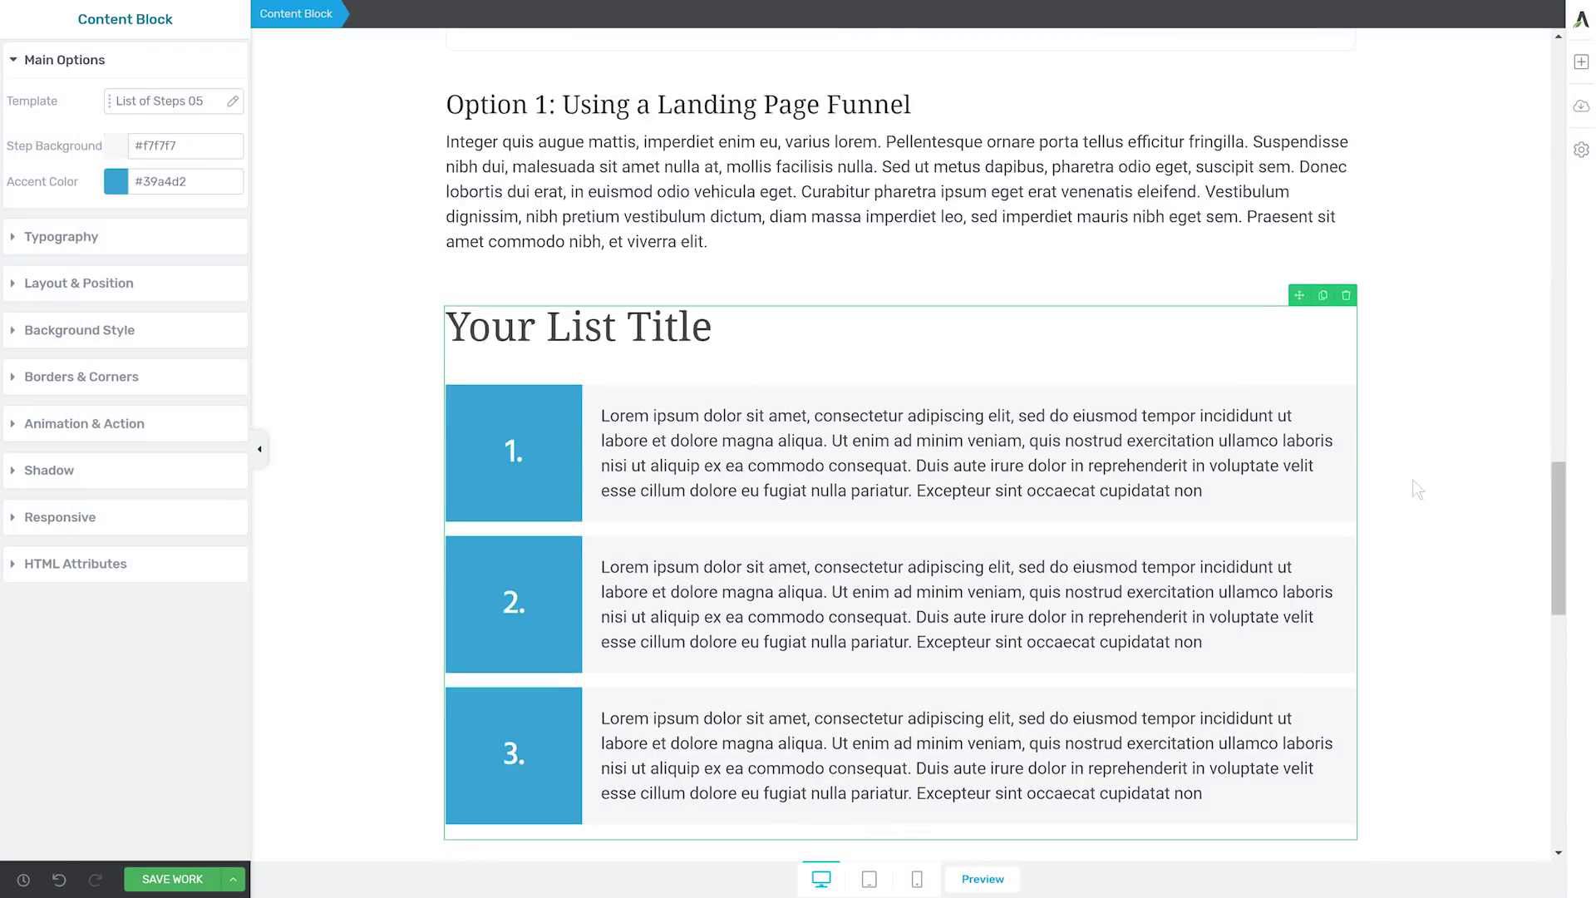
Delete the 'Your List Title' heading, then reselect the whole steps content block.
scroll(1418, 489, up, 4)
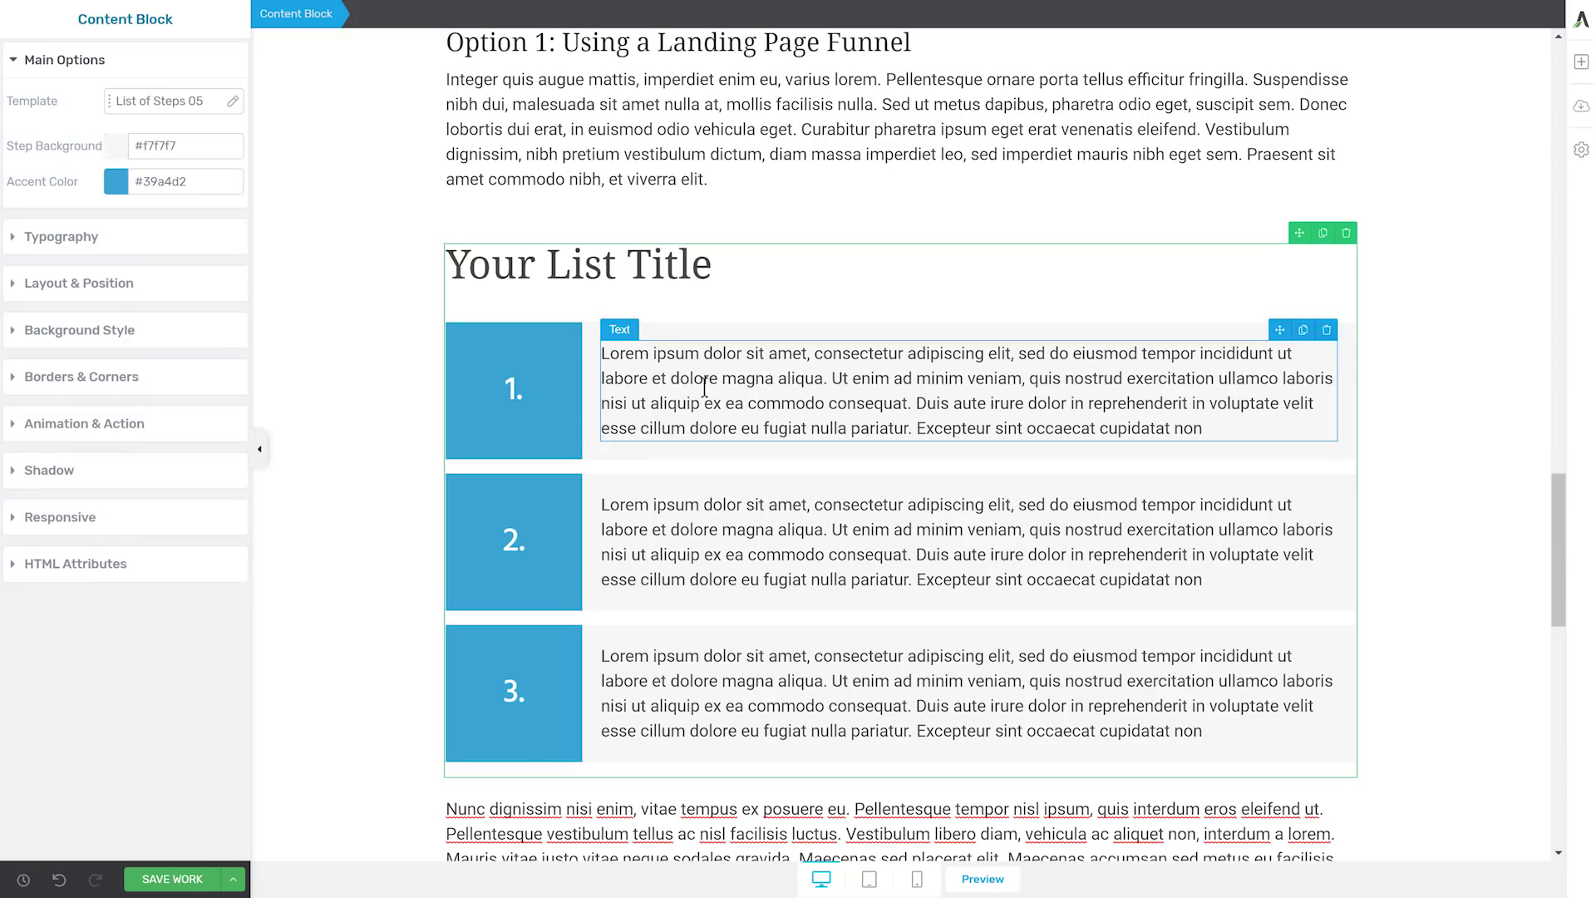
click(730, 266)
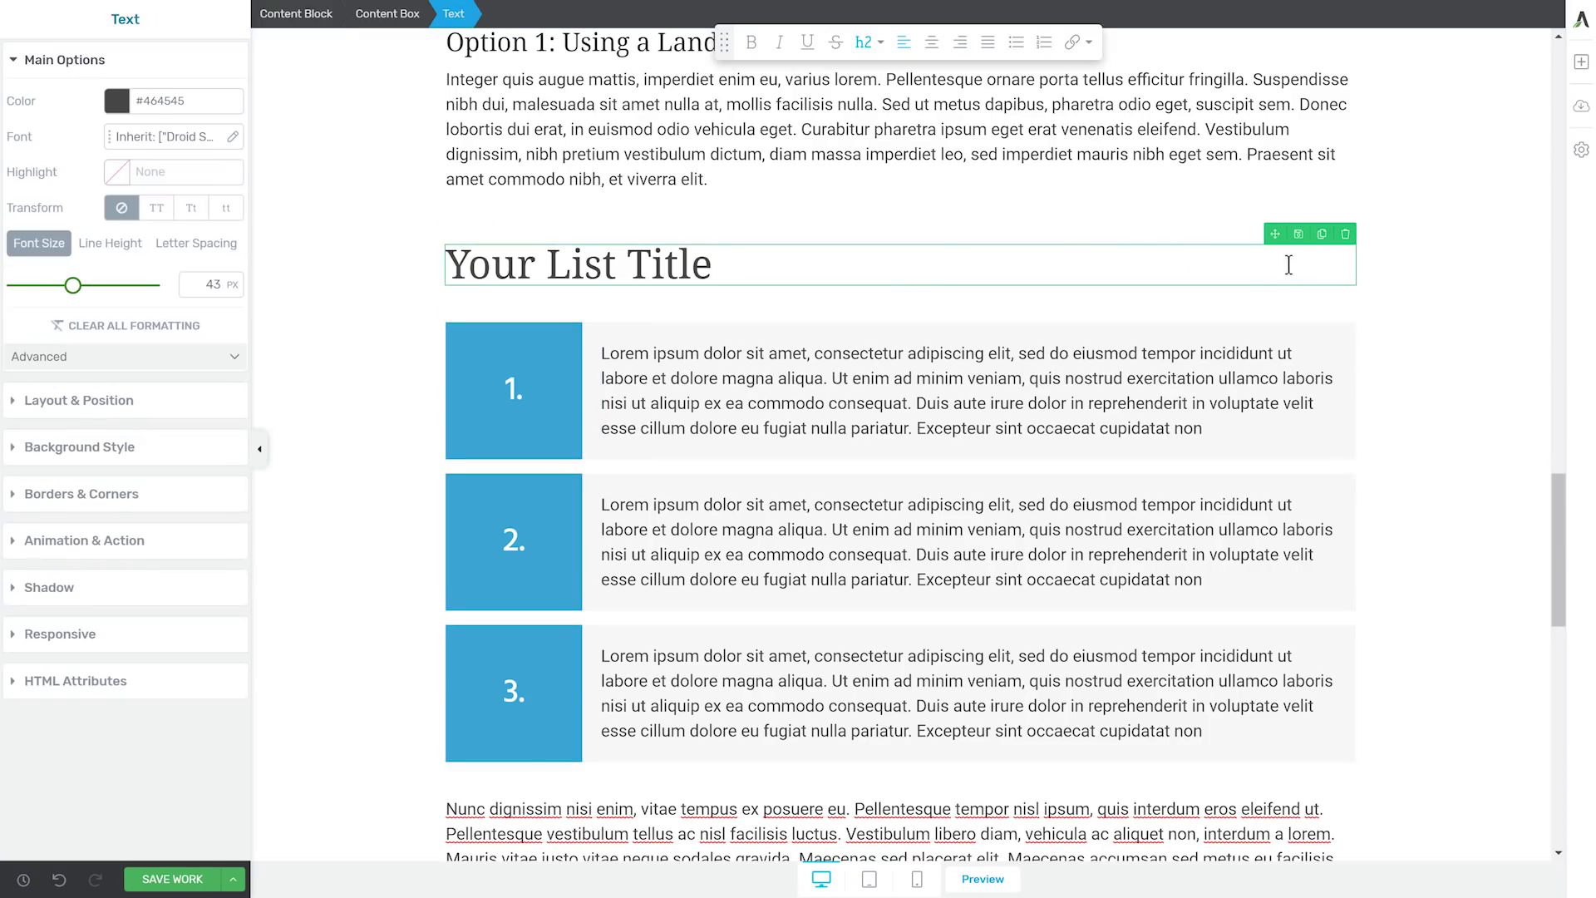
click(1344, 235)
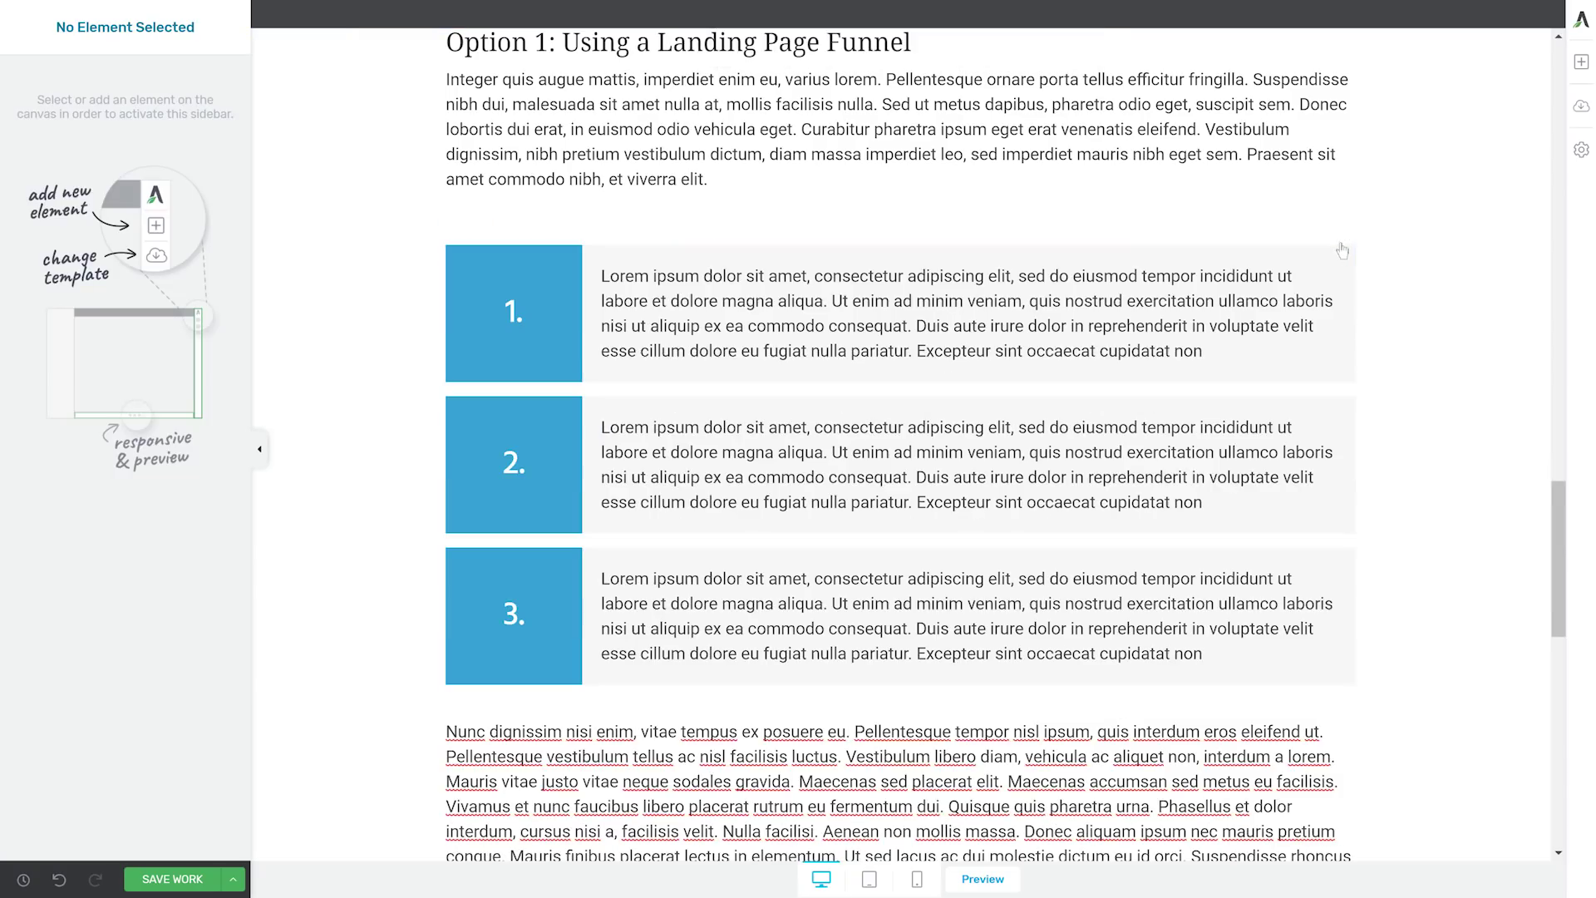
scroll(586, 257, up, 1)
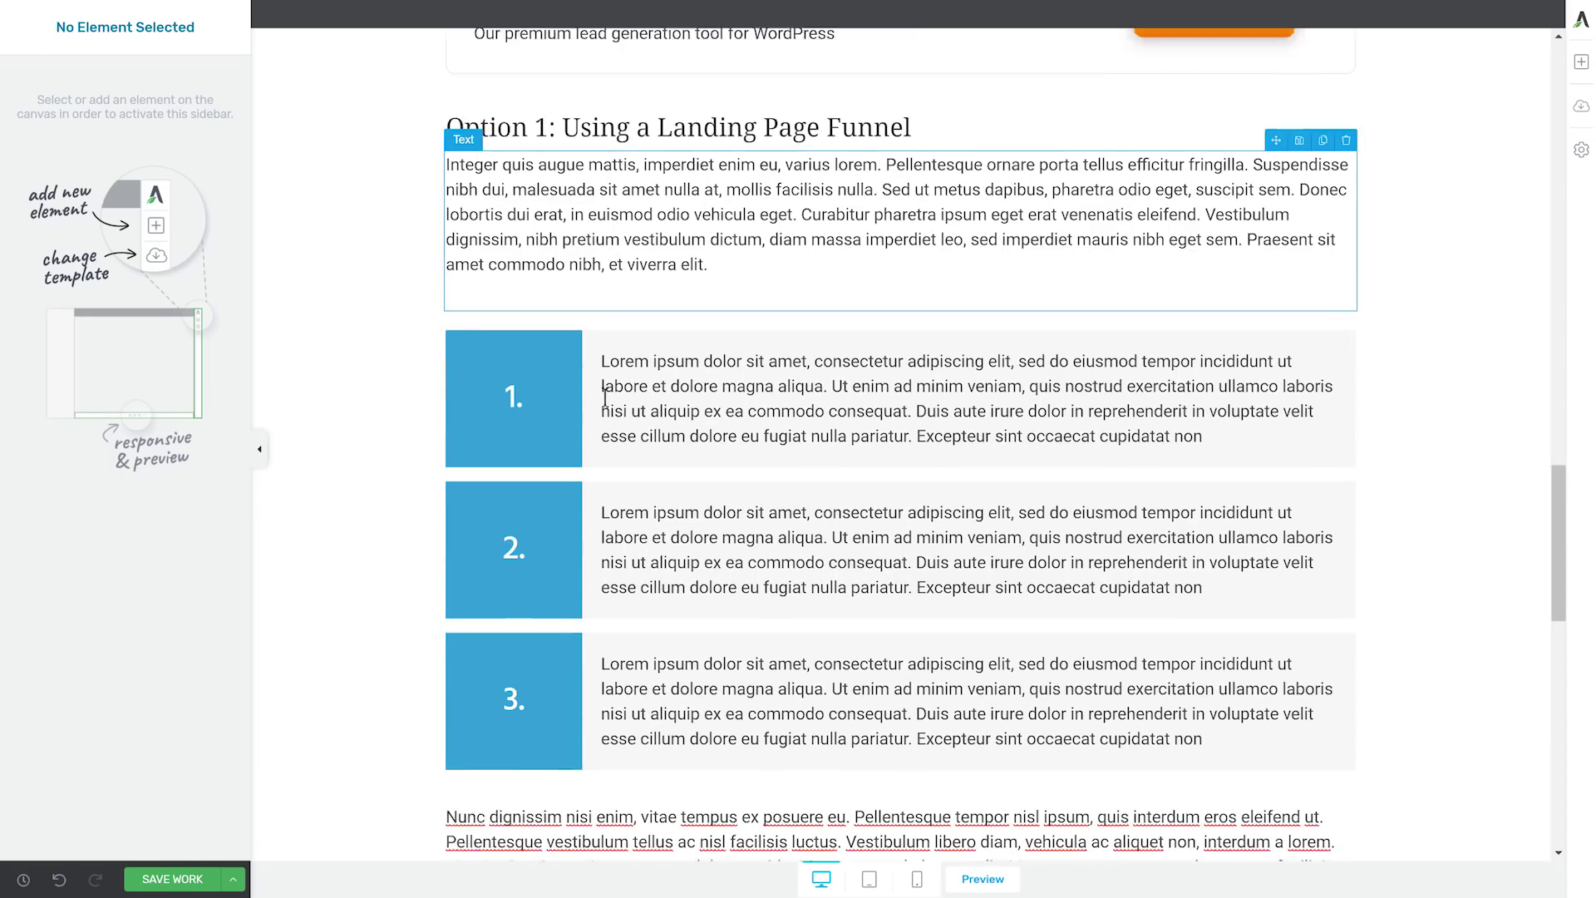
scroll(705, 242, down, 2)
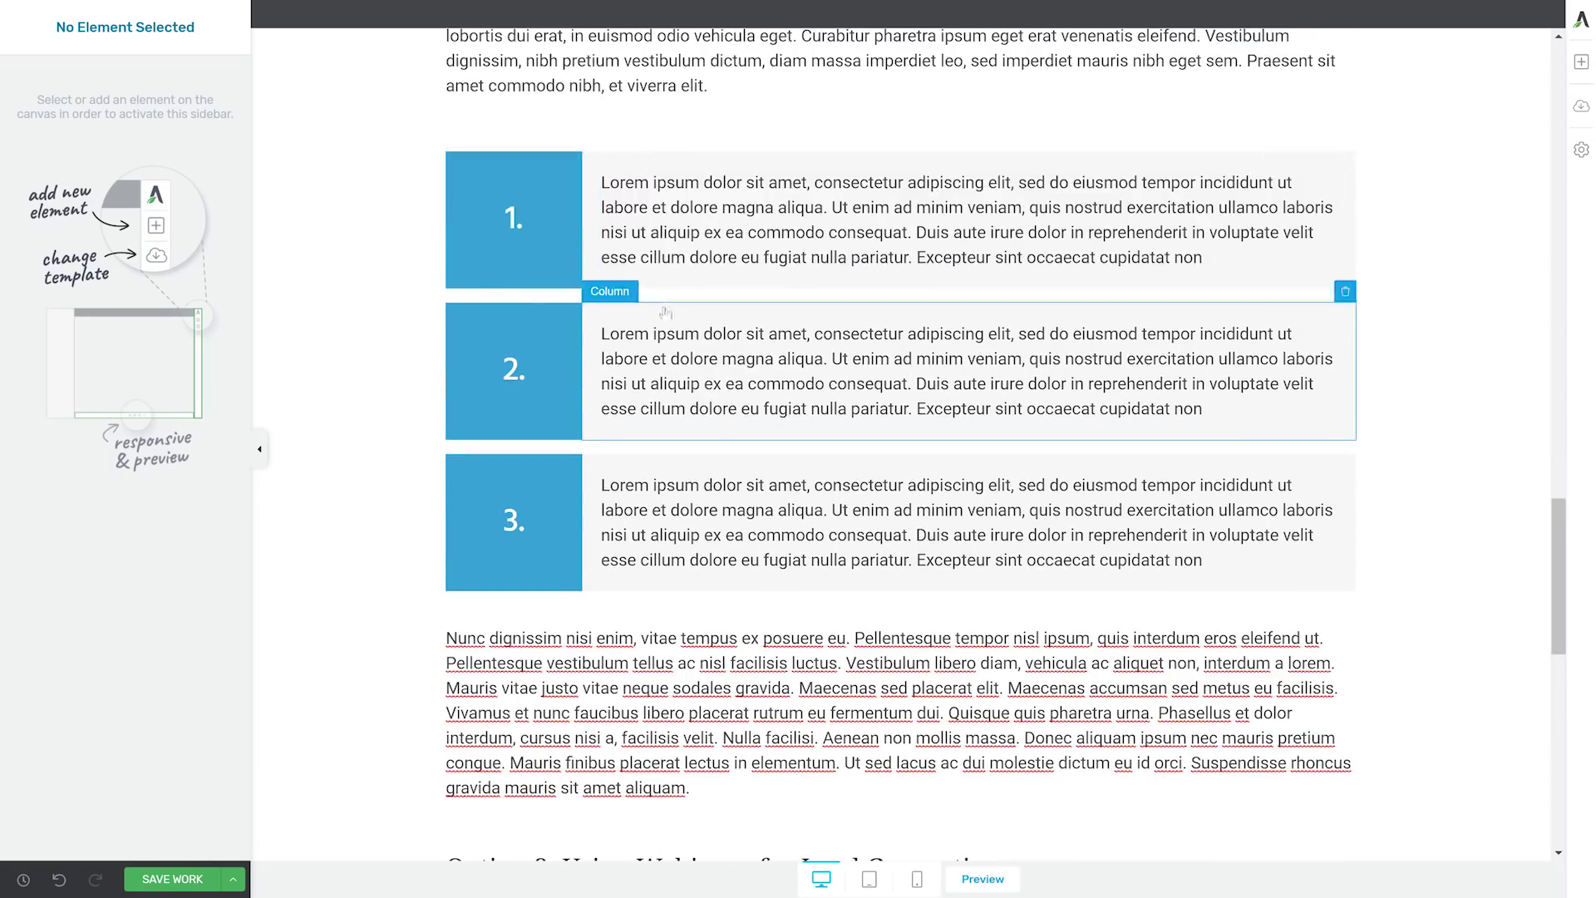
click(654, 262)
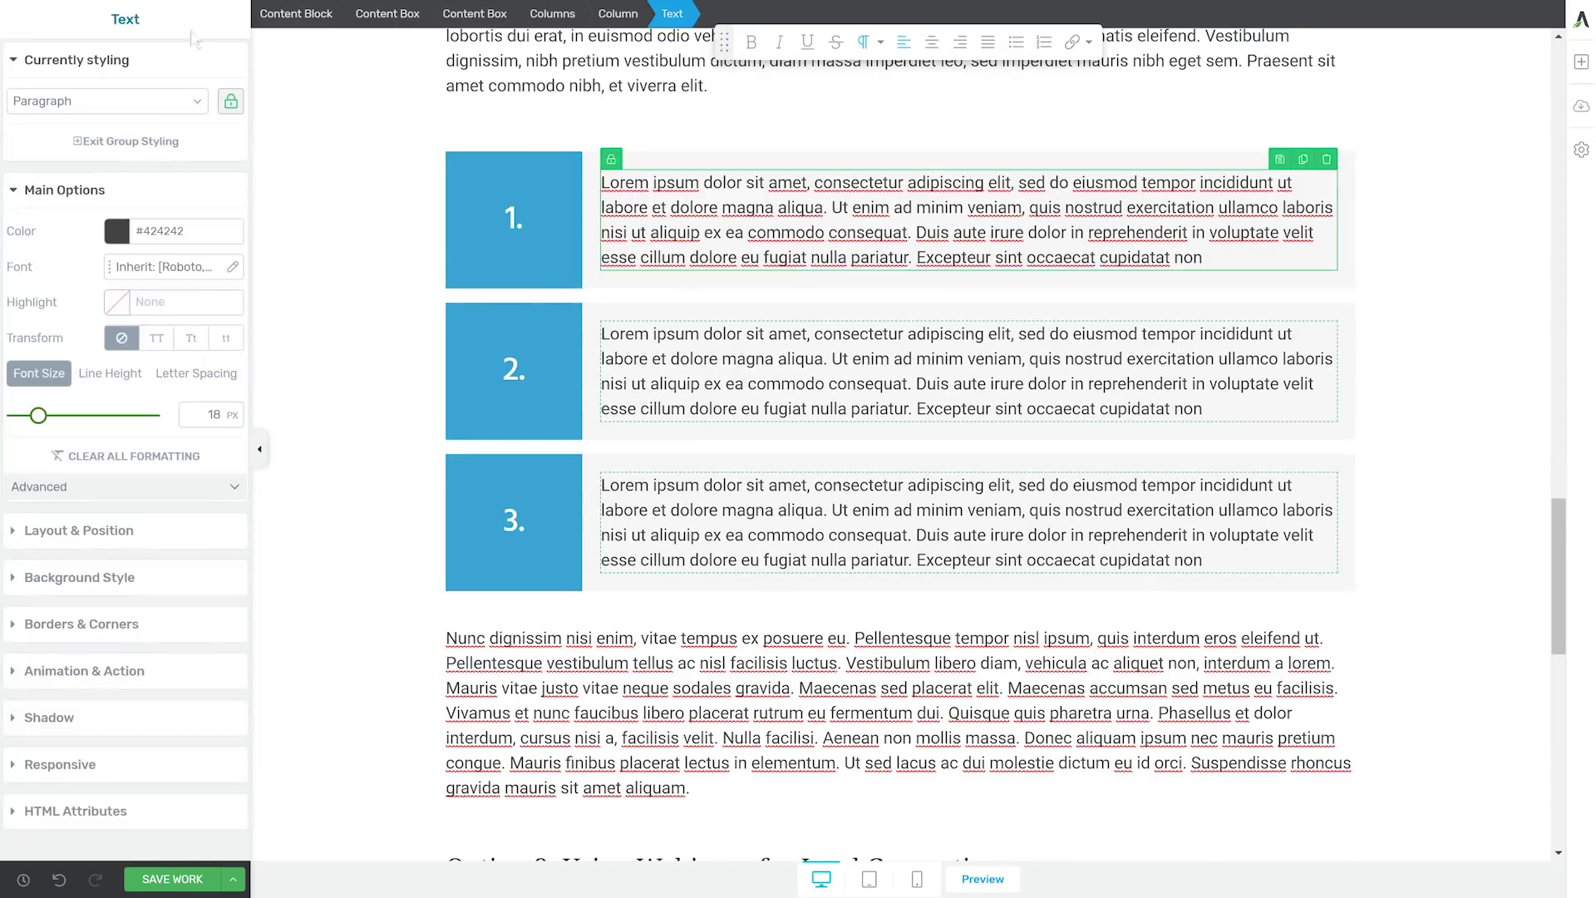
click(295, 13)
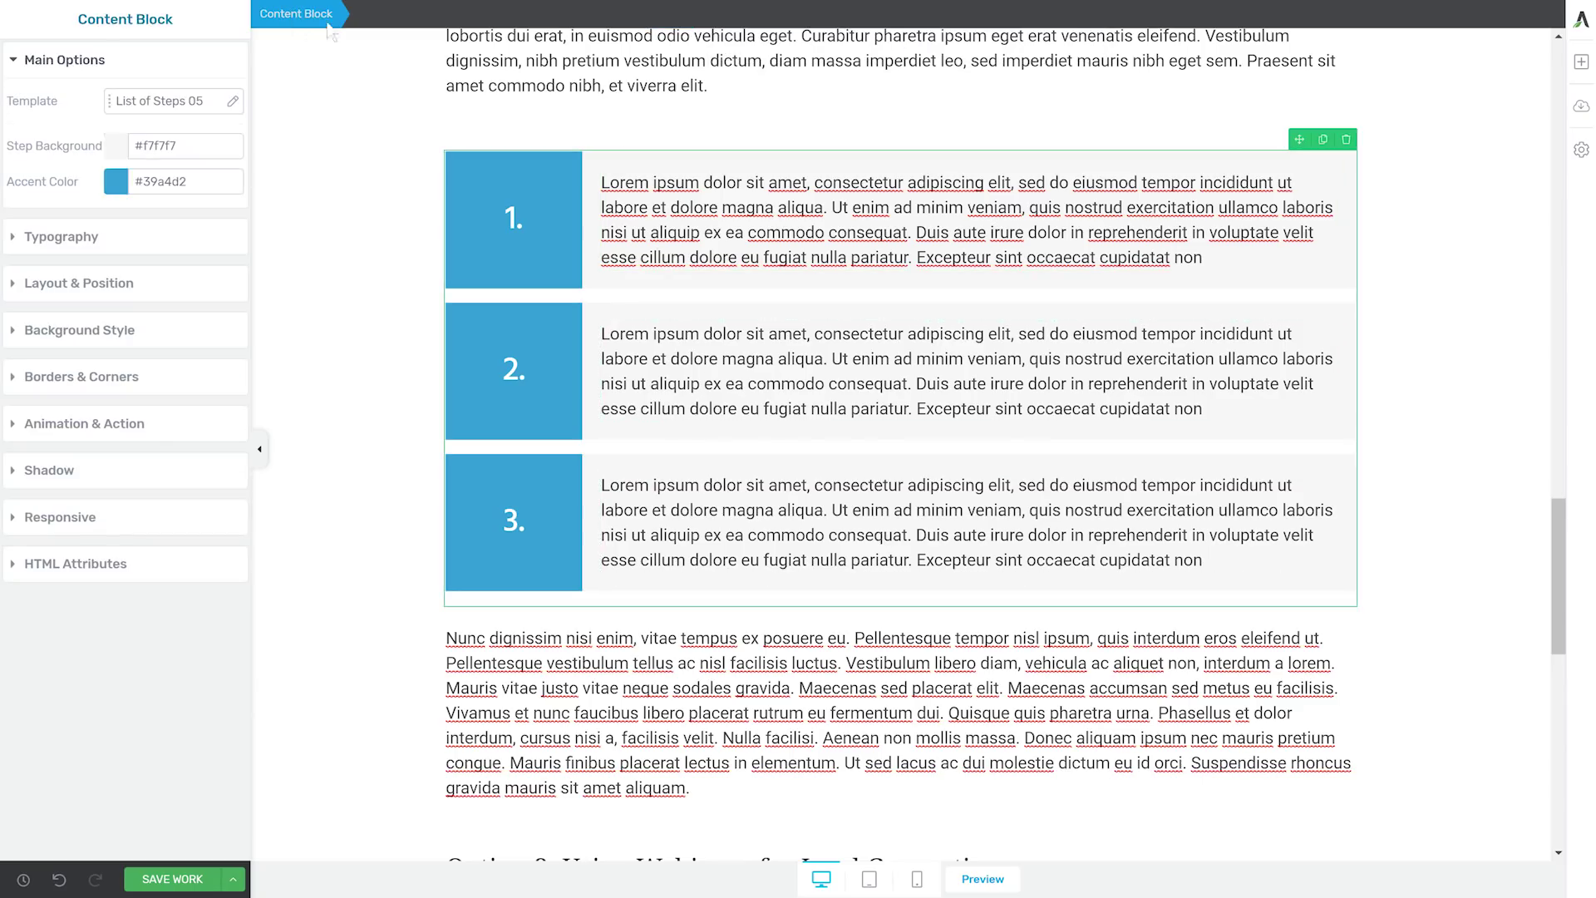
Set the steps' accent colour to Chathams Blue.
click(117, 183)
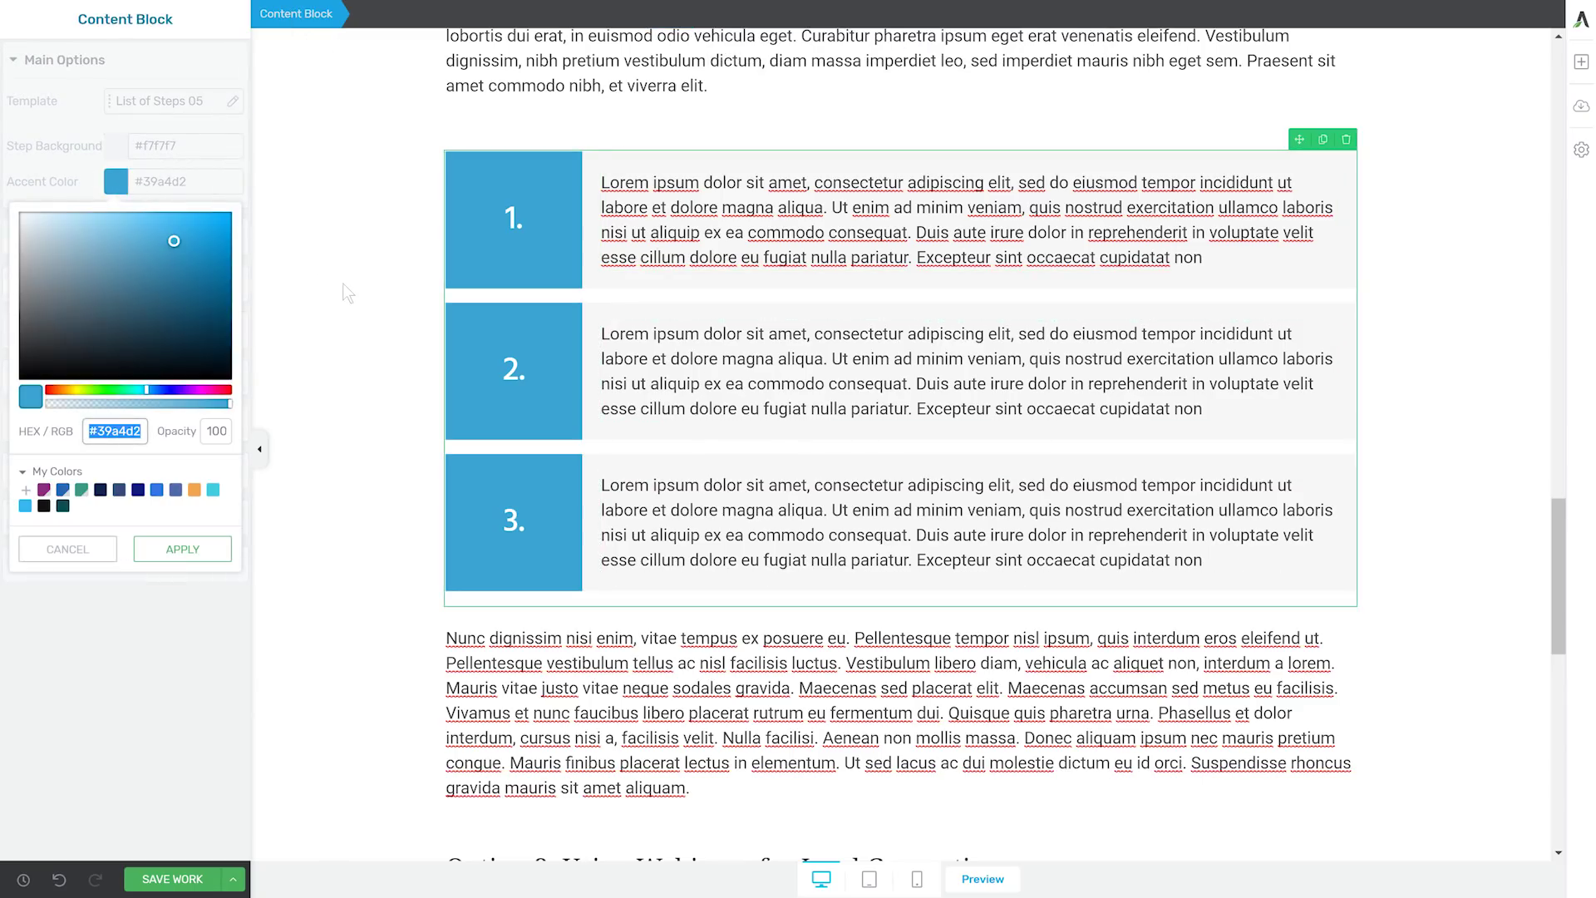
click(194, 489)
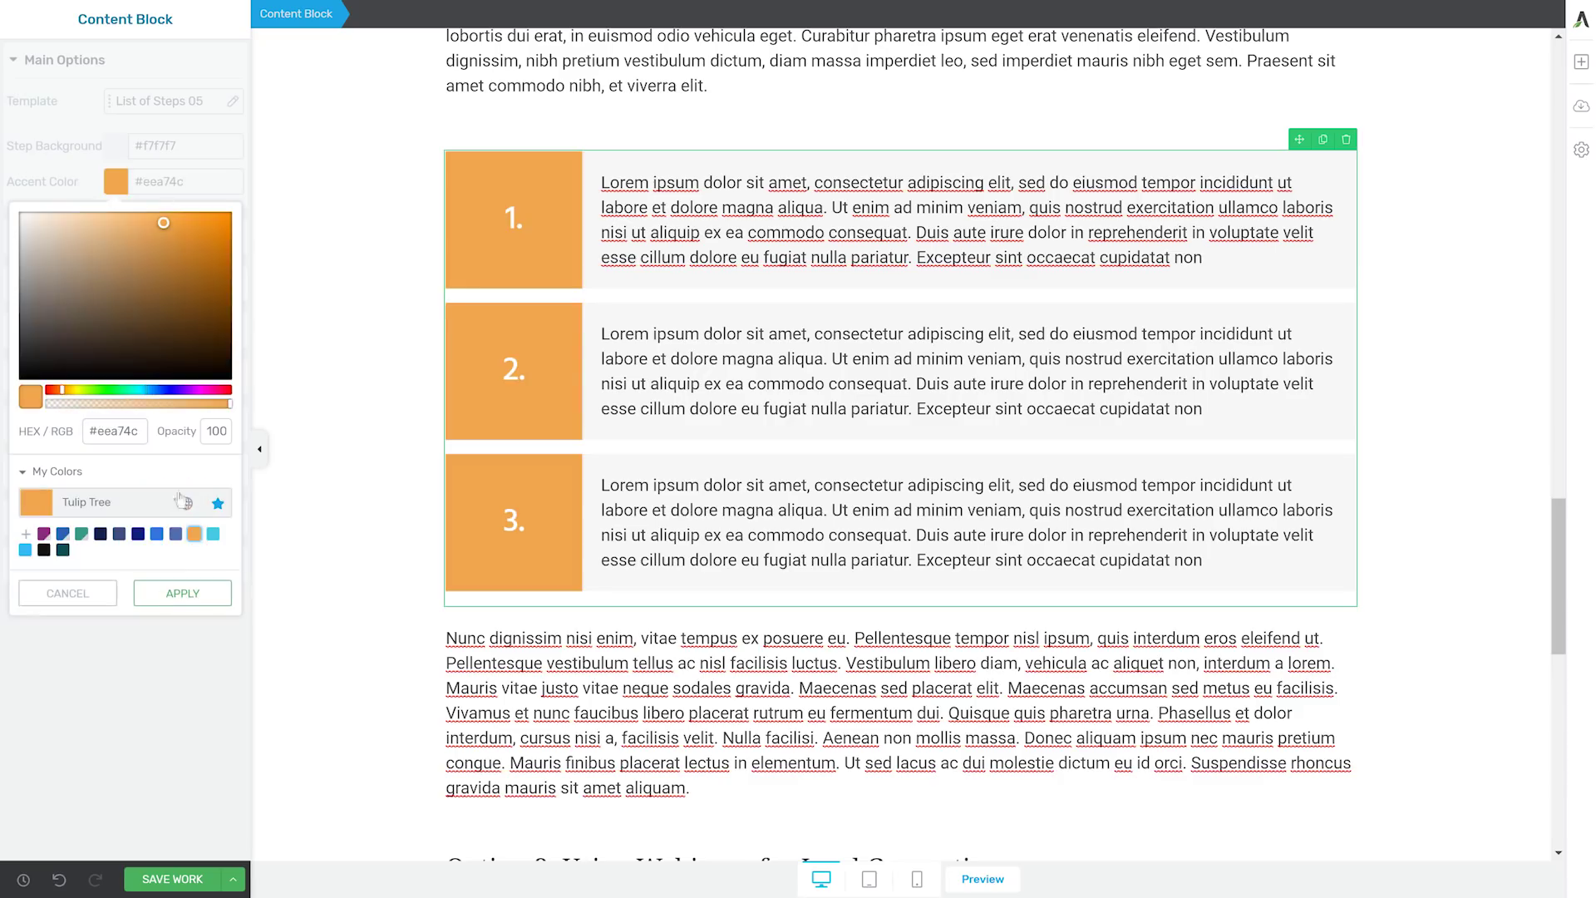
click(176, 535)
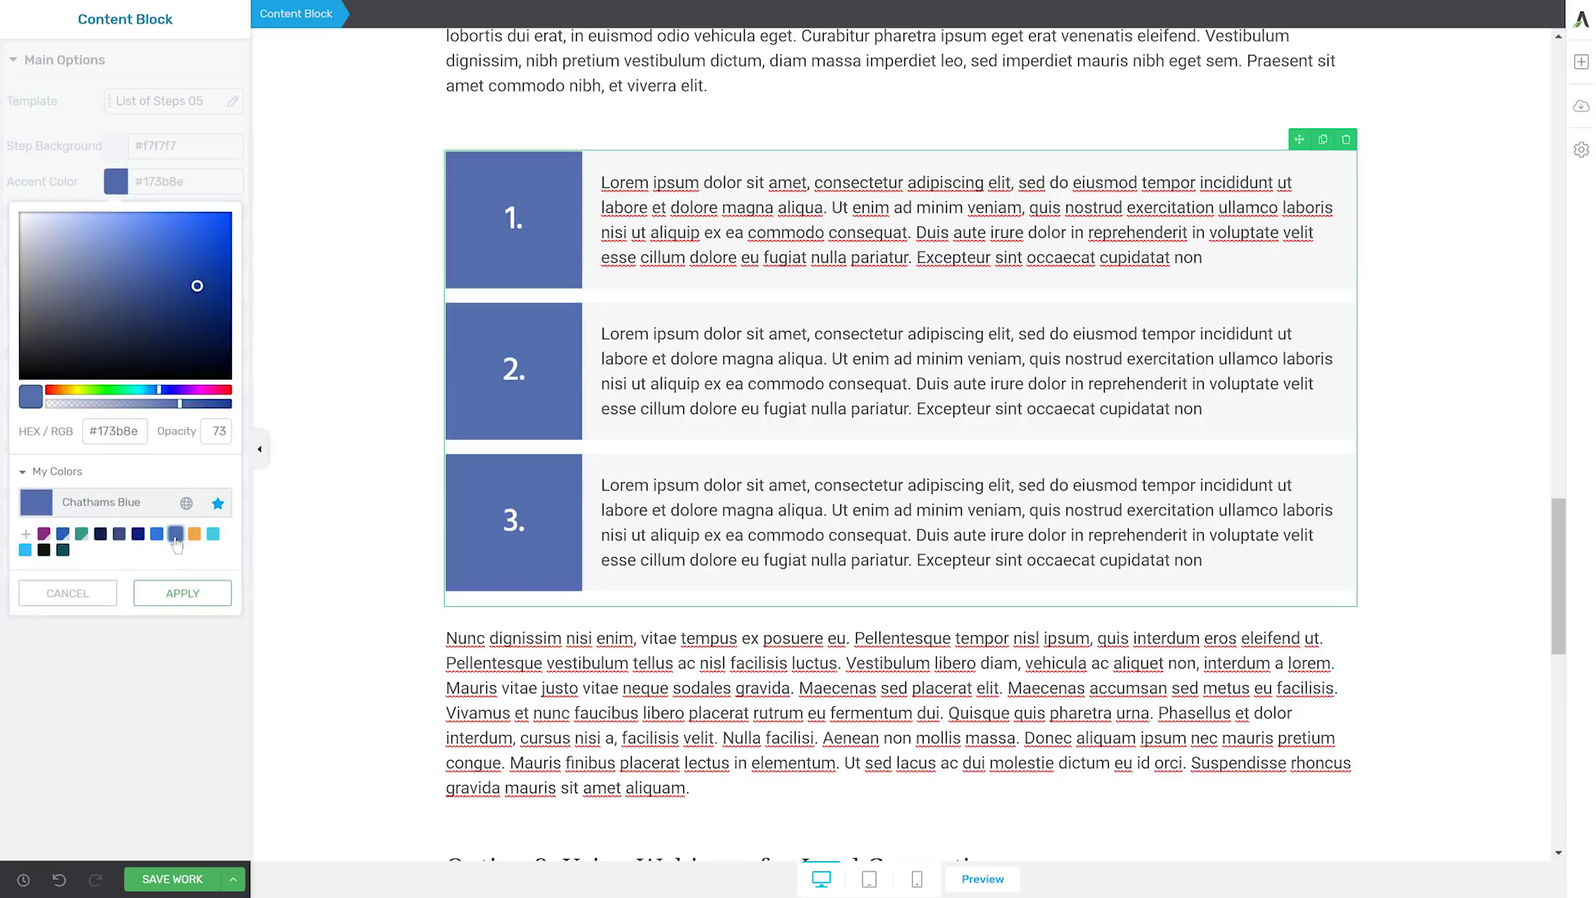
click(154, 591)
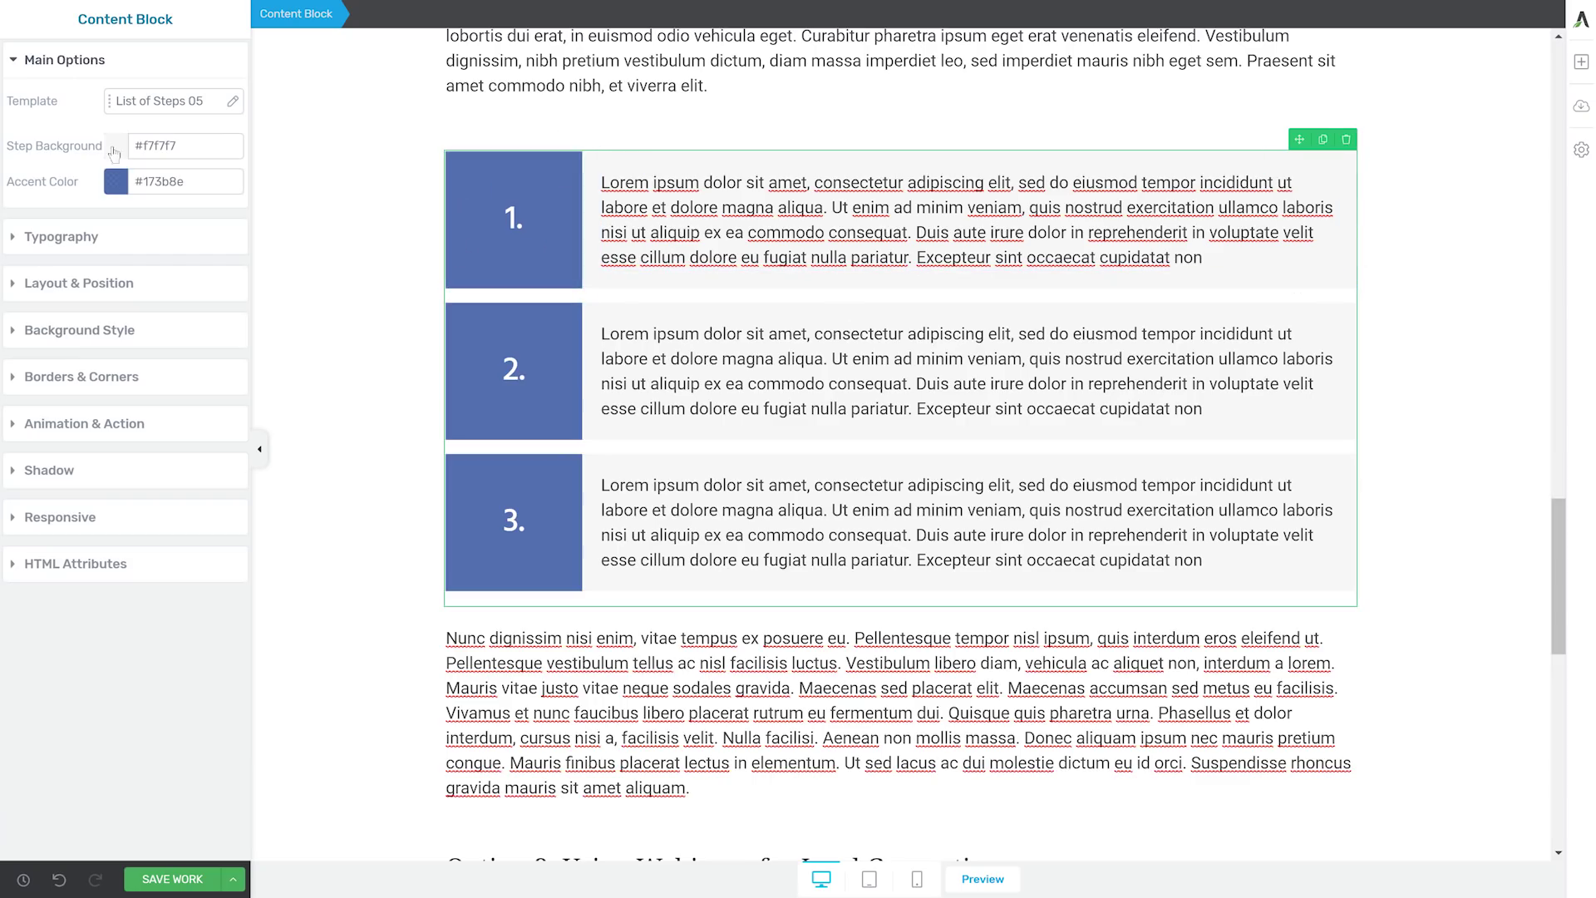
Change the step background colour to white #ffffff.
click(116, 146)
drag(58, 241, 4, 171)
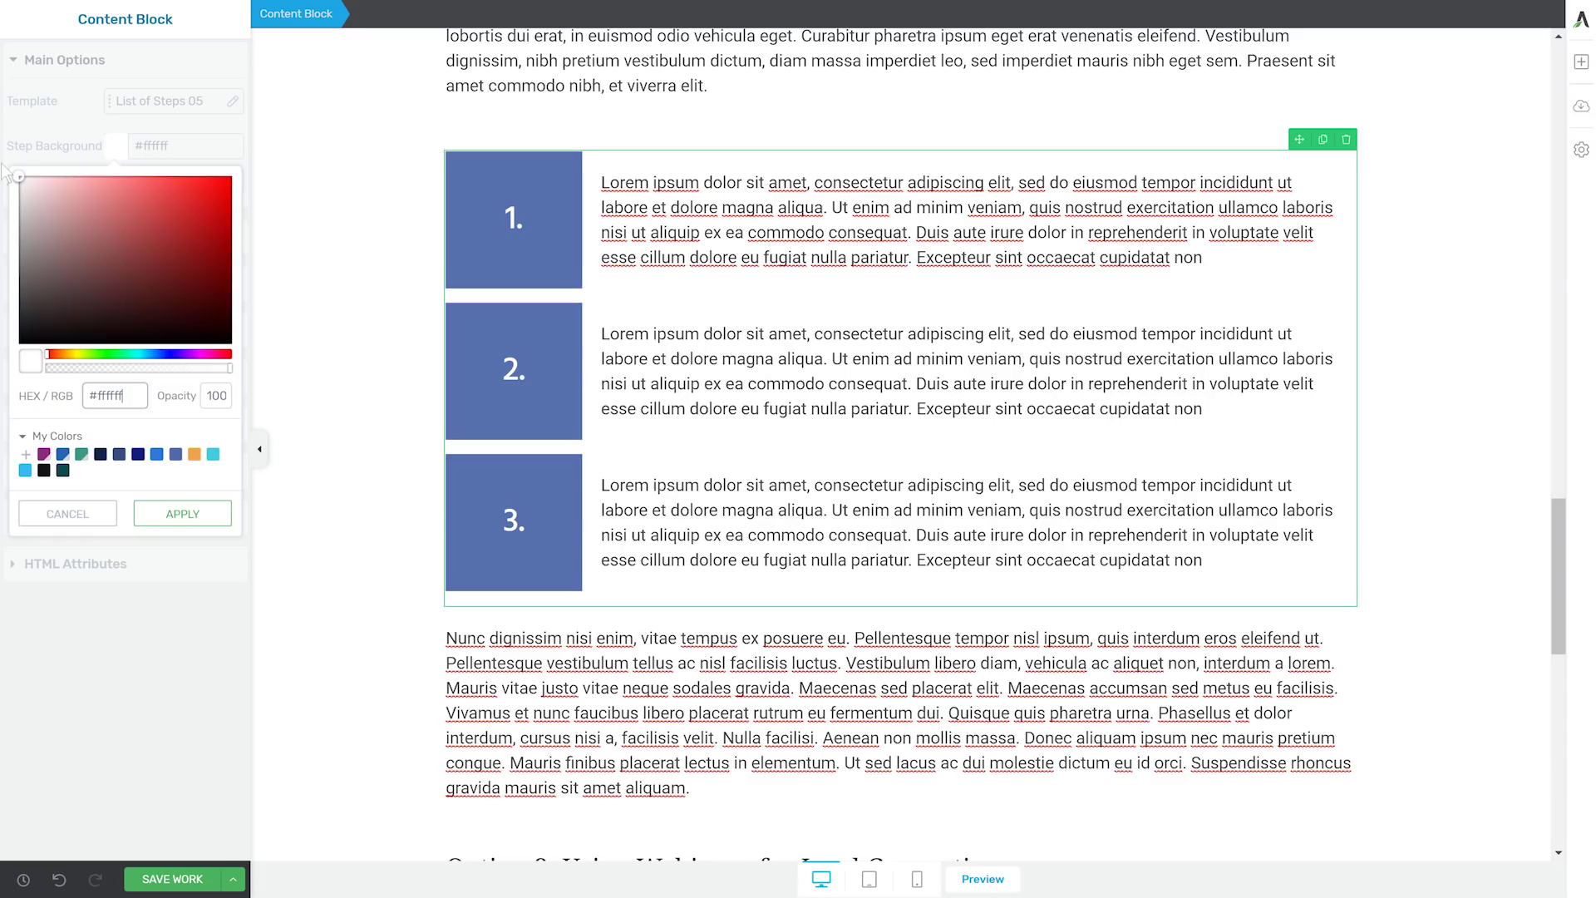
click(173, 519)
click(406, 225)
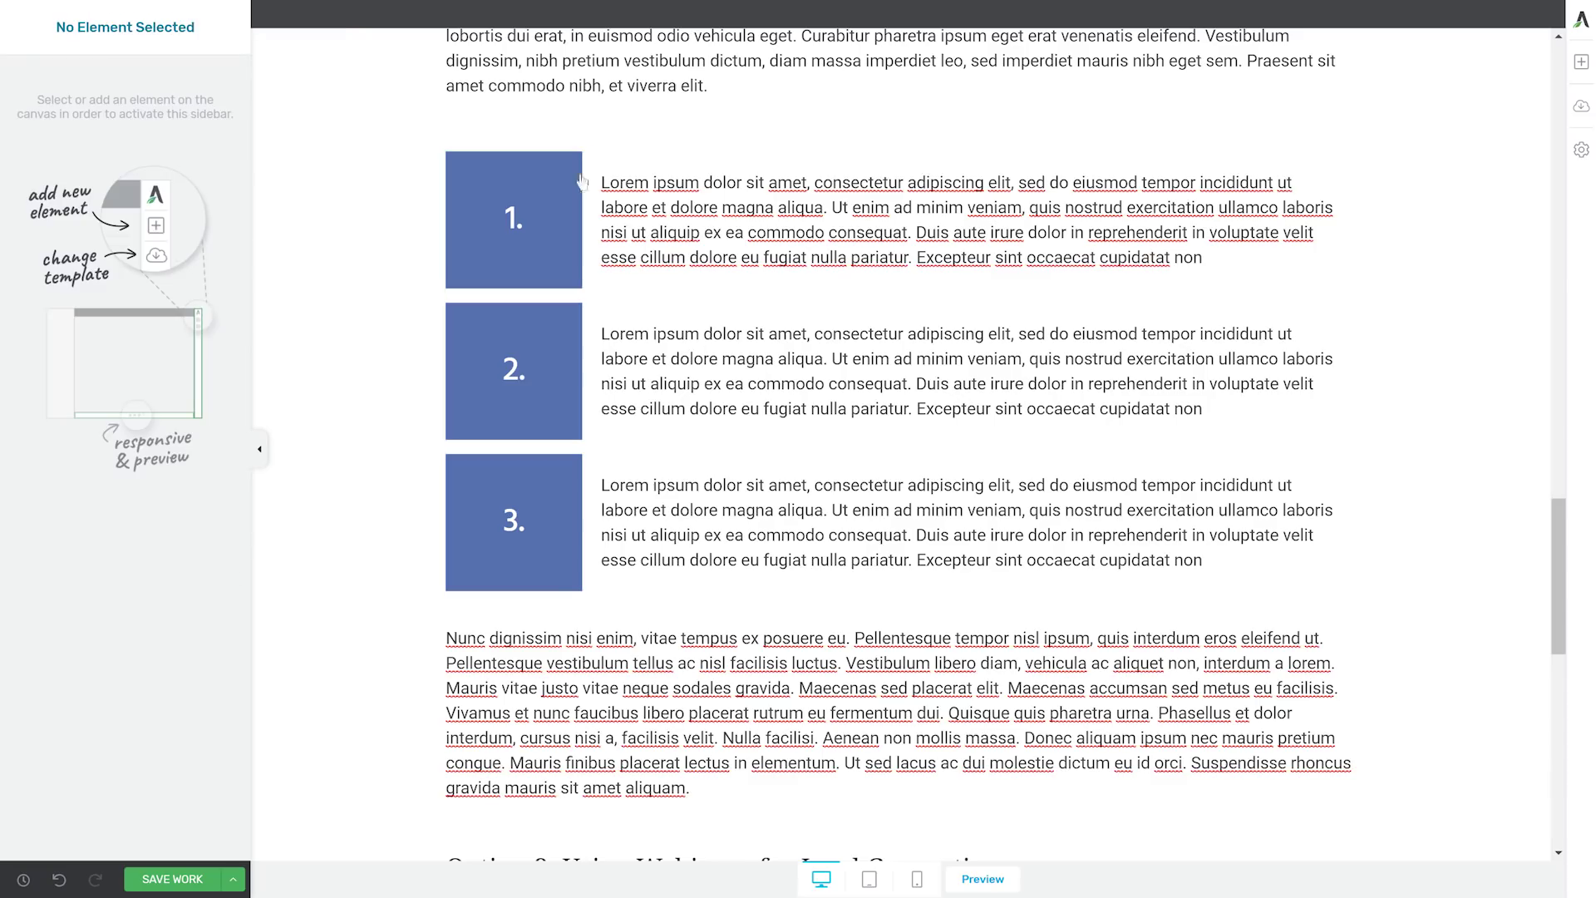
Give the step text columns a 1 px border.
click(726, 173)
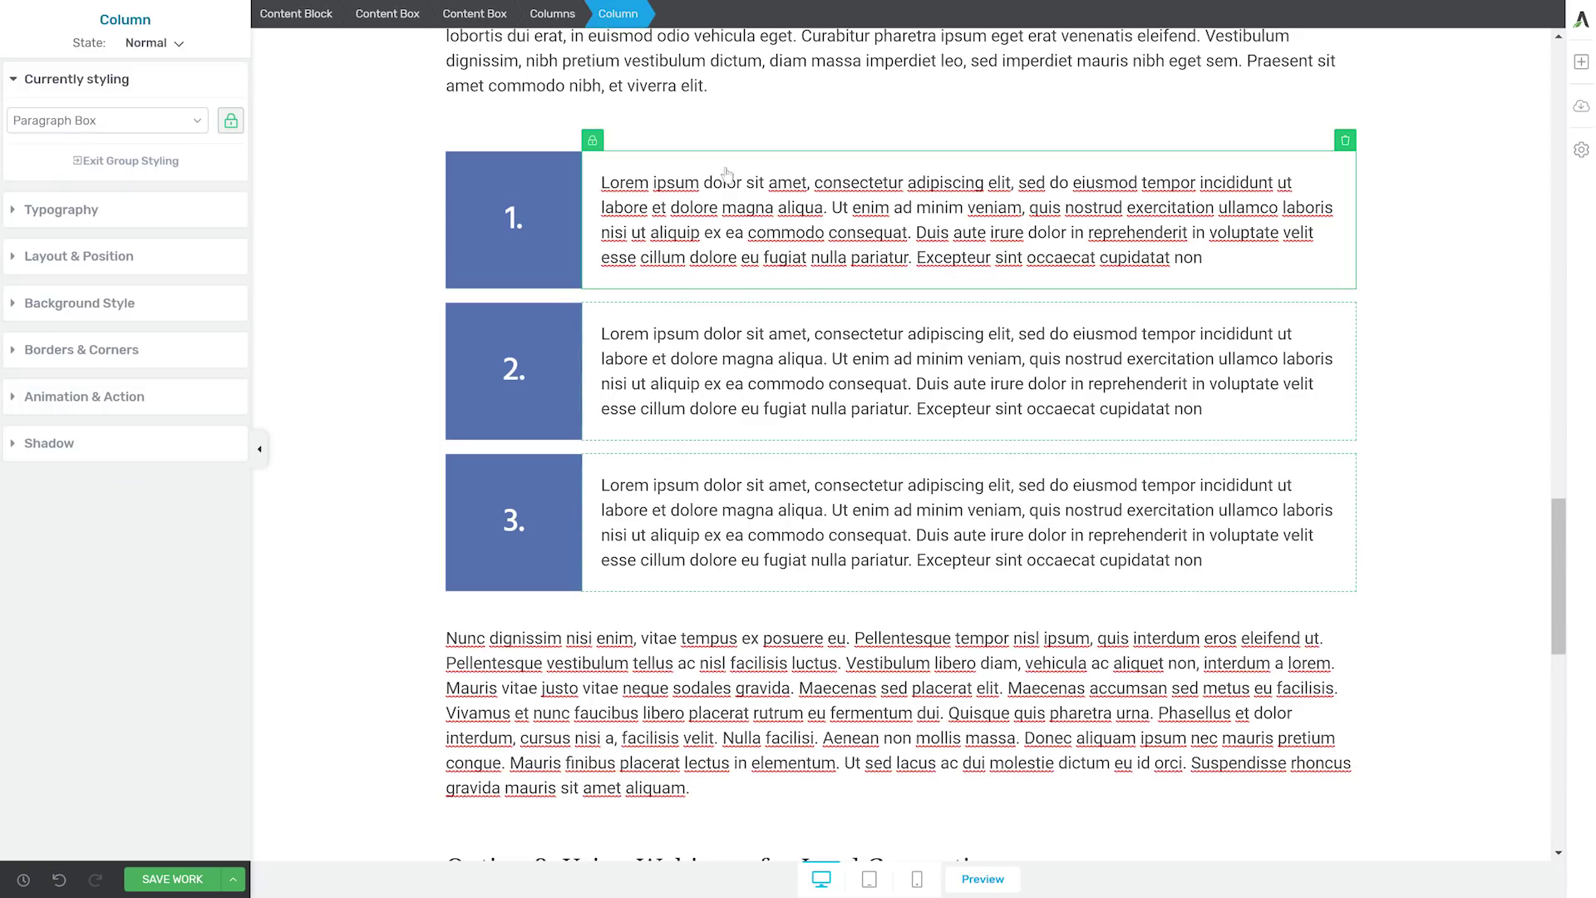
click(74, 351)
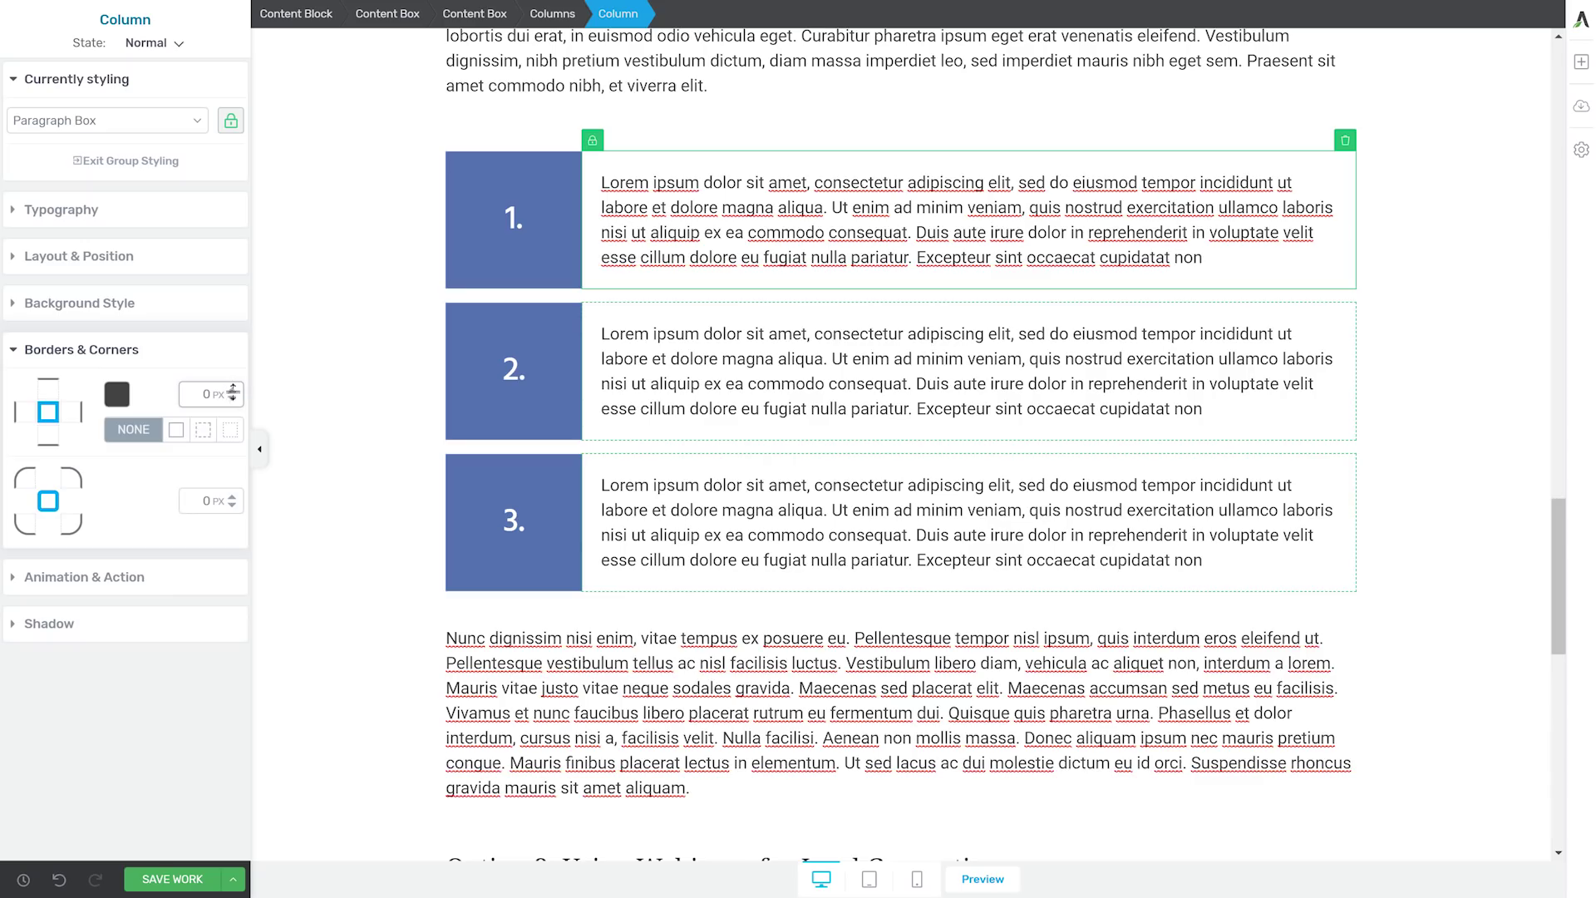
click(233, 387)
click(115, 399)
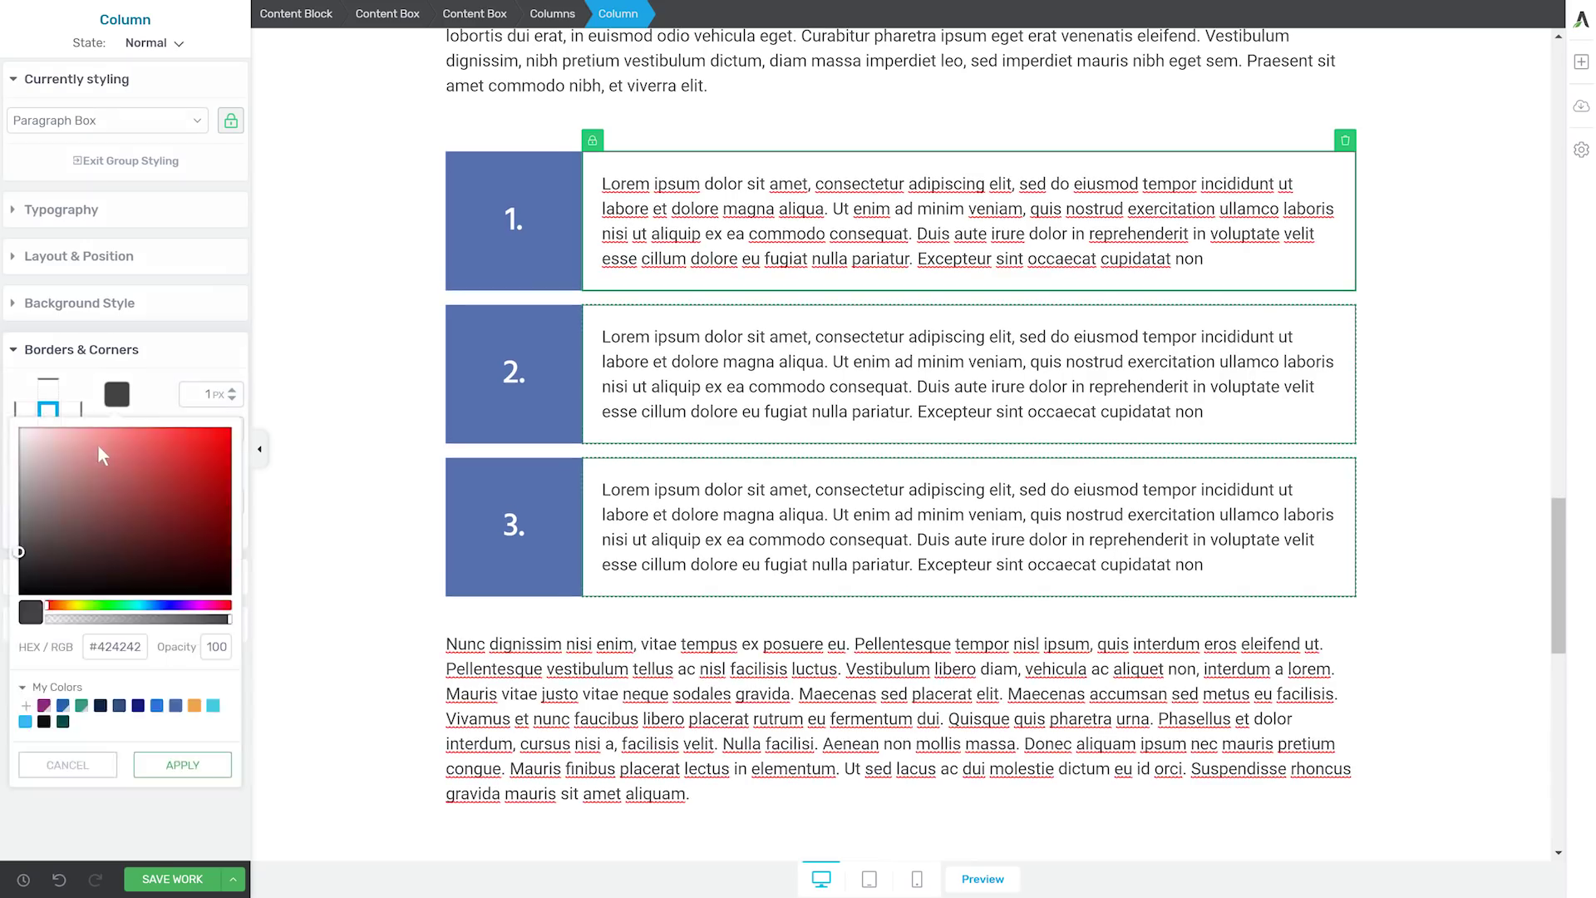
click(1454, 191)
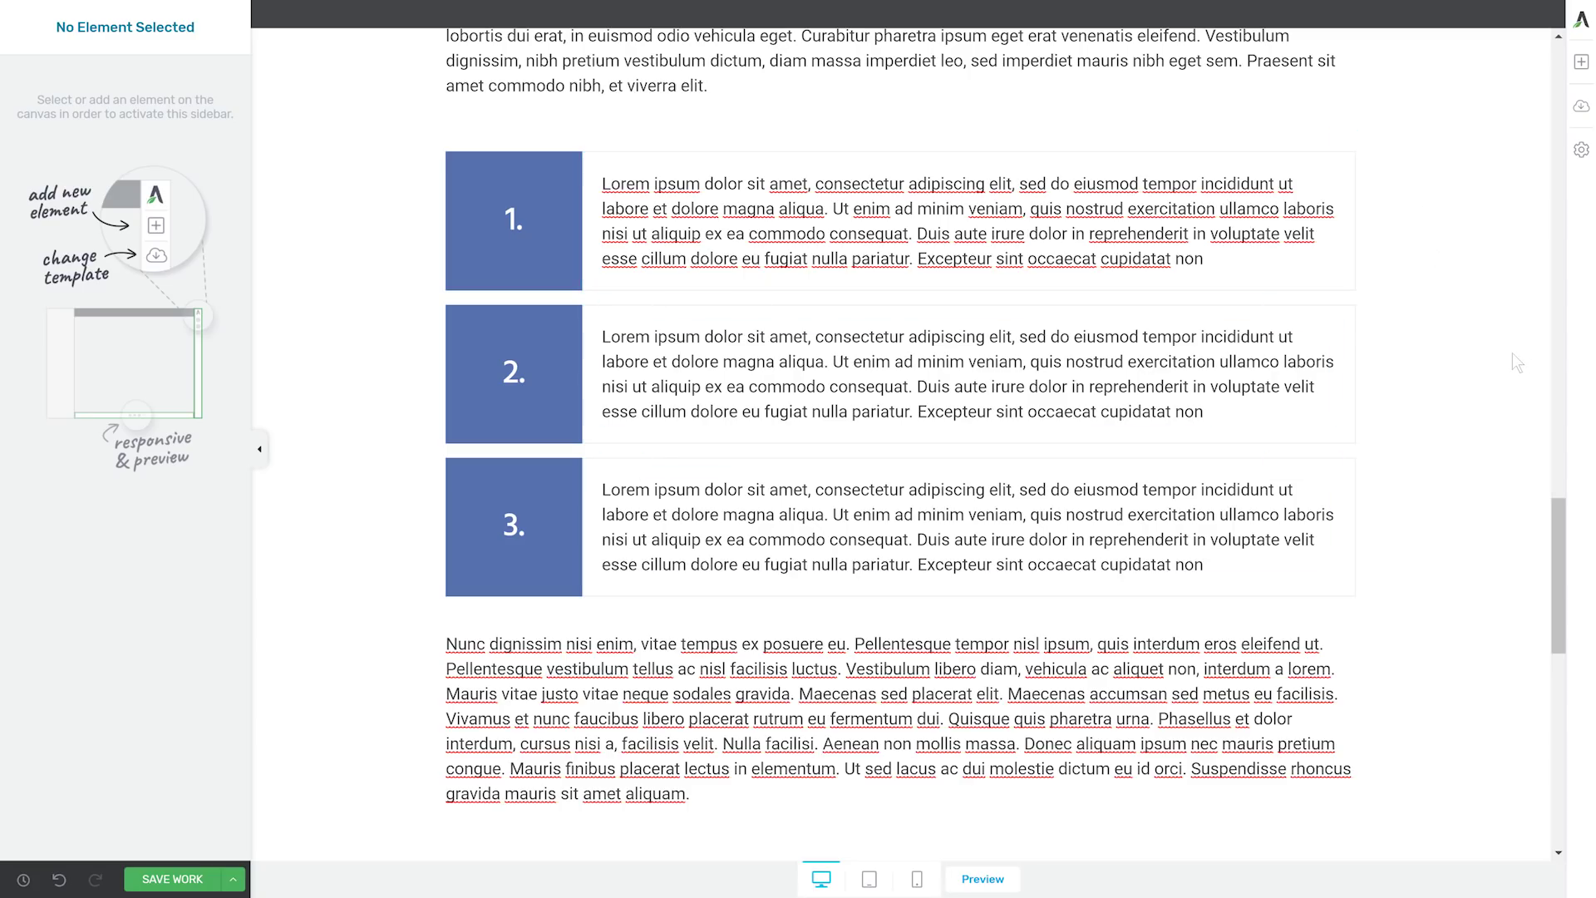
Select the whole third step box through the breadcrumb.
click(802, 472)
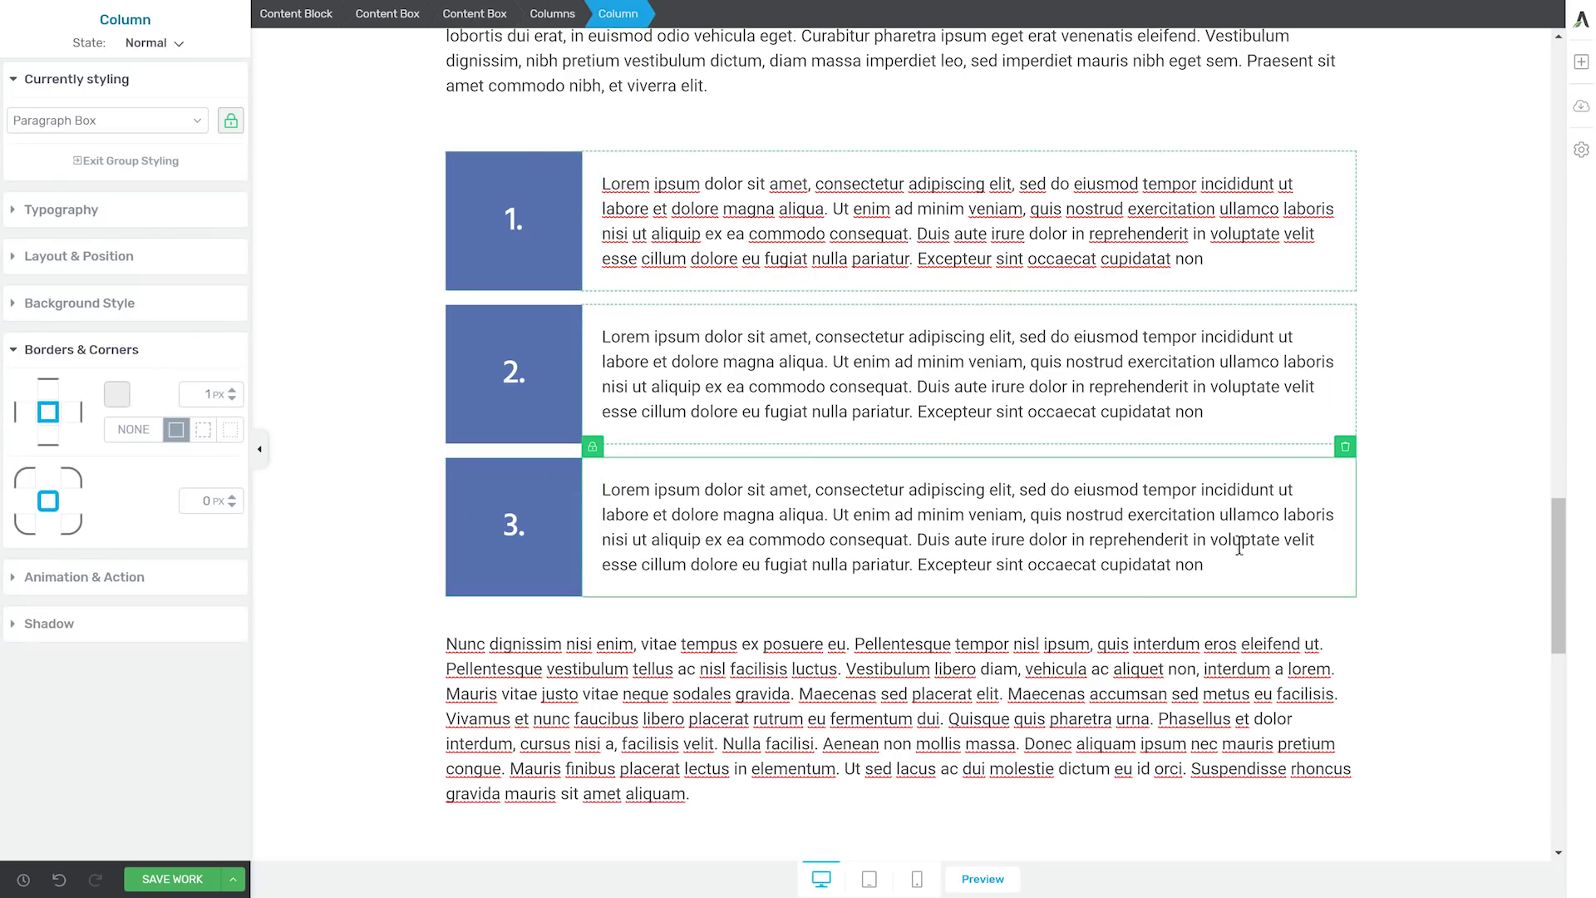
click(848, 513)
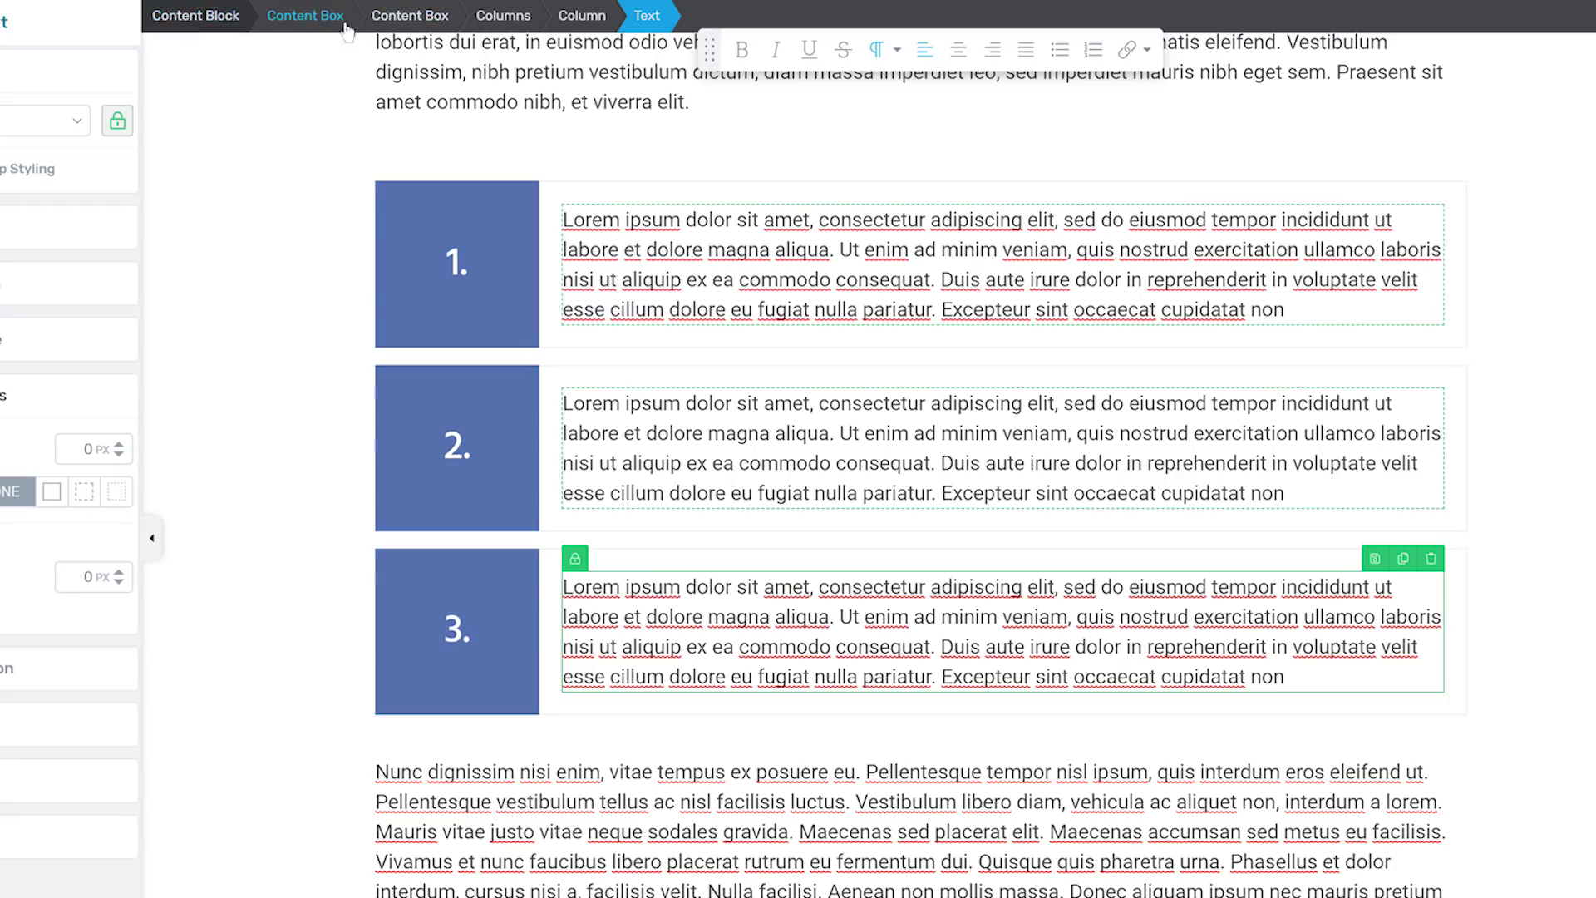
click(580, 16)
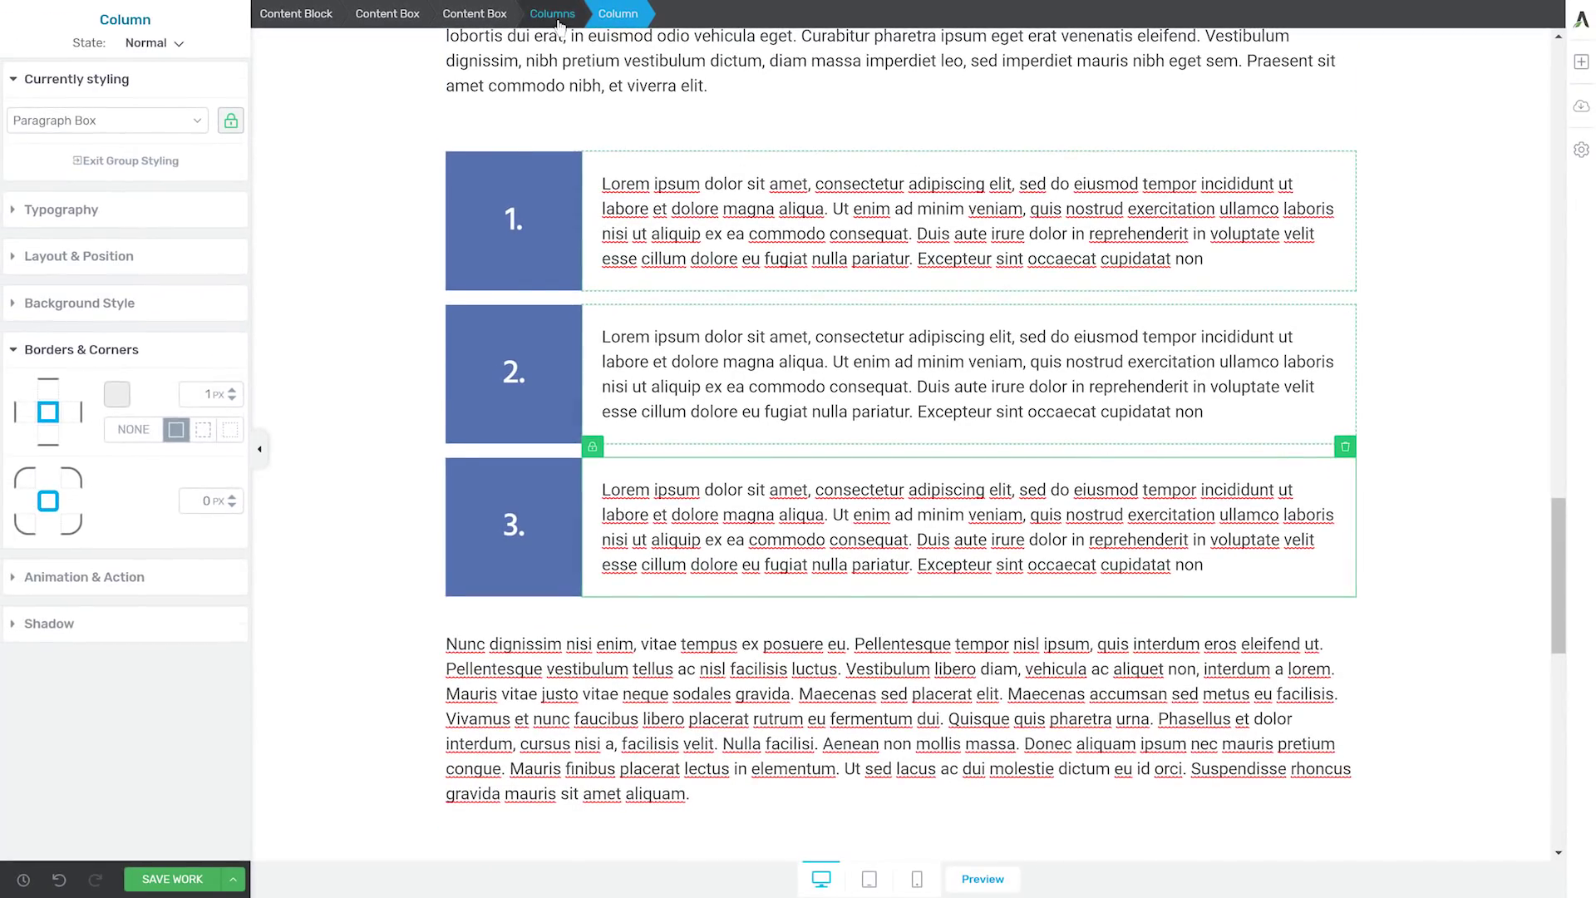
click(557, 20)
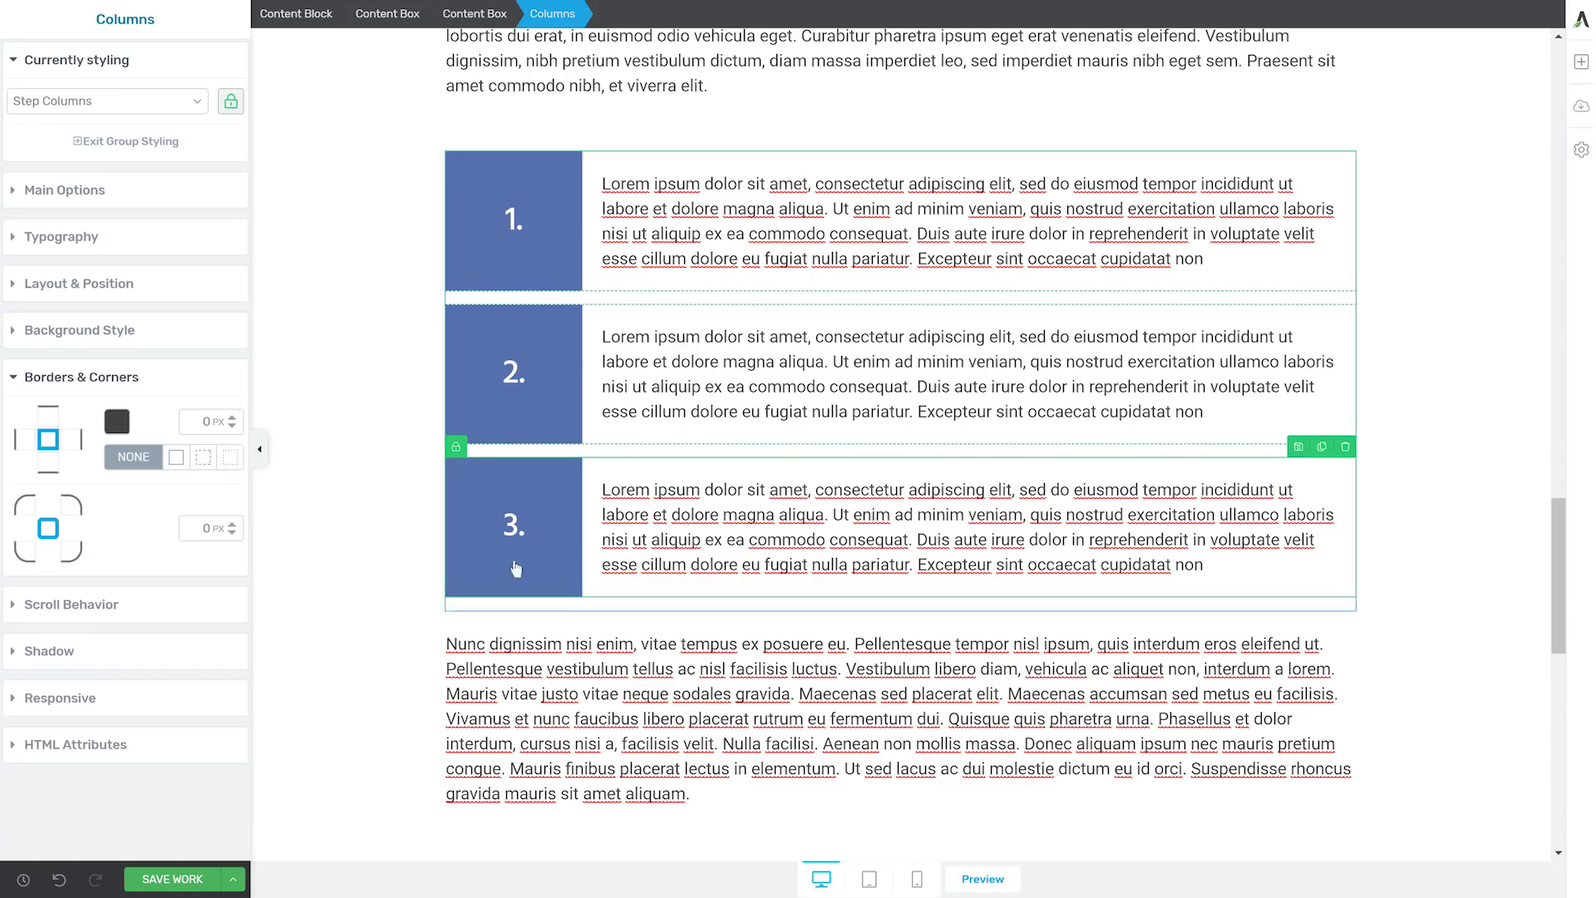
click(482, 20)
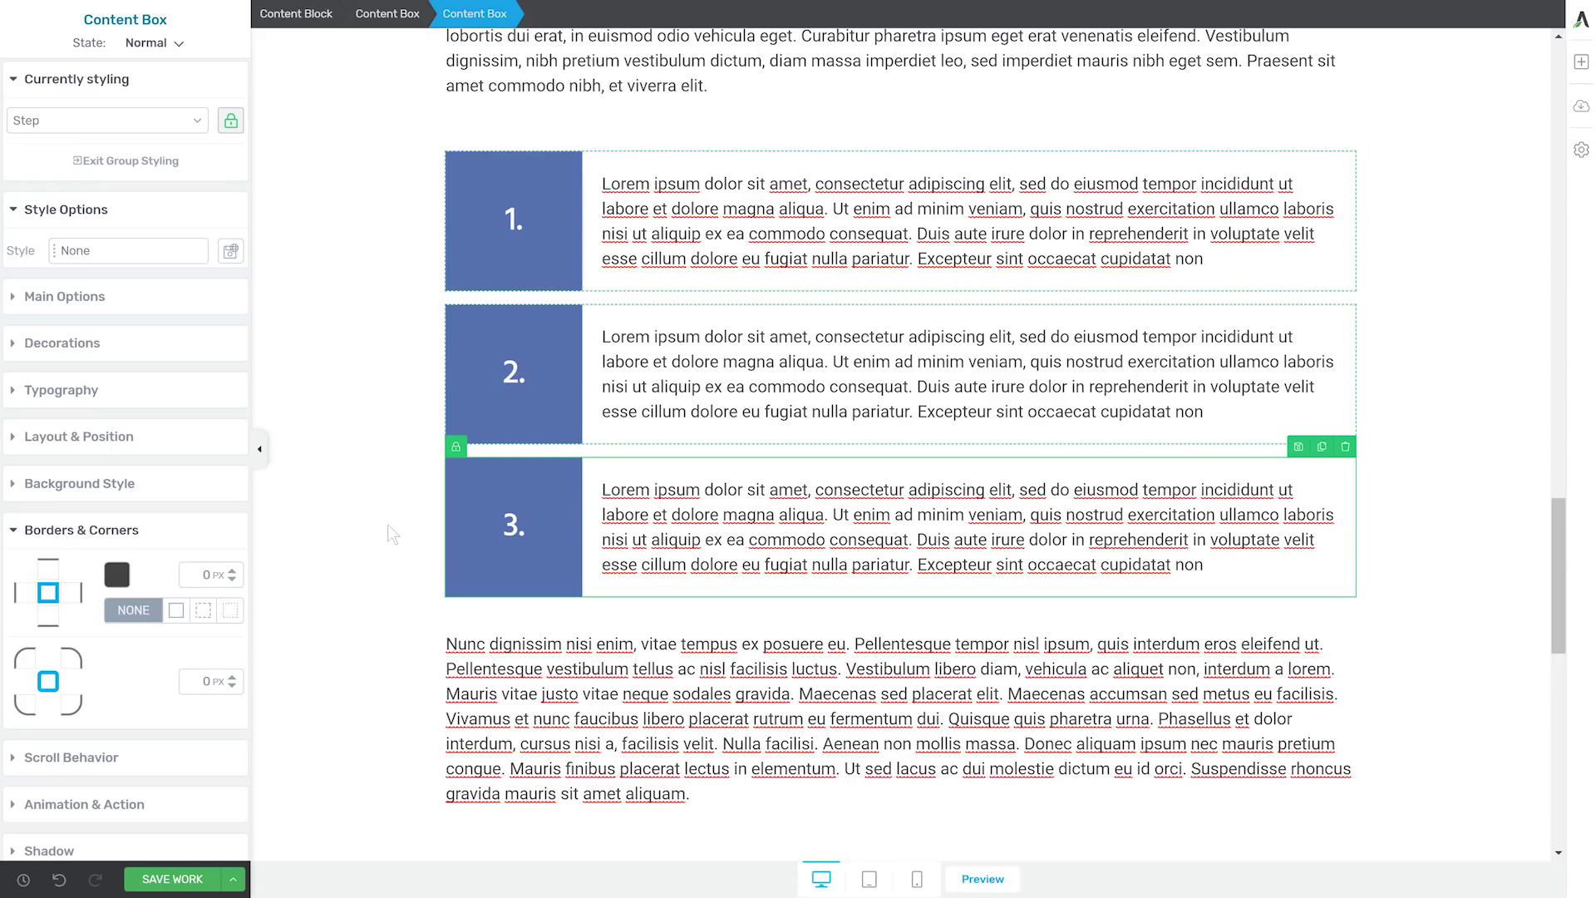
Duplicate the third step and renumber the copy '4.'.
click(1321, 447)
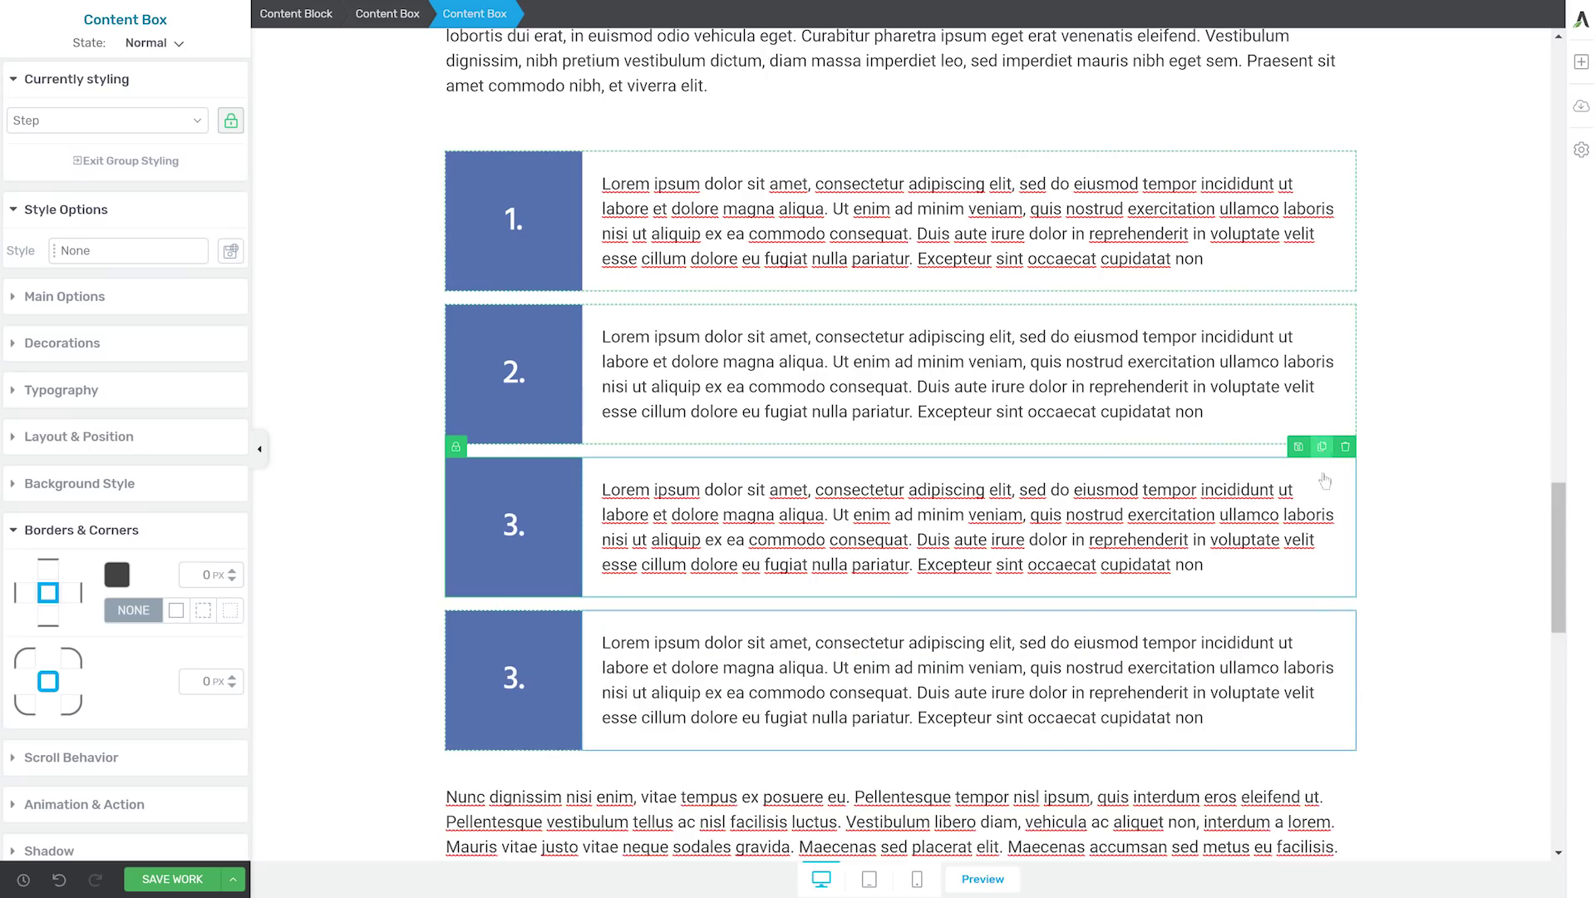
double_click(507, 675)
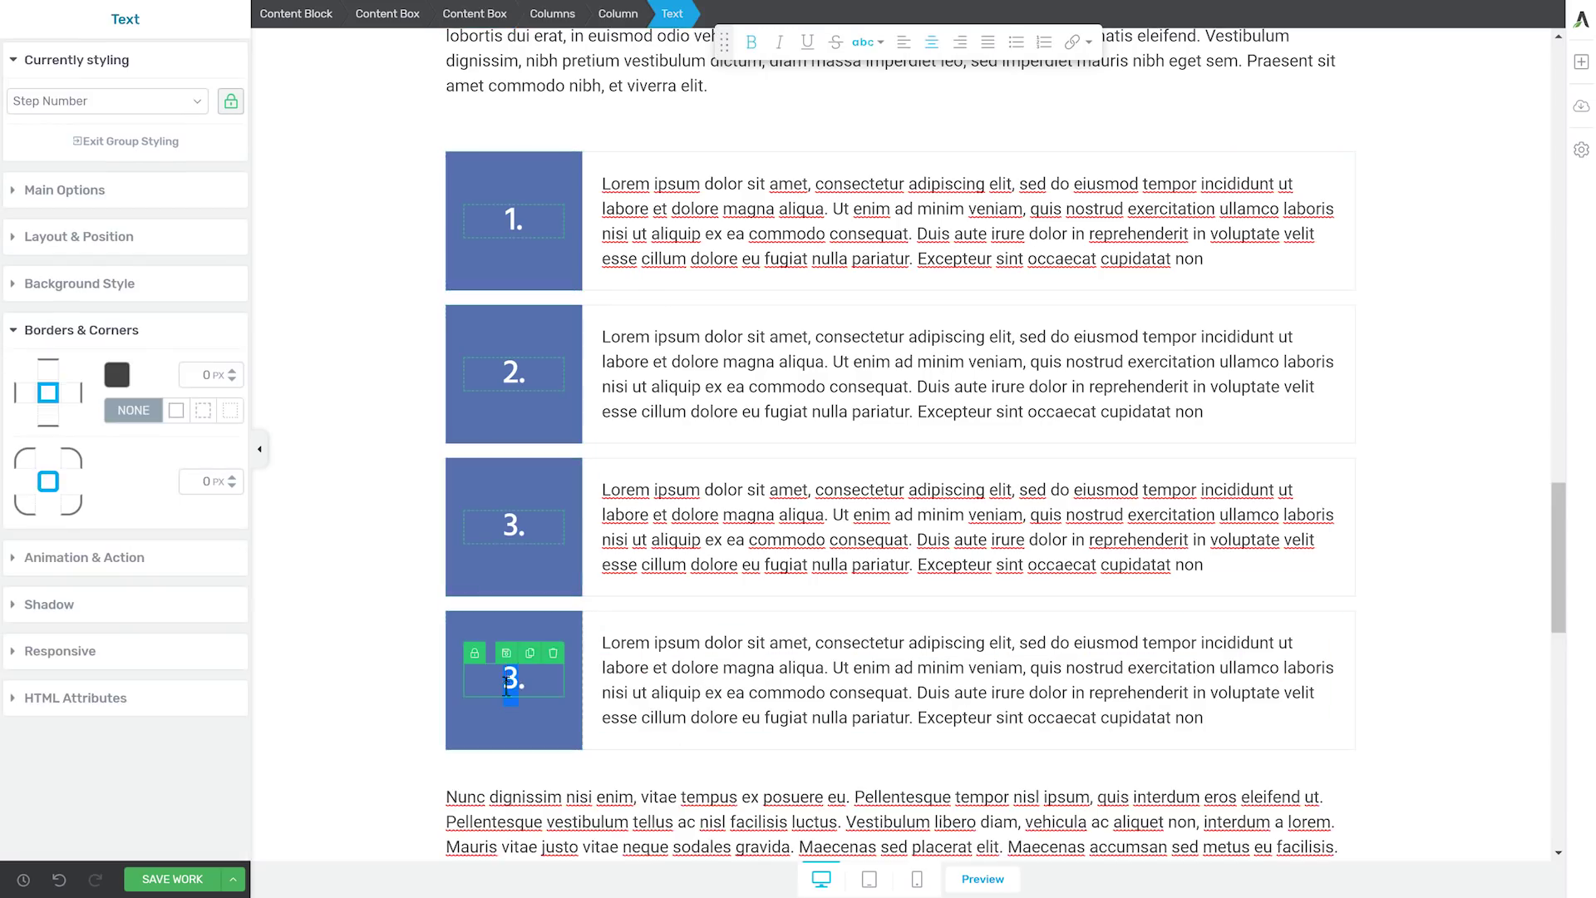
text(4)
click(1404, 615)
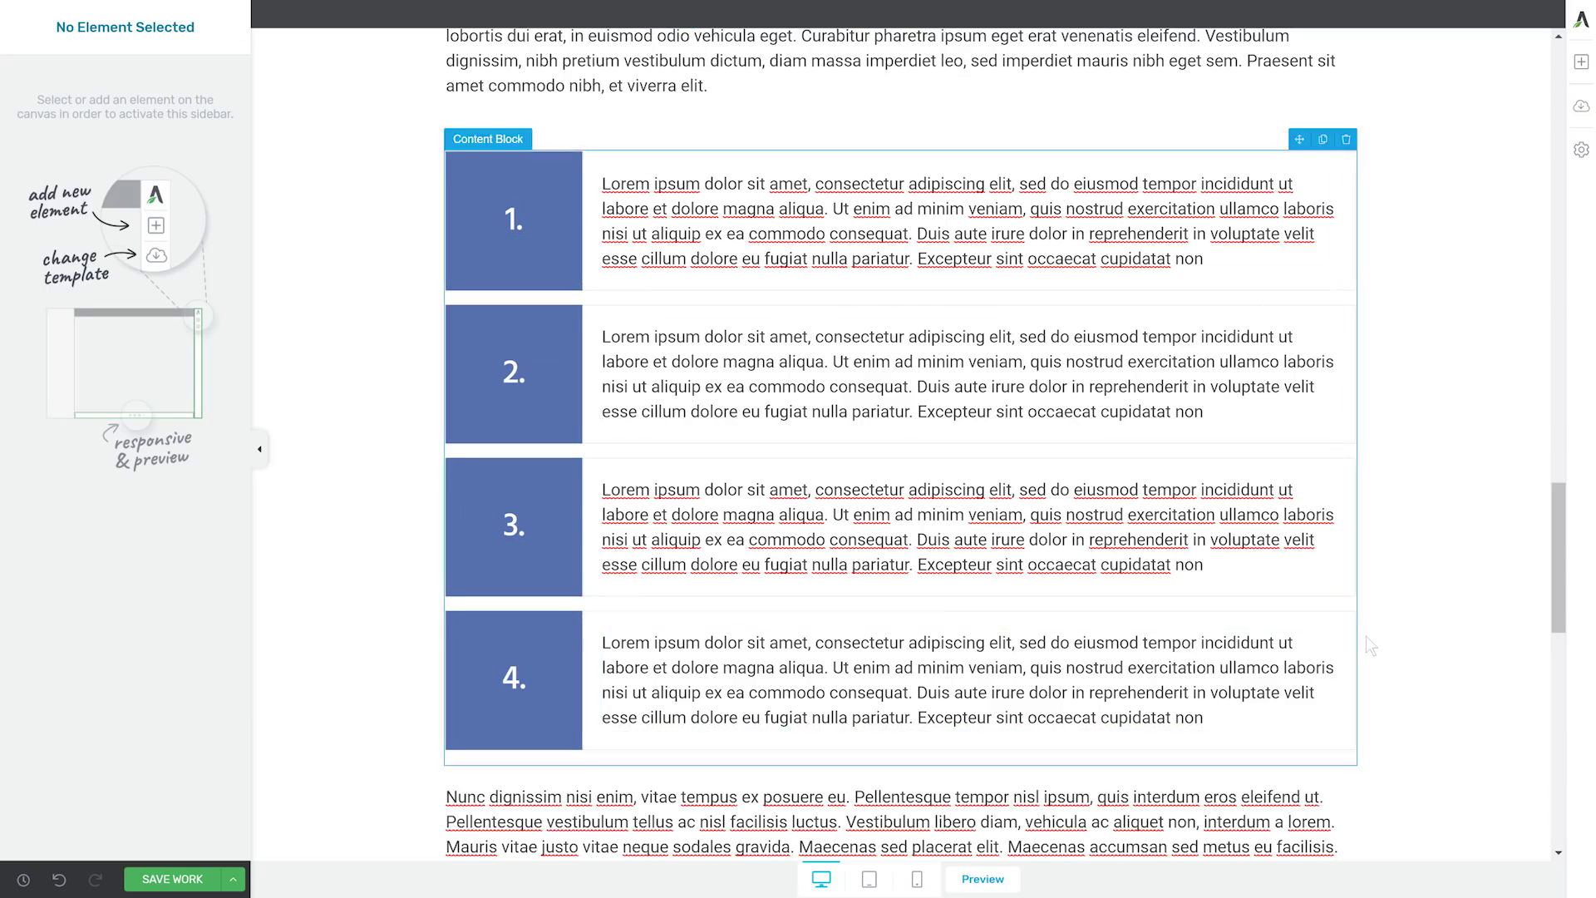
scroll(1372, 619, up, 2)
scroll(1209, 408, down, 3)
scroll(1225, 412, down, 2)
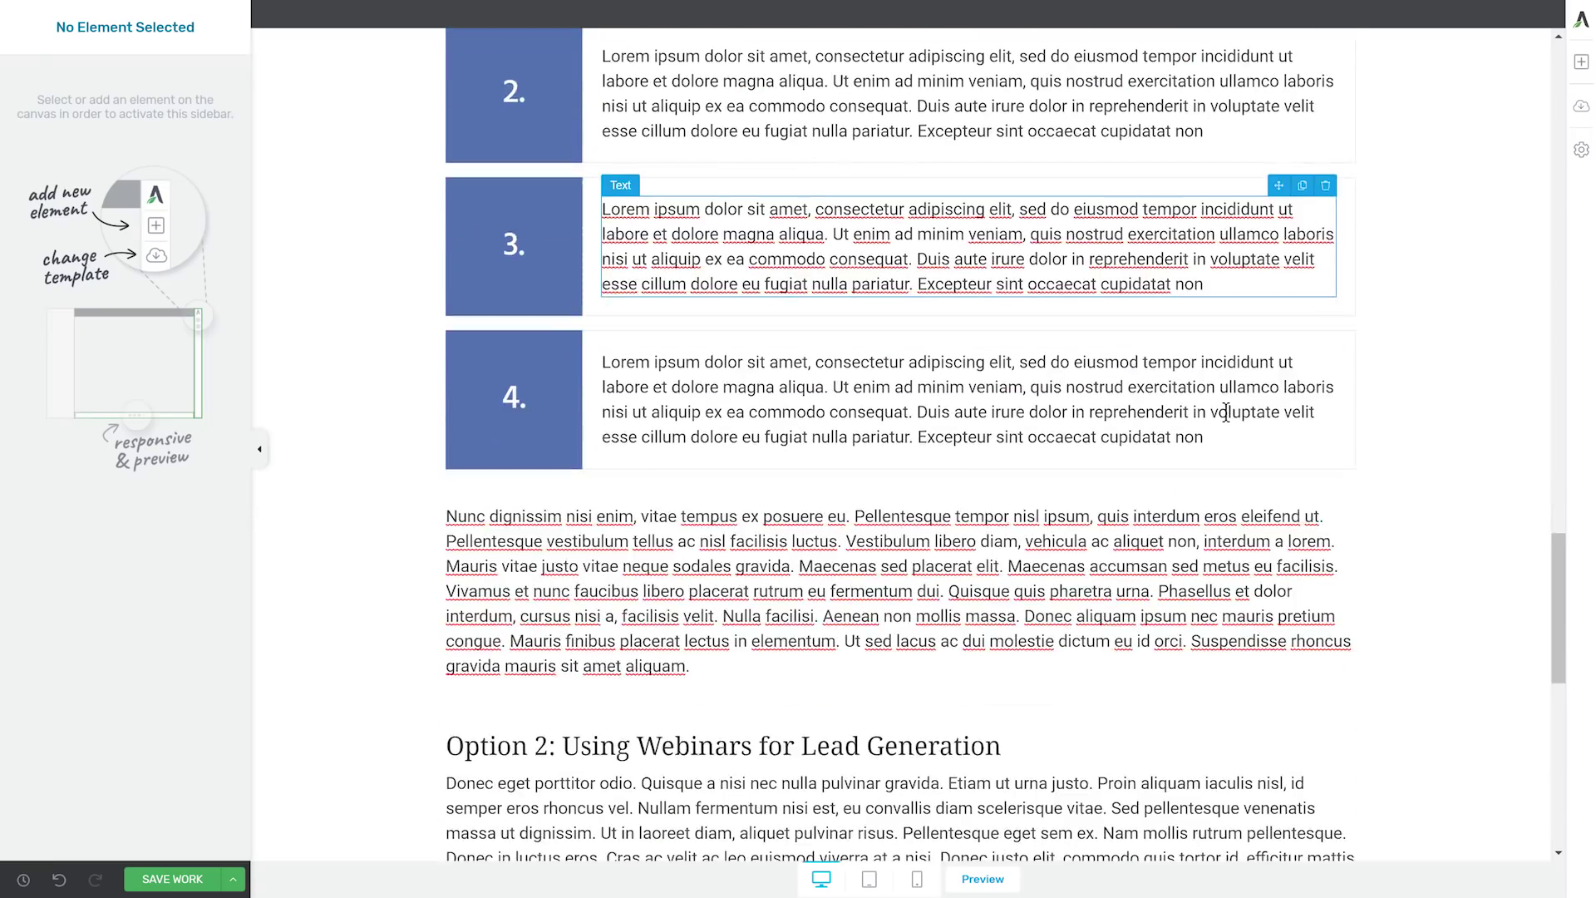
scroll(1225, 412, up, 3)
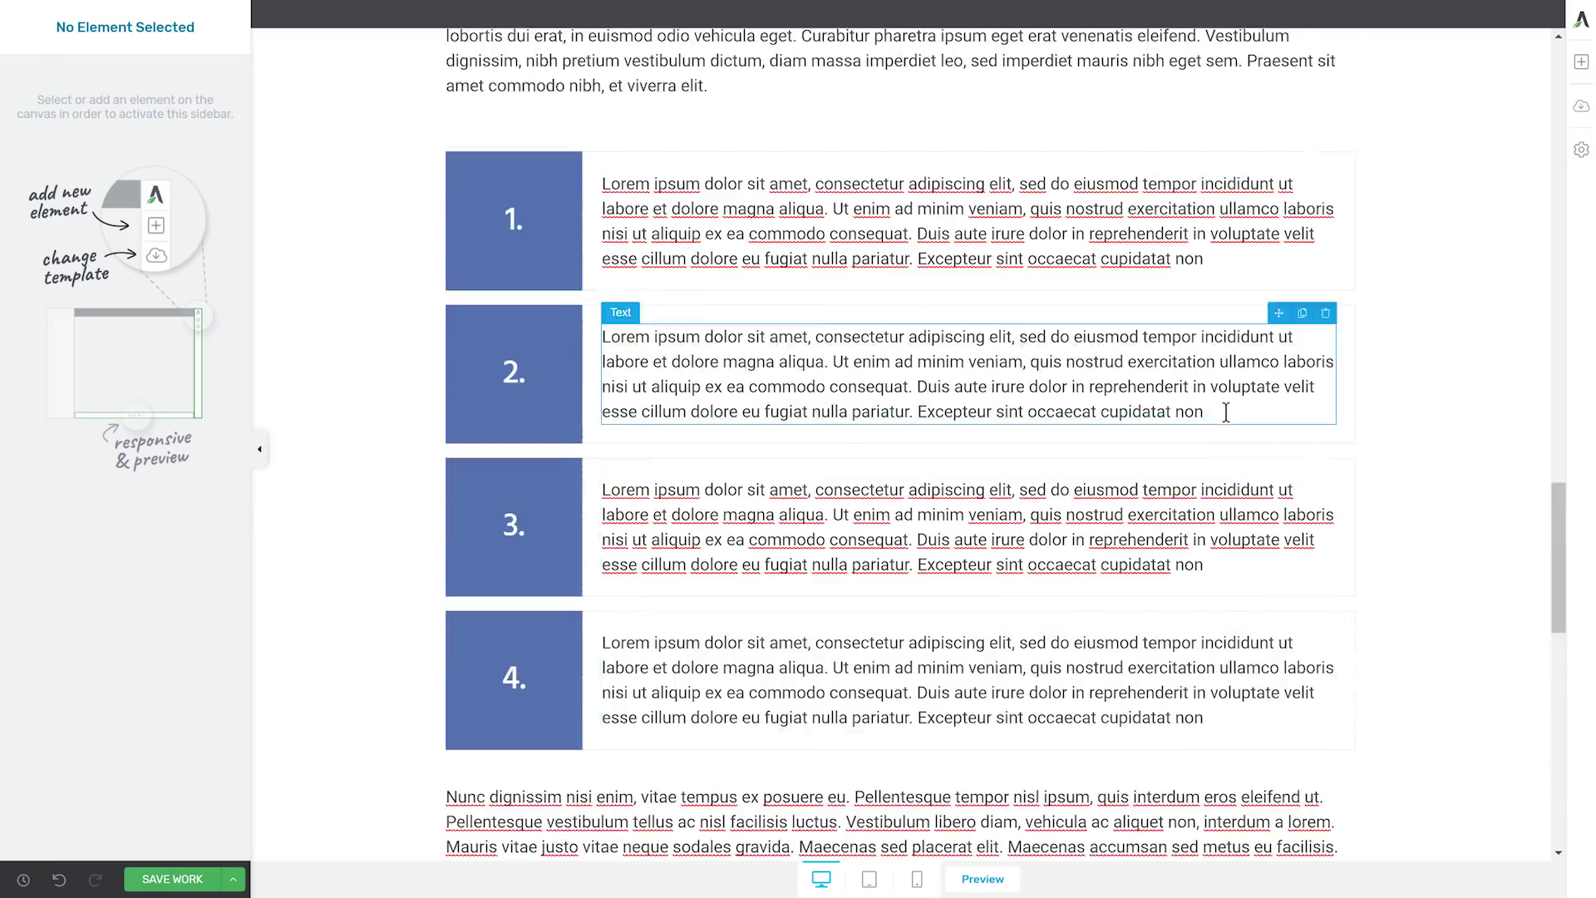
click(872, 280)
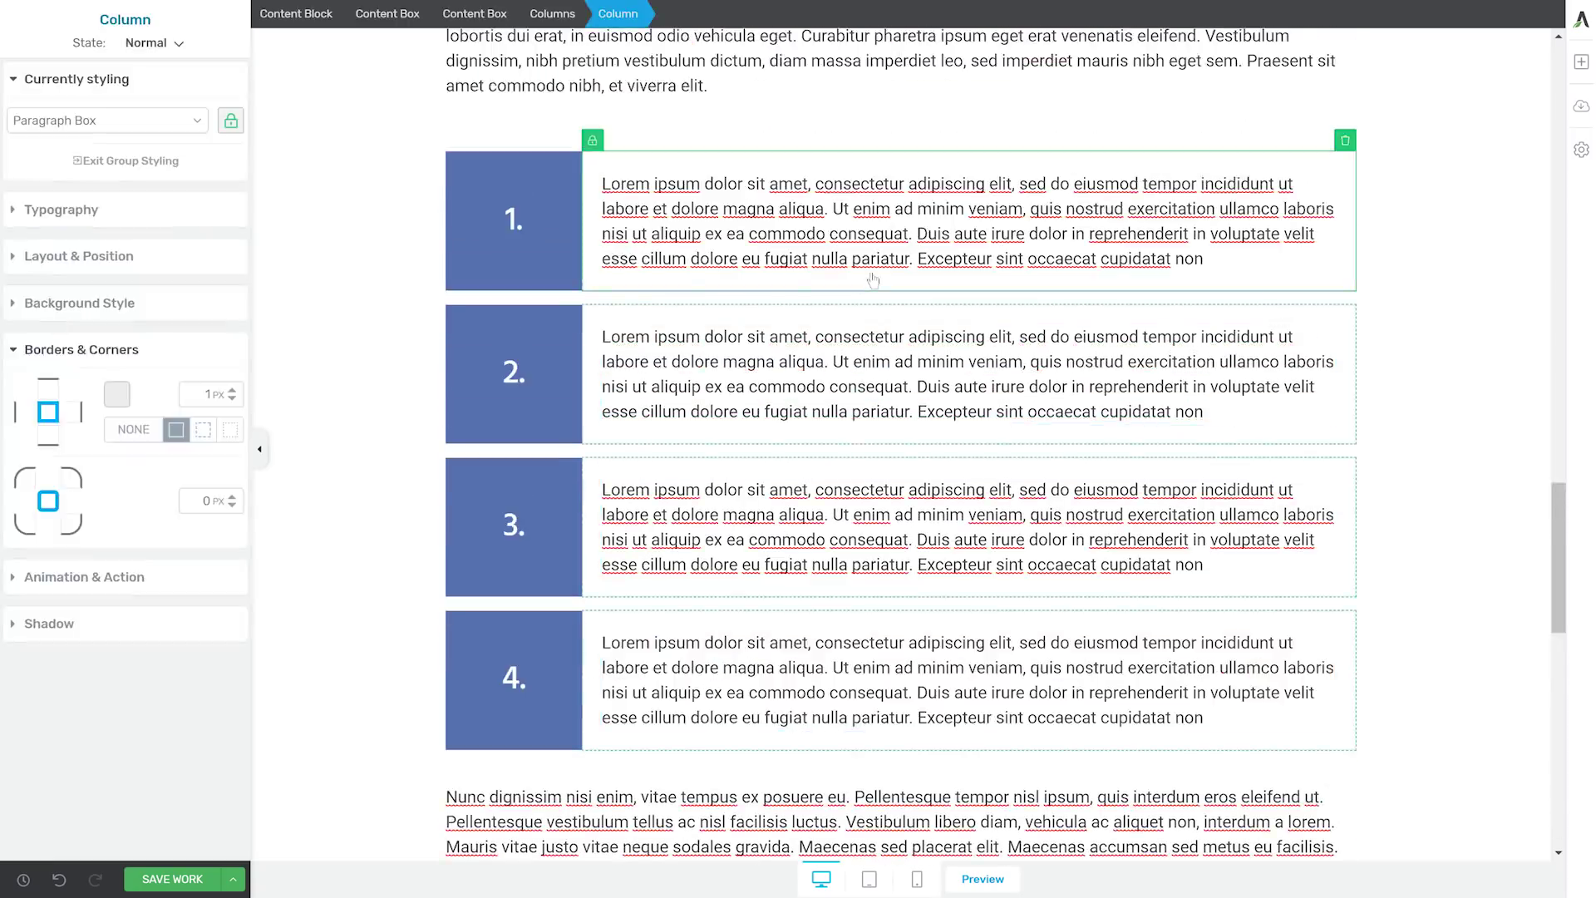
click(315, 16)
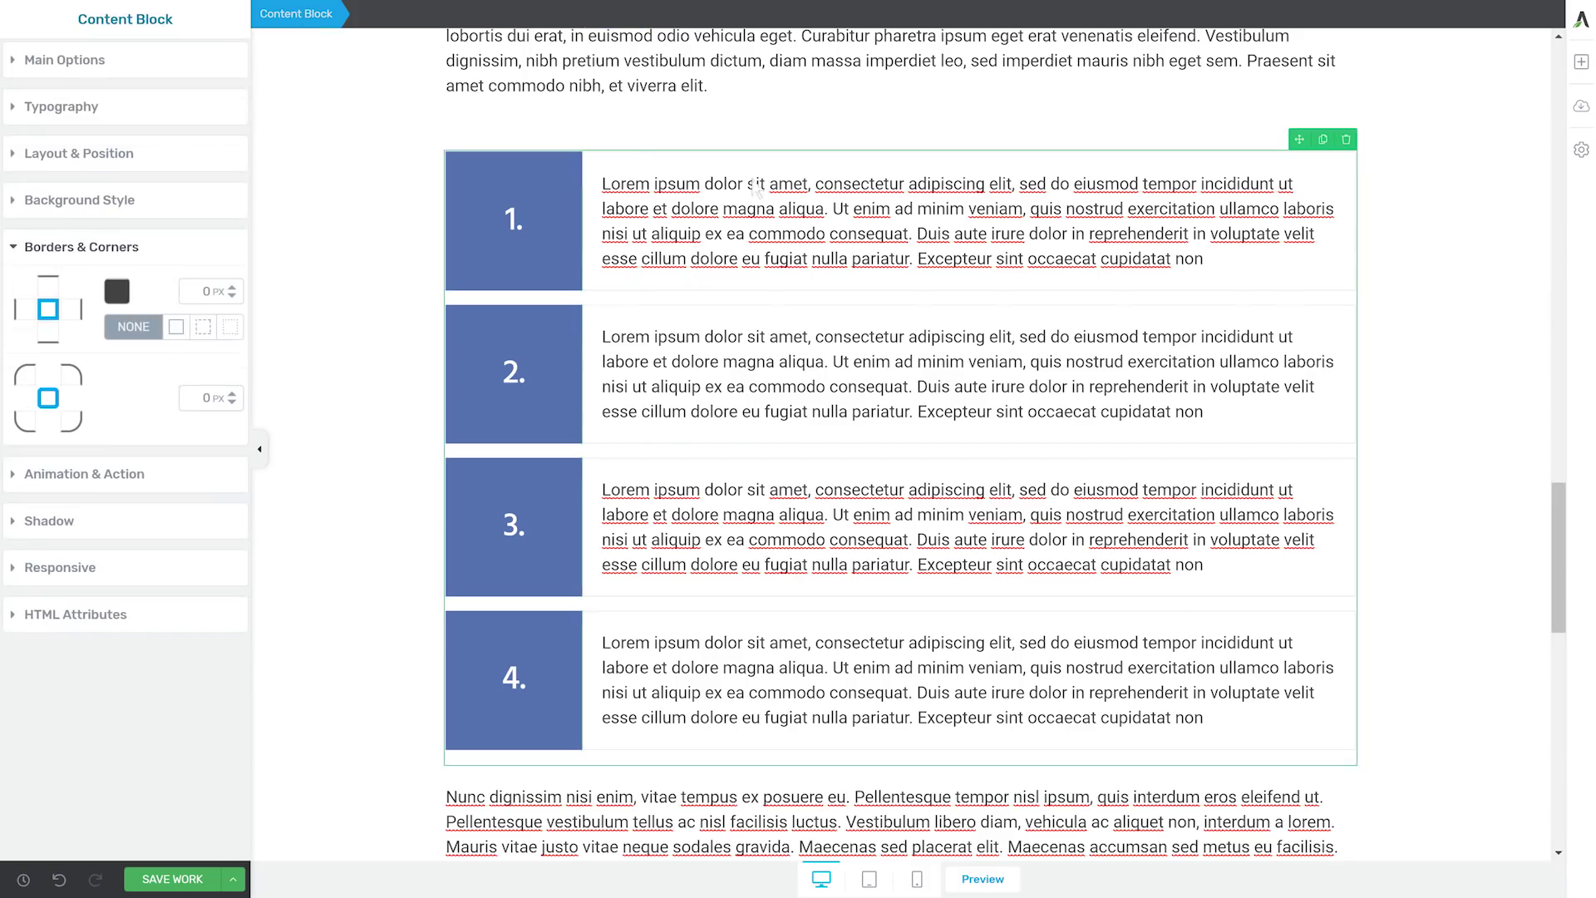
click(1323, 139)
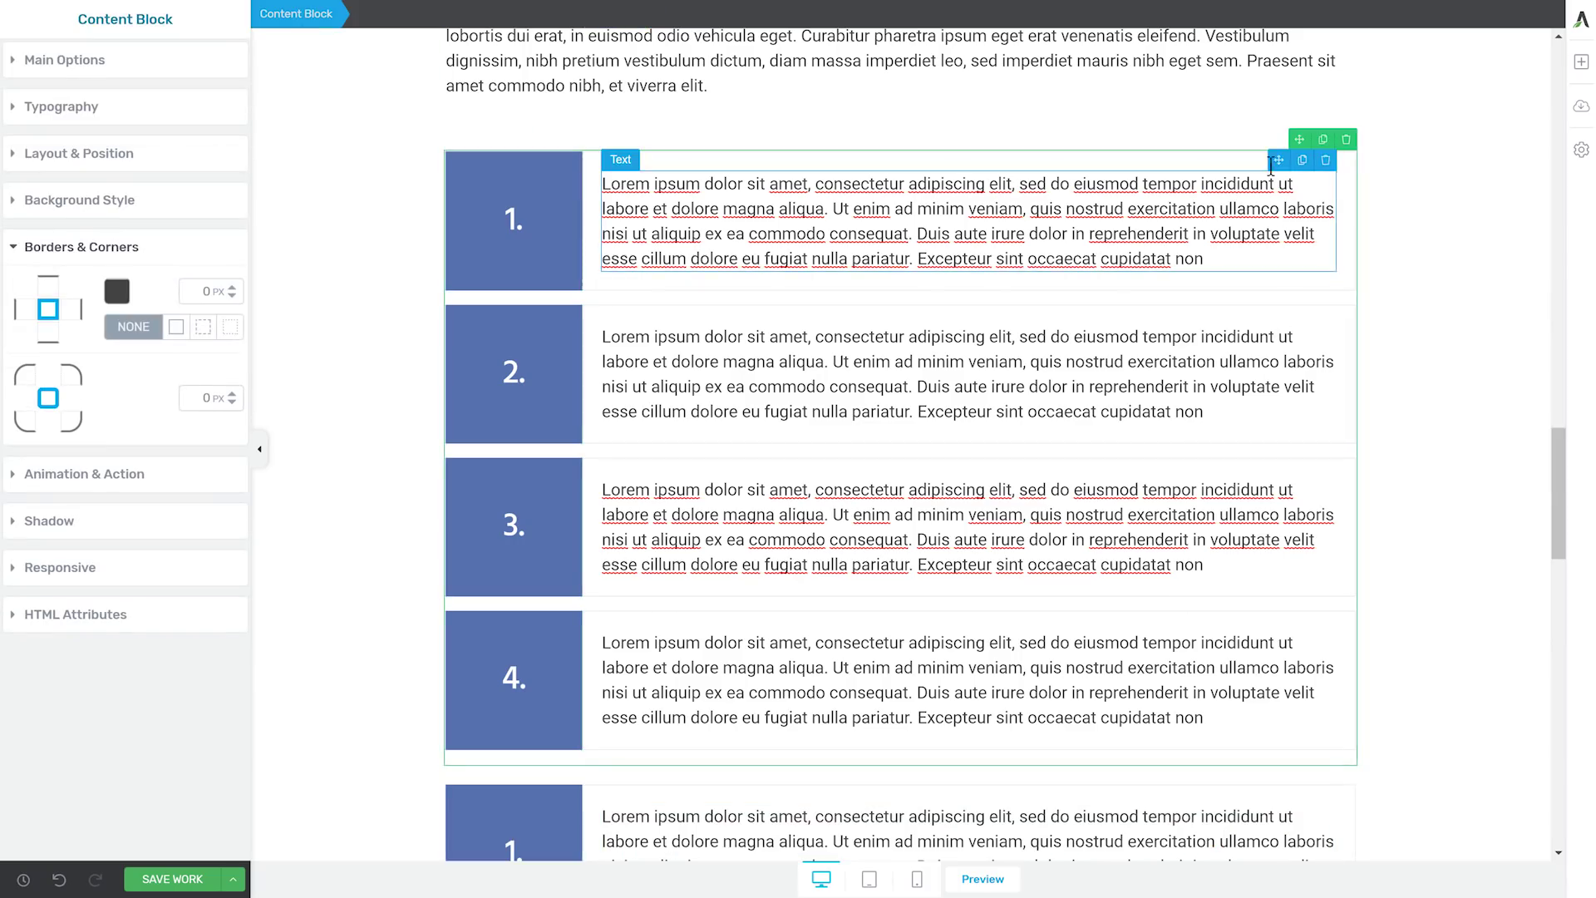
drag(1253, 526, 899, 283)
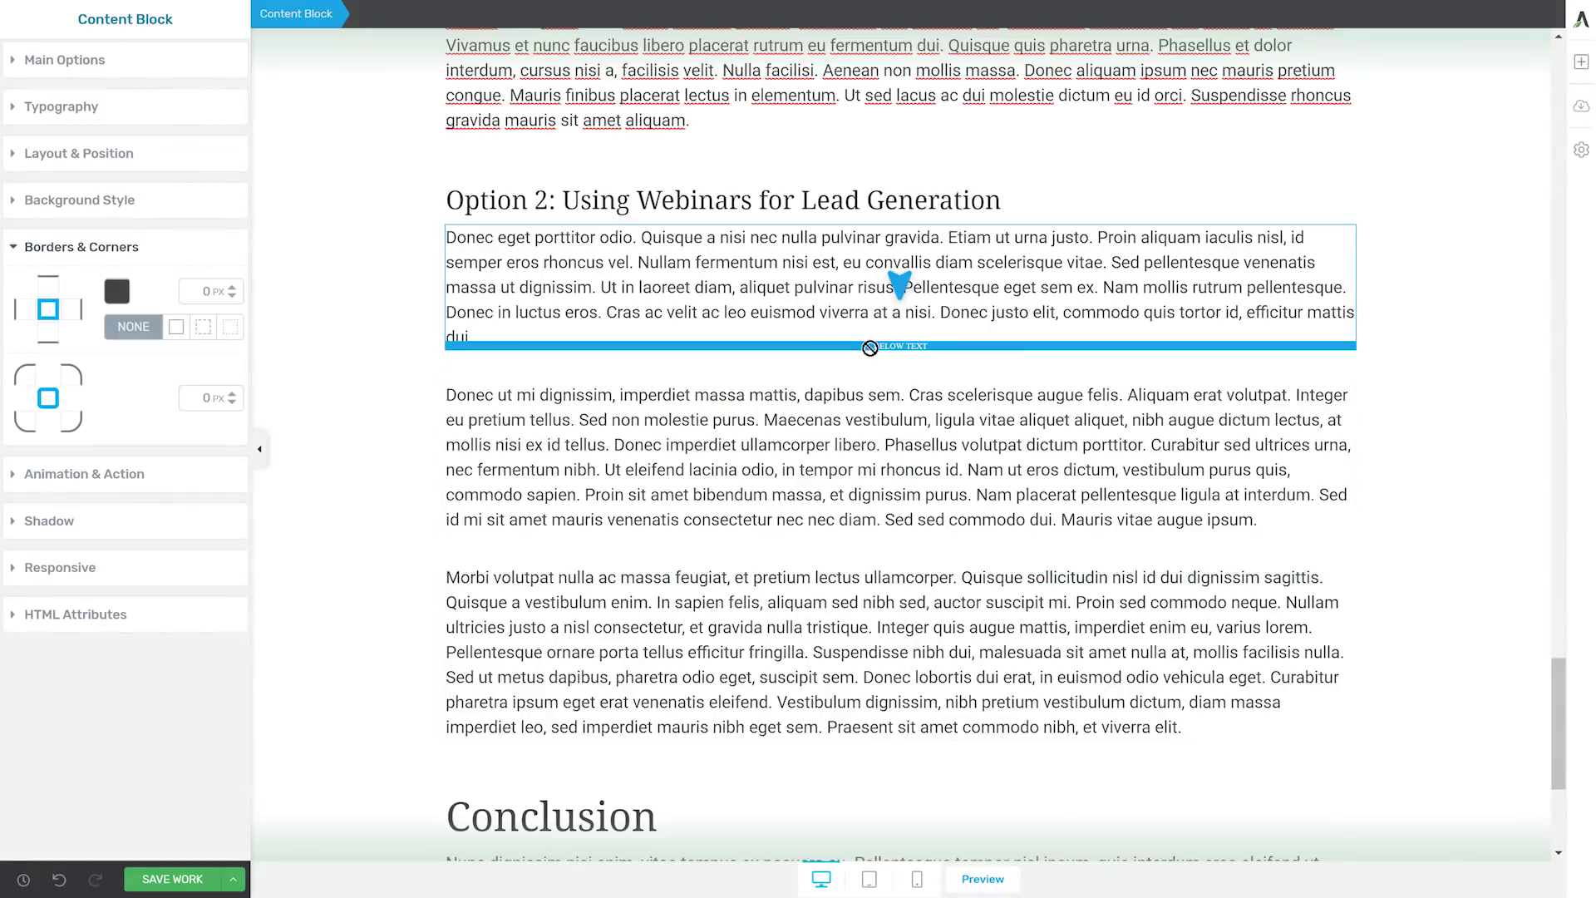
drag(875, 359, 874, 357)
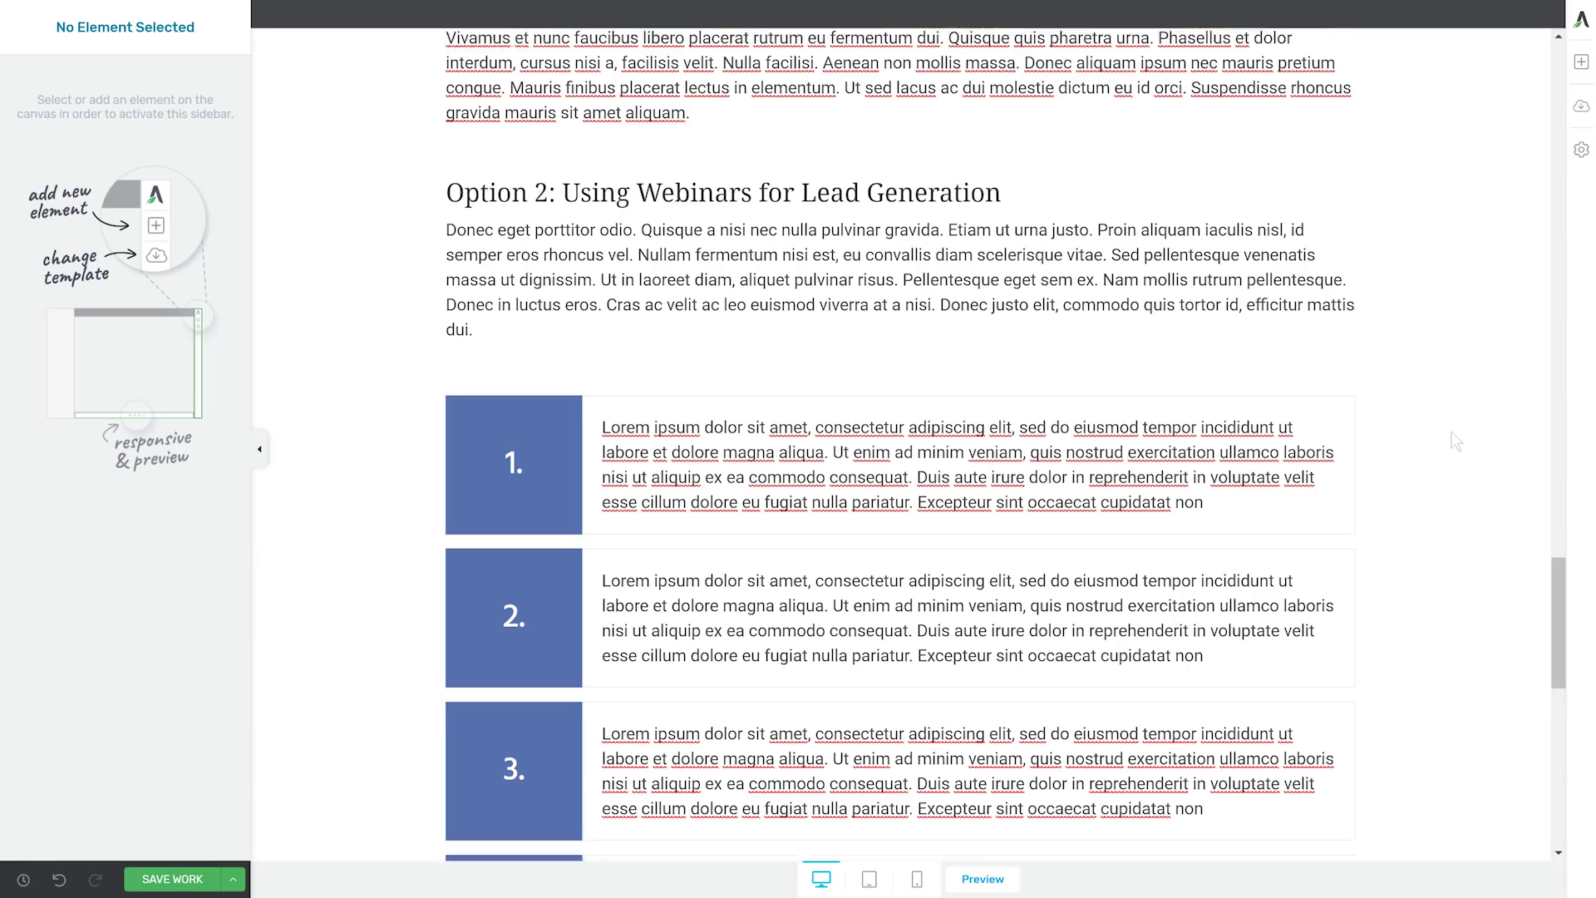
scroll(1330, 624, down, 3)
click(1213, 702)
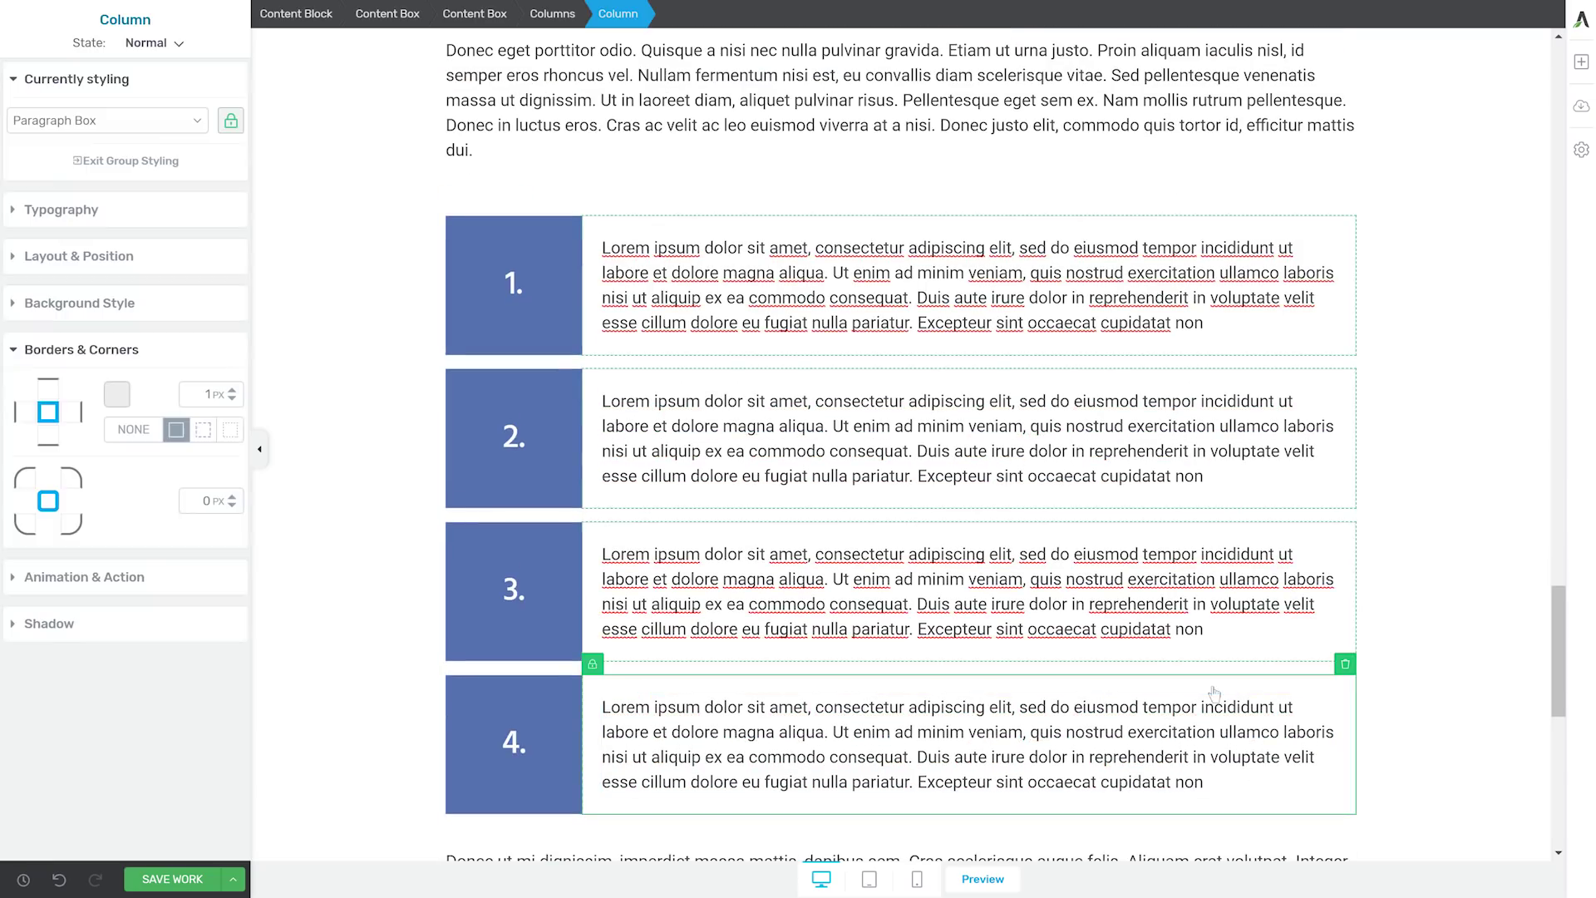
click(475, 13)
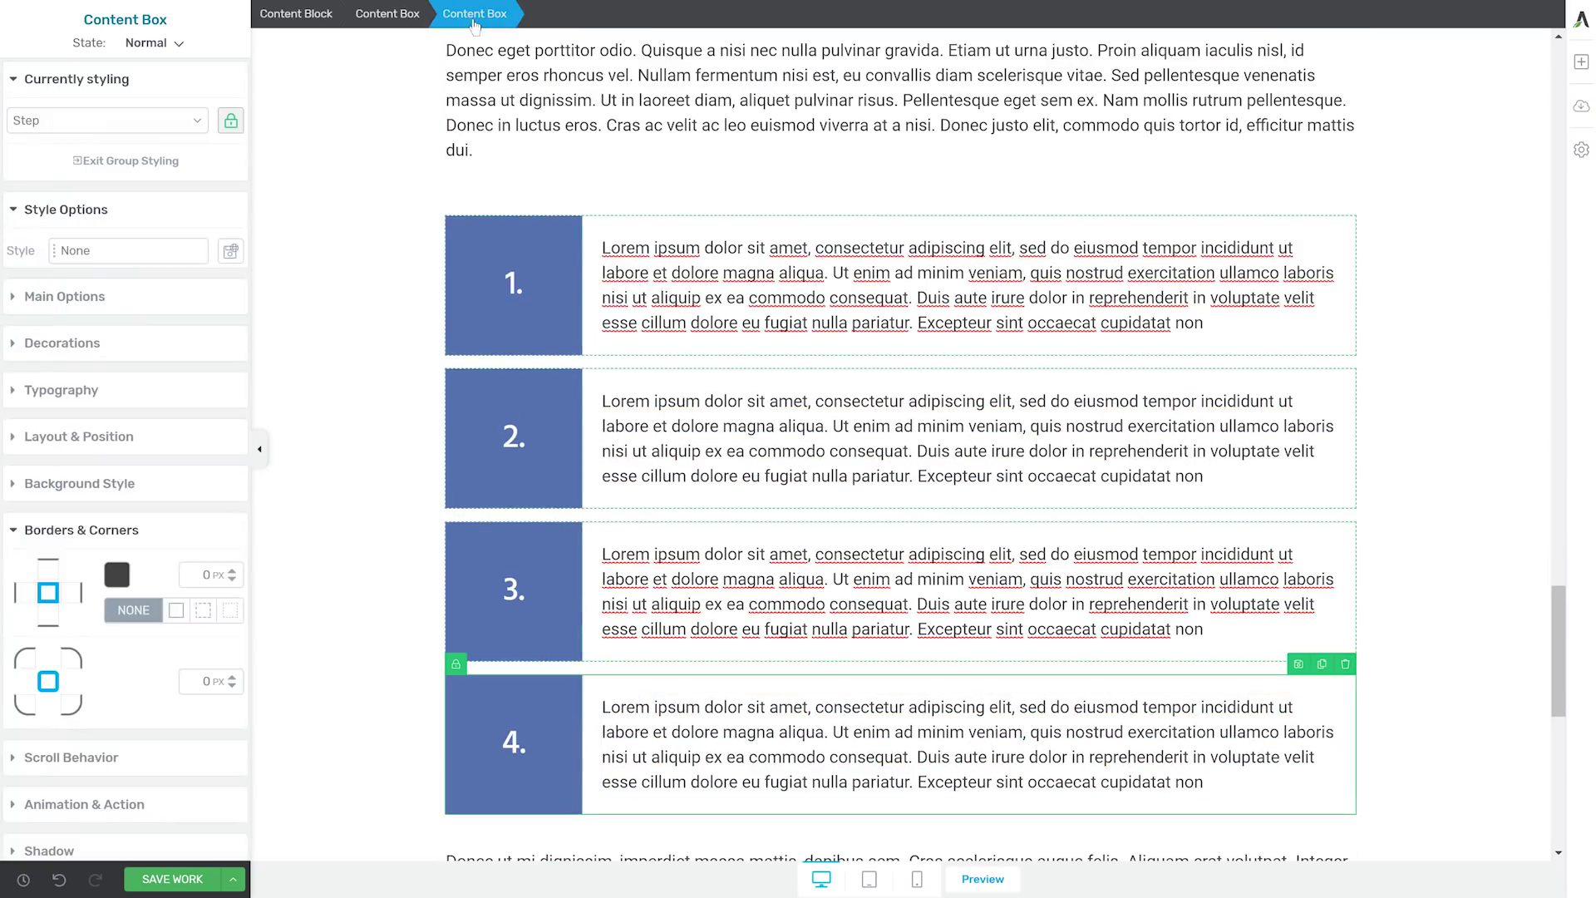
click(1345, 663)
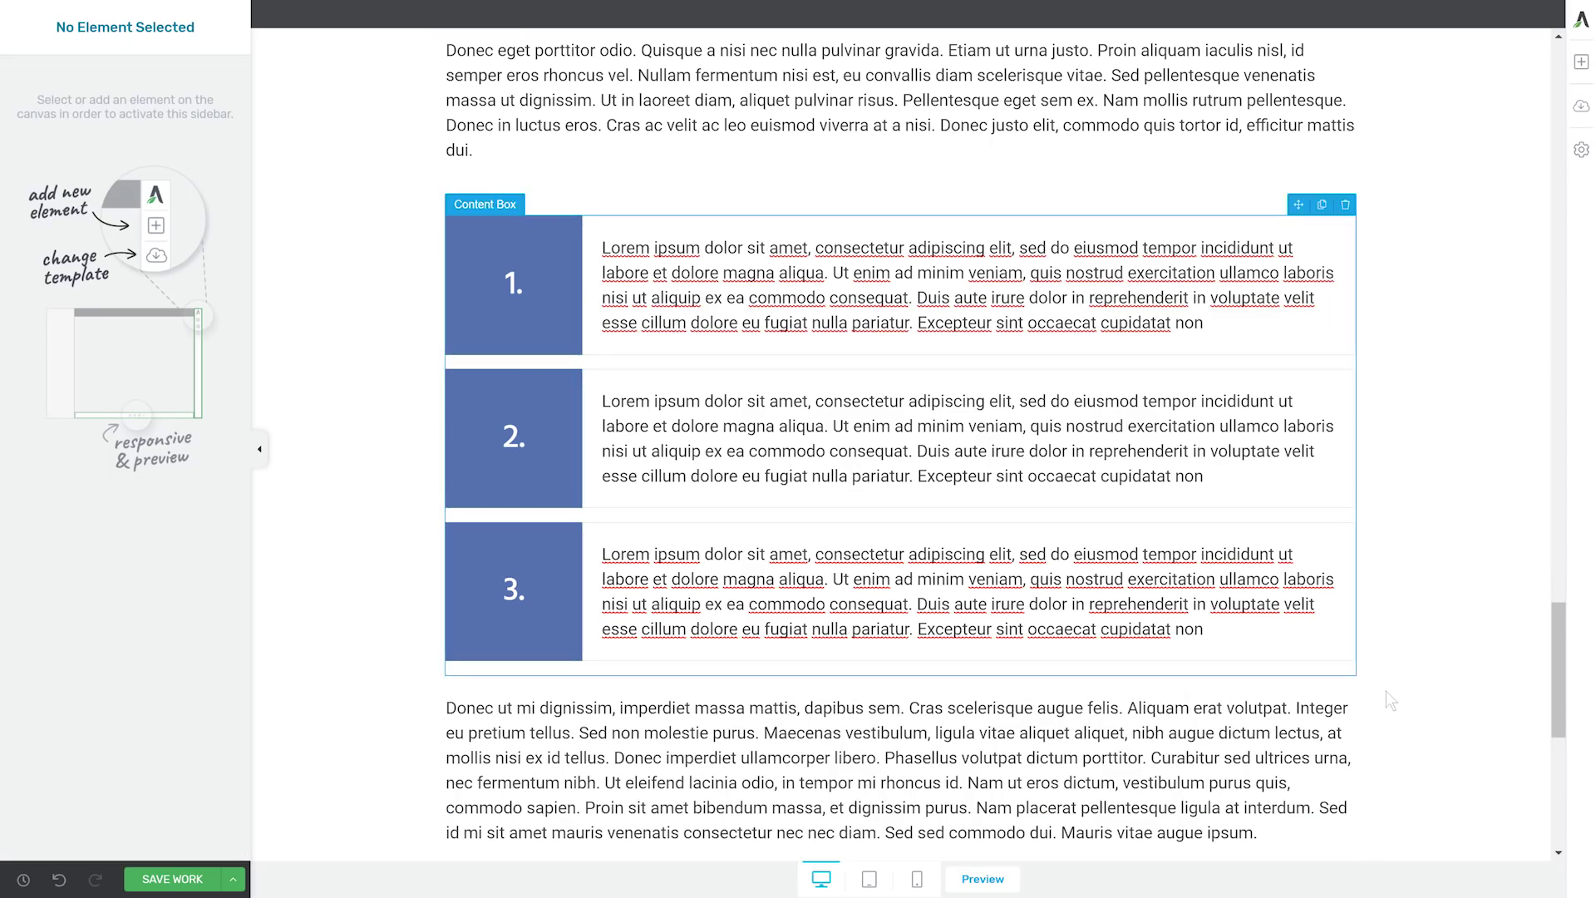
scroll(1406, 625, up, 15)
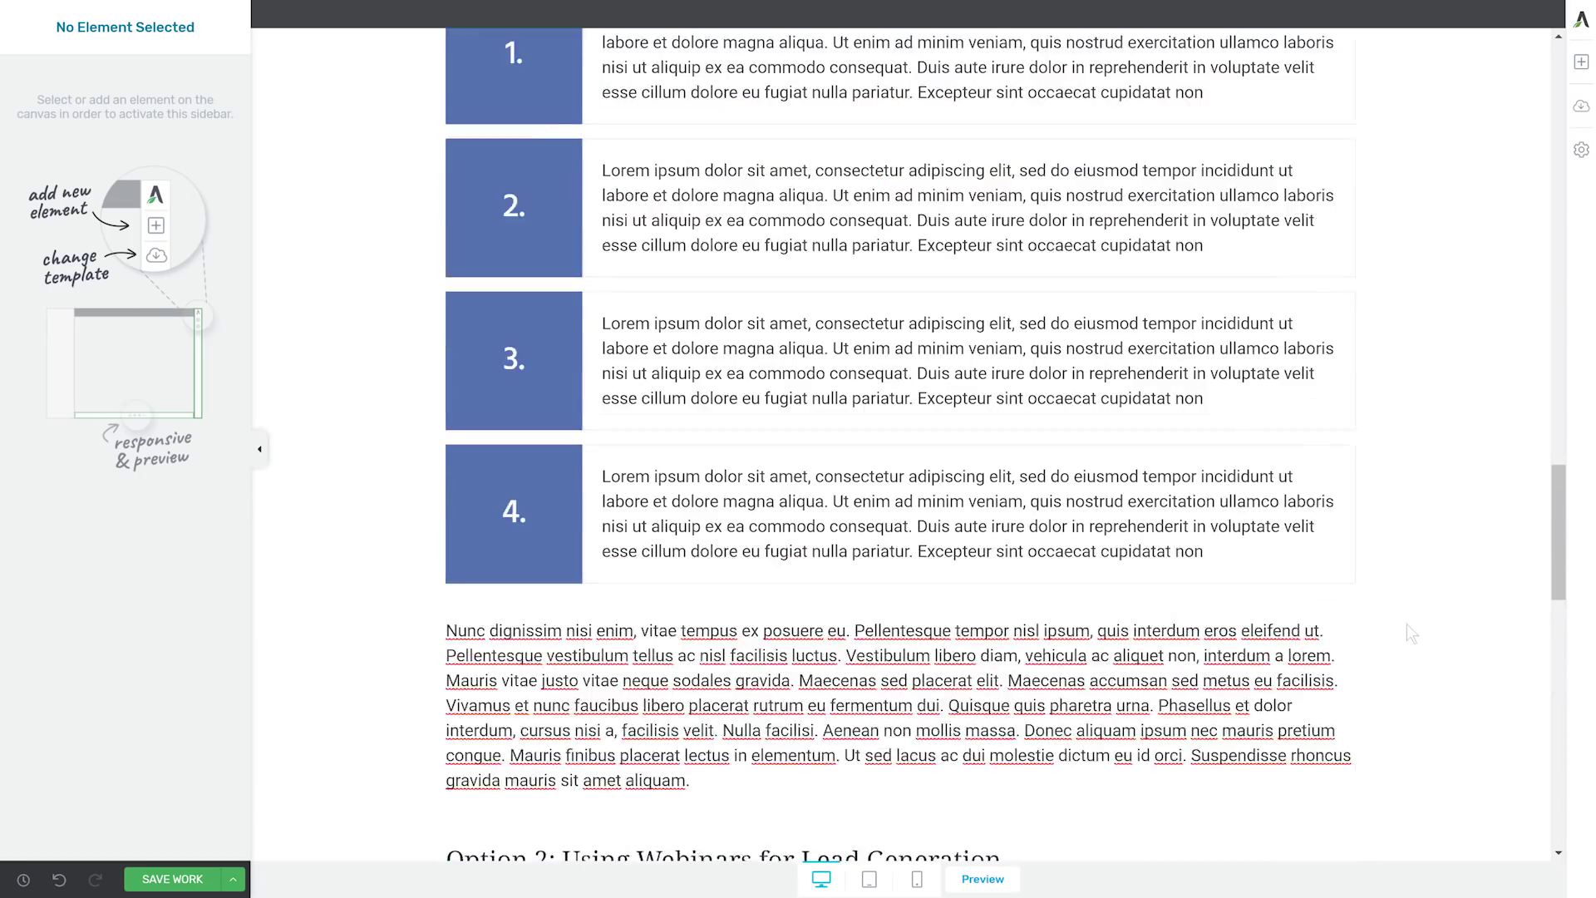
scroll(1271, 528, down, 2)
scroll(1271, 527, down, 15)
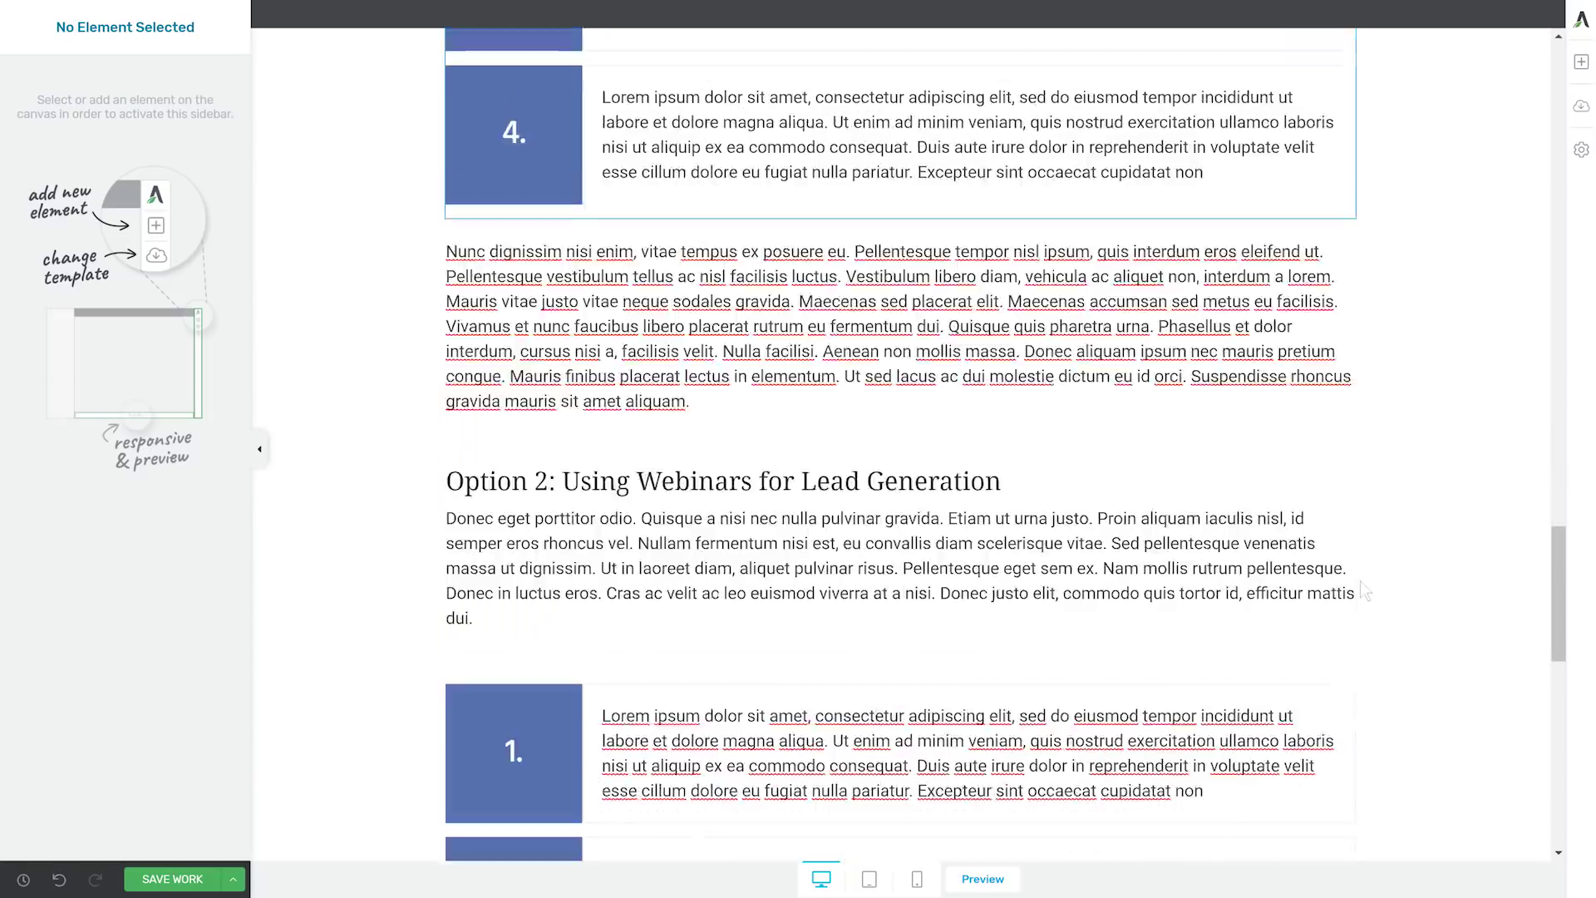
scroll(1432, 512, up, 12)
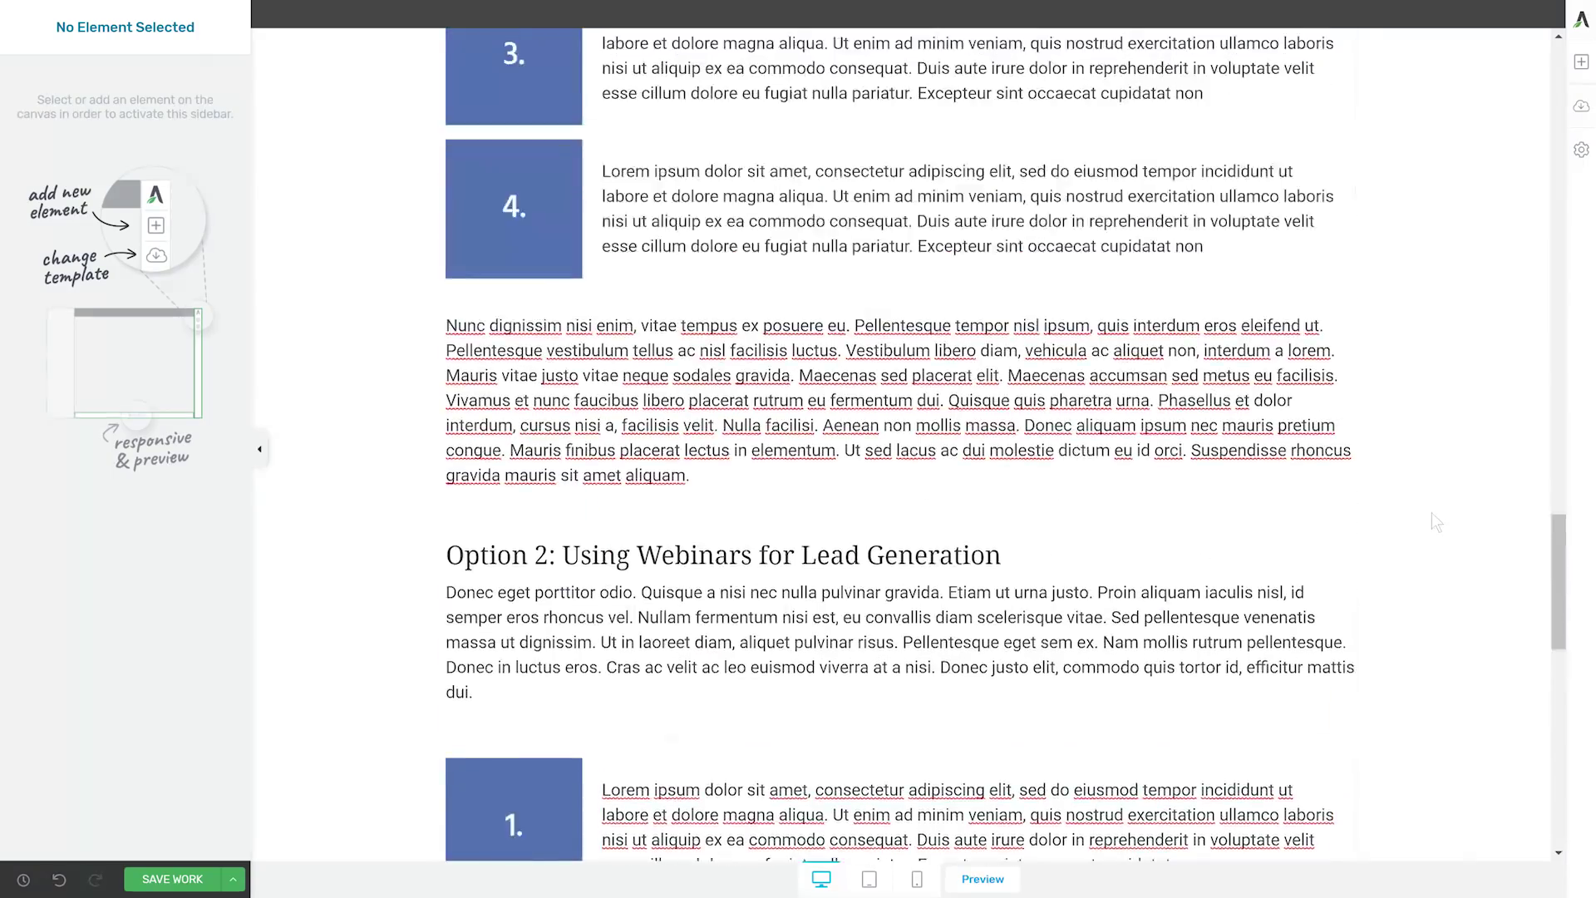
scroll(1431, 512, up, 1)
scroll(1432, 512, down, 1)
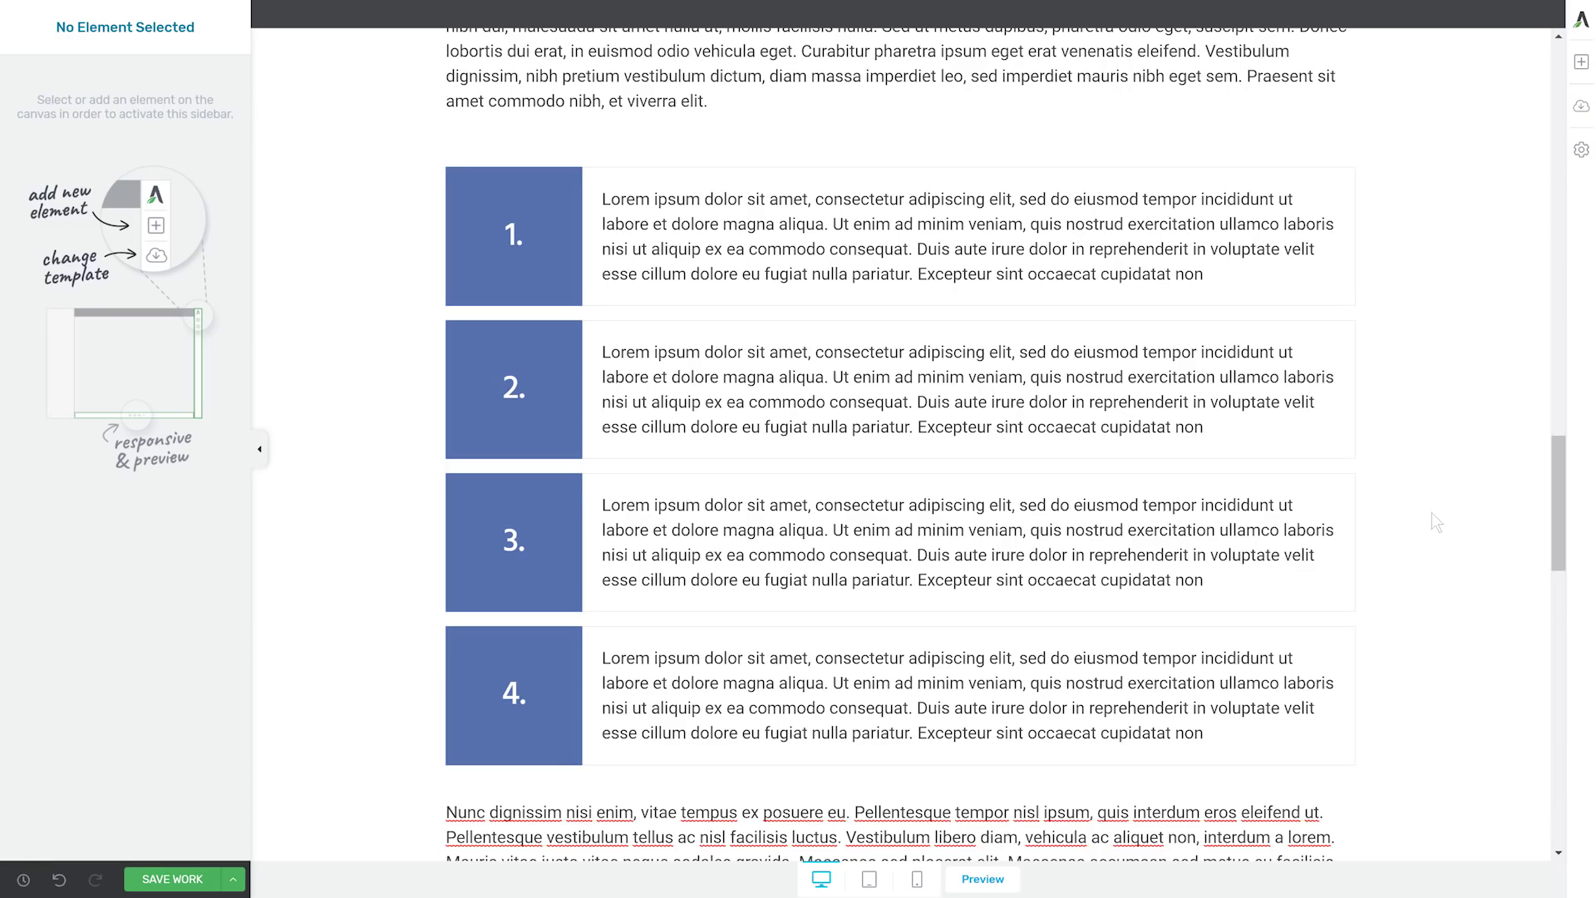
scroll(1432, 512, down, 4)
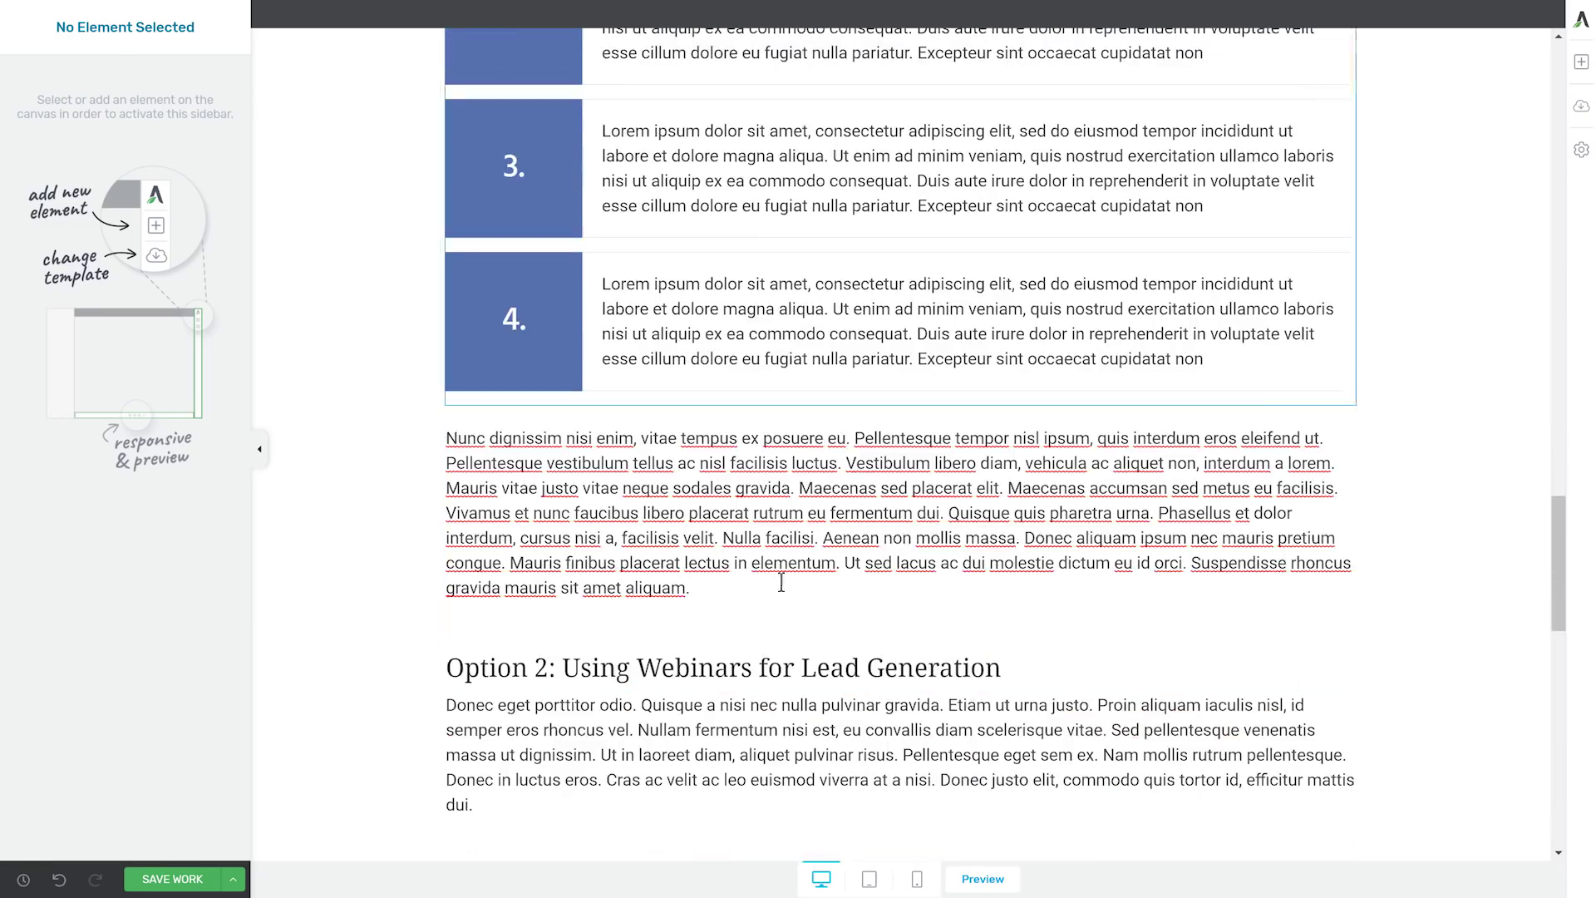
scroll(1447, 468, up, 3)
scroll(1446, 468, up, 3)
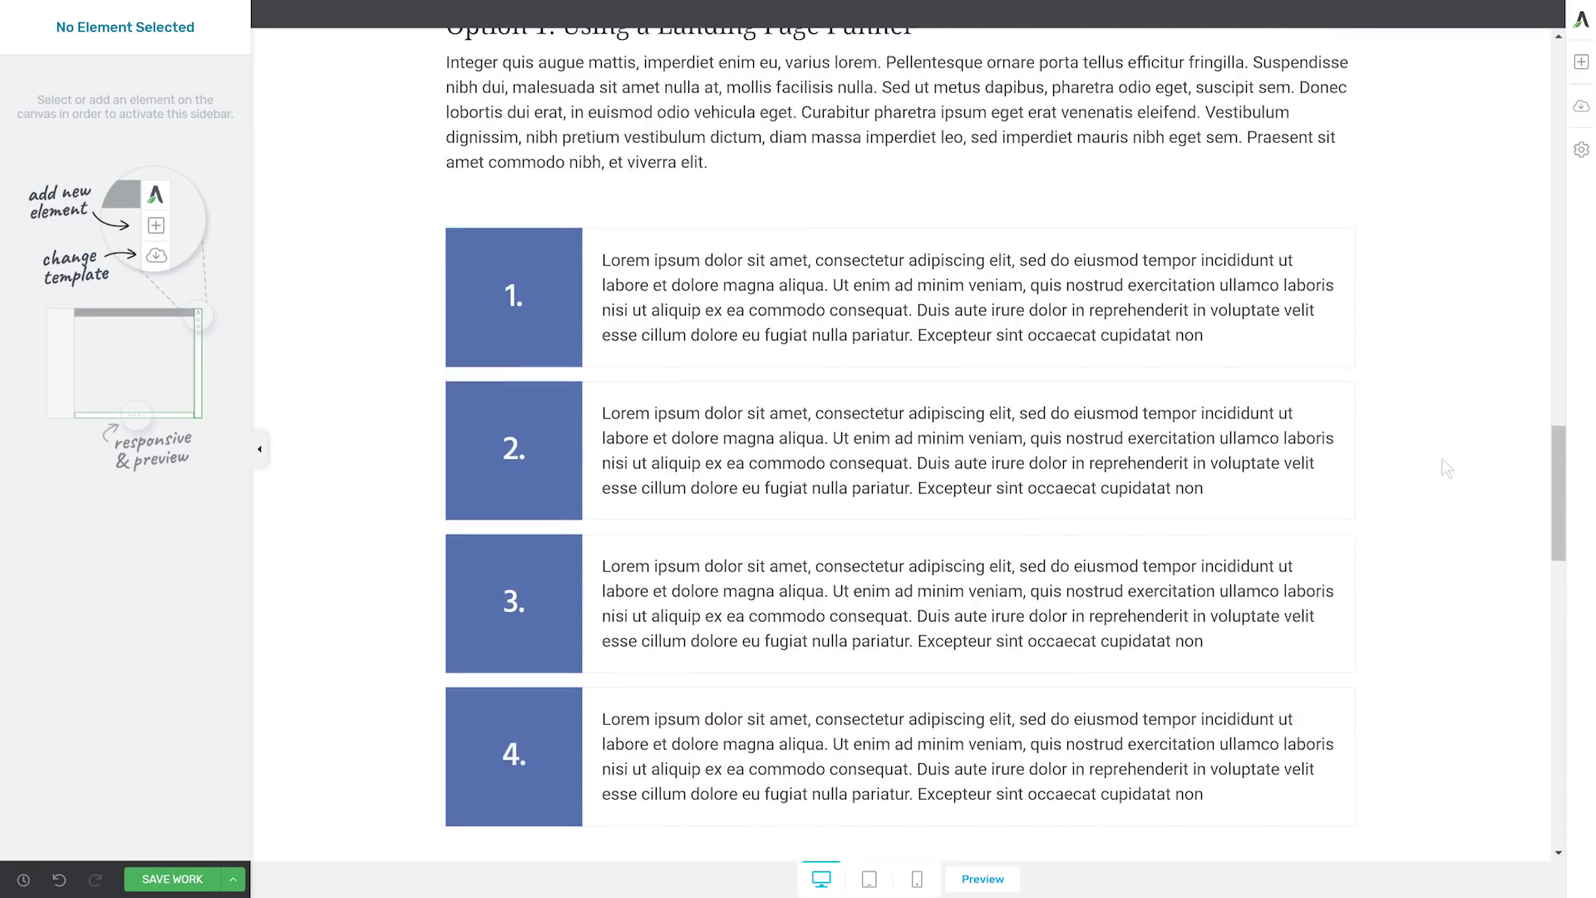
scroll(1446, 468, down, 9)
scroll(1447, 468, down, 10)
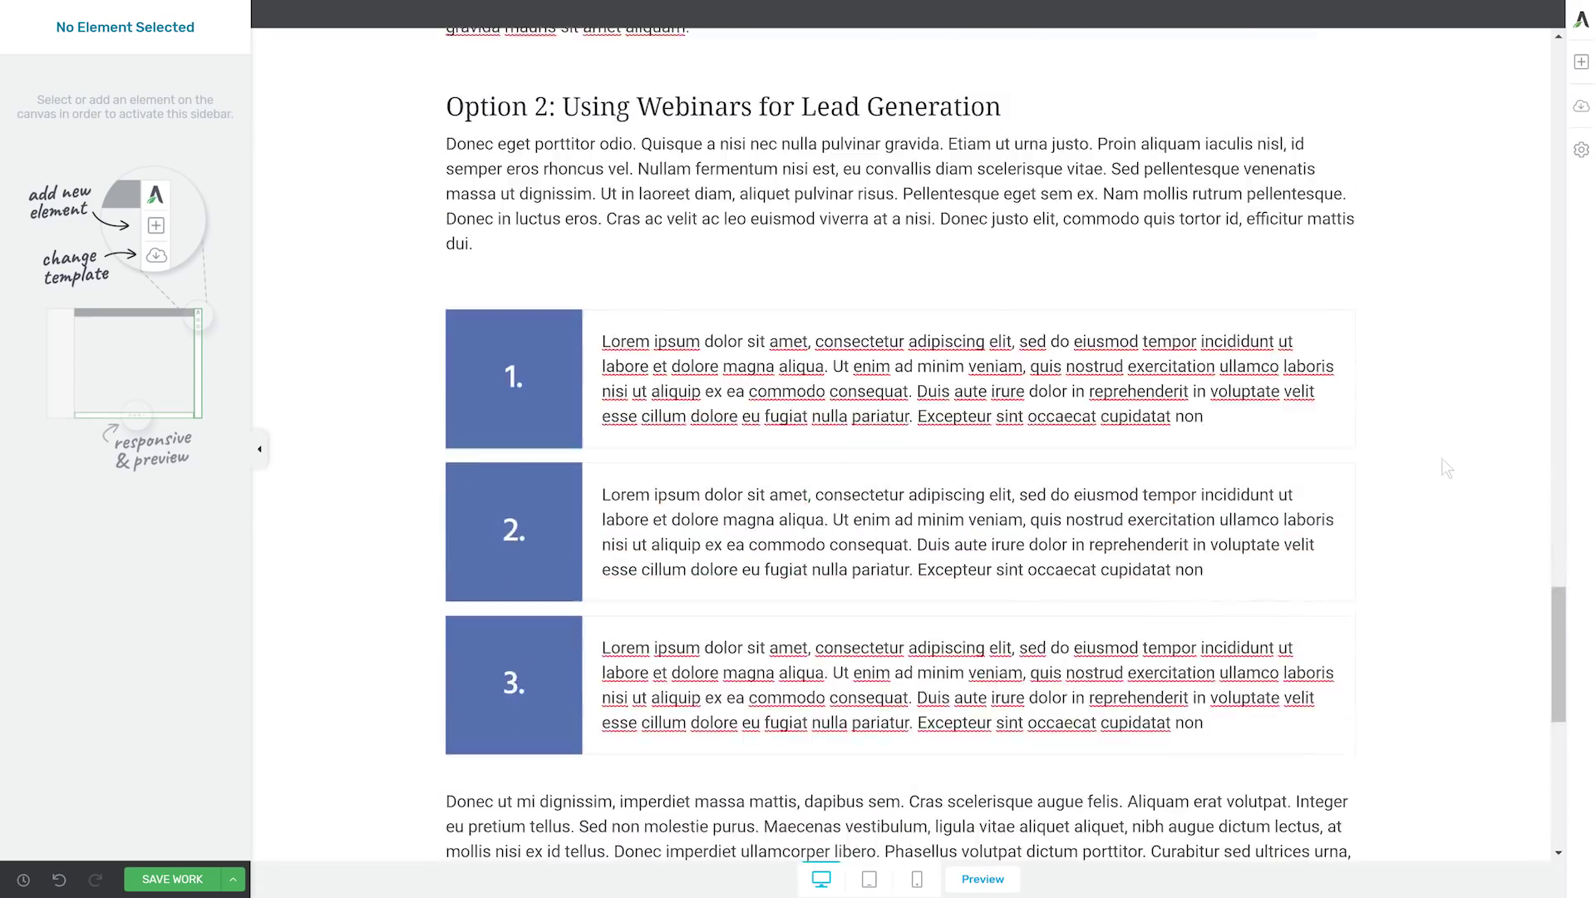
scroll(1447, 468, up, 3)
scroll(1446, 468, up, 11)
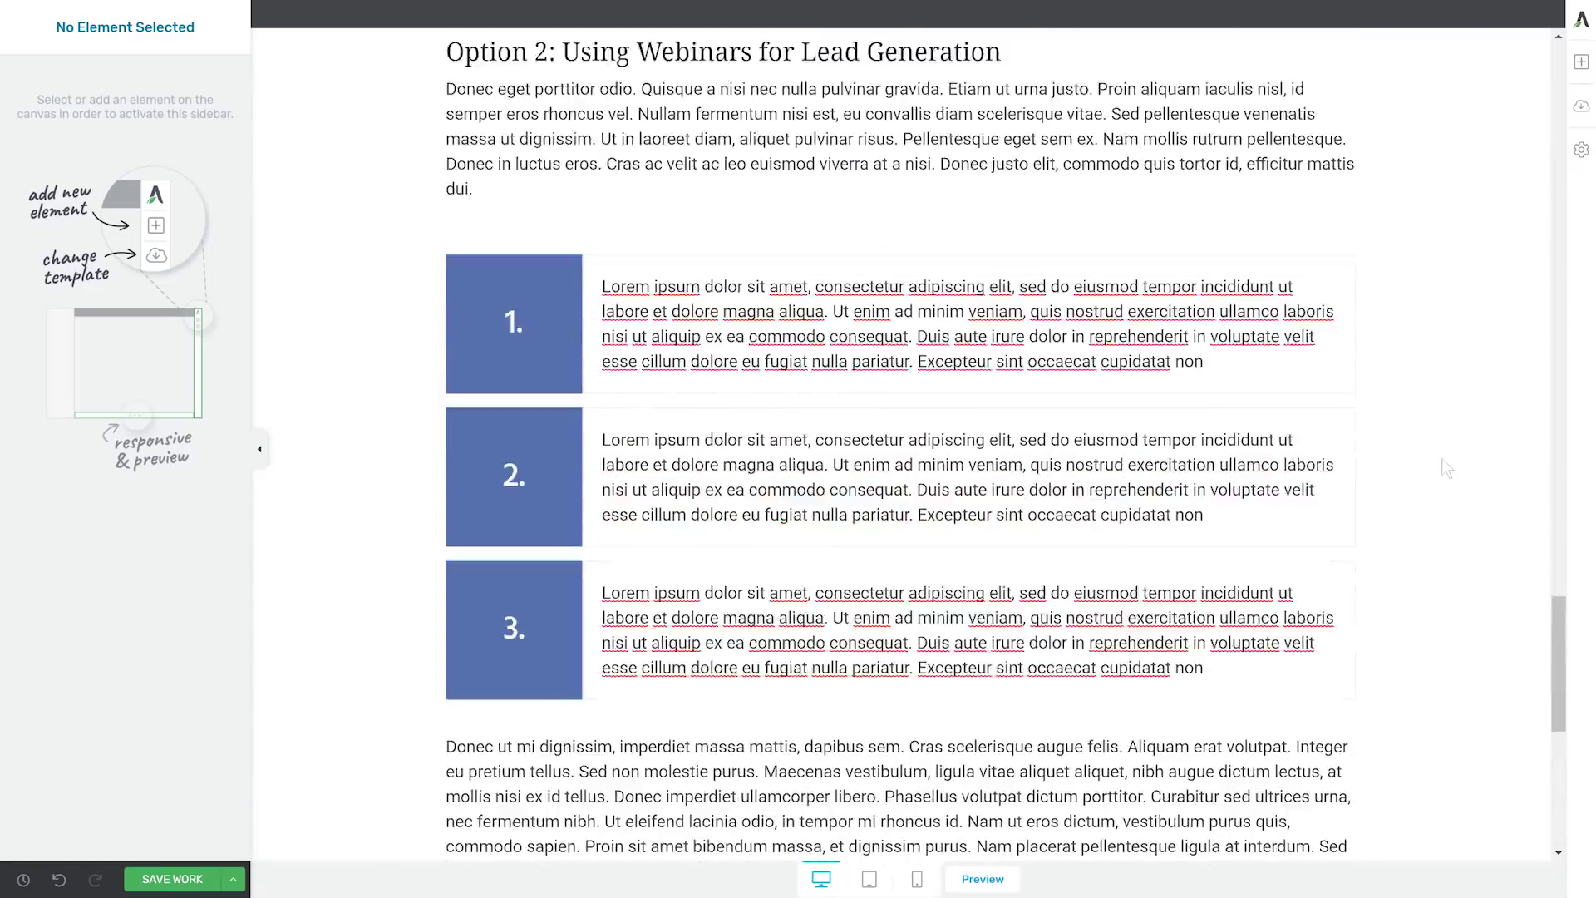
scroll(1446, 468, up, 4)
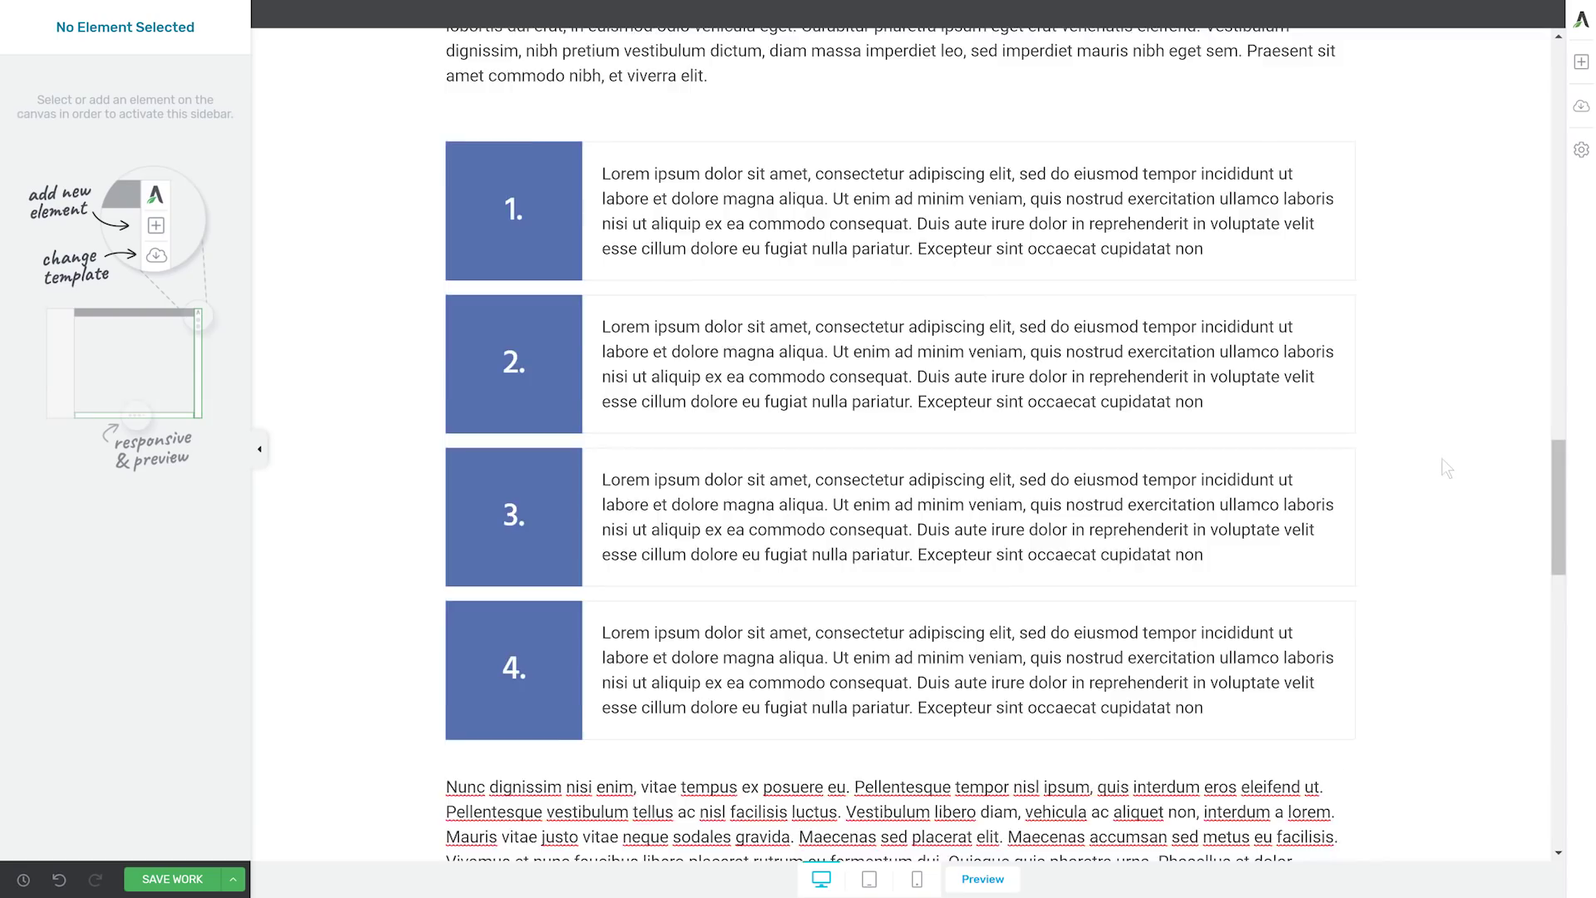
scroll(1446, 468, down, 5)
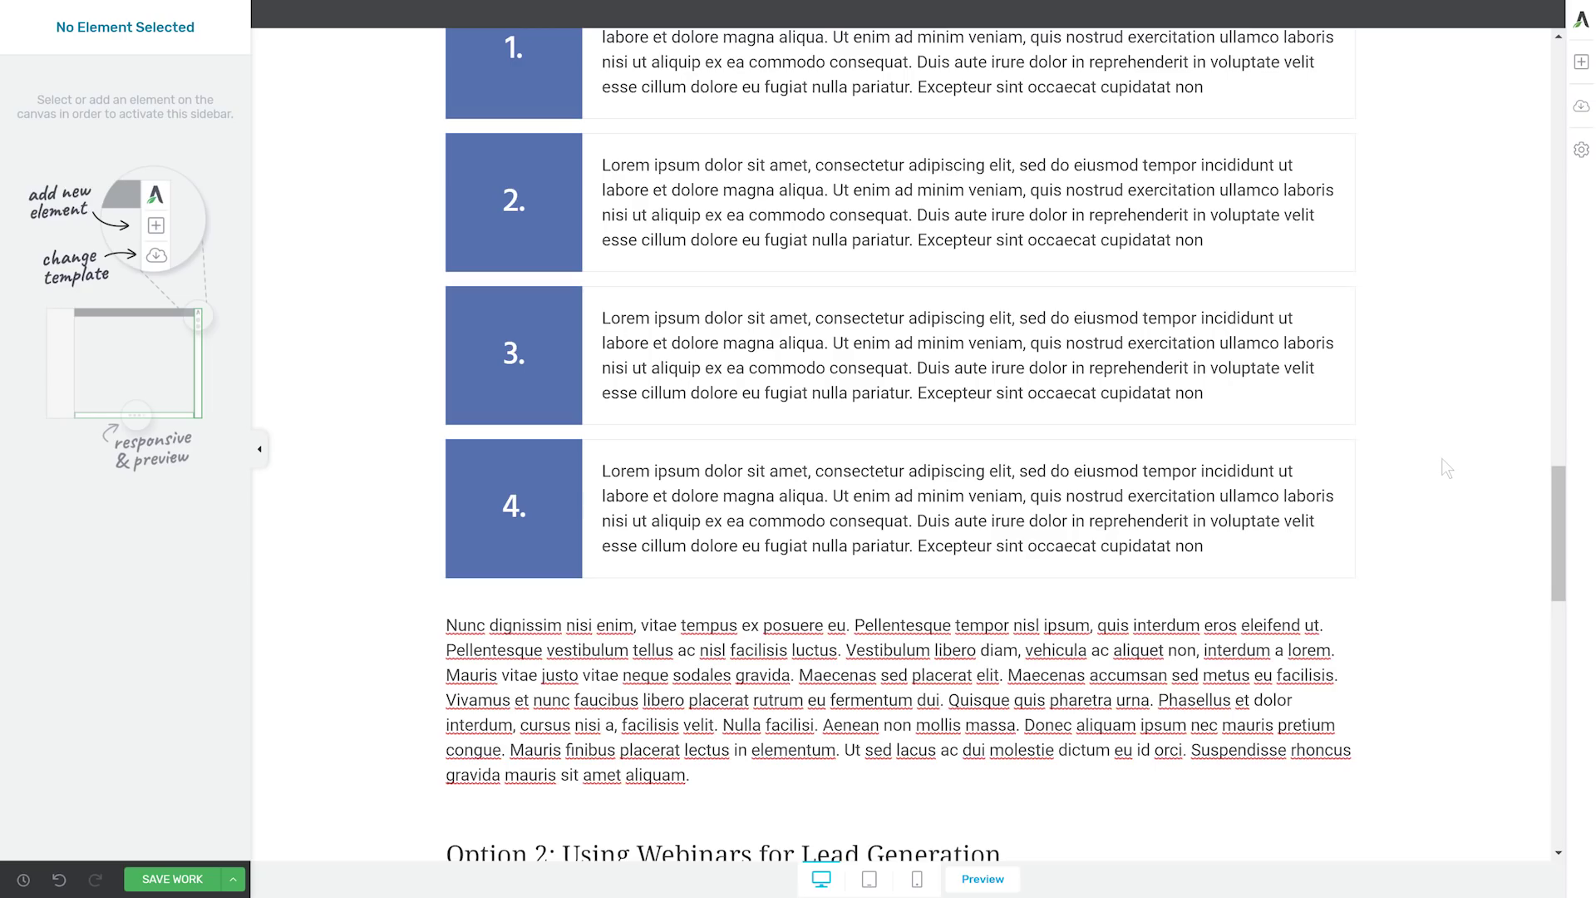
scroll(1446, 468, down, 2)
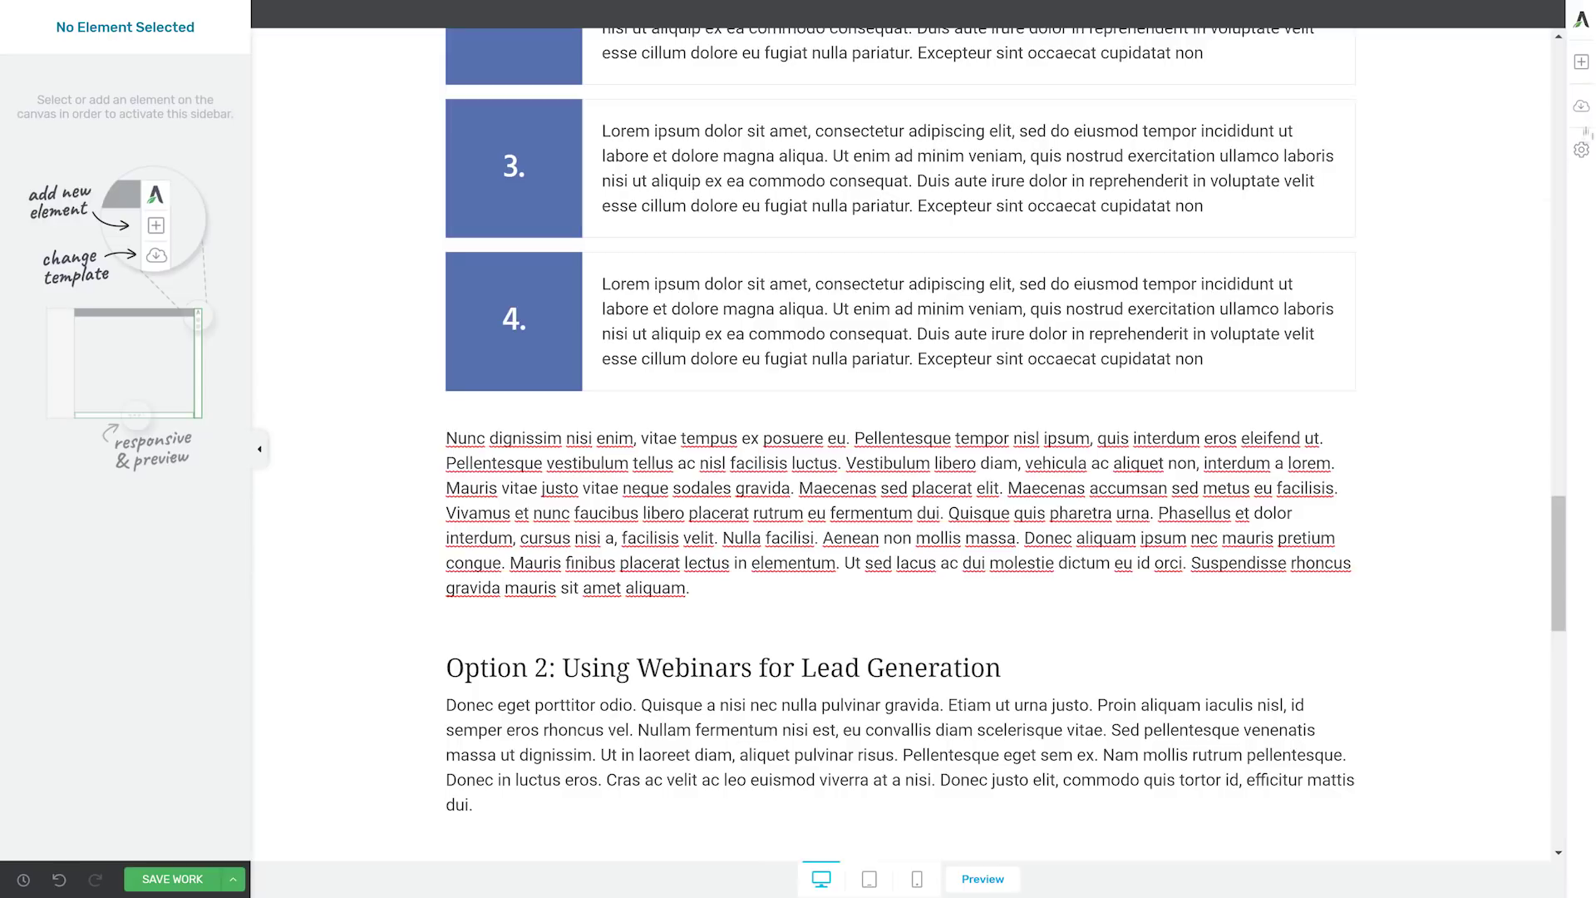
Drop a Content Block below the paragraph and preview the Pros & Cons 04 template.
click(1581, 61)
drag(1406, 83, 801, 619)
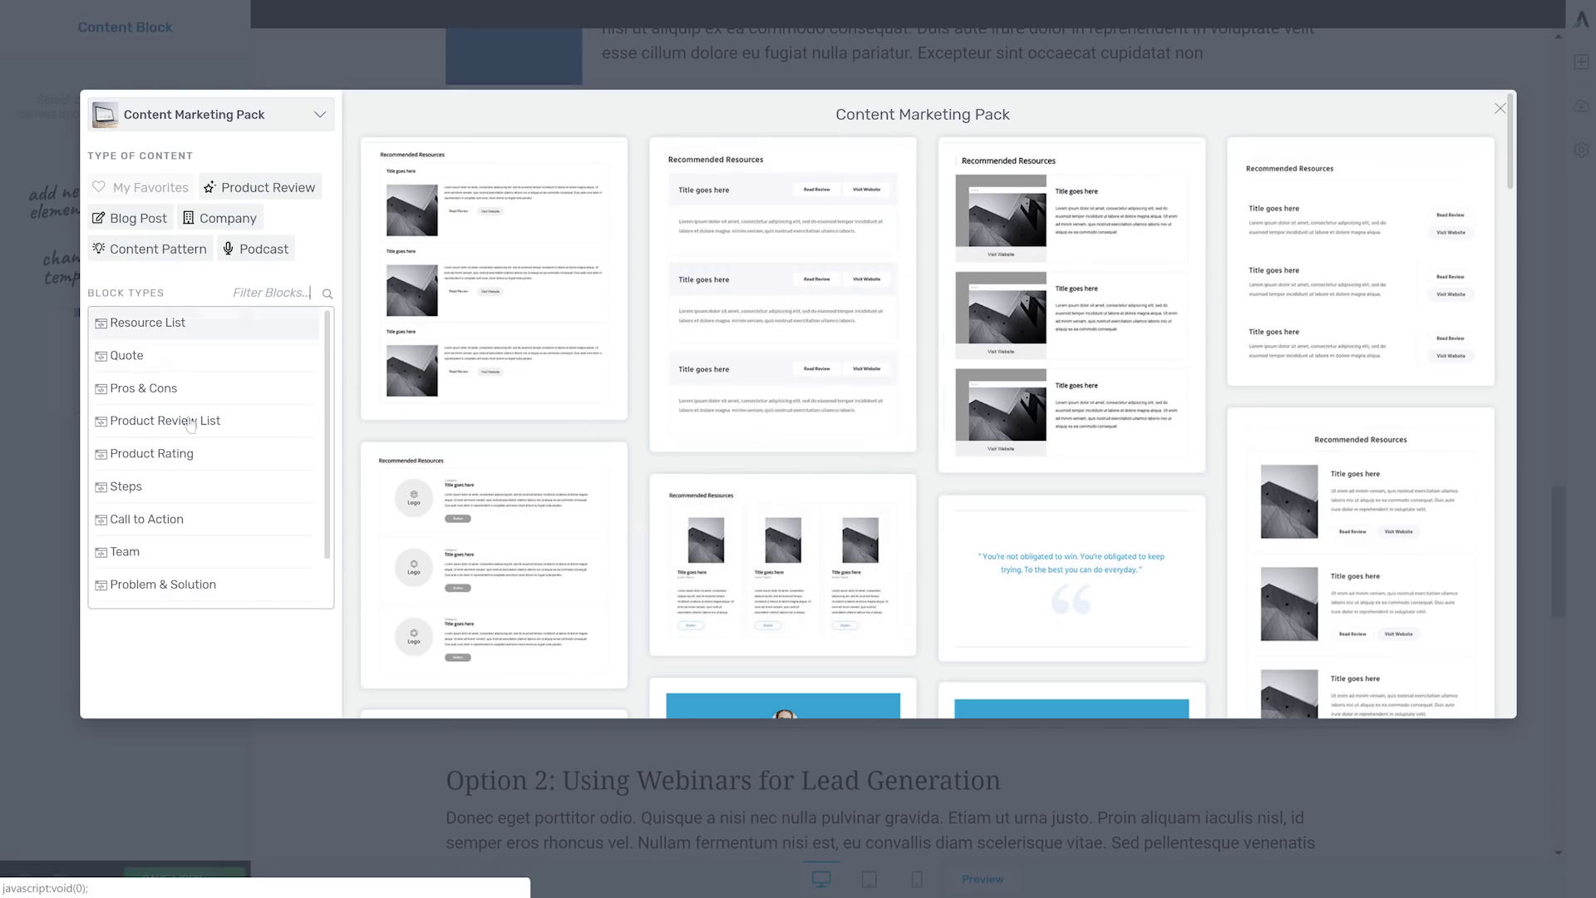
click(167, 401)
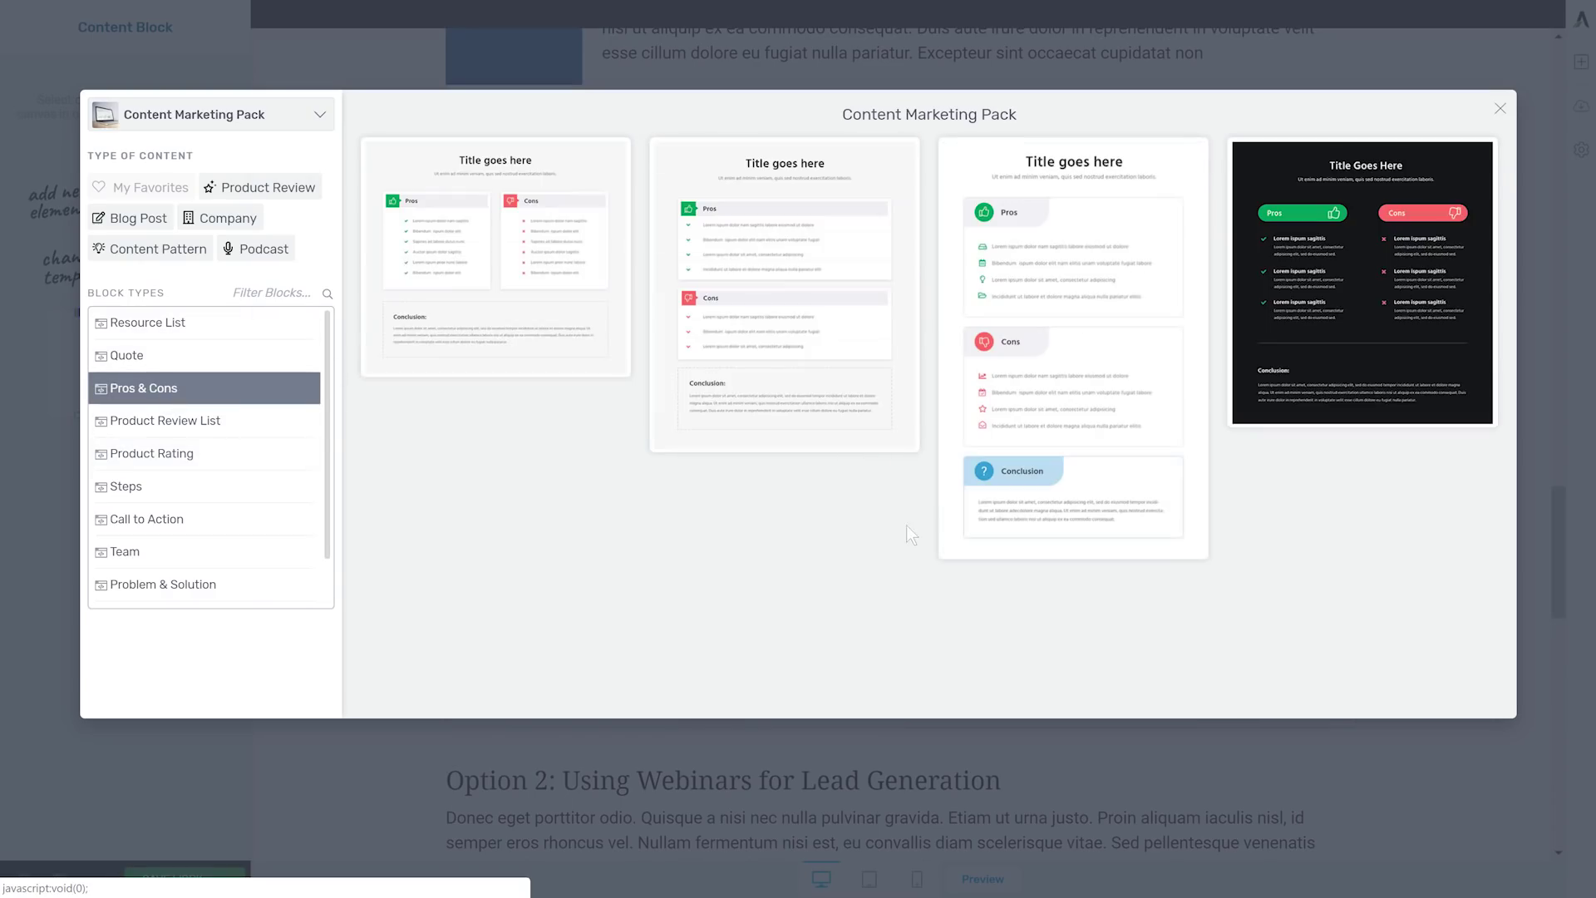
click(1080, 349)
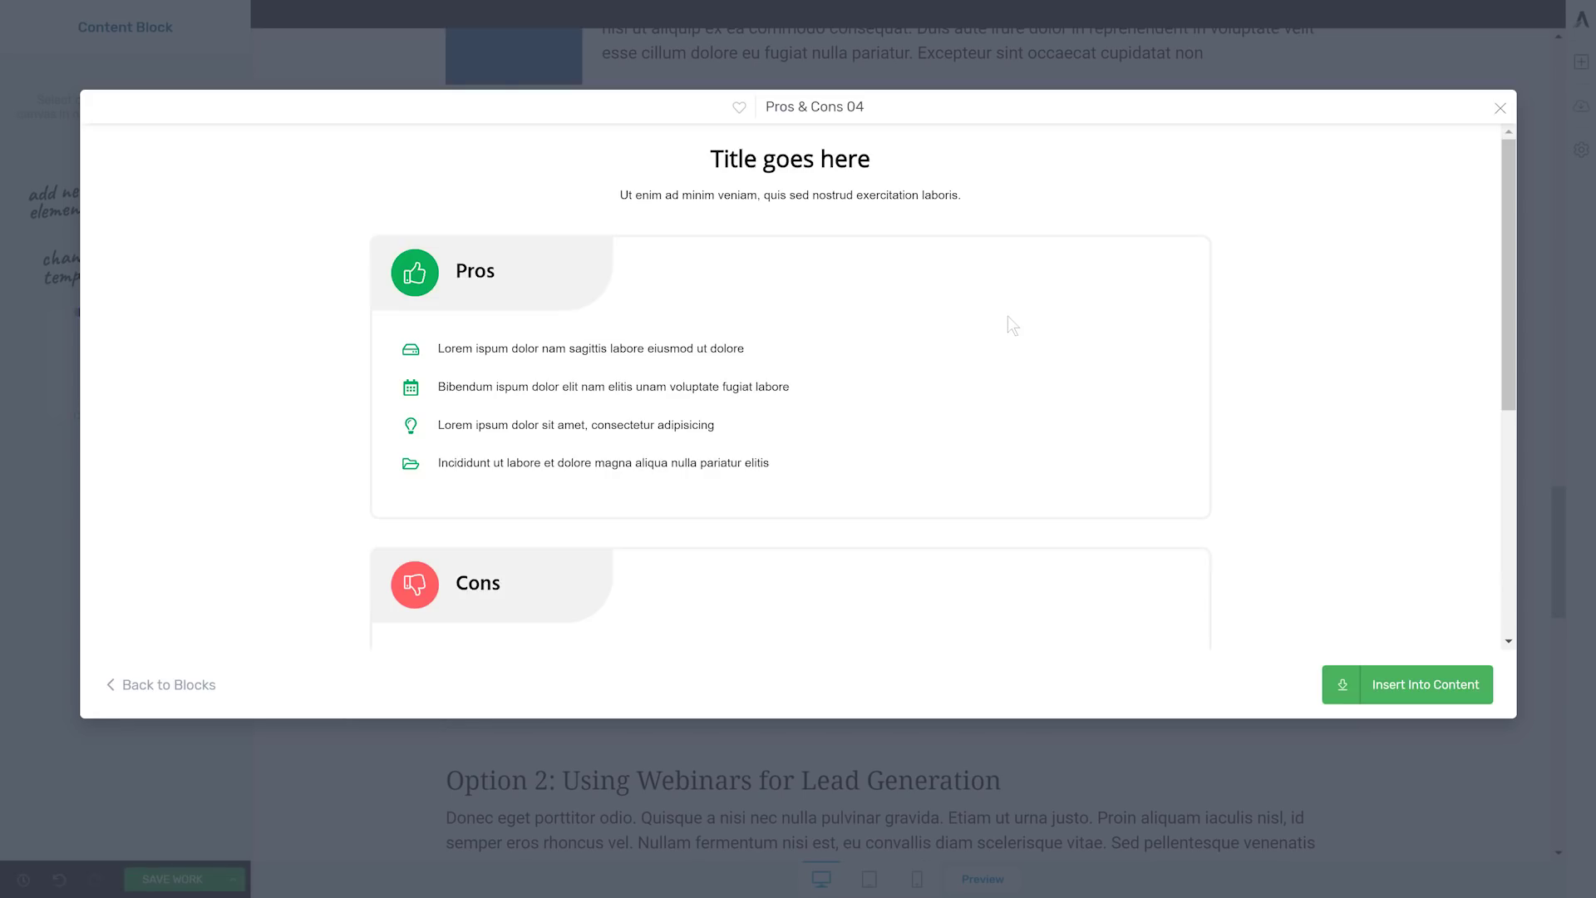
scroll(1007, 316, down, 5)
scroll(1008, 319, up, 5)
click(137, 686)
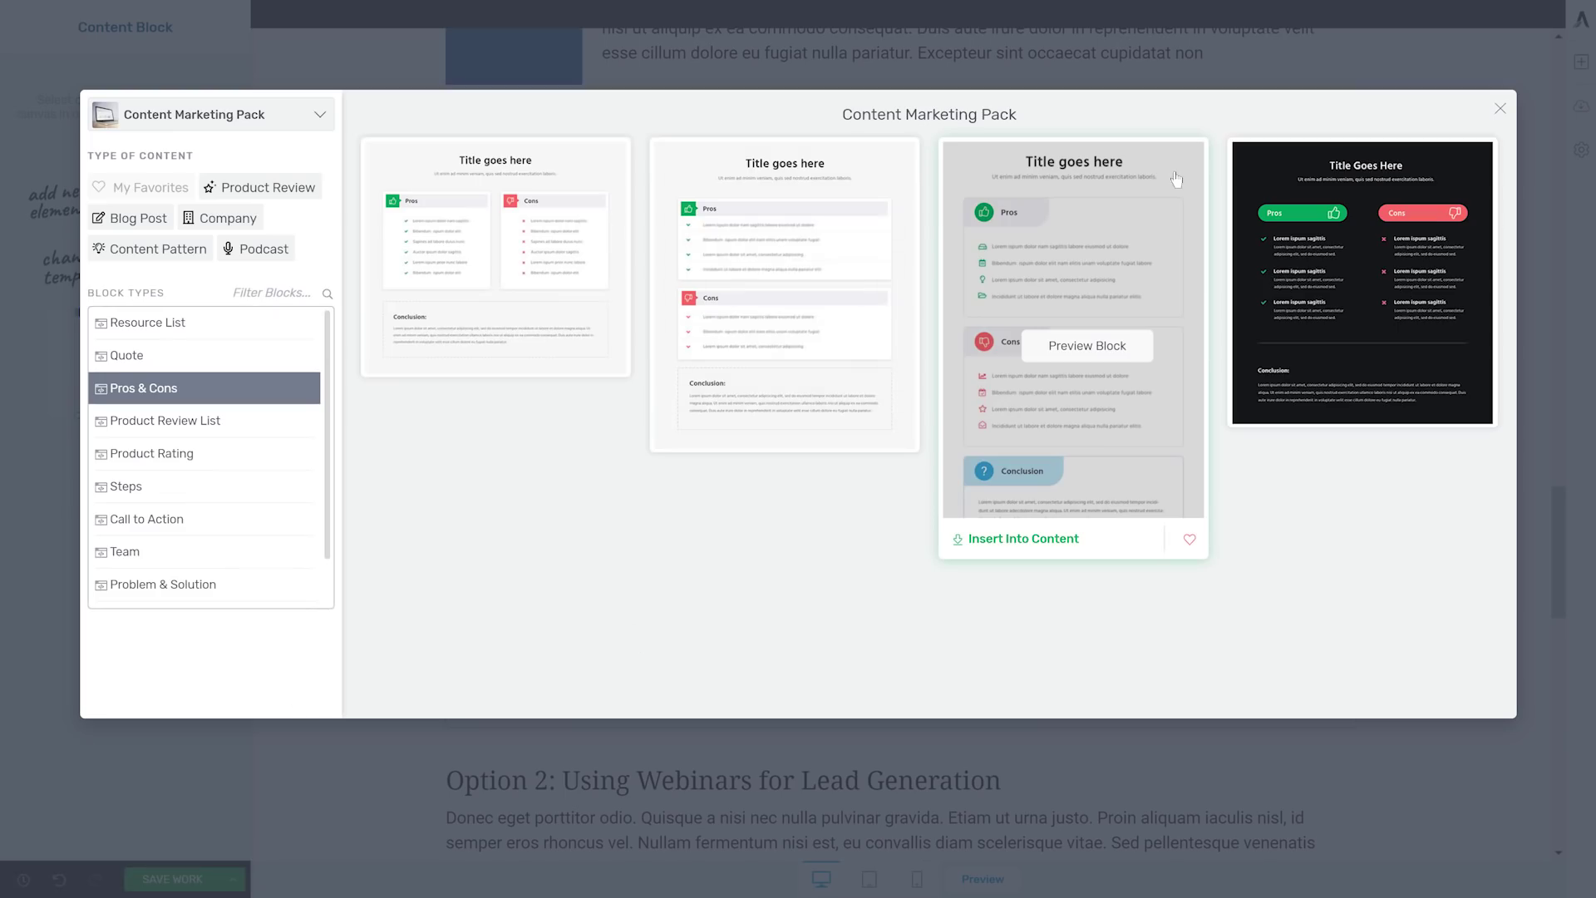
Preview the Pros & Cons 01 template and insert it into the post.
mouse_move(517, 223)
click(449, 263)
scroll(879, 360, down, 5)
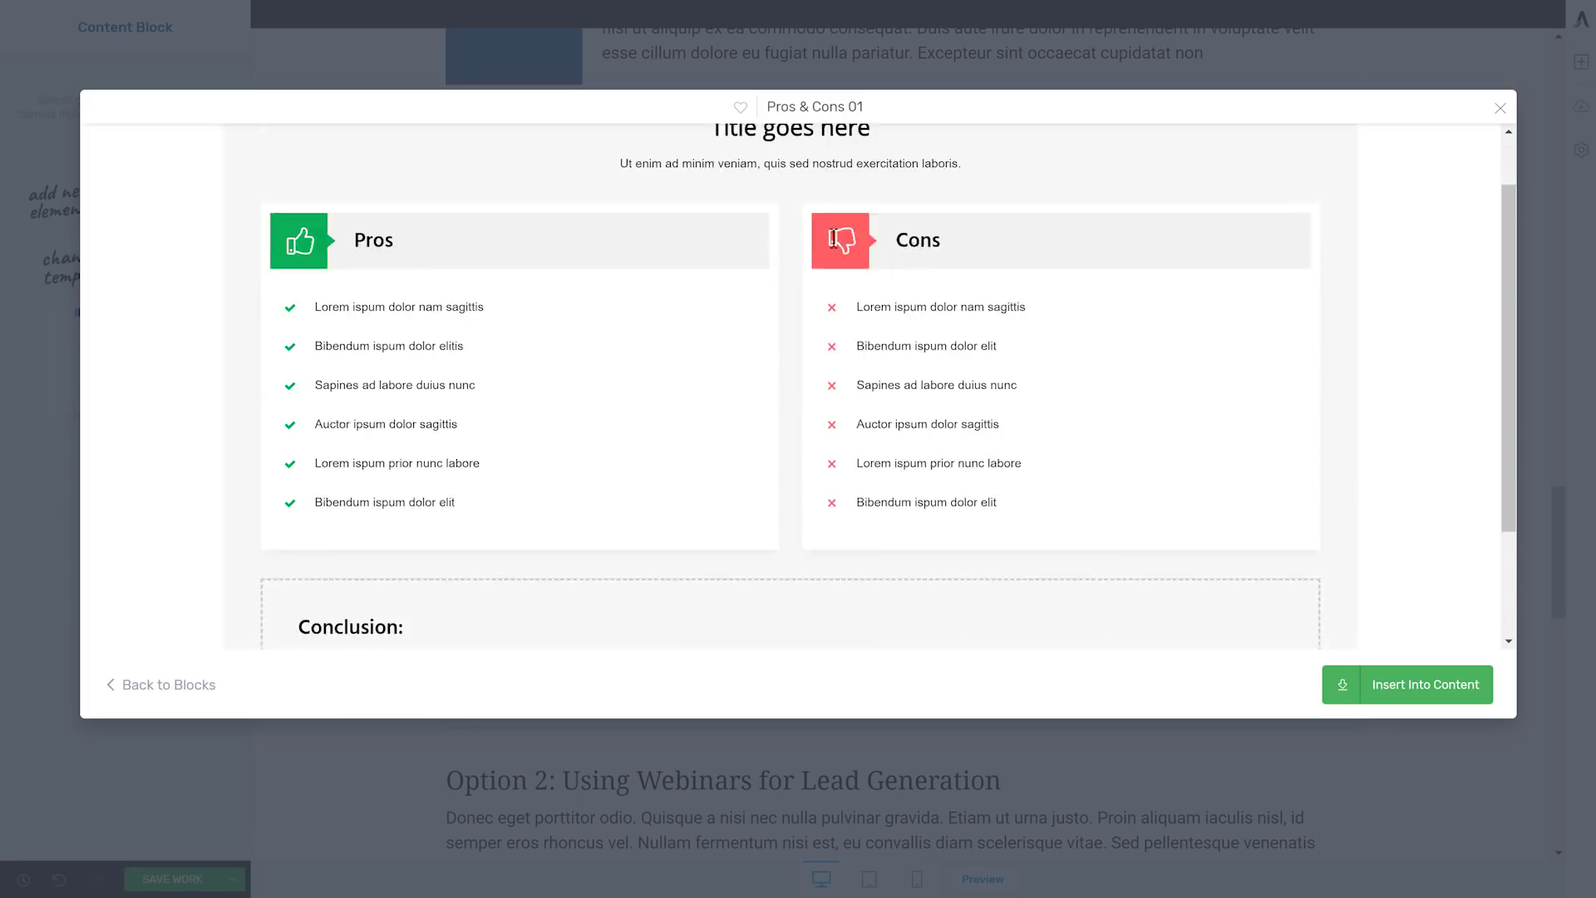
scroll(861, 450, up, 5)
scroll(829, 218, down, 3)
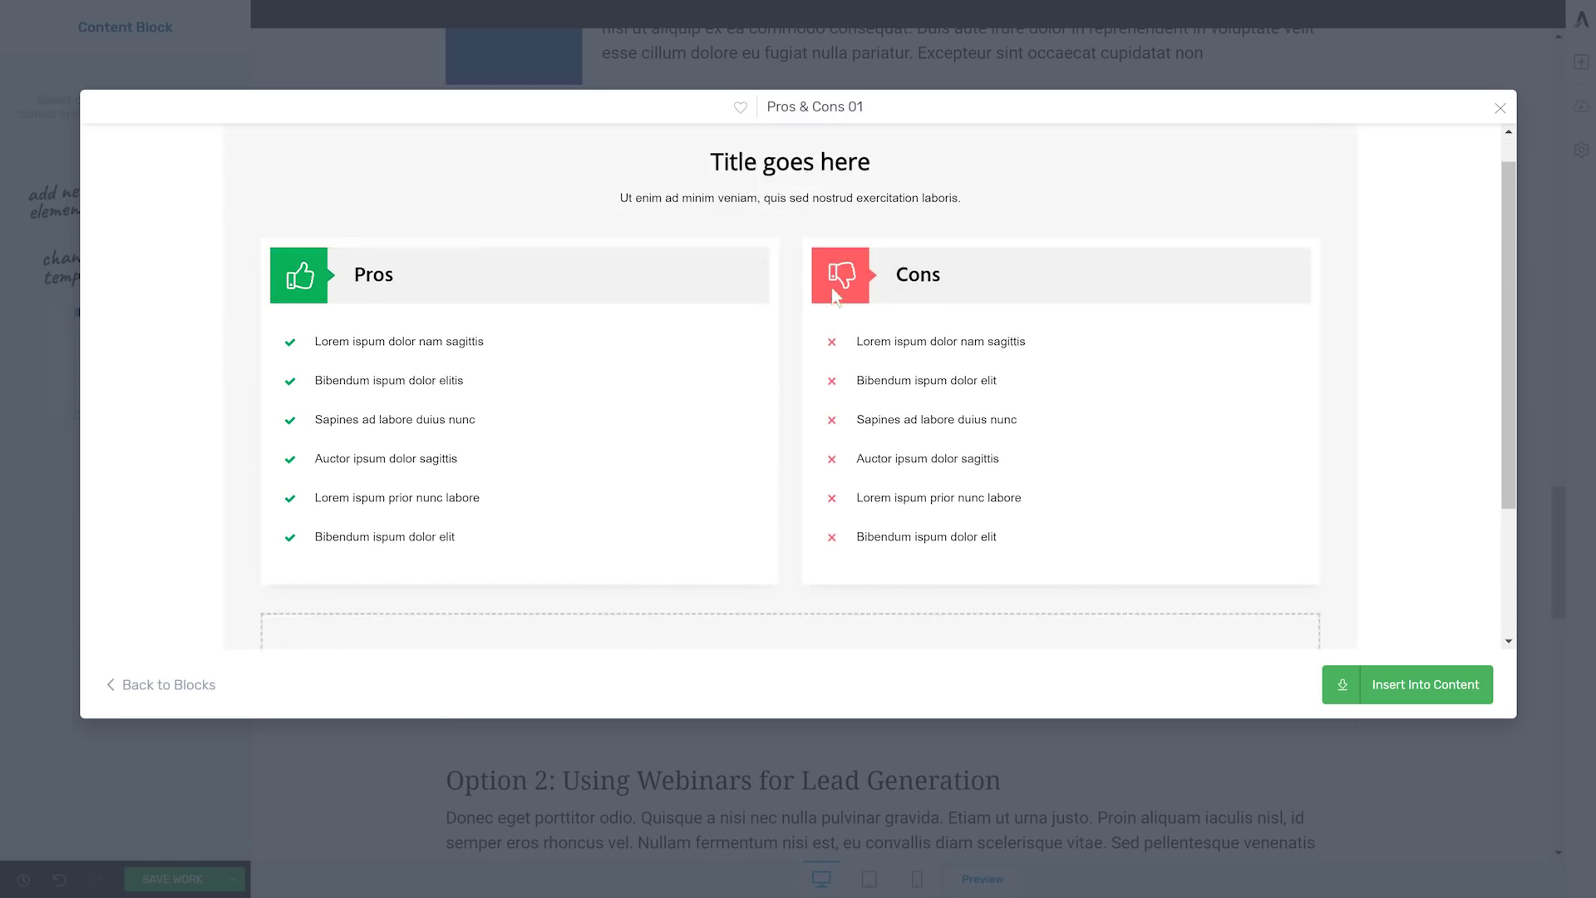
click(1403, 687)
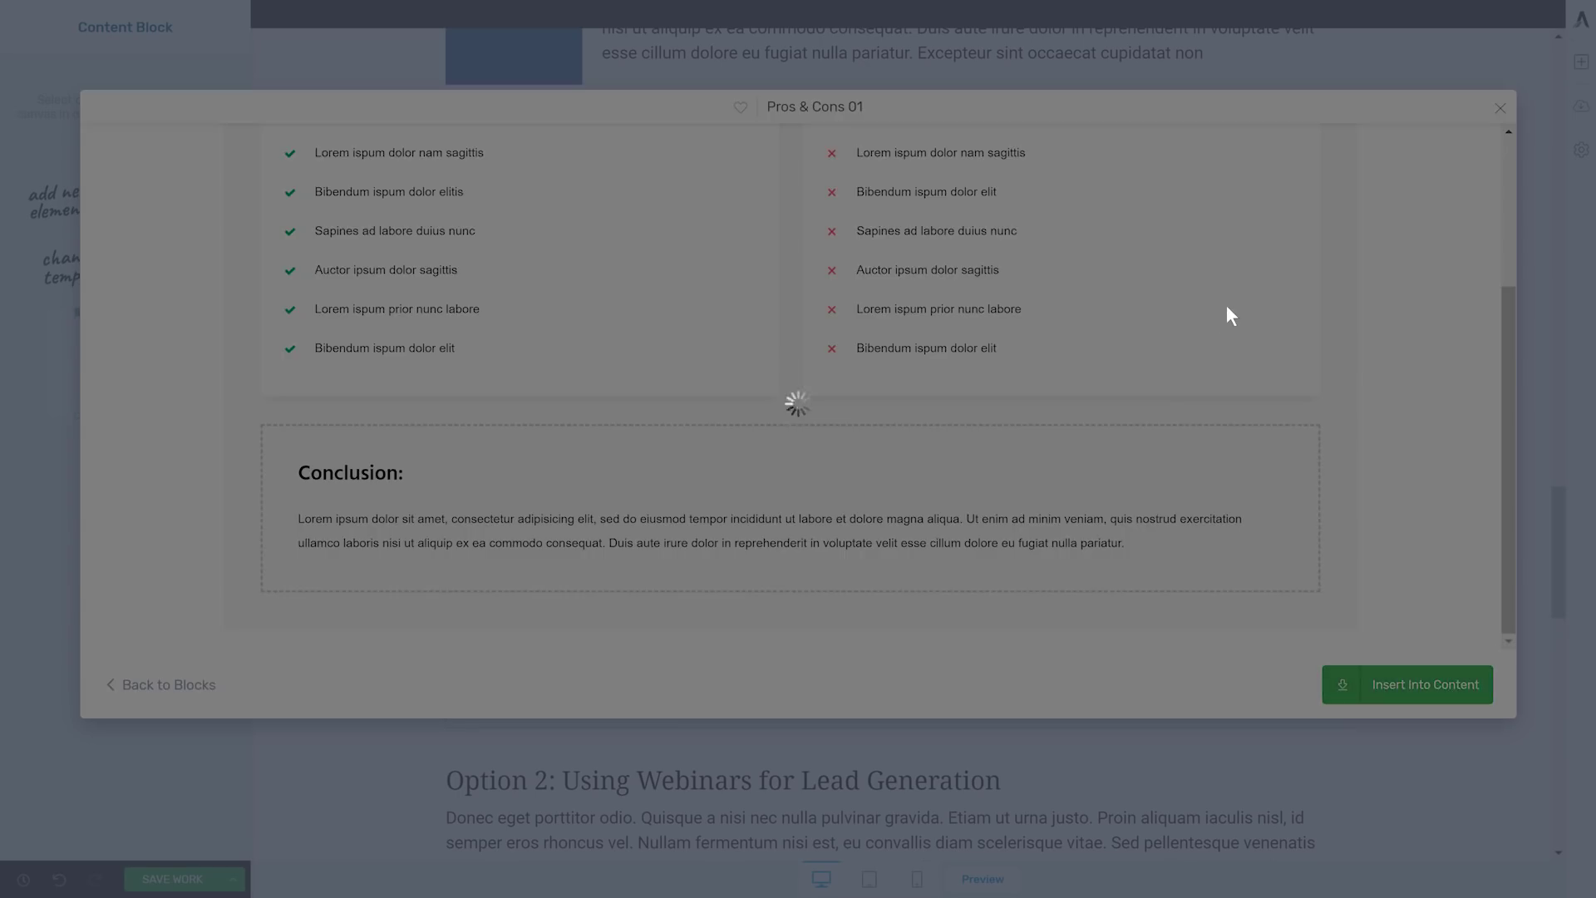
scroll(1344, 403, down, 5)
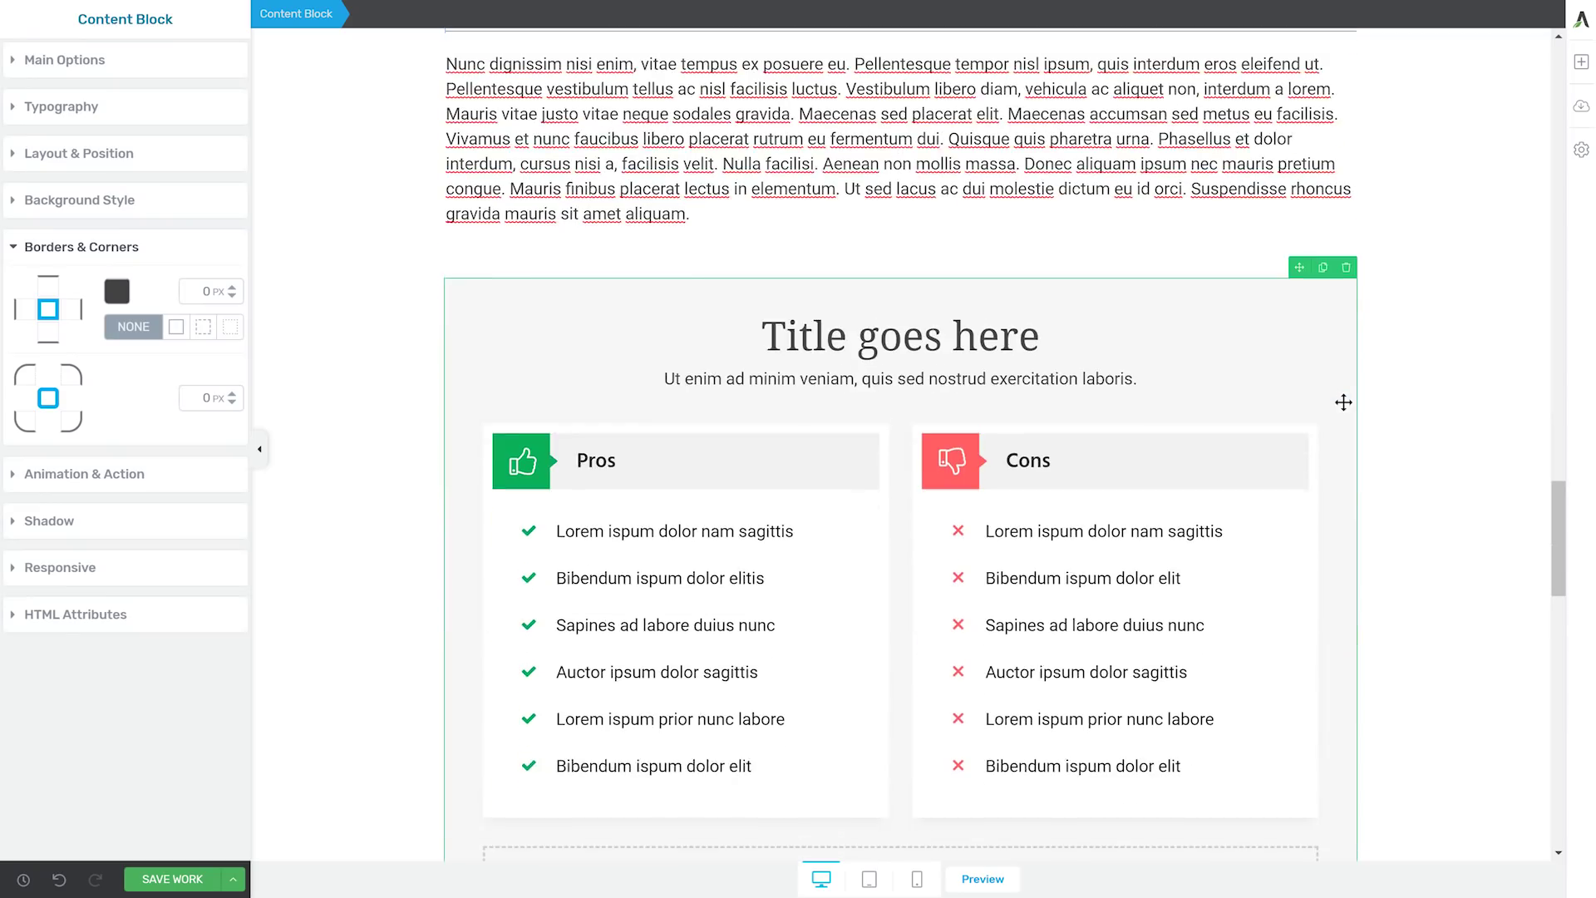
Try dark and white block backgrounds, then discard them to keep #f7f7f7.
scroll(348, 349, down, 1)
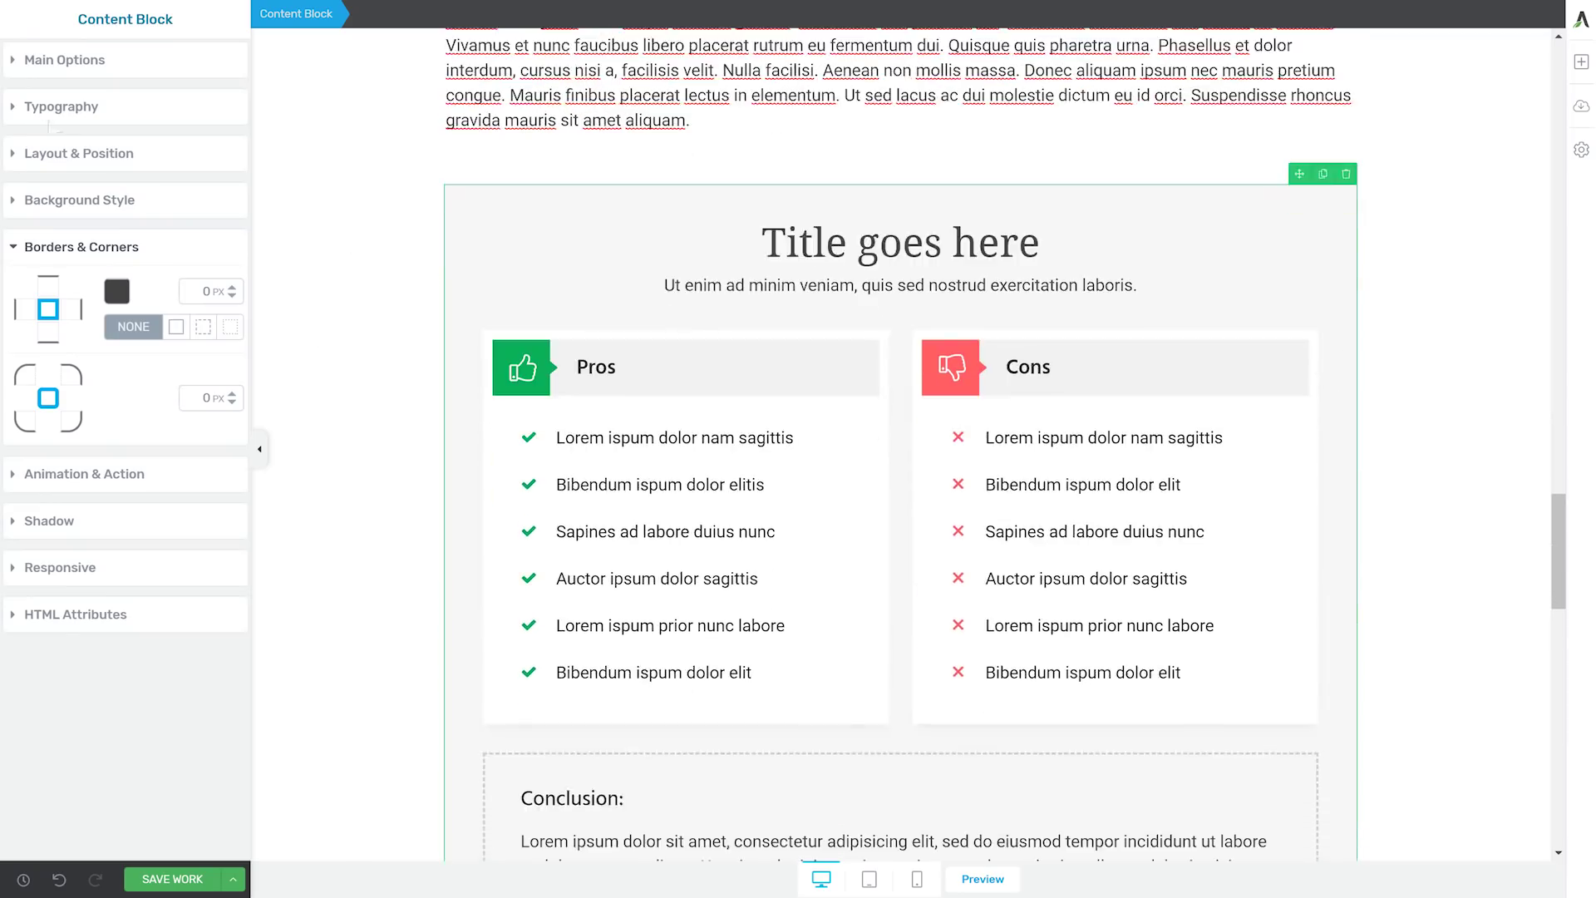
click(62, 66)
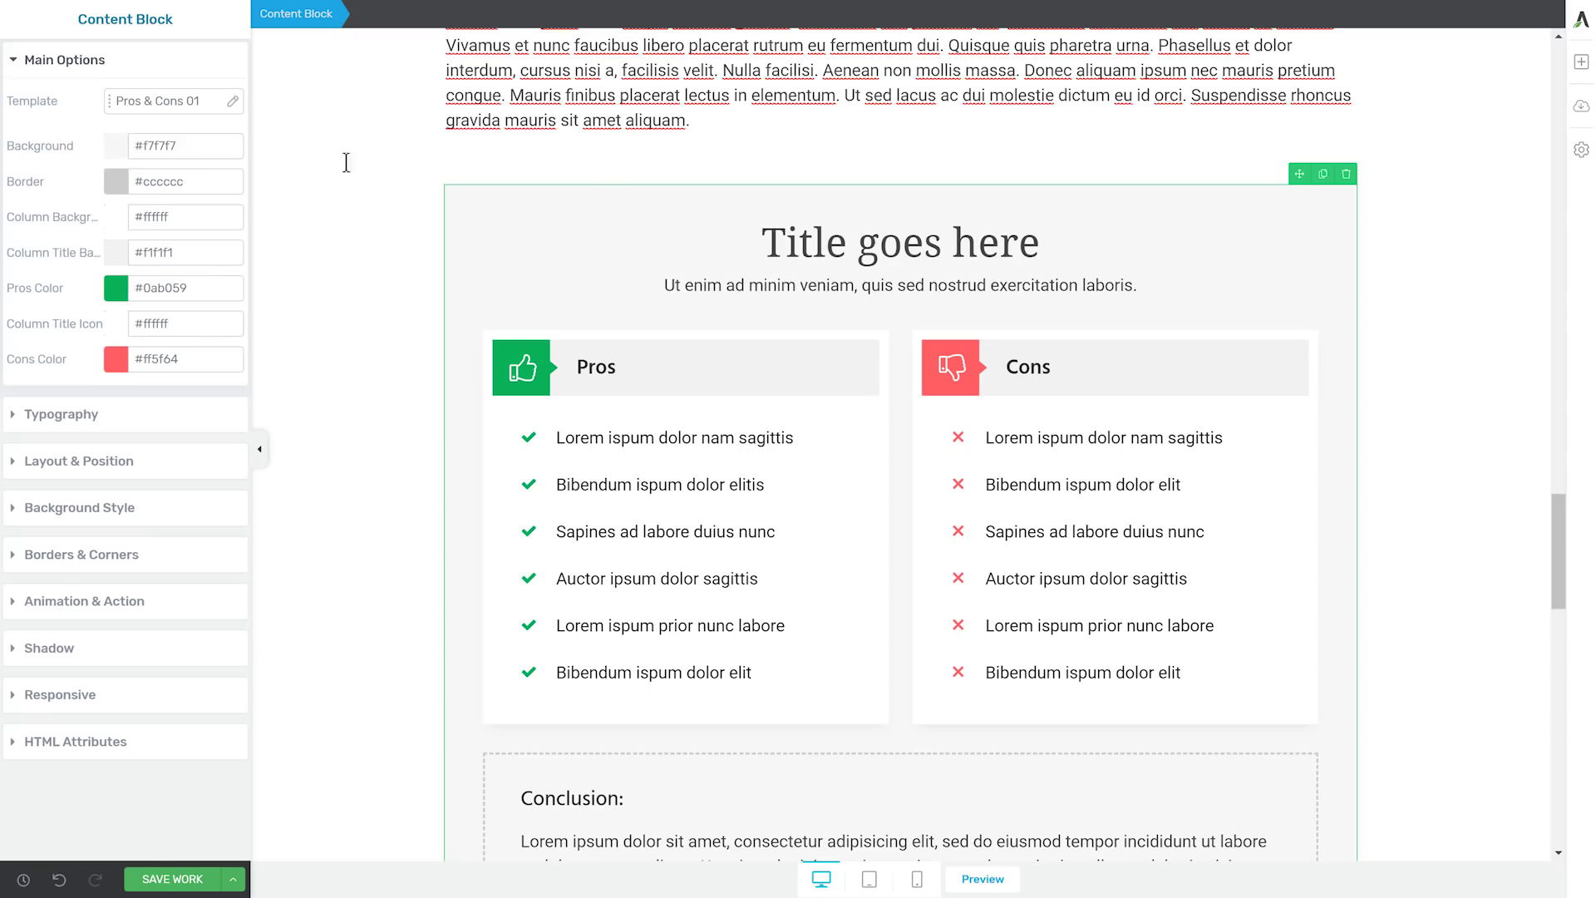
click(139, 150)
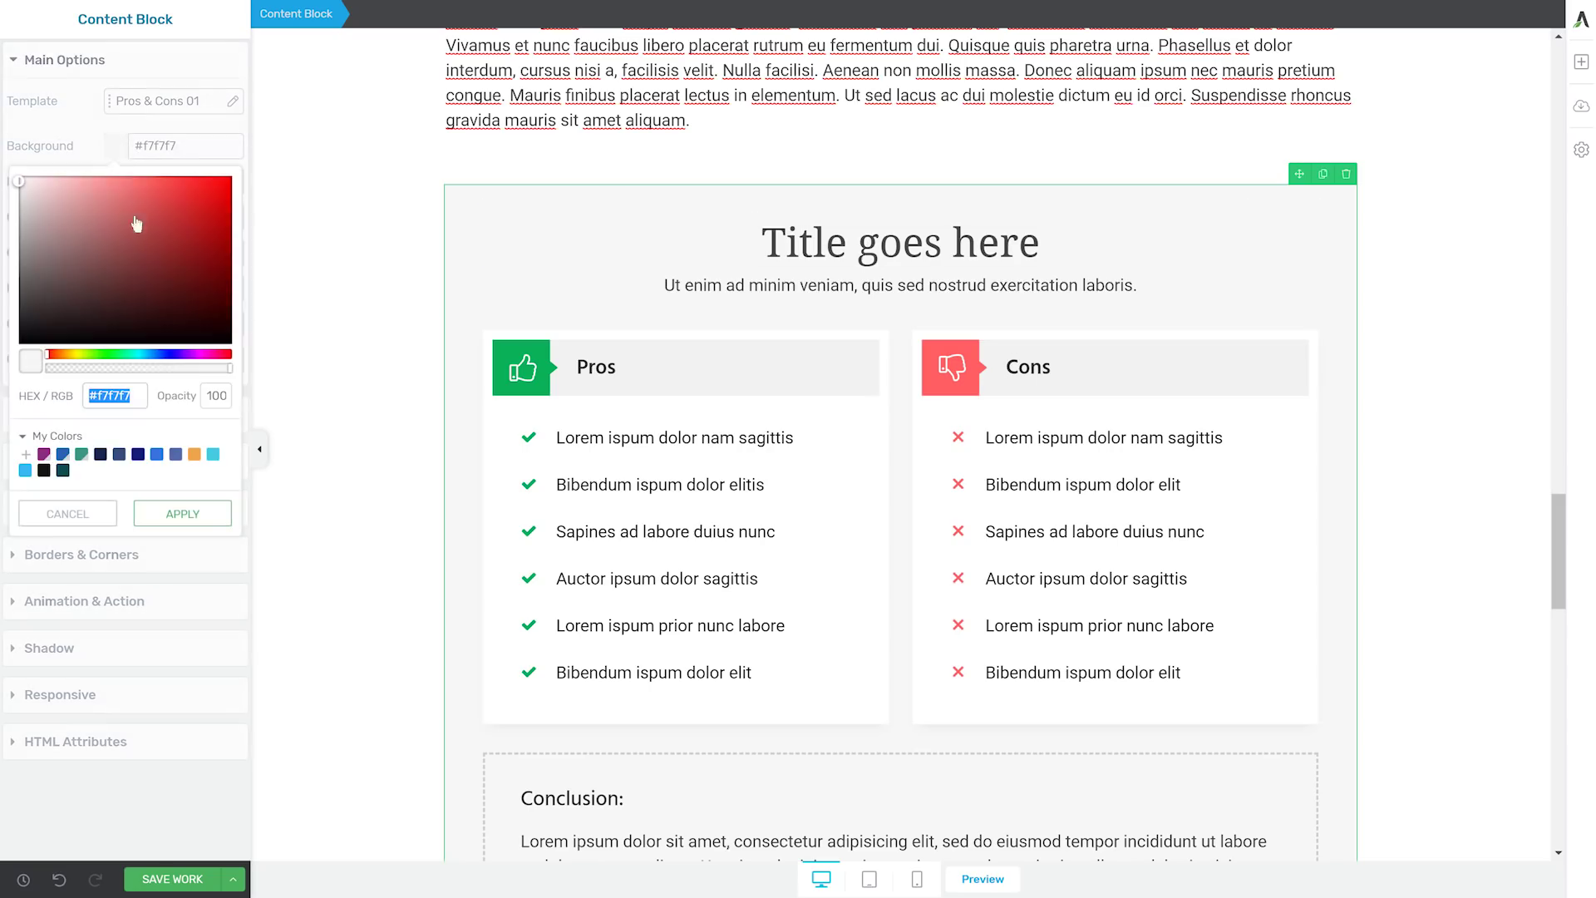
click(32, 306)
drag(33, 271, 4, 169)
scroll(446, 235, up, 3)
scroll(447, 234, down, 5)
scroll(445, 232, down, 2)
scroll(446, 232, up, 4)
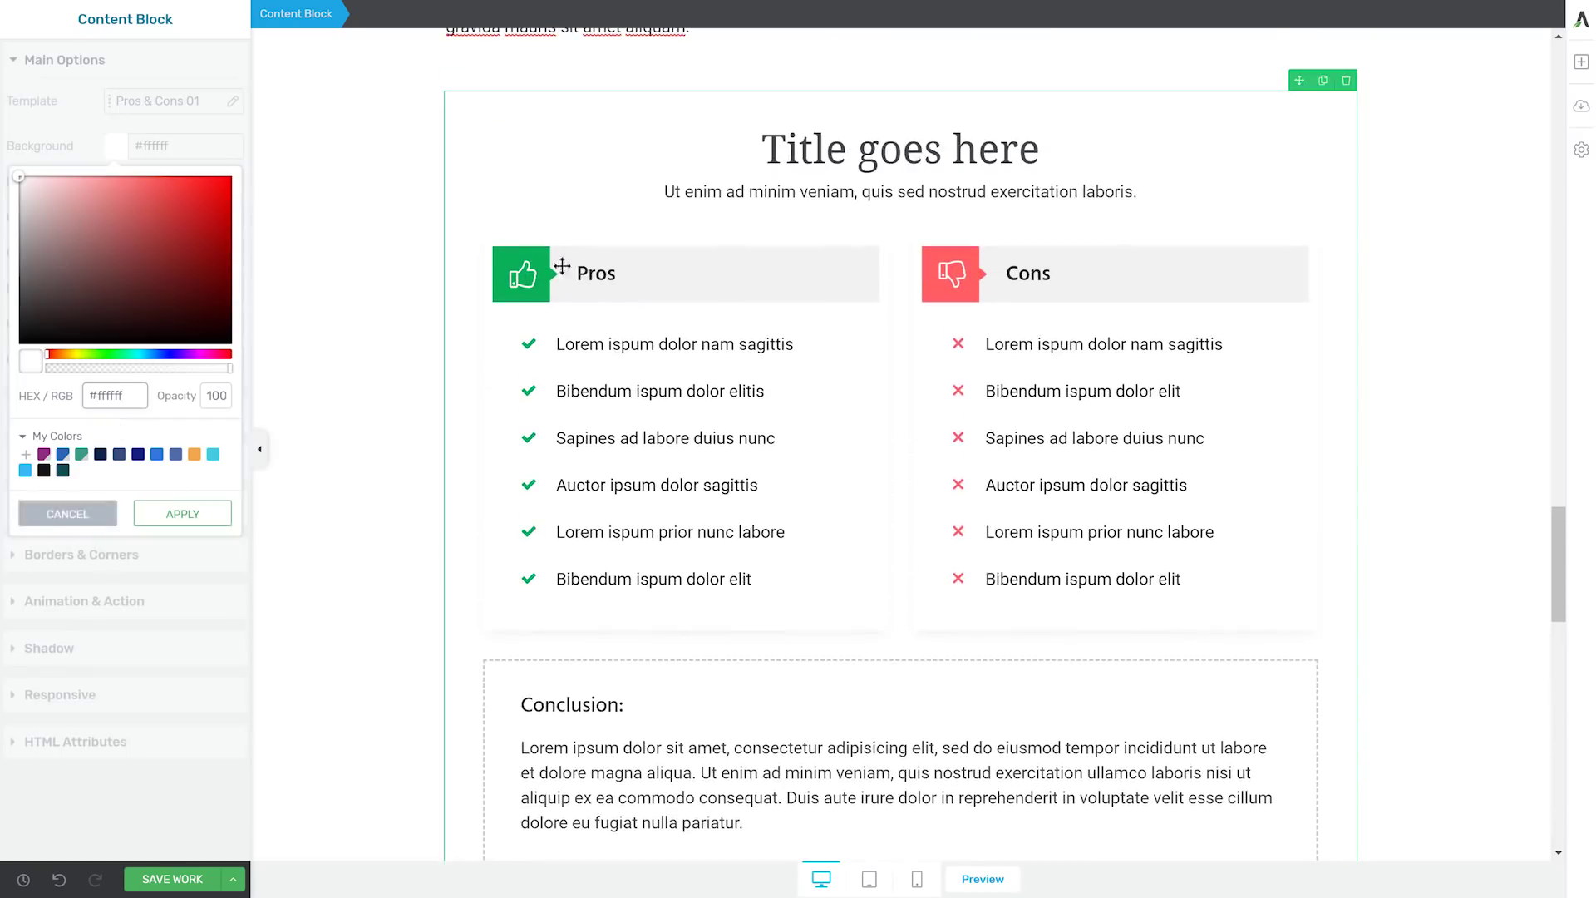
click(564, 205)
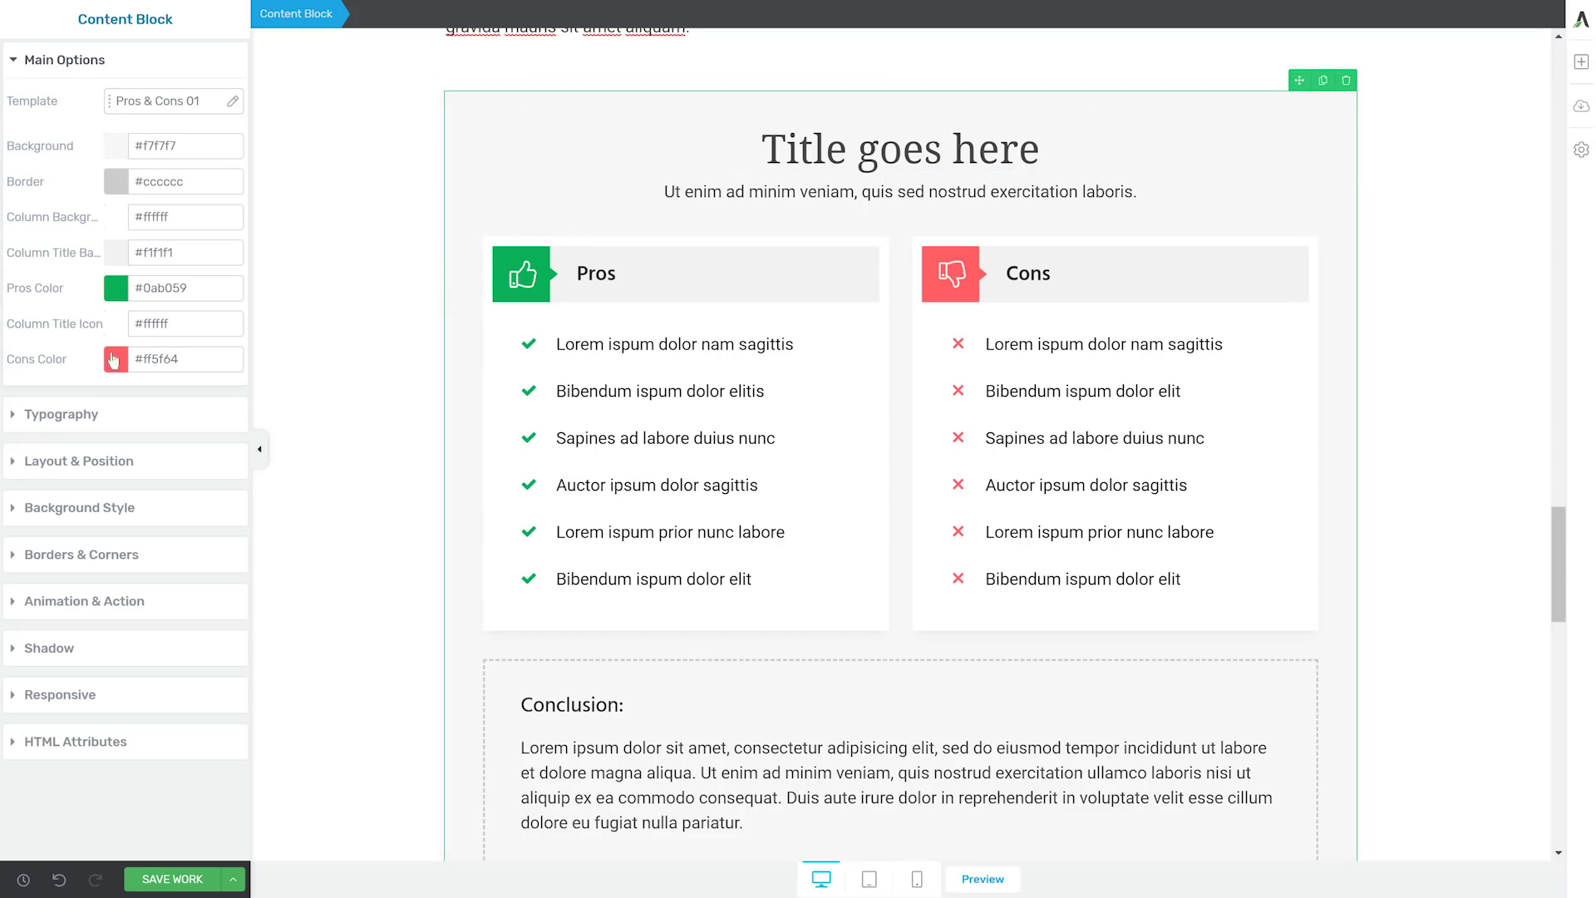
Open the Pros colour picker of the Pros & Cons block.
scroll(651, 346, down, 4)
scroll(727, 524, down, 1)
scroll(636, 409, up, 4)
scroll(1229, 239, up, 1)
click(116, 288)
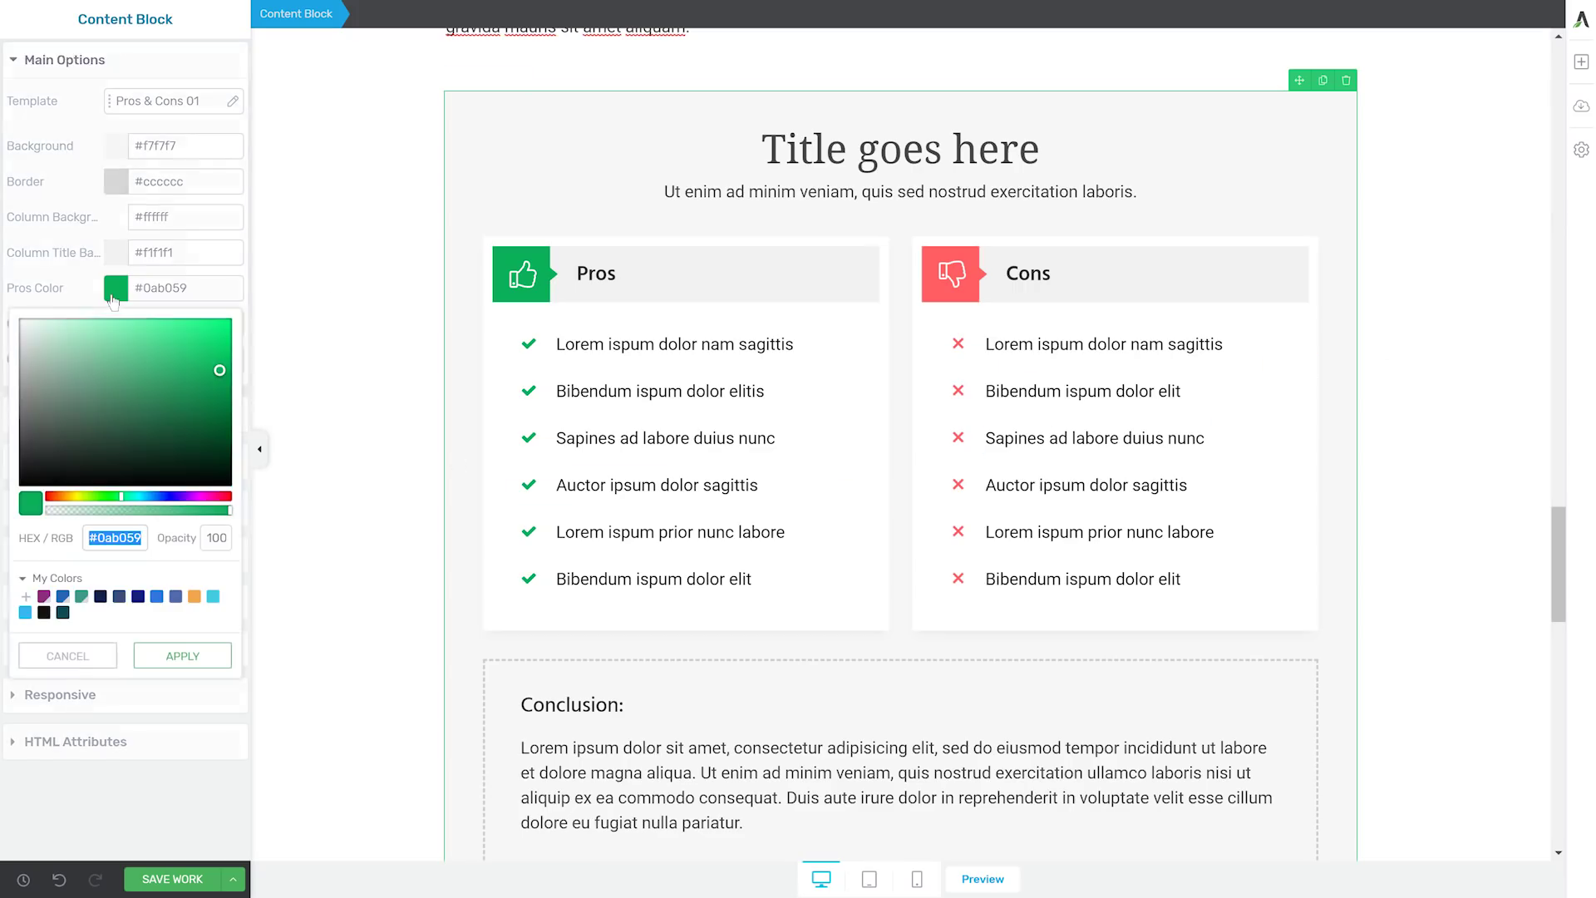
Change the Pros accent colour to the darker green #0f9c20.
drag(213, 371, 211, 383)
drag(122, 496, 113, 501)
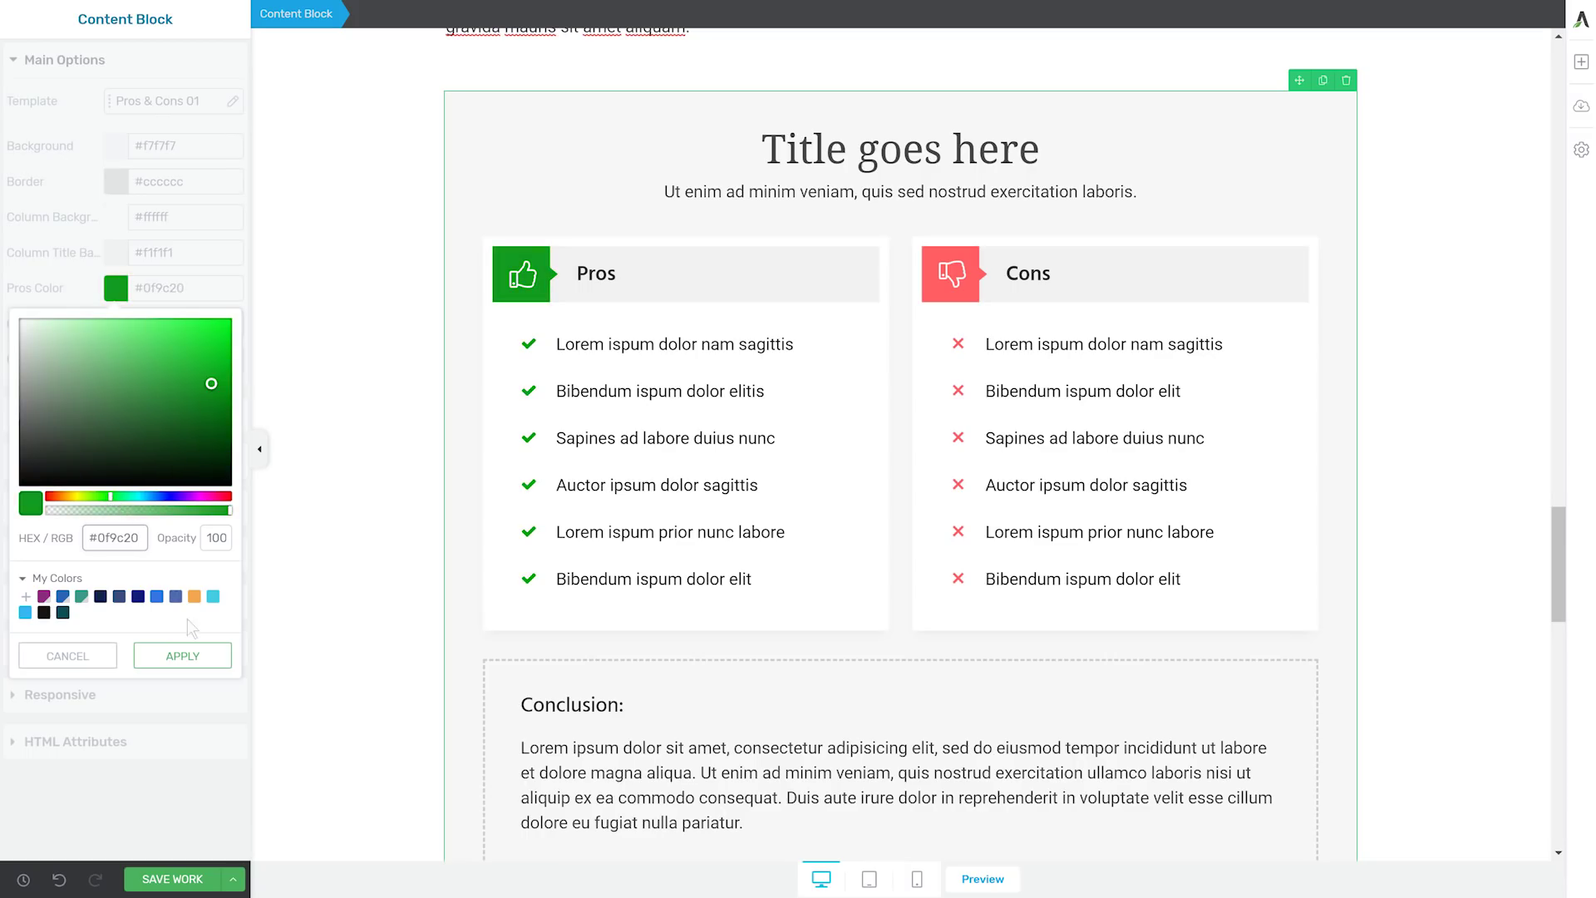
click(182, 656)
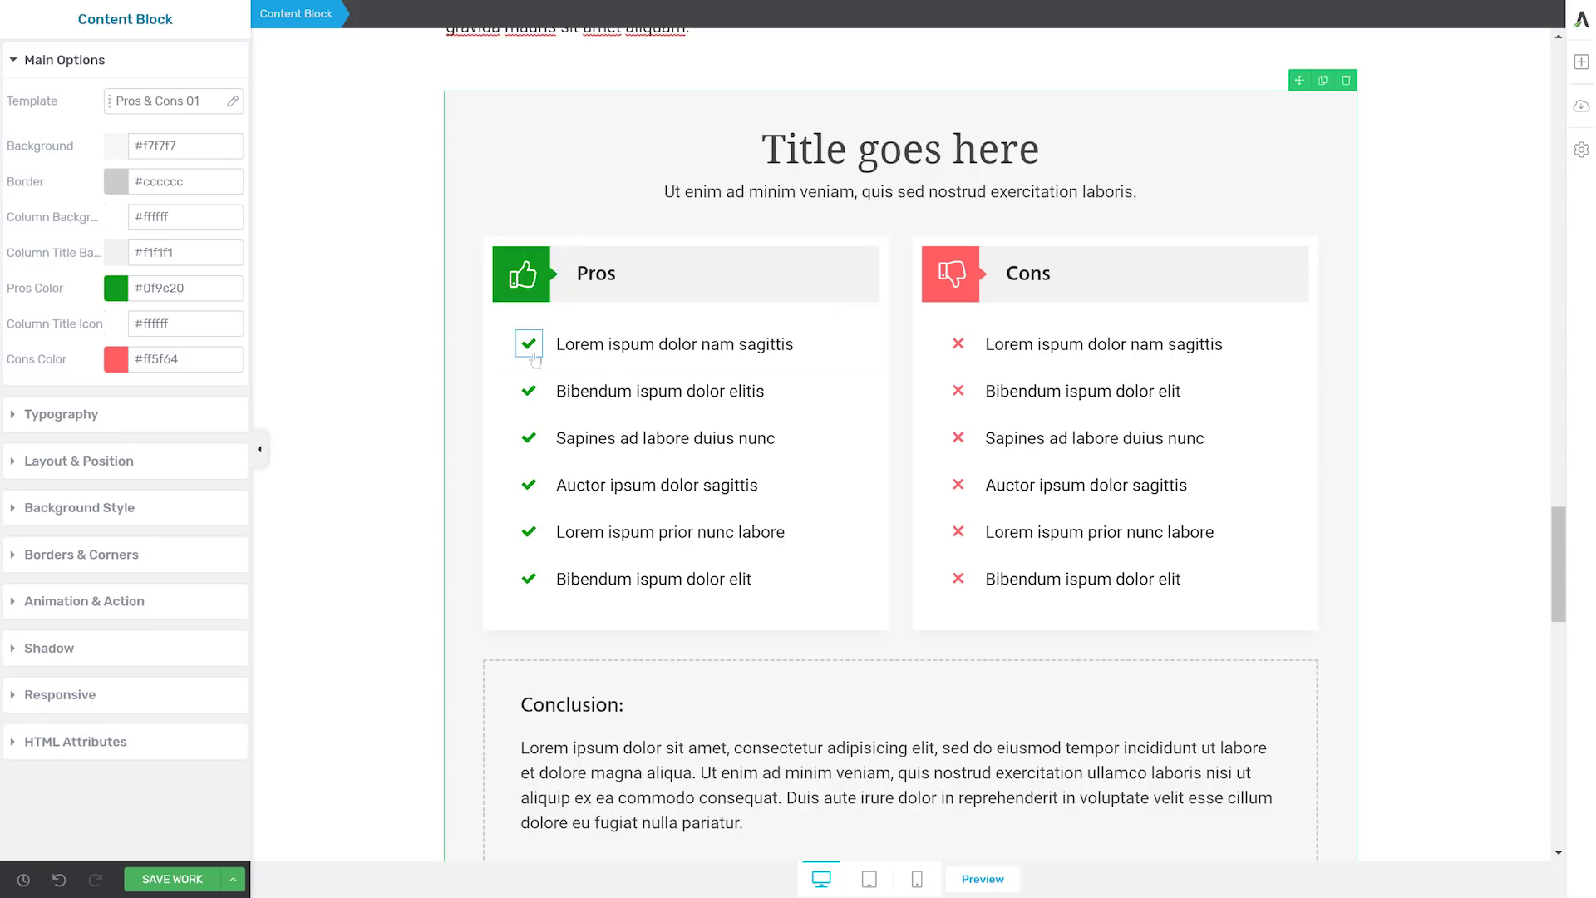
Change the Cons accent colour to orange-red #eb4d1a.
click(116, 359)
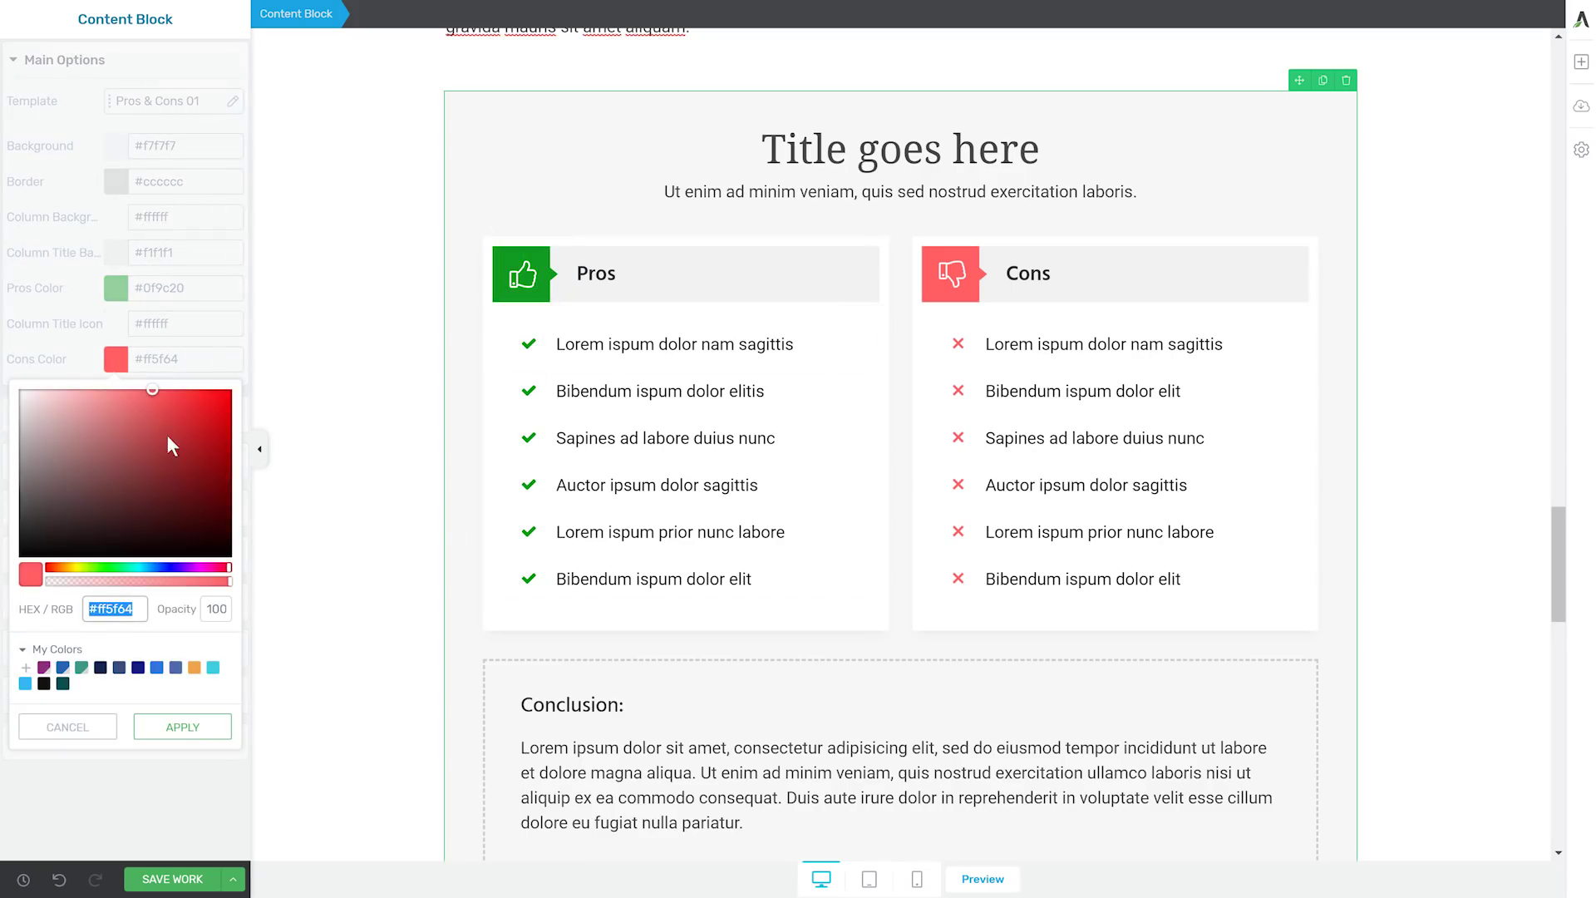
click(205, 406)
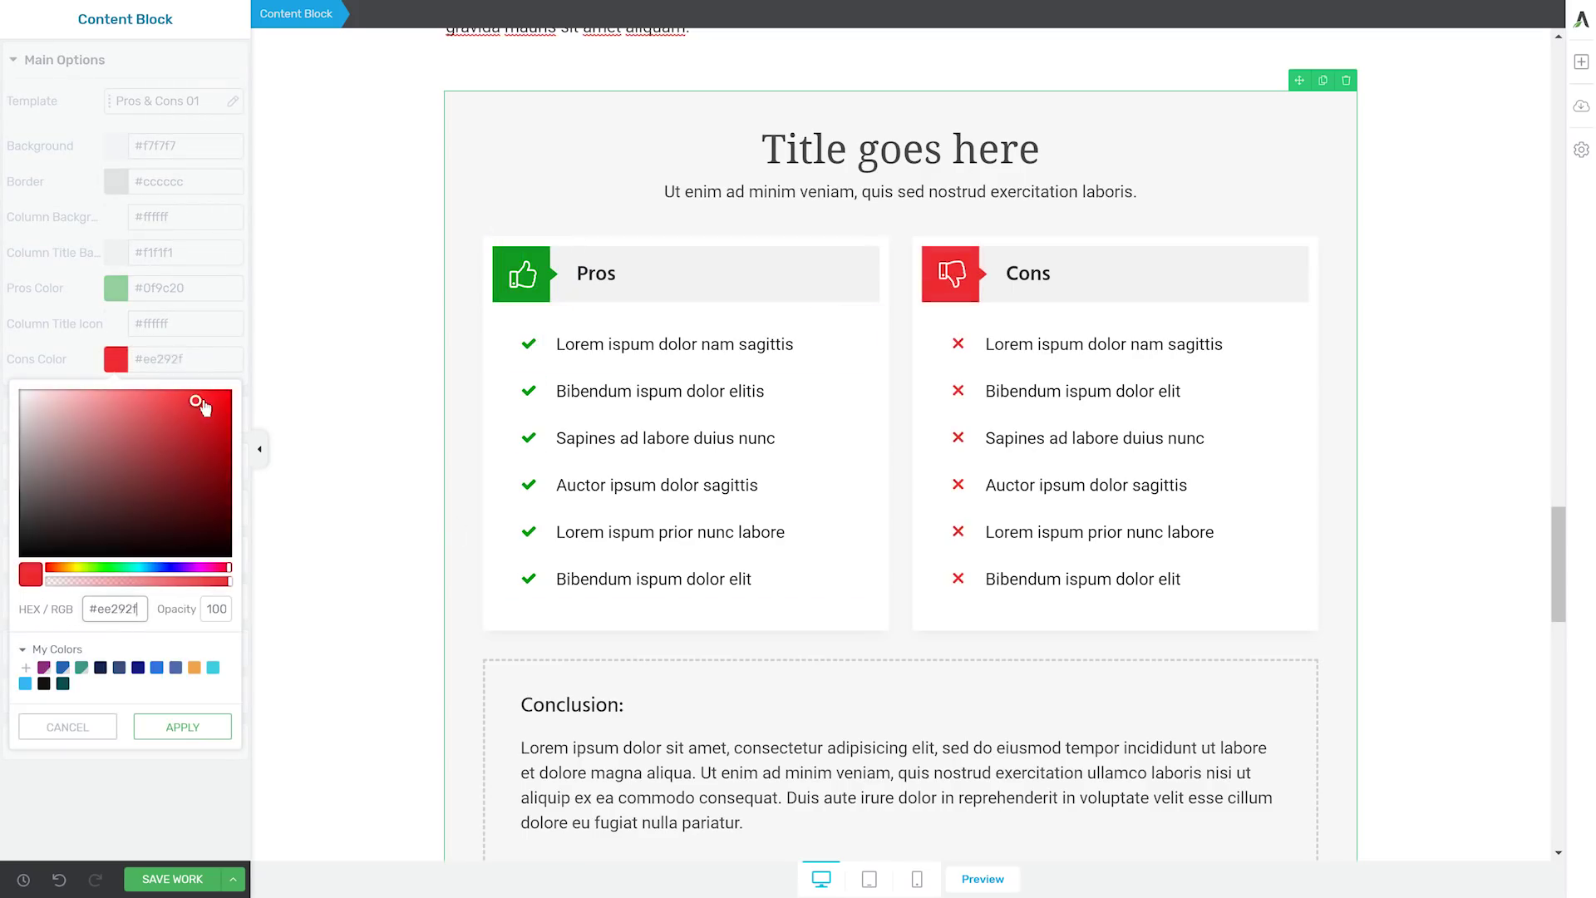
drag(74, 568, 50, 569)
click(208, 402)
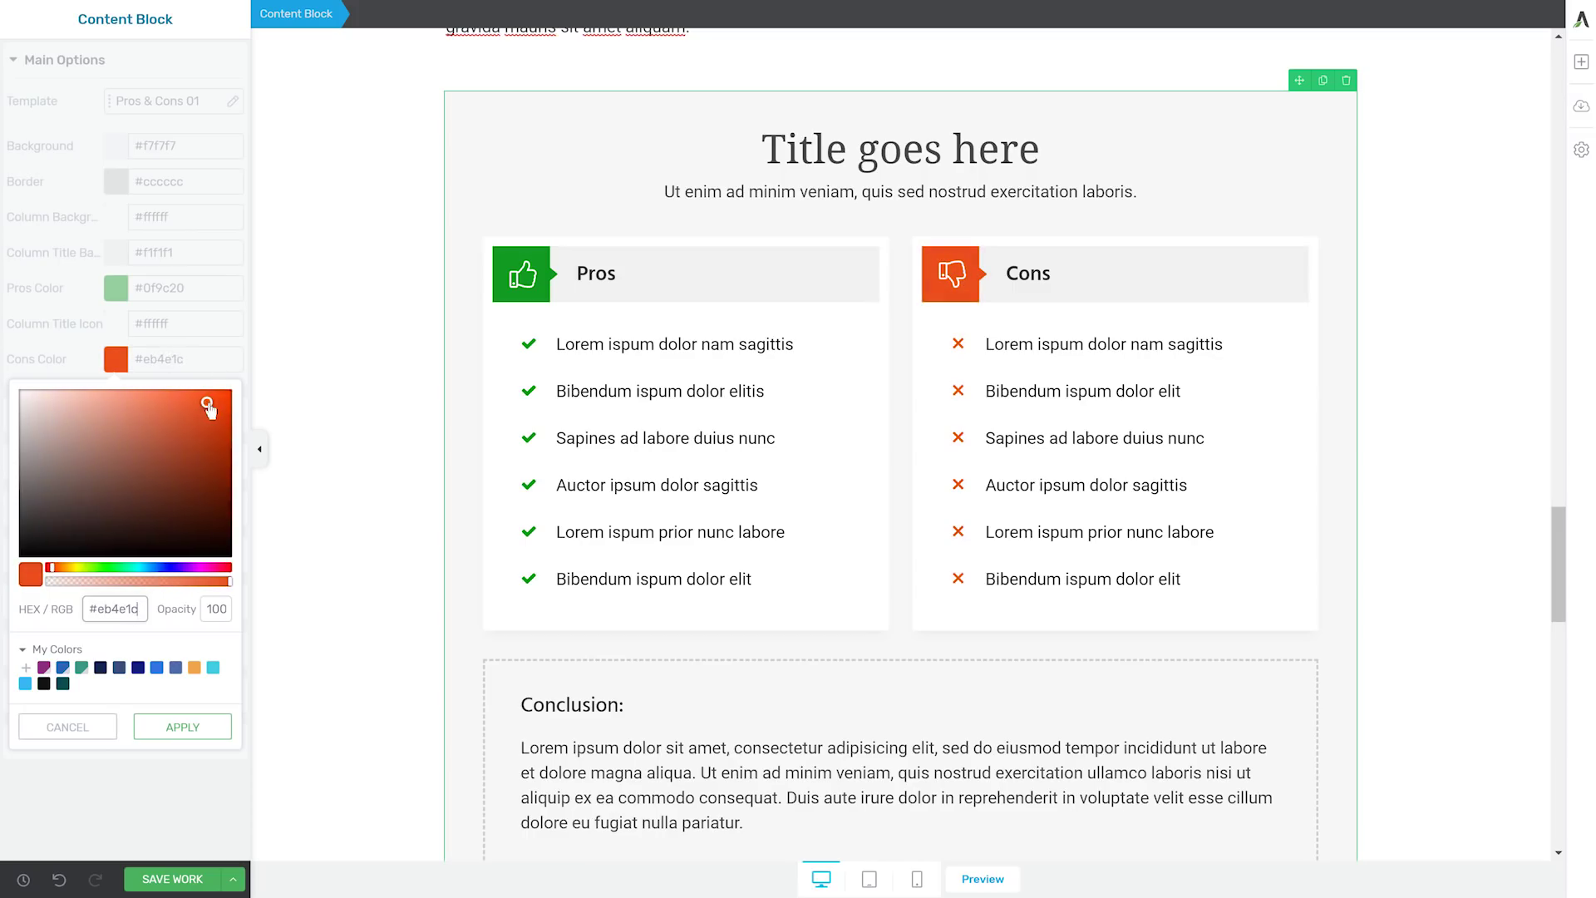
click(176, 728)
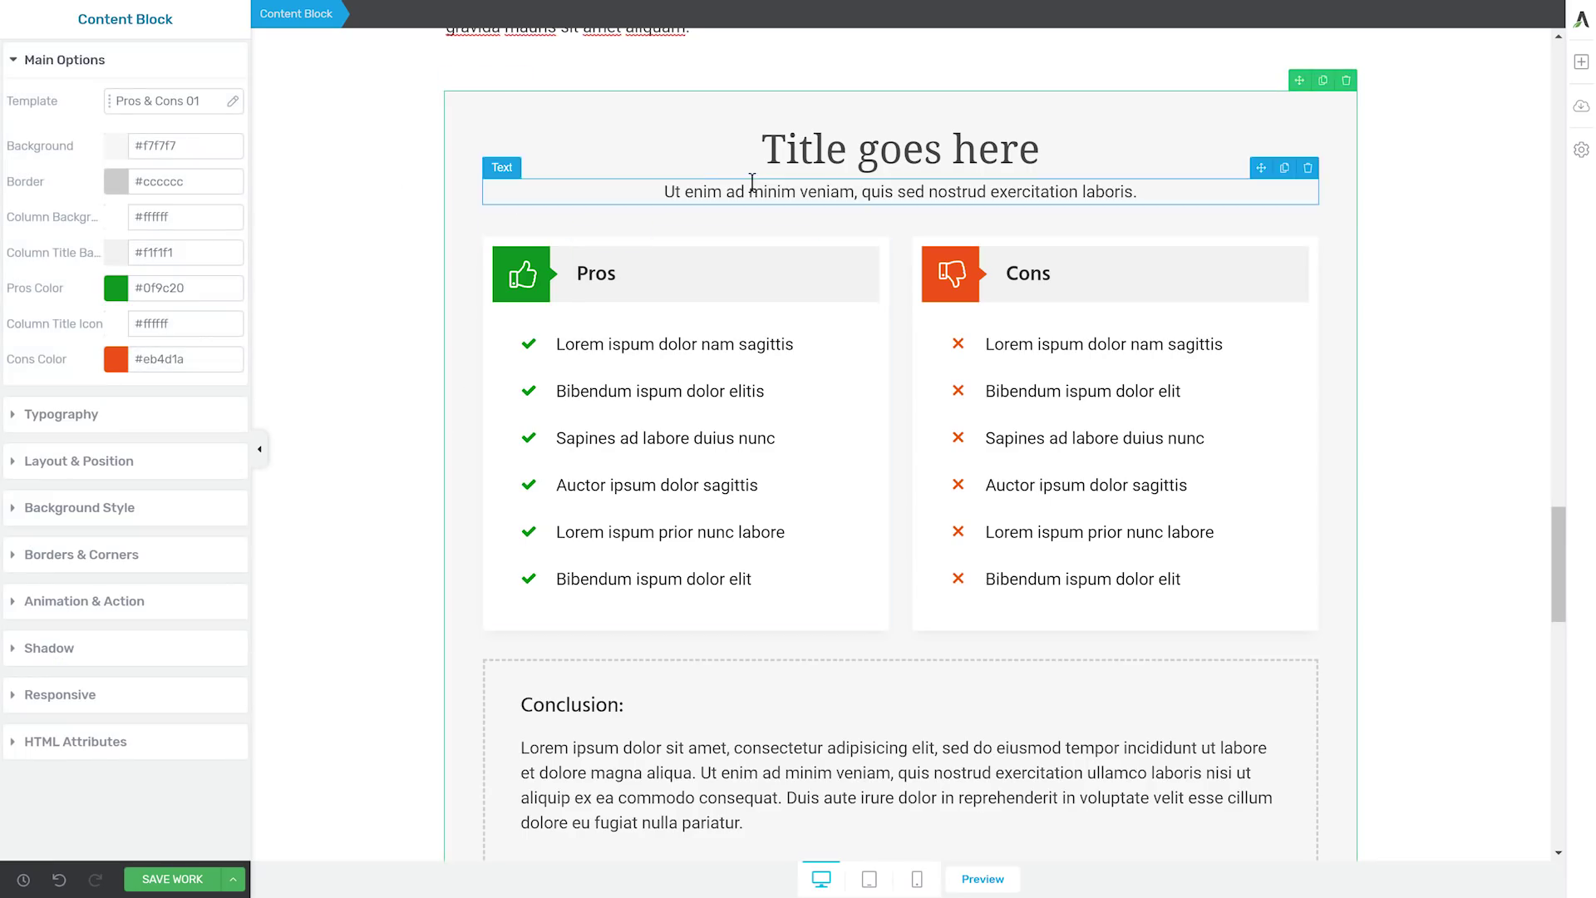
Set the block title to Heading 3 and compare it with the Option 1 heading.
triple_click(953, 150)
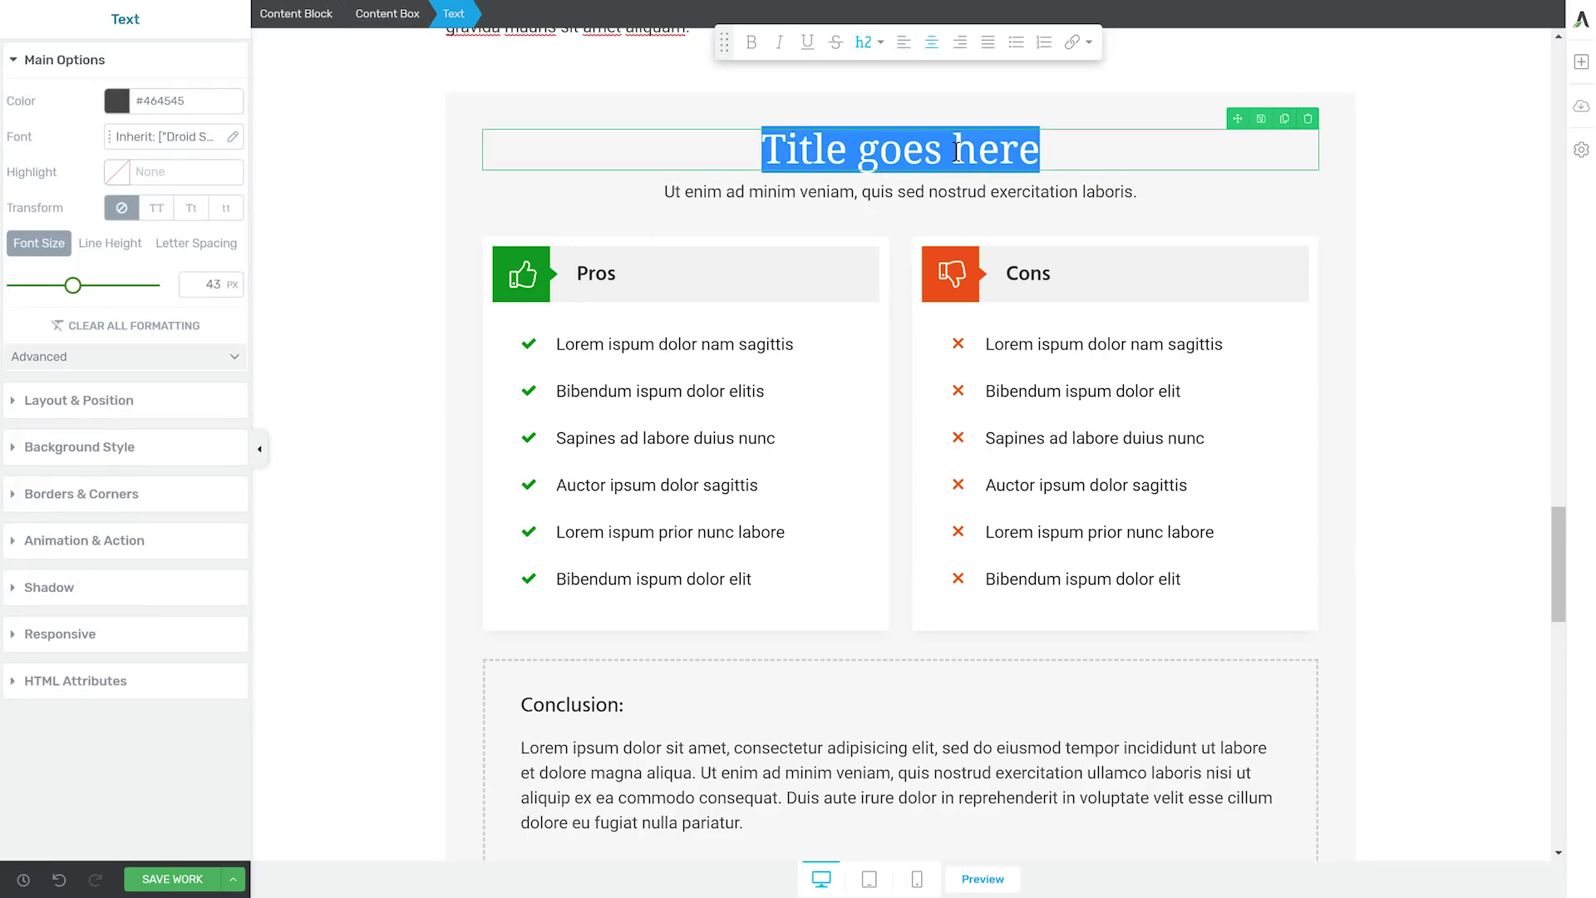
click(865, 46)
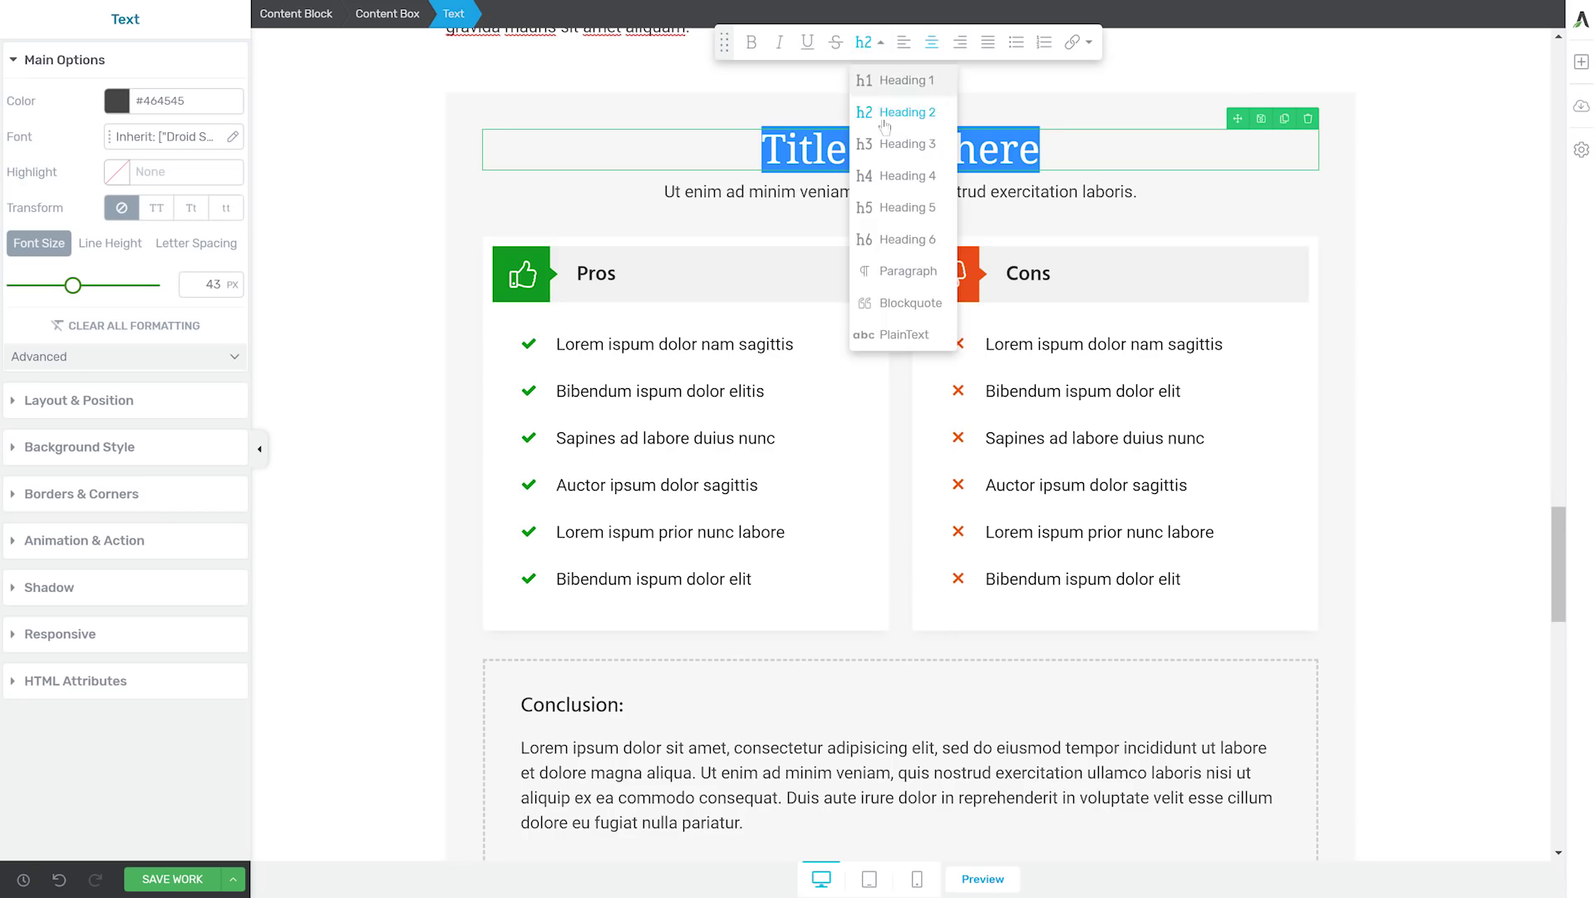
click(898, 141)
scroll(977, 178, up, 15)
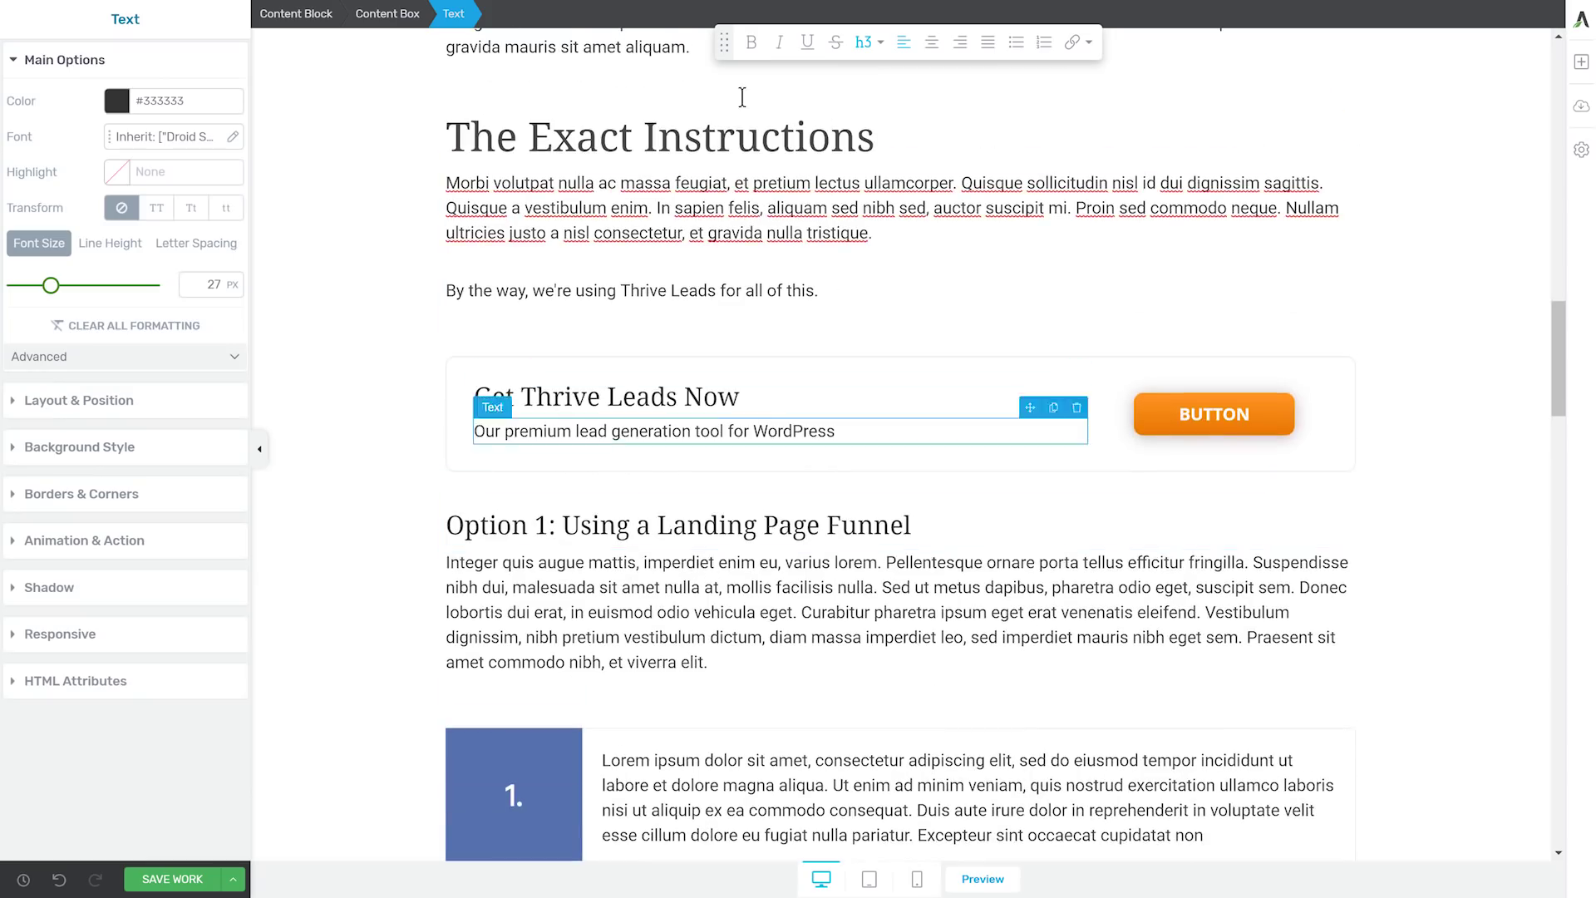
click(625, 528)
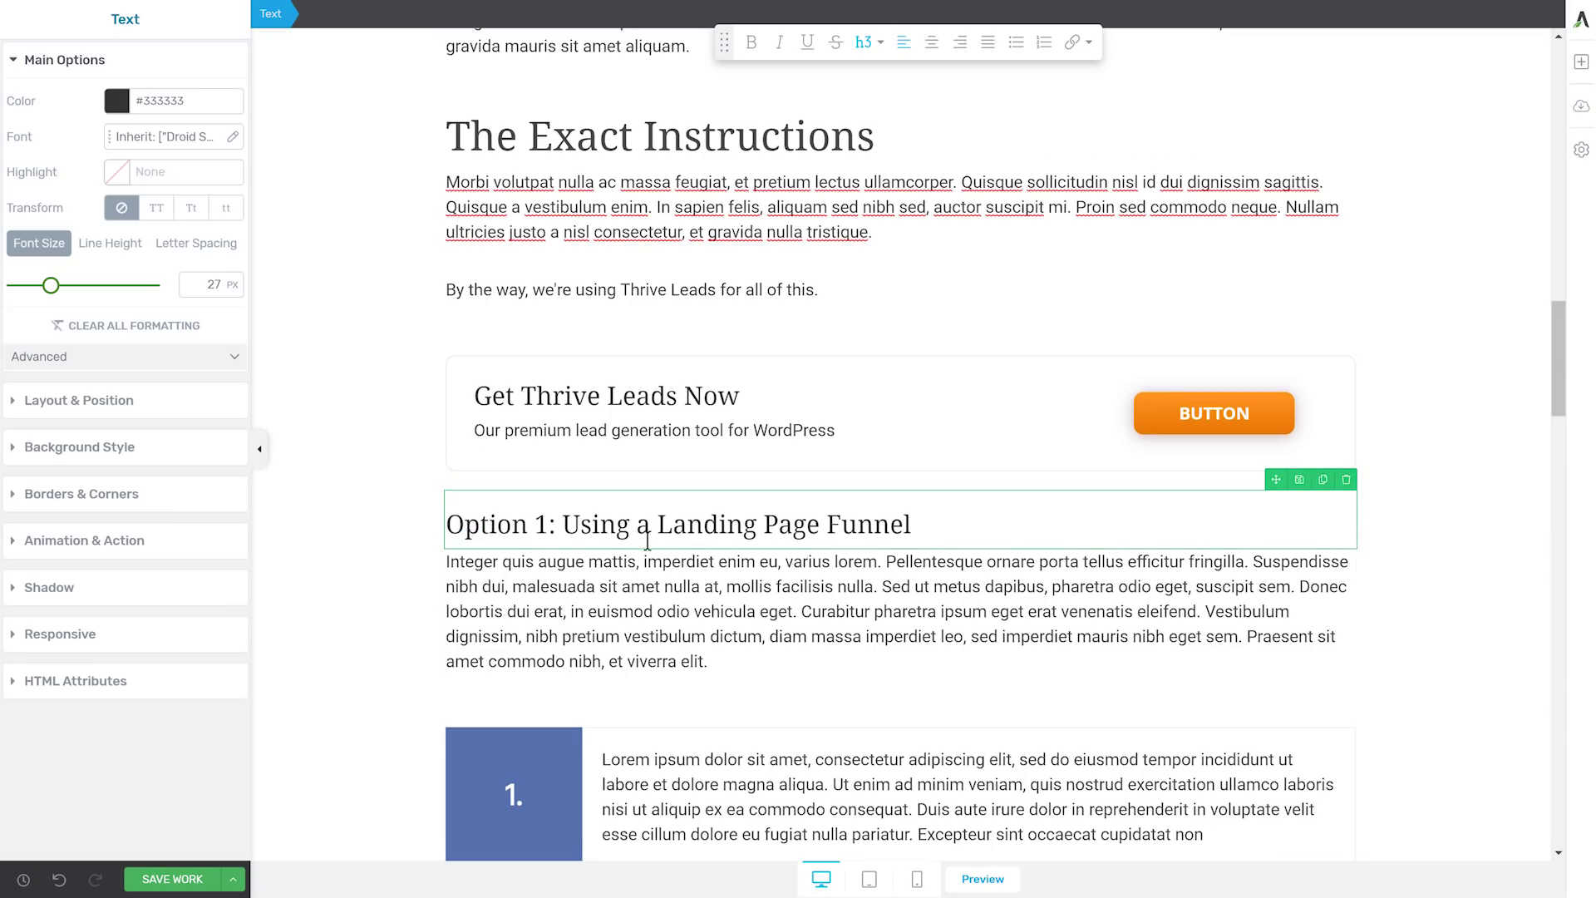
scroll(625, 529, down, 13)
Make the 'Title goes here' heading a centred Heading 4.
click(603, 235)
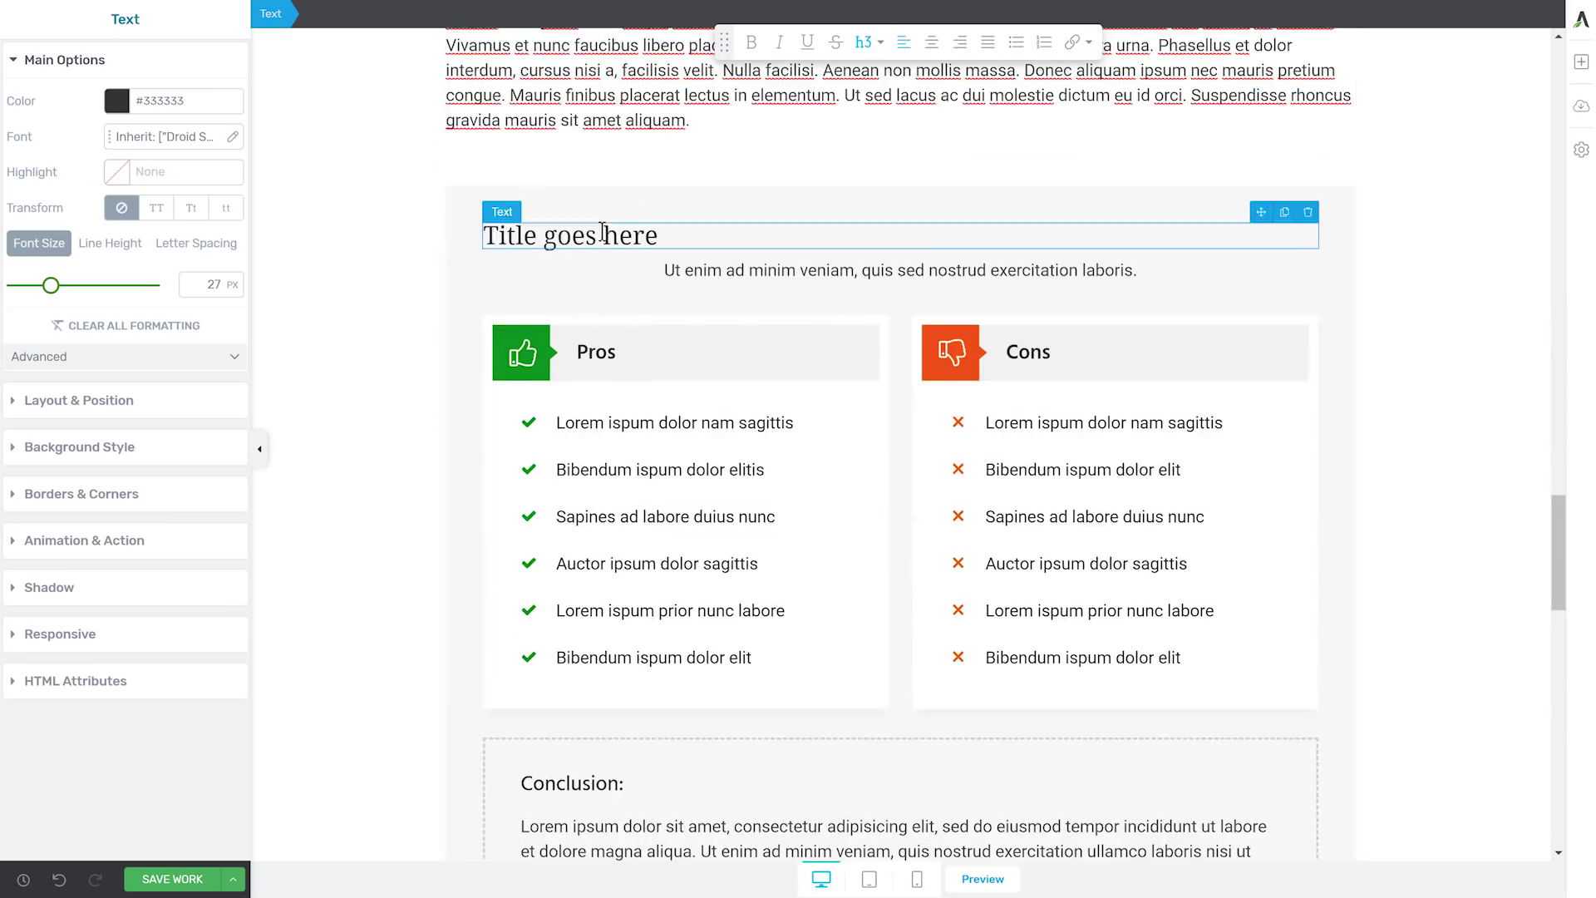
click(880, 43)
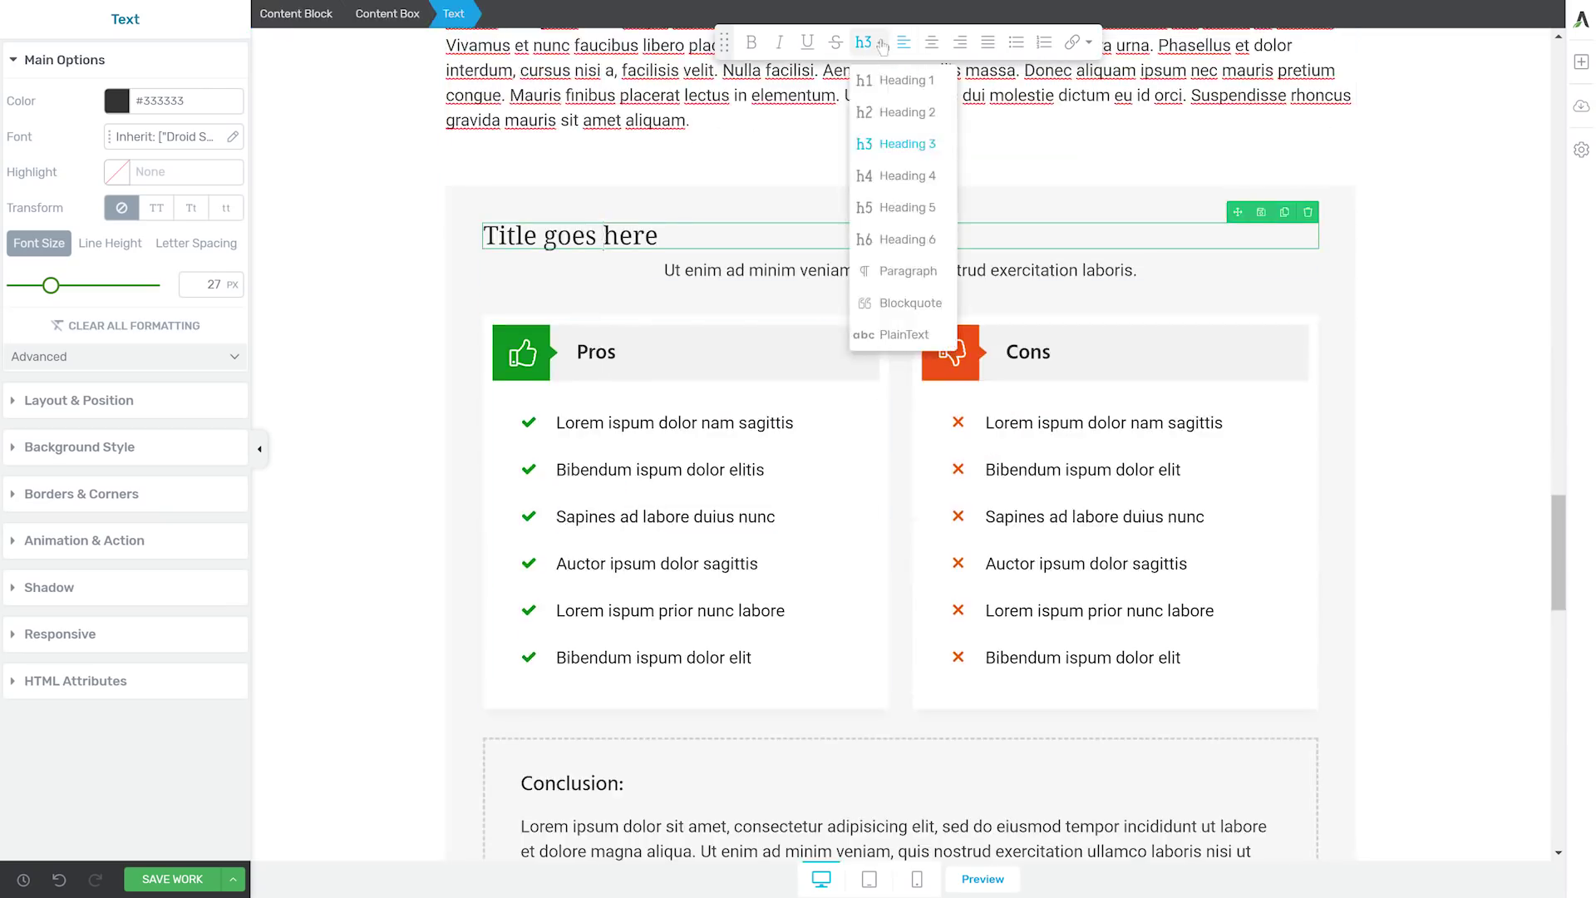
click(897, 144)
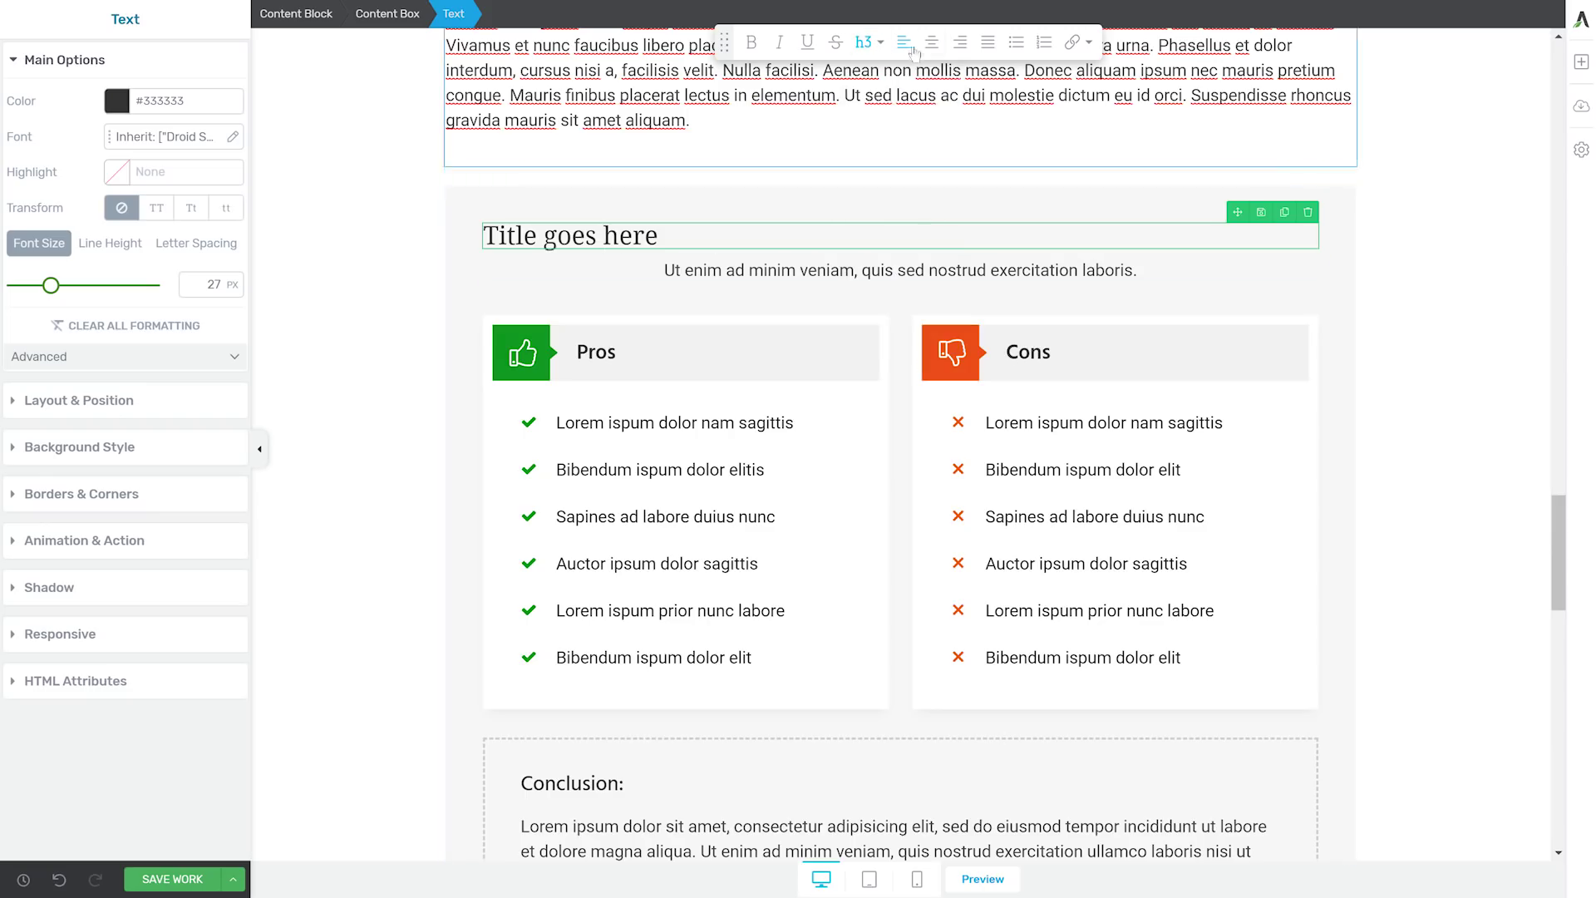
click(868, 42)
click(898, 174)
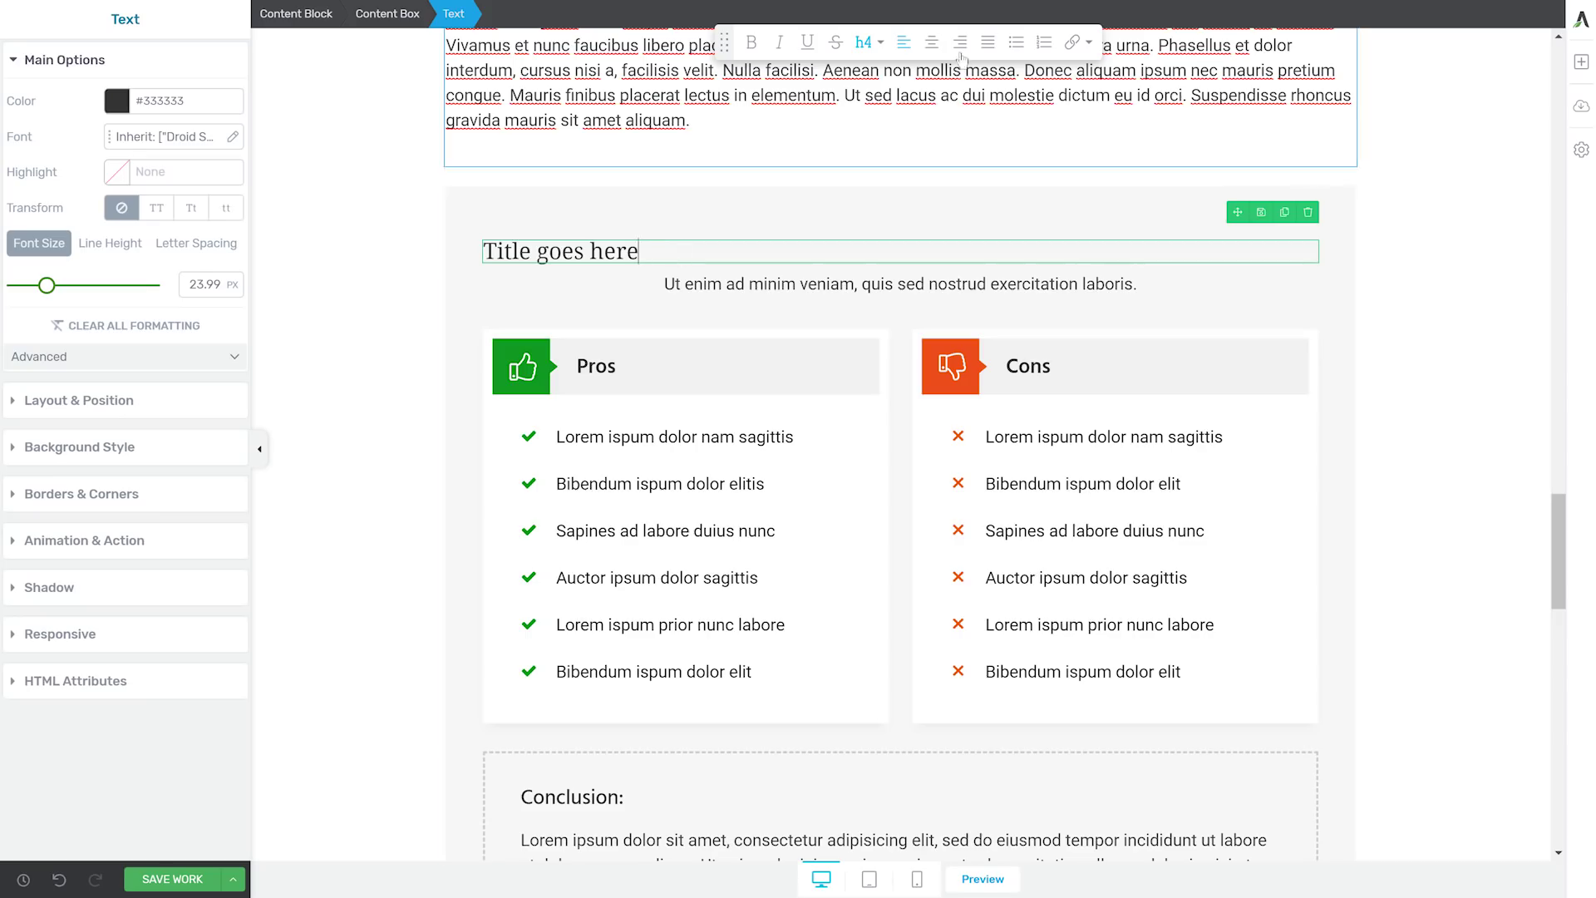
click(931, 41)
Retitle the block 'Strategy 1: Pros & Cons' and delete the subtitle line below it.
triple_click(914, 258)
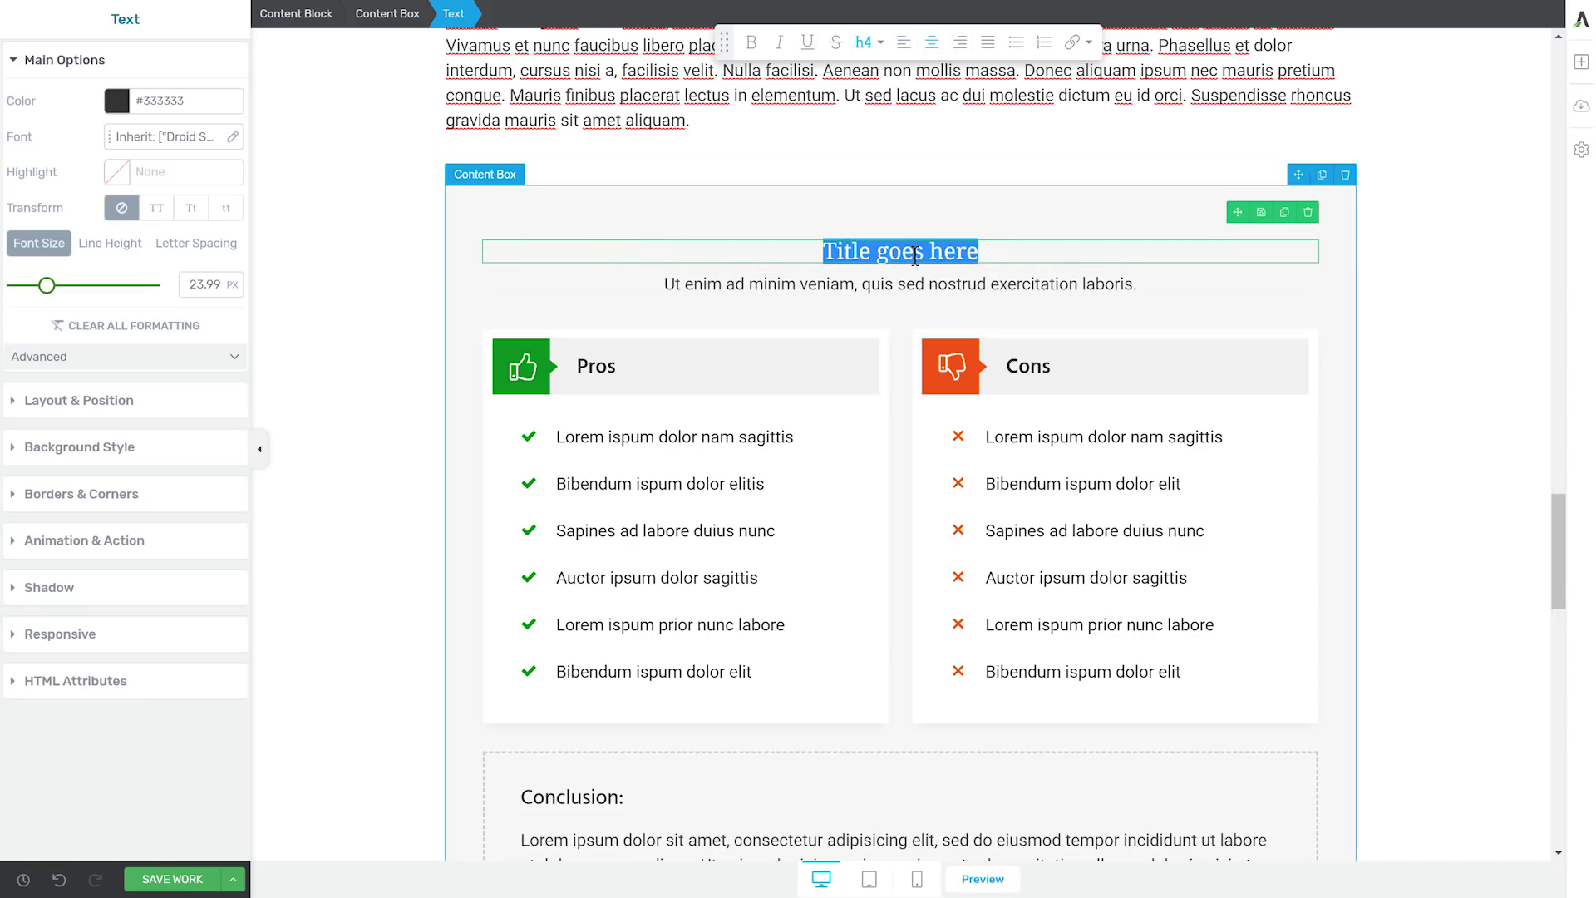
text(Strategy 1)
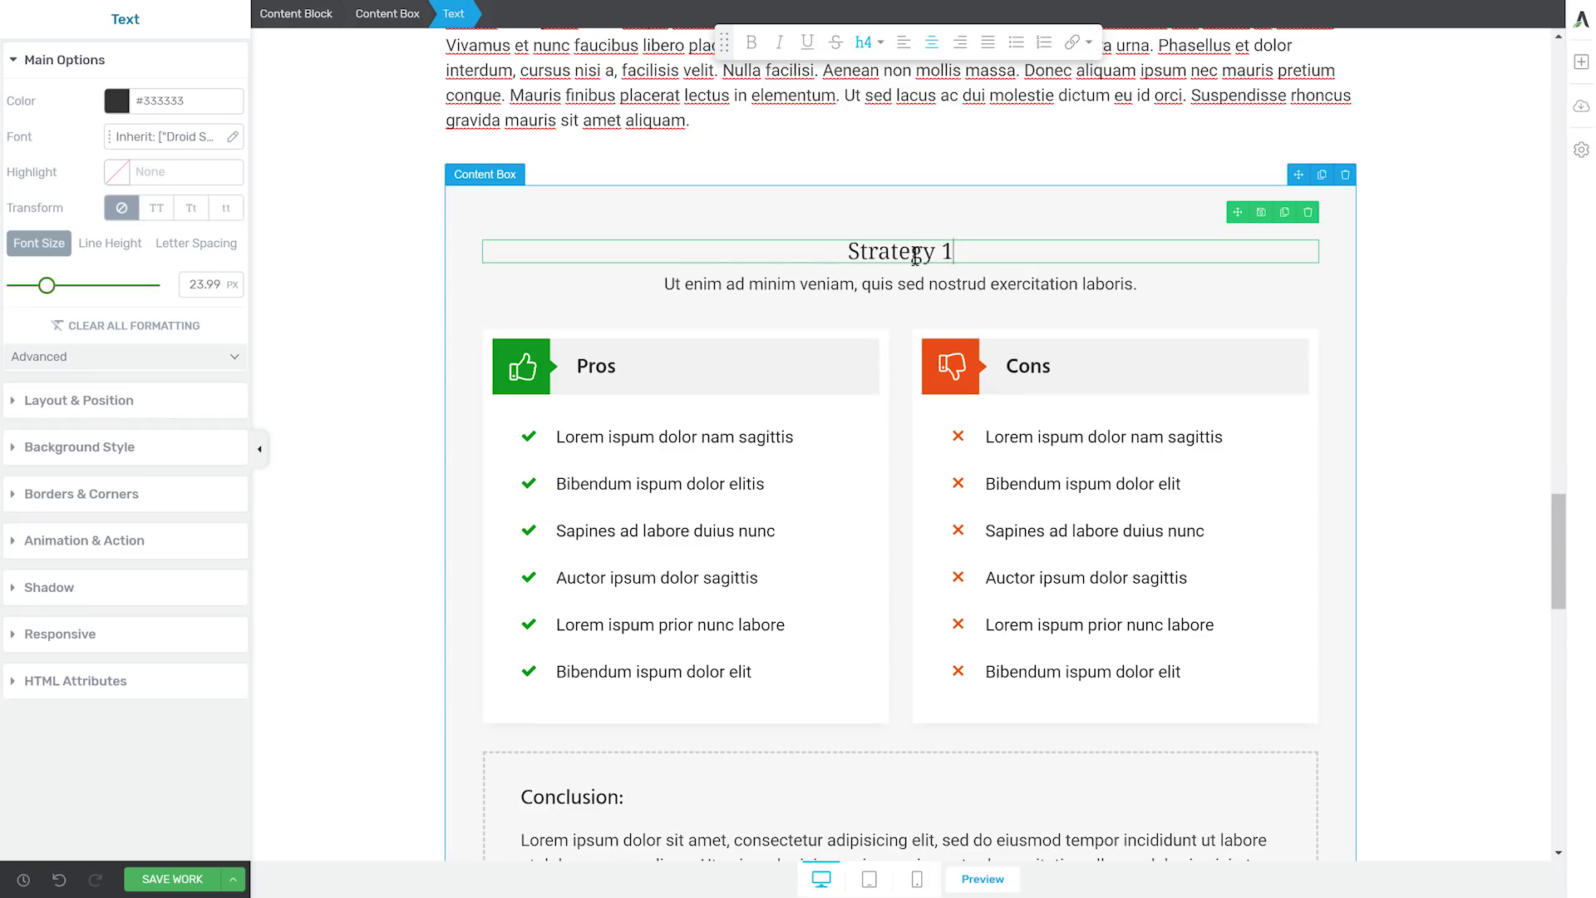
text(: Pros & Cons)
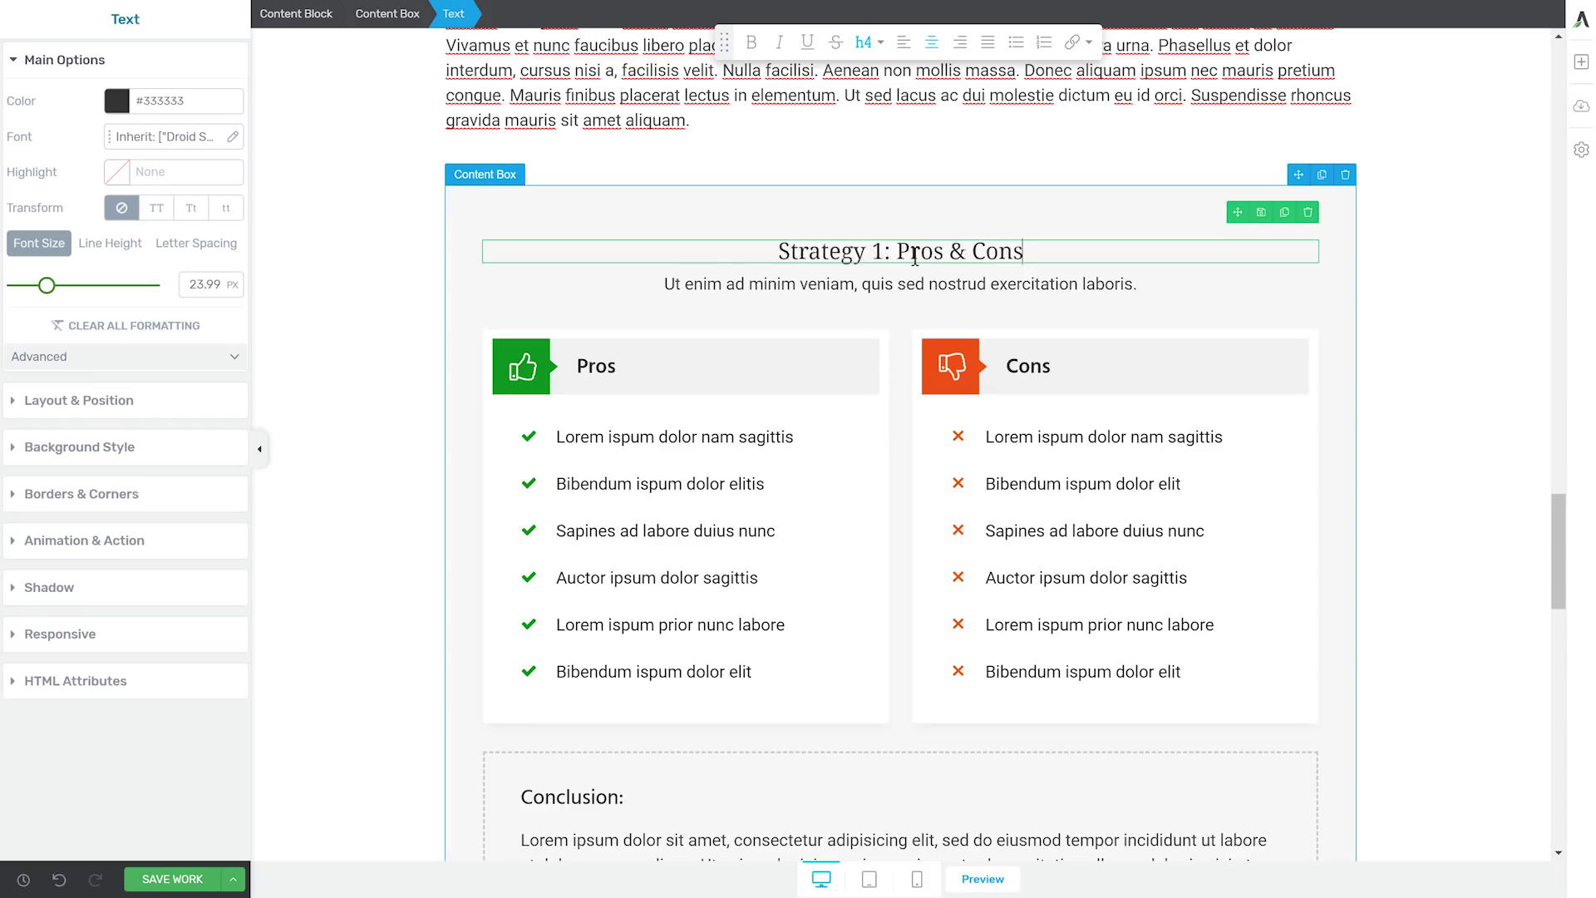
click(1099, 288)
click(1308, 264)
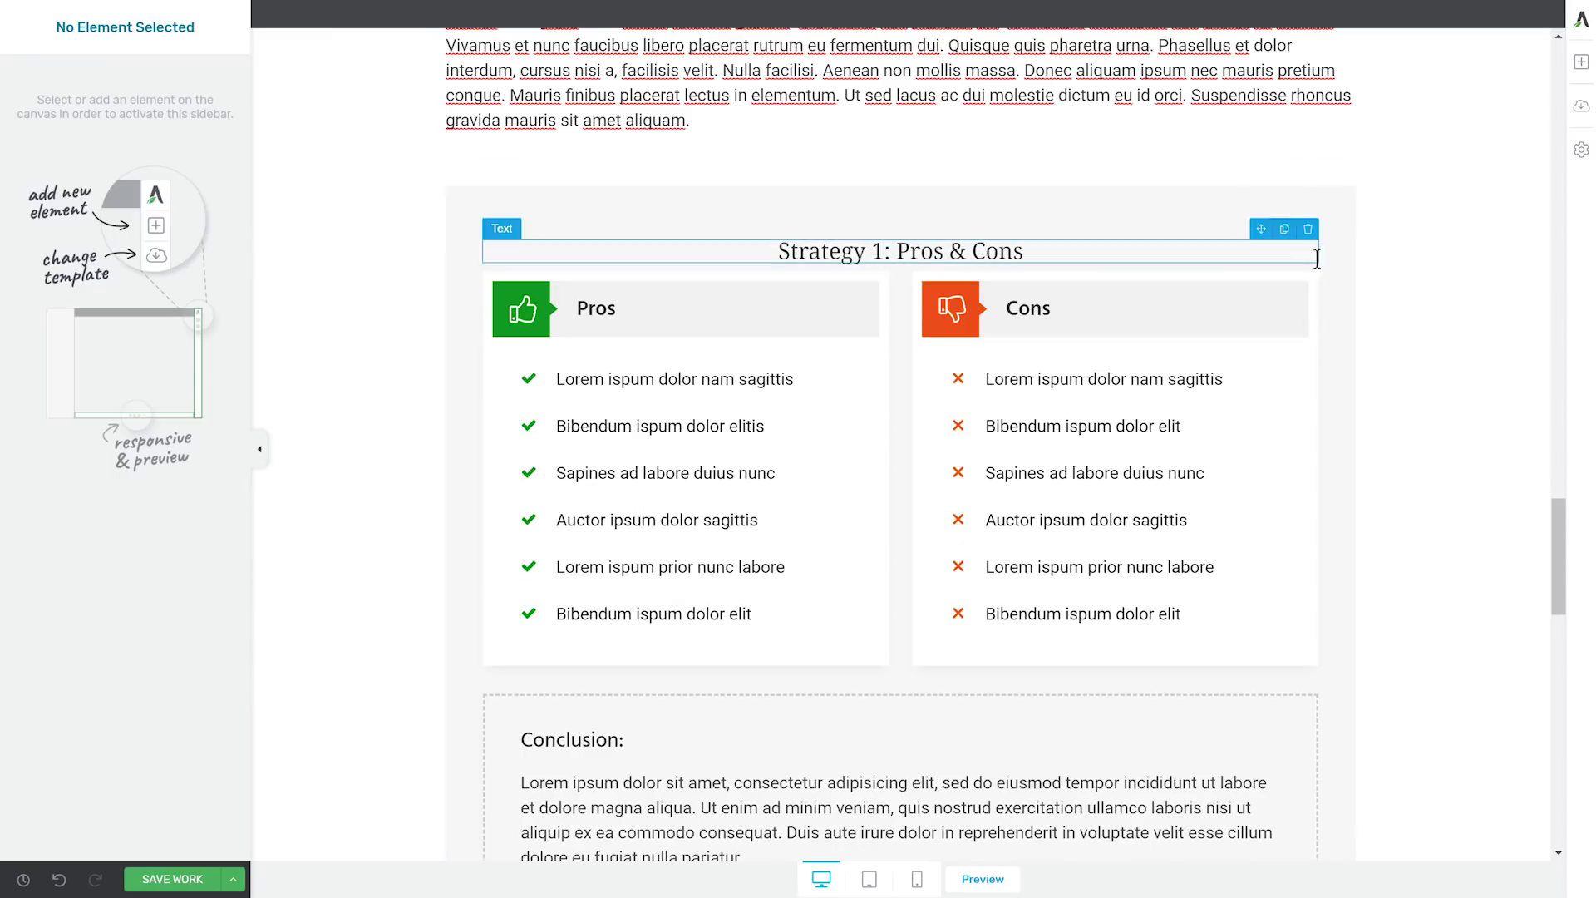
Give the Strategy 1 heading a 26 px bottom margin.
click(1044, 253)
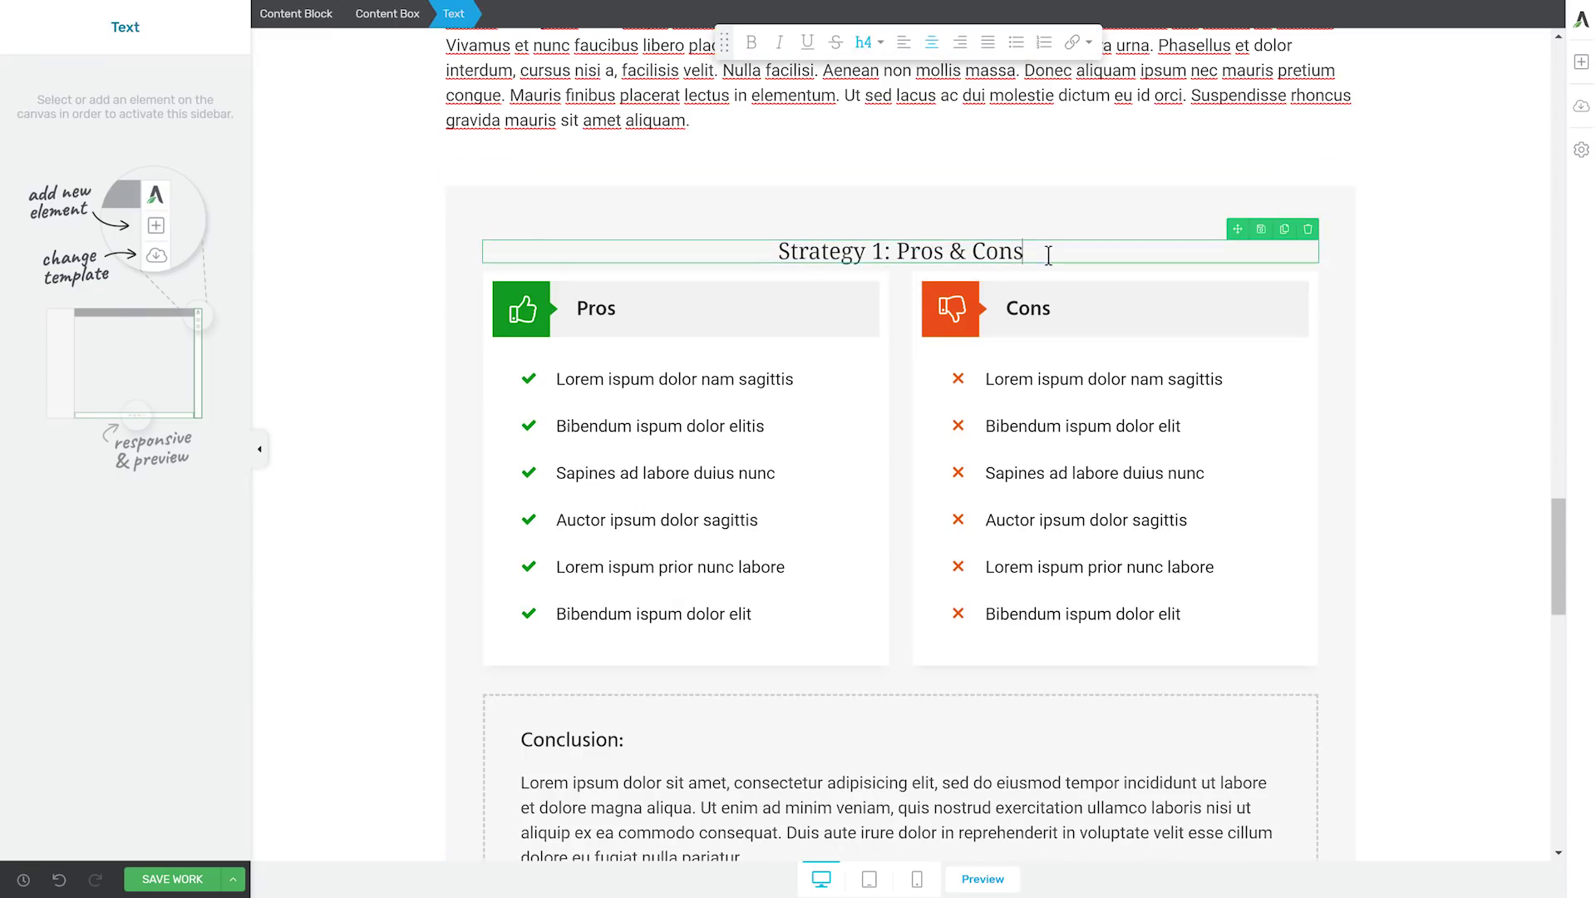
click(92, 413)
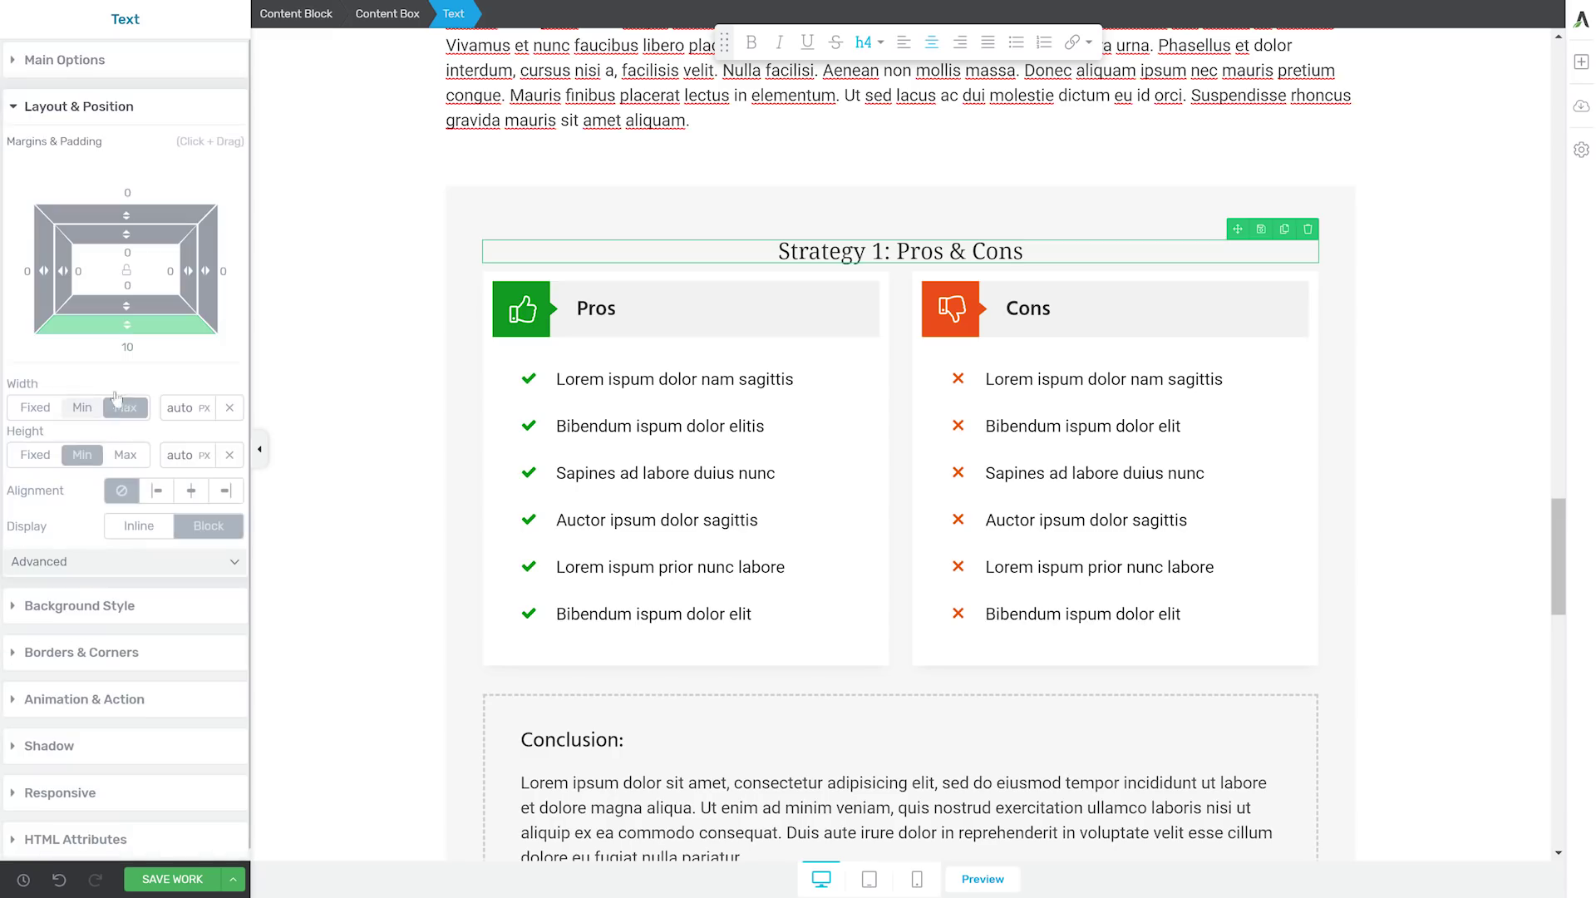
drag(126, 343, 126, 364)
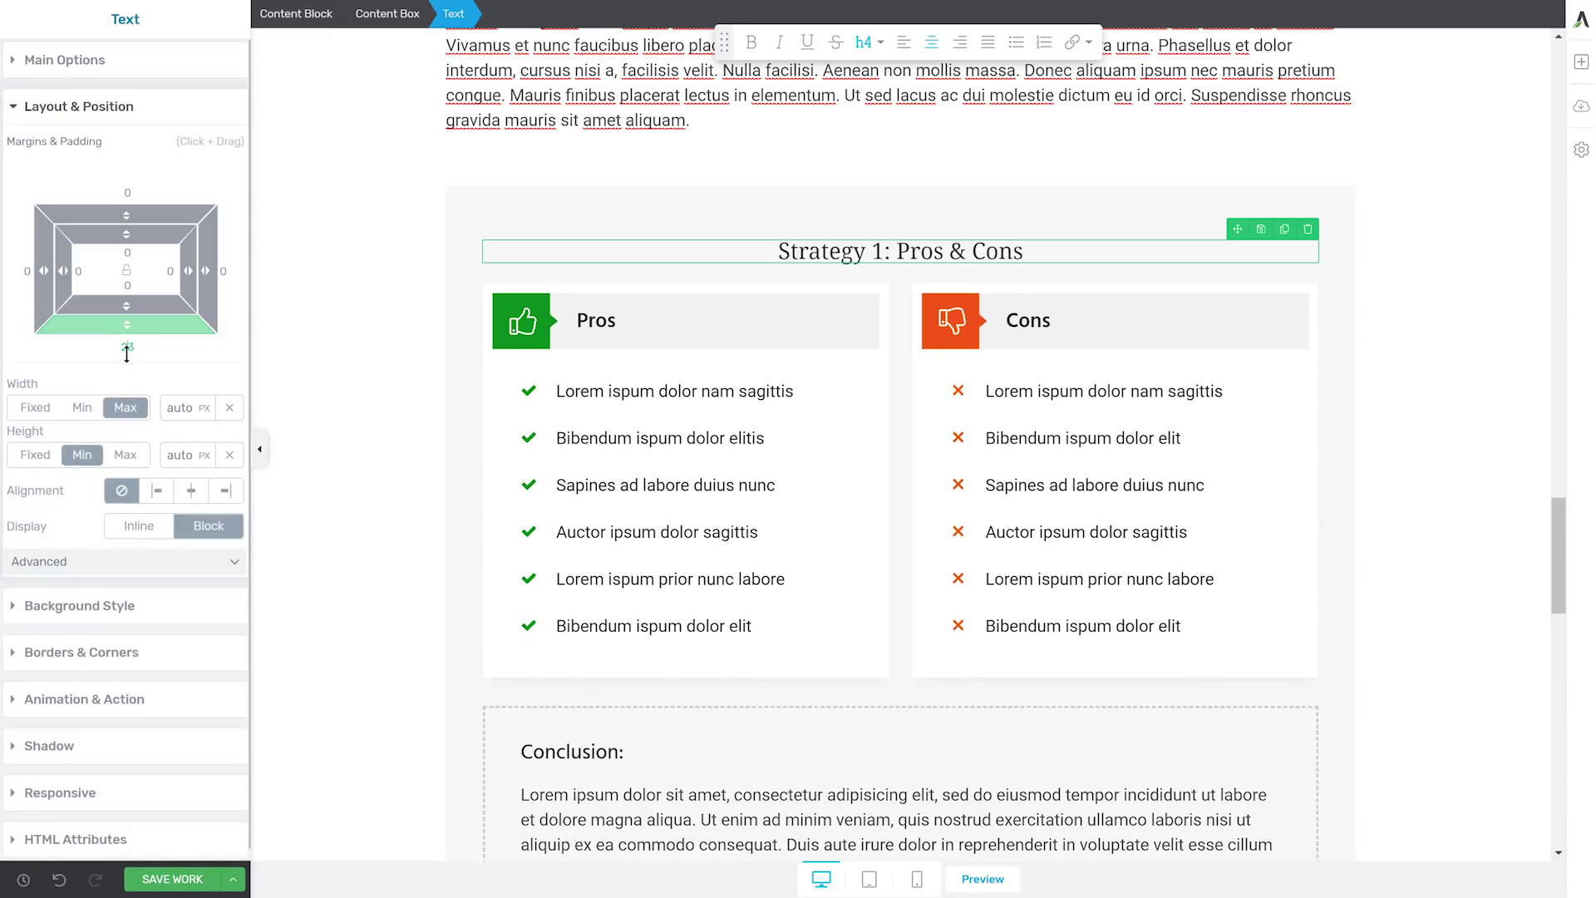
click(1441, 305)
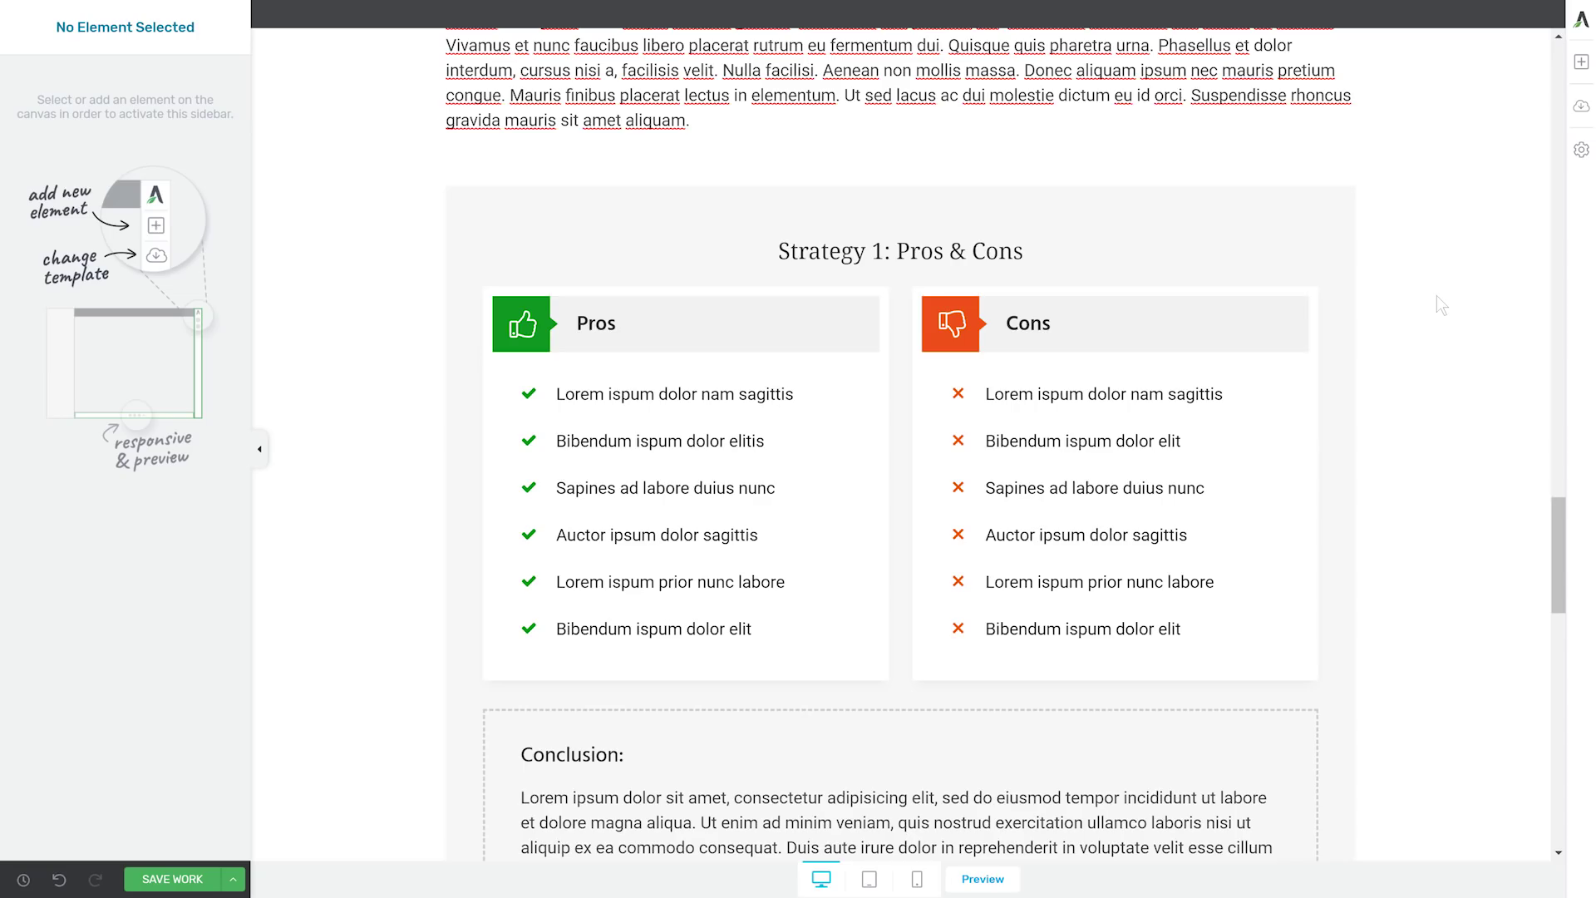
scroll(1440, 305, down, 2)
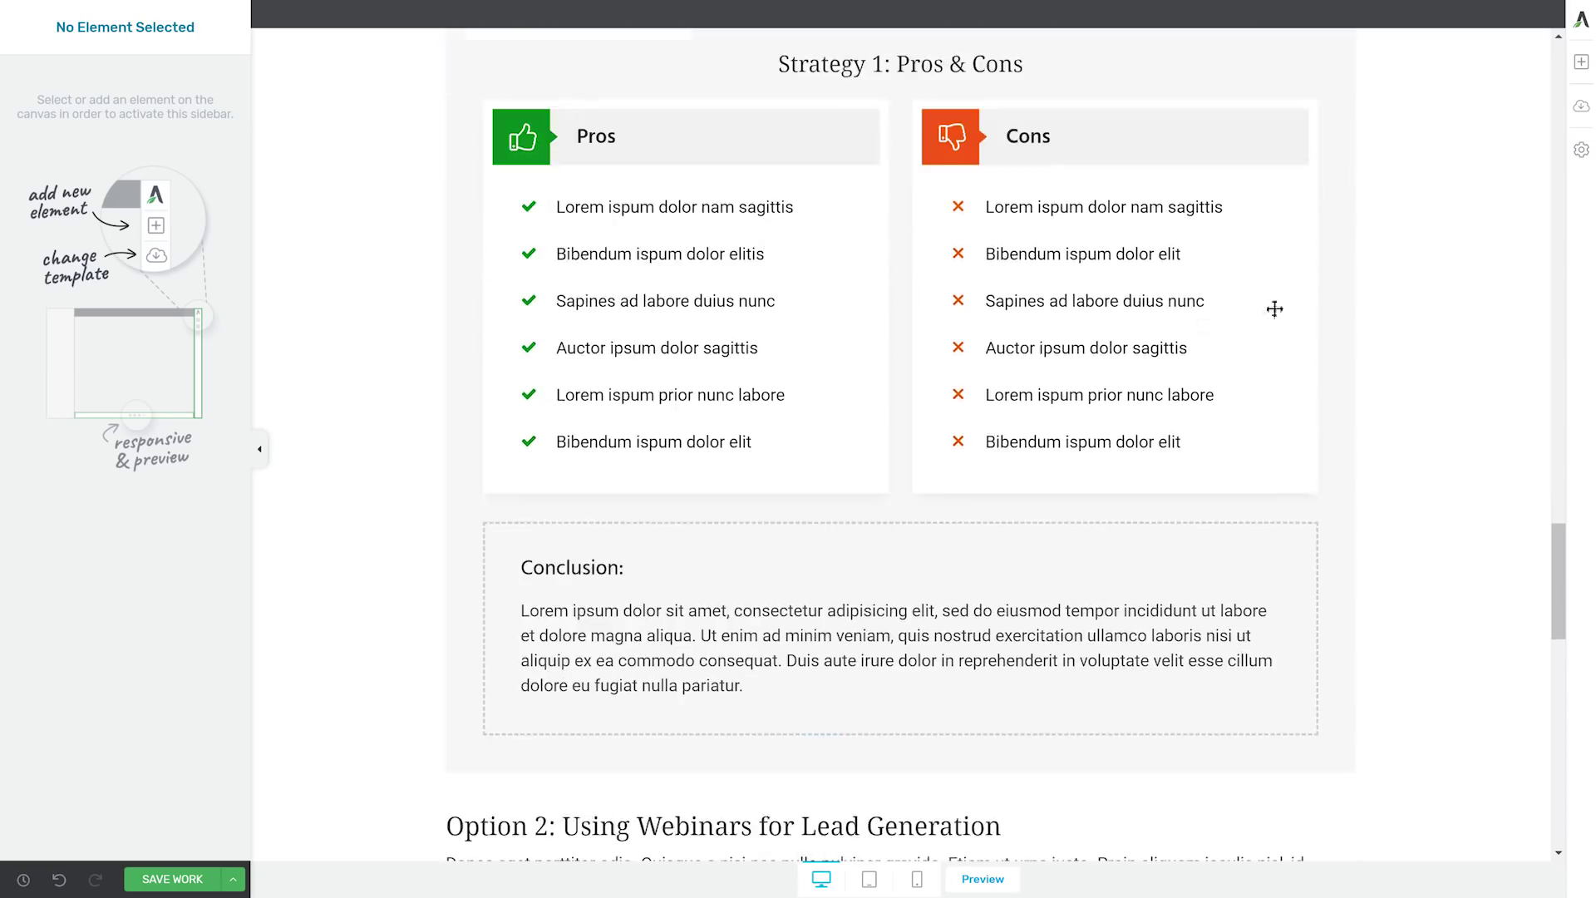
Set the size of both the Pros check icons and Cons cross icons to 22 px.
click(529, 209)
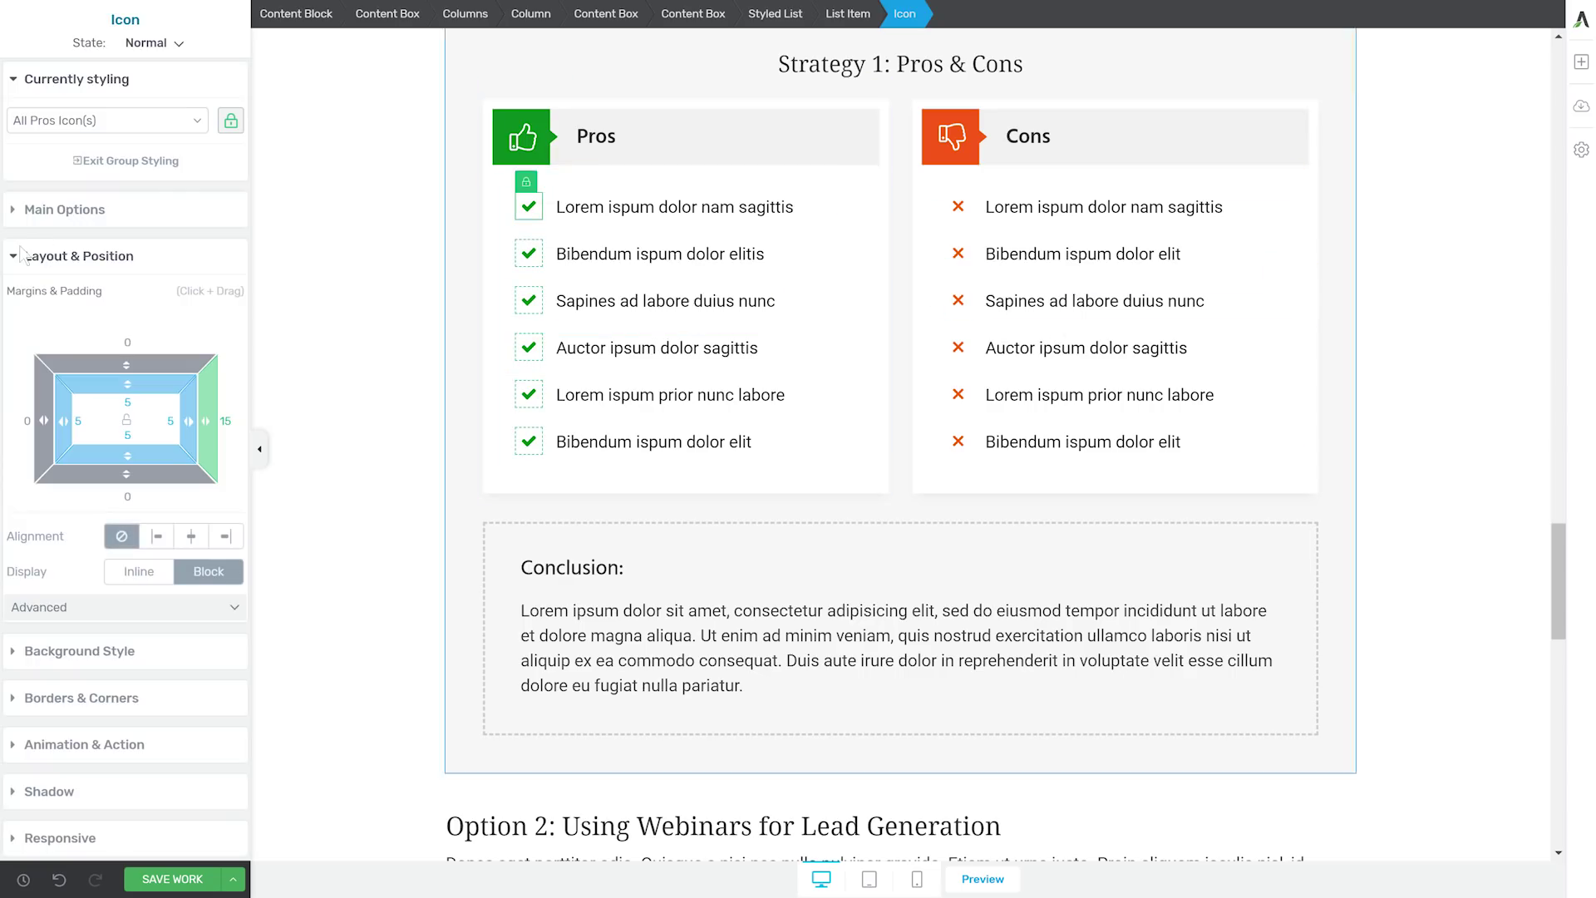
click(67, 211)
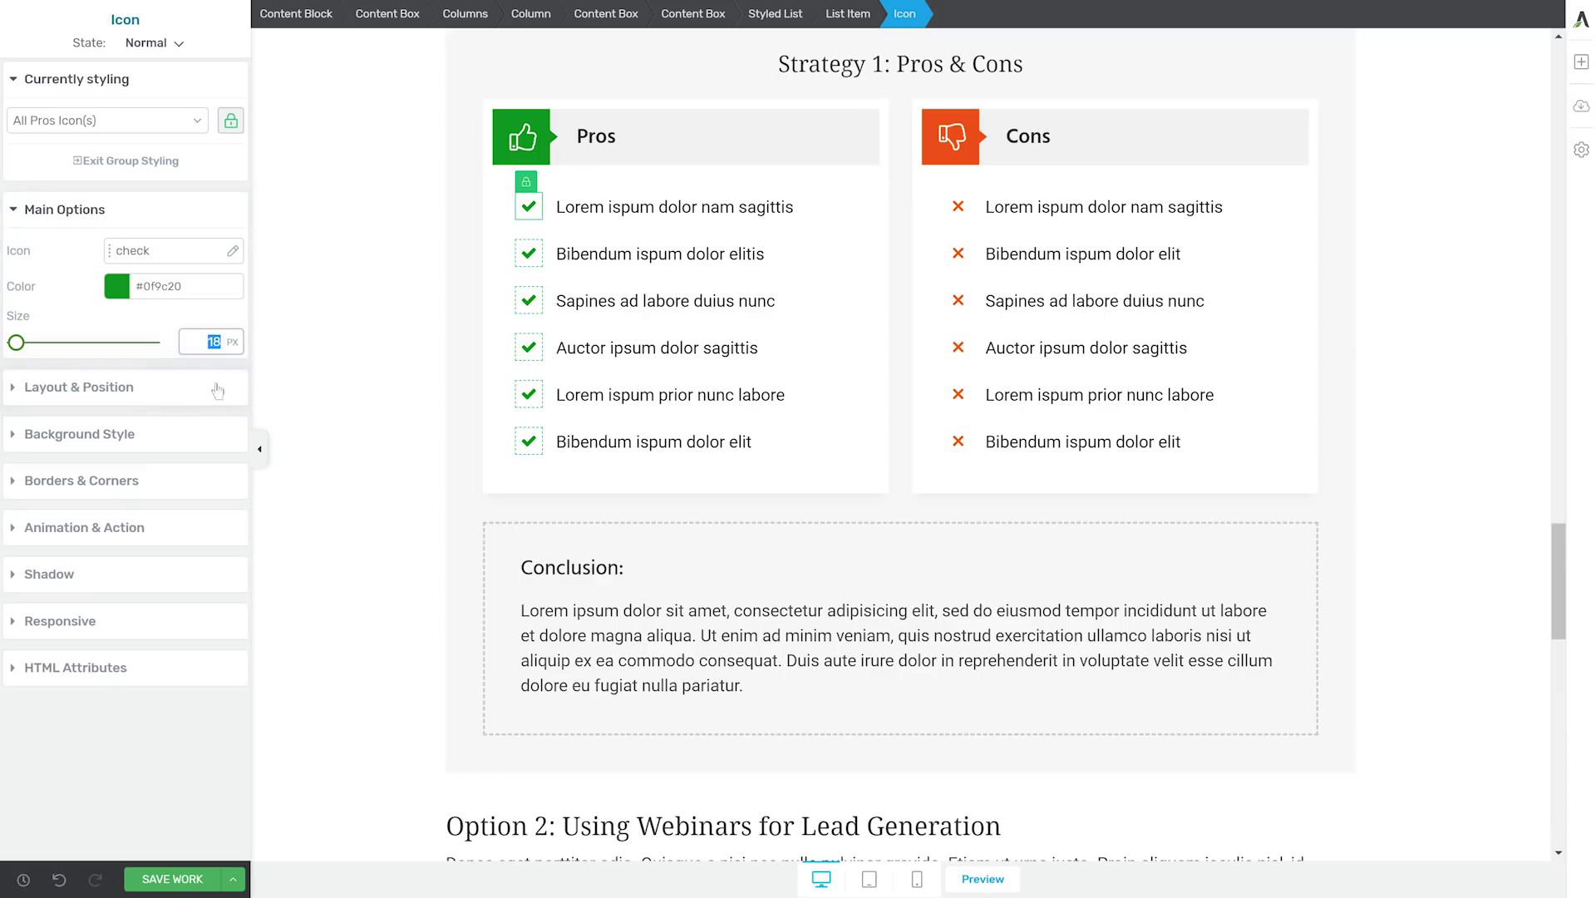
text(22)
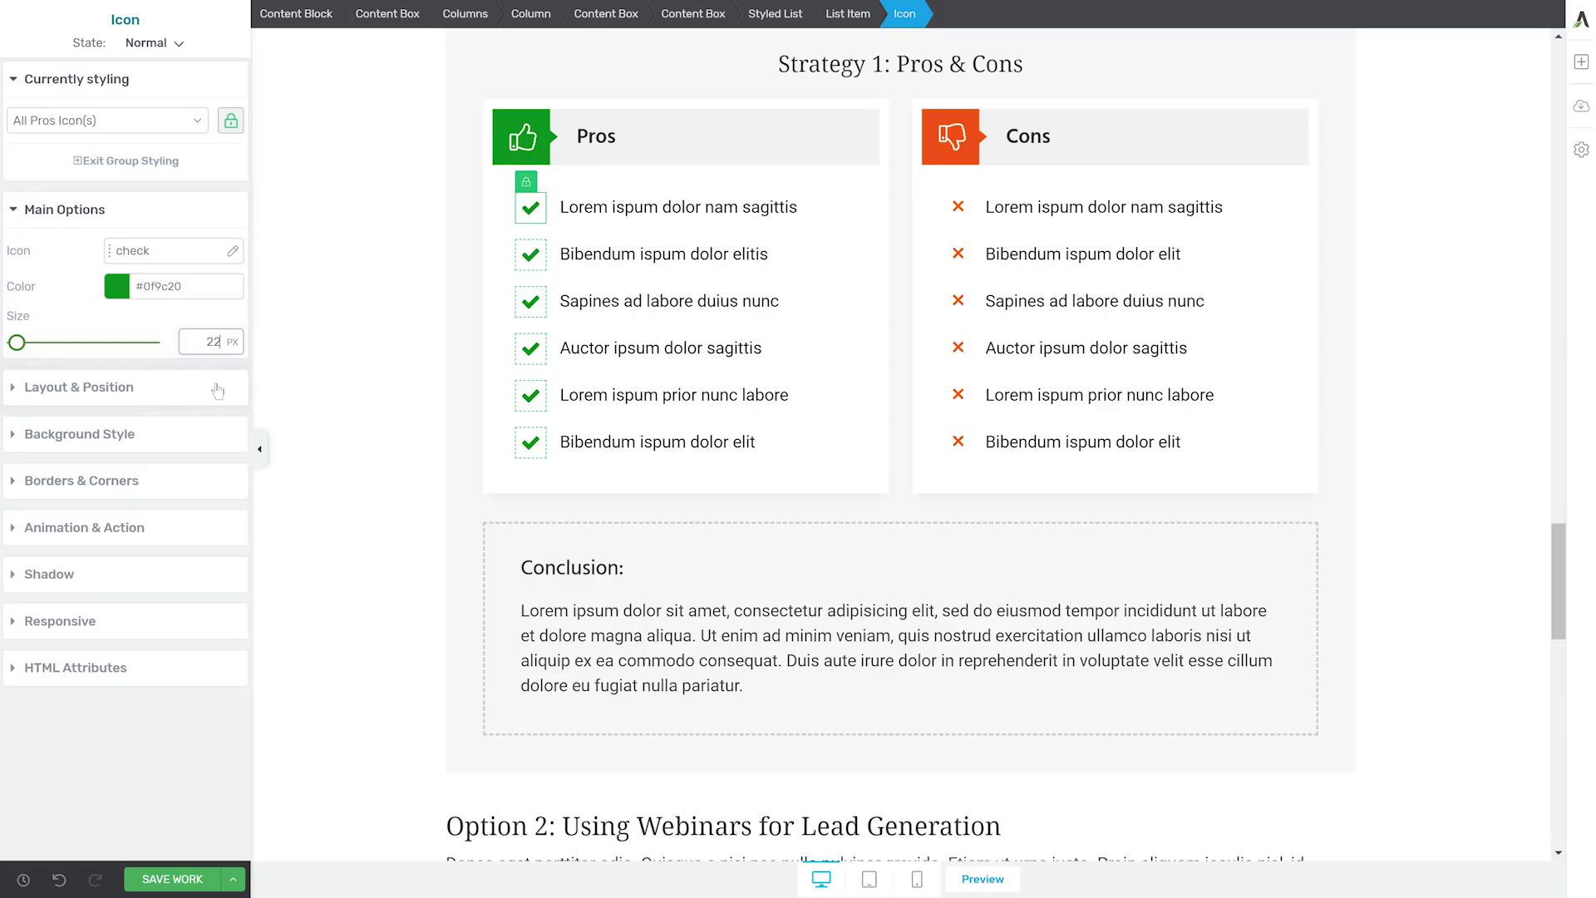
click(956, 215)
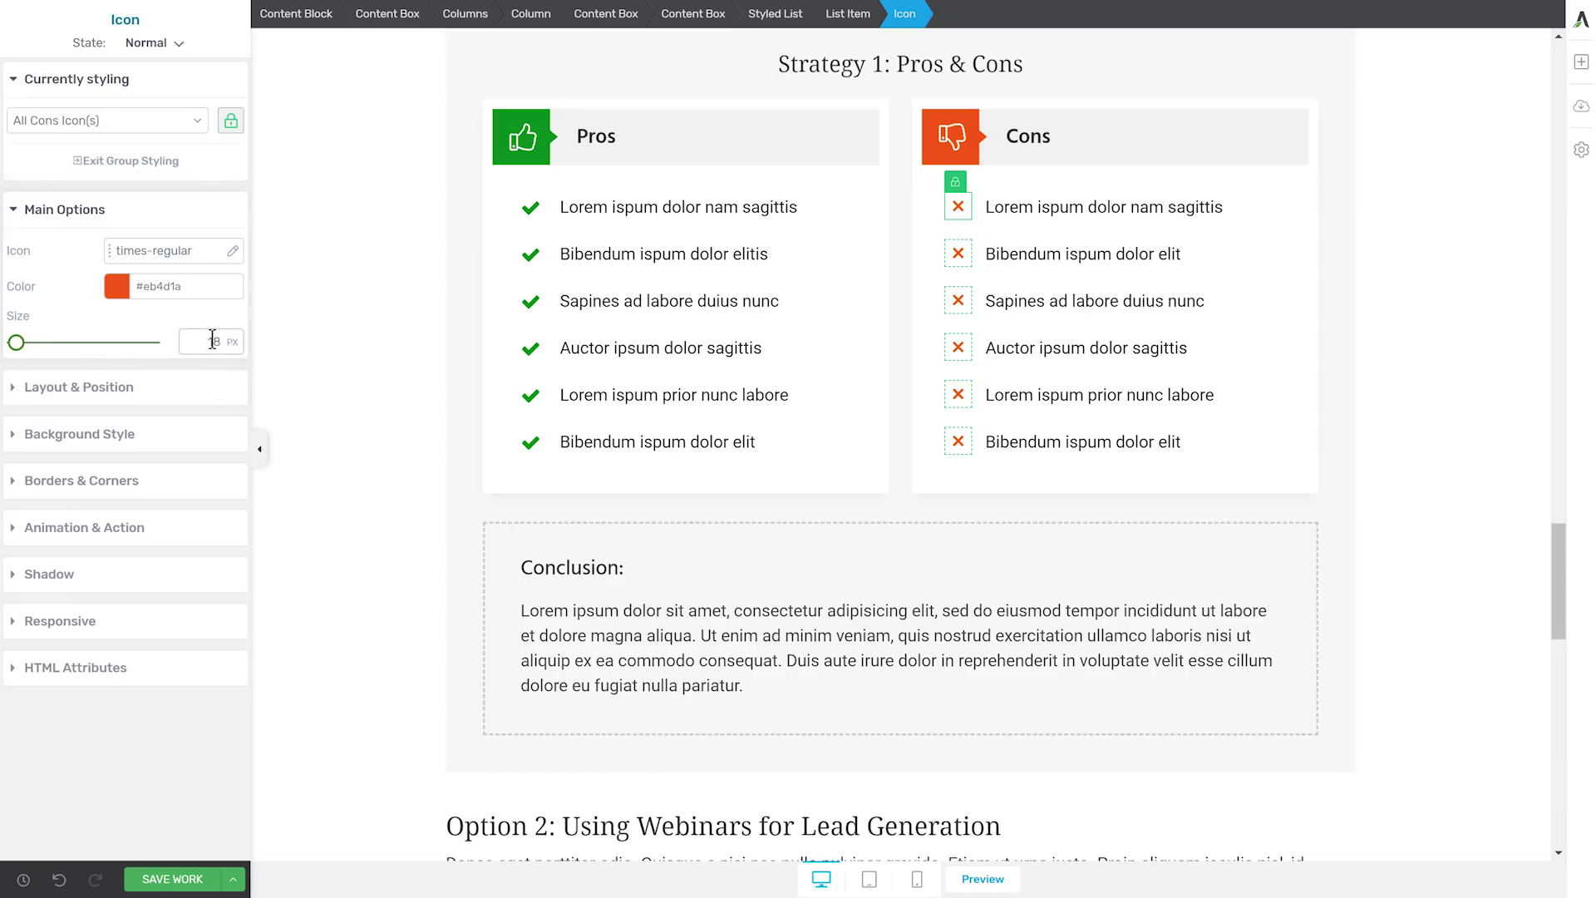
text(22)
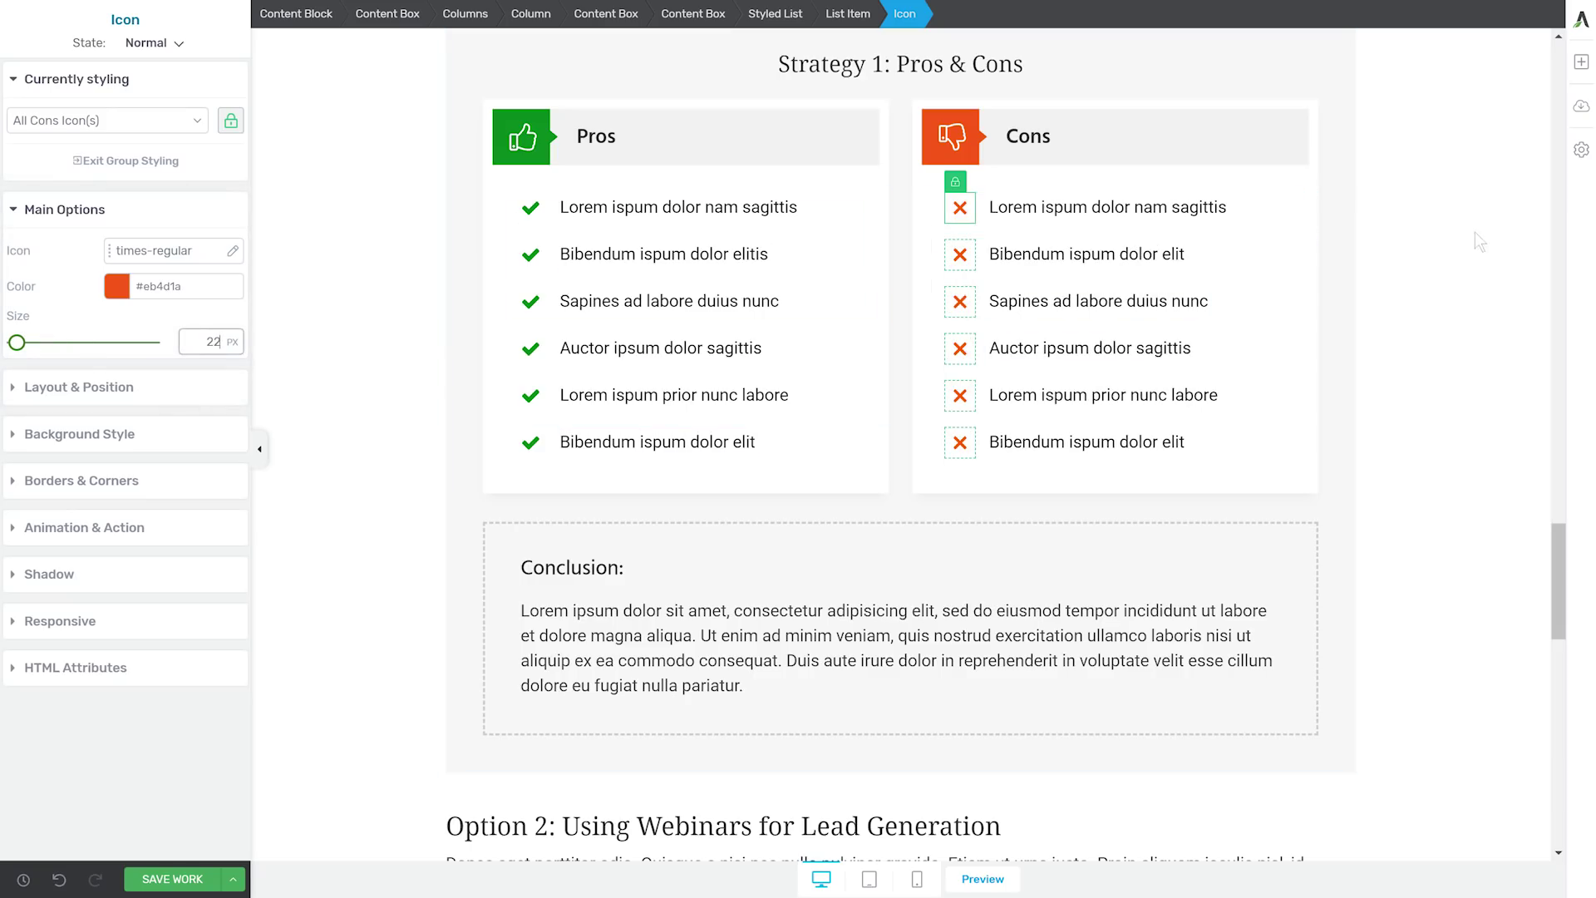
key(Escape)
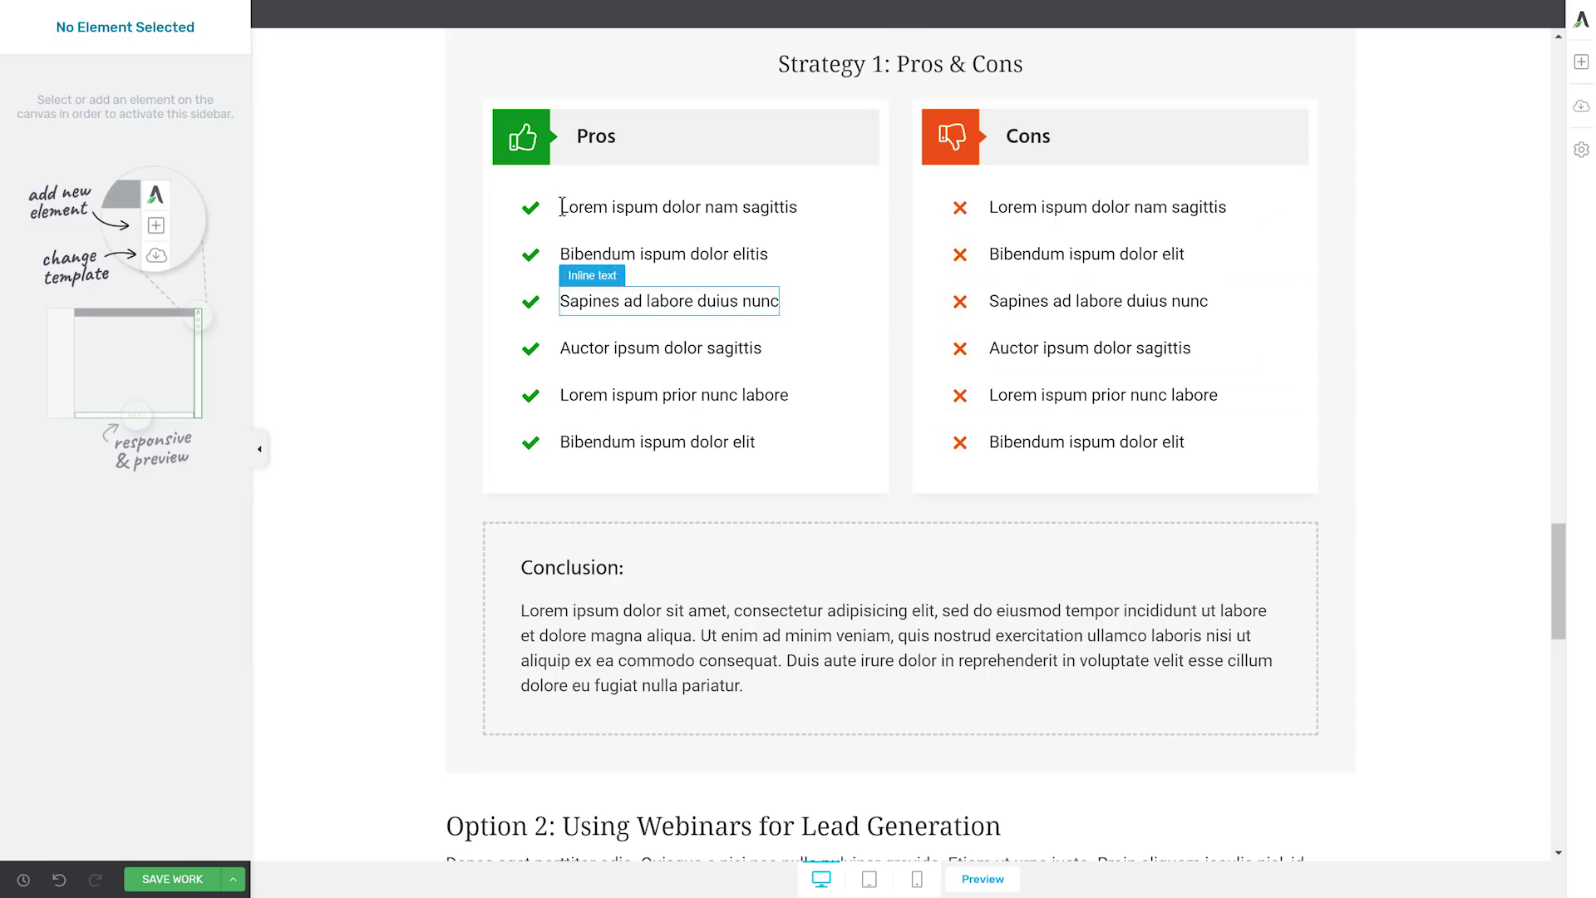
click(529, 207)
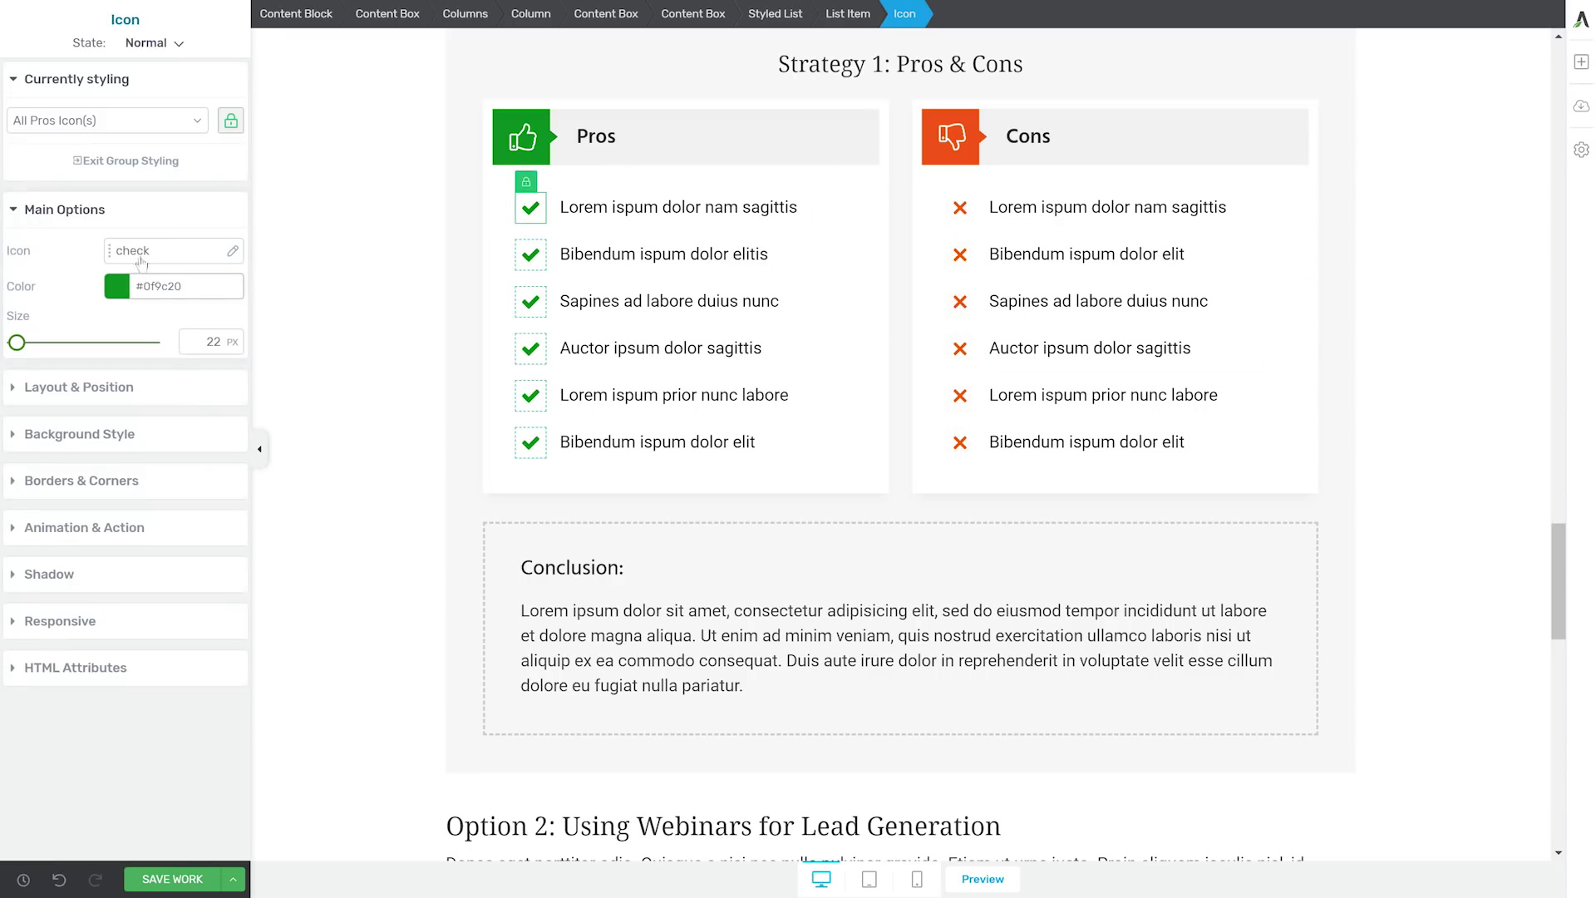
Replace the Pros icons with the solid check-circle icon.
click(141, 258)
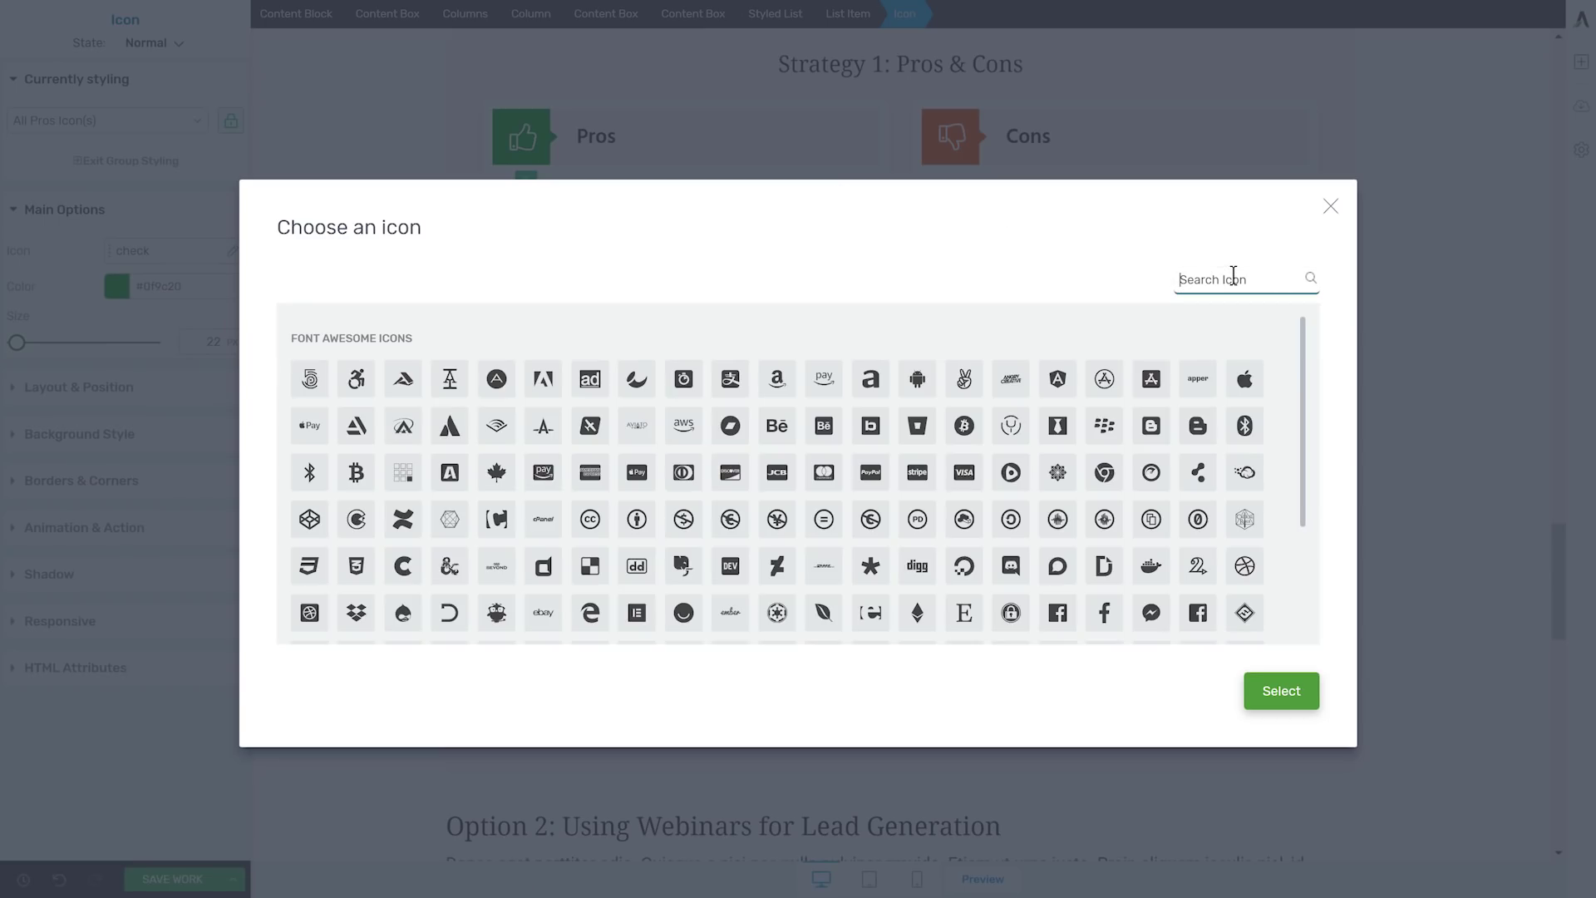
click(1233, 275)
text(check)
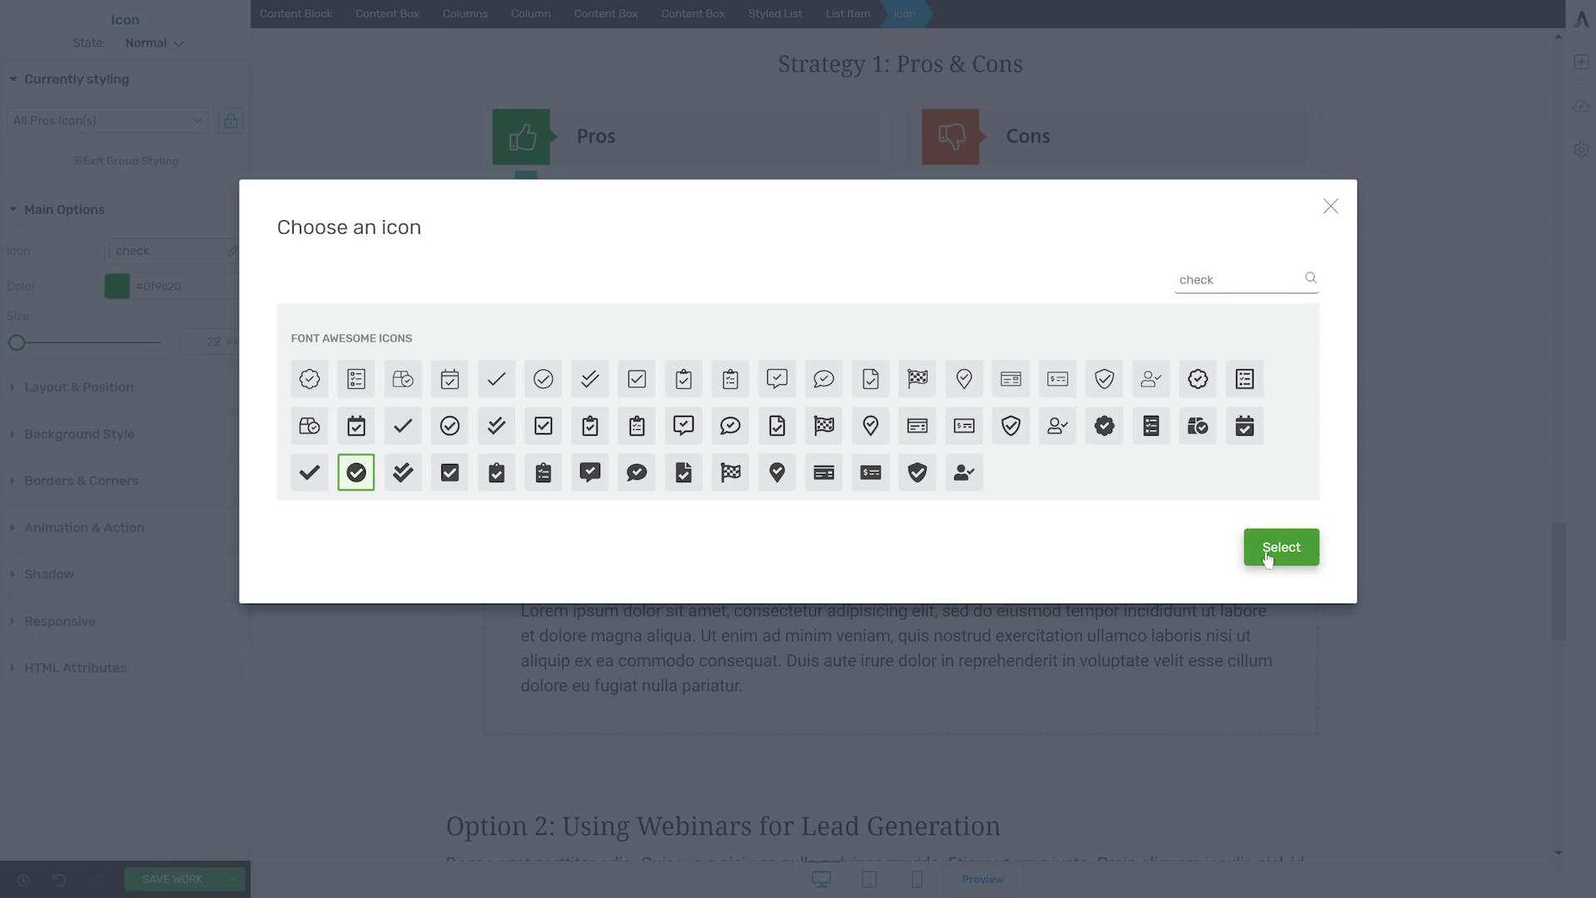
click(1280, 547)
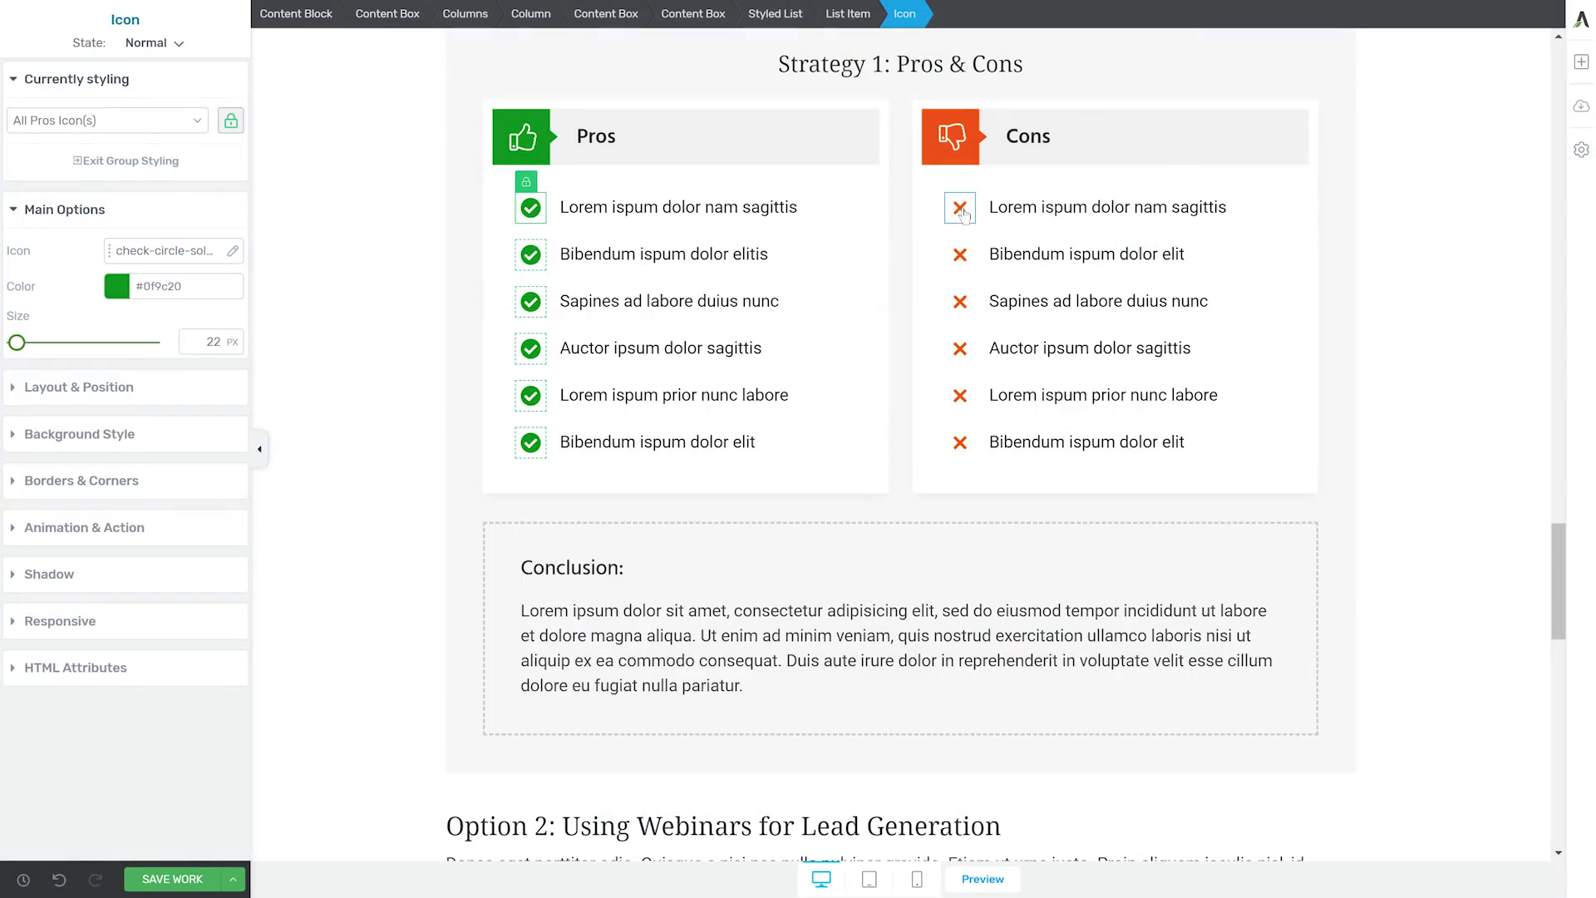
Replace the Cons icons with the times-circle-solid icon.
click(962, 212)
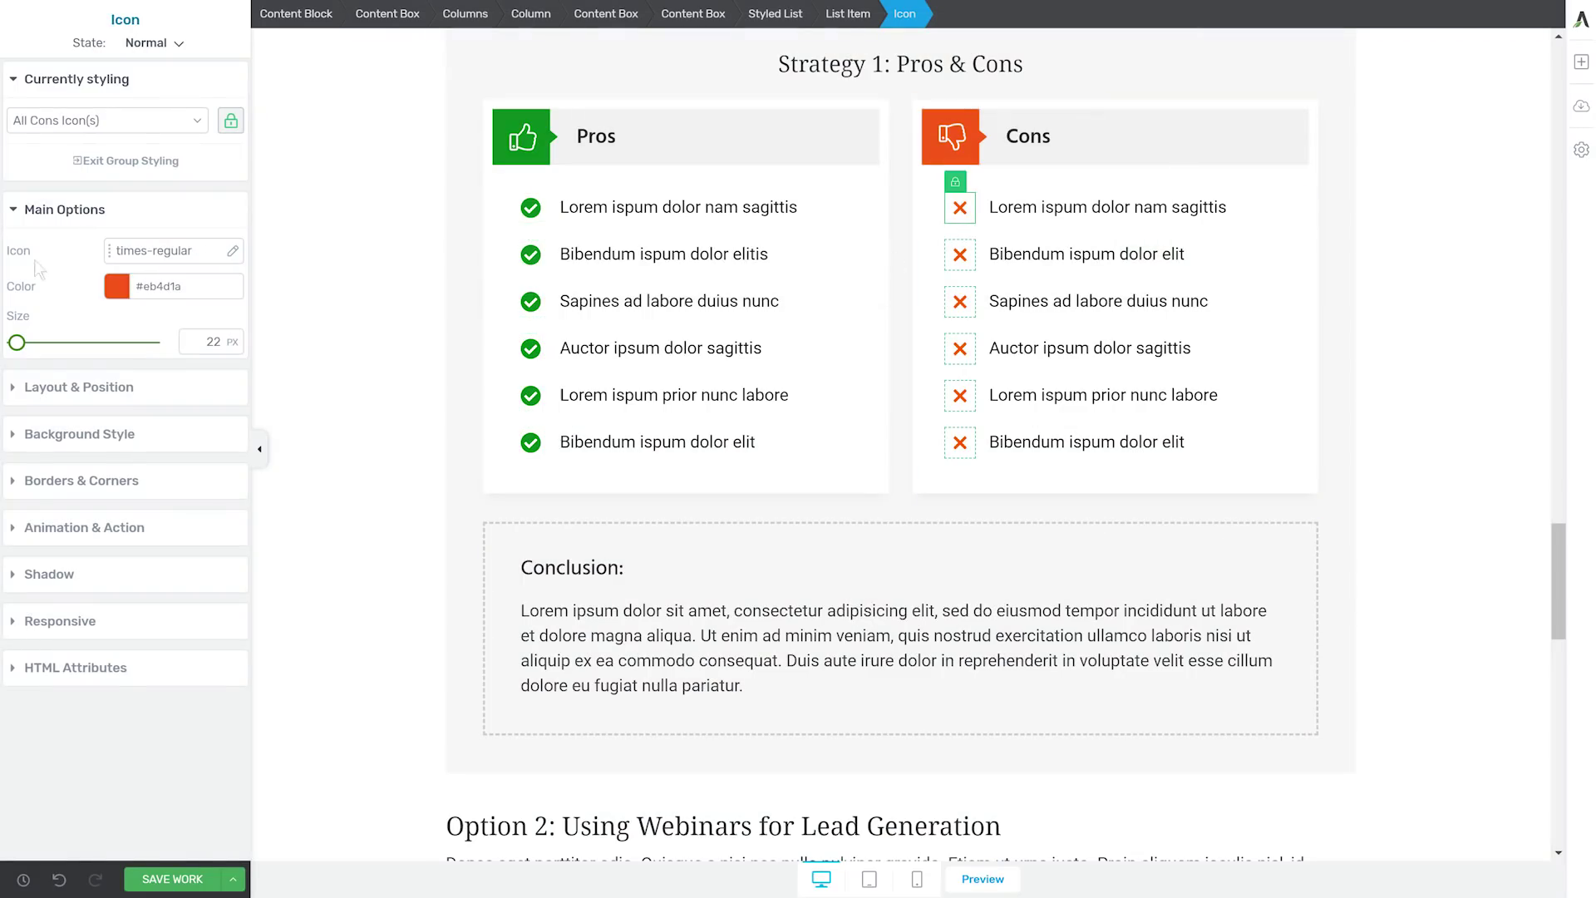
click(123, 254)
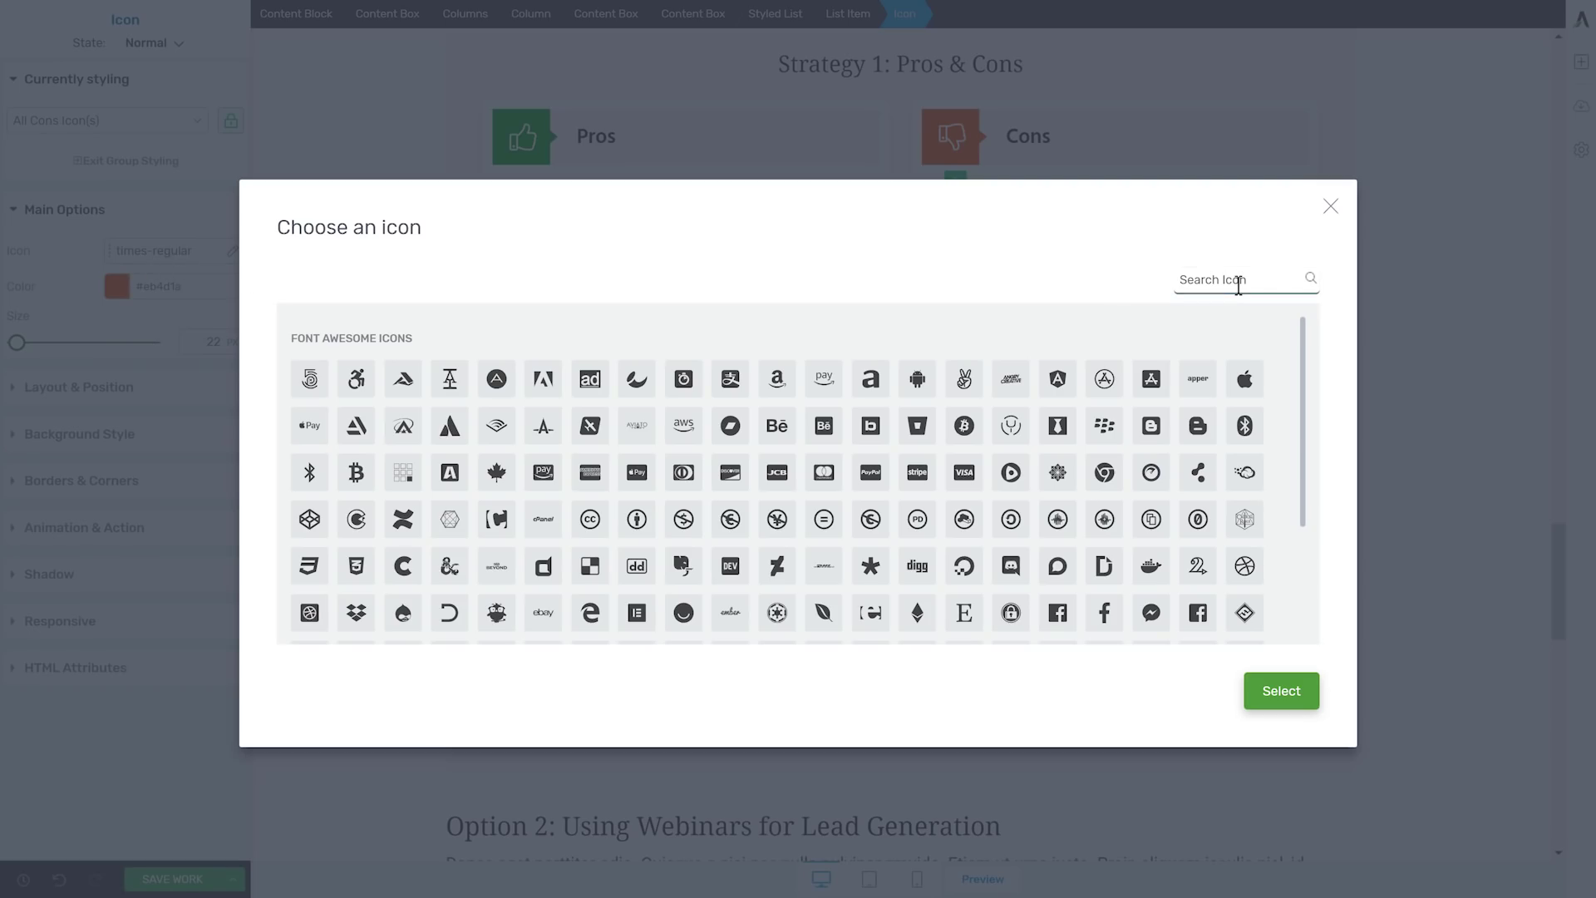
text(times)
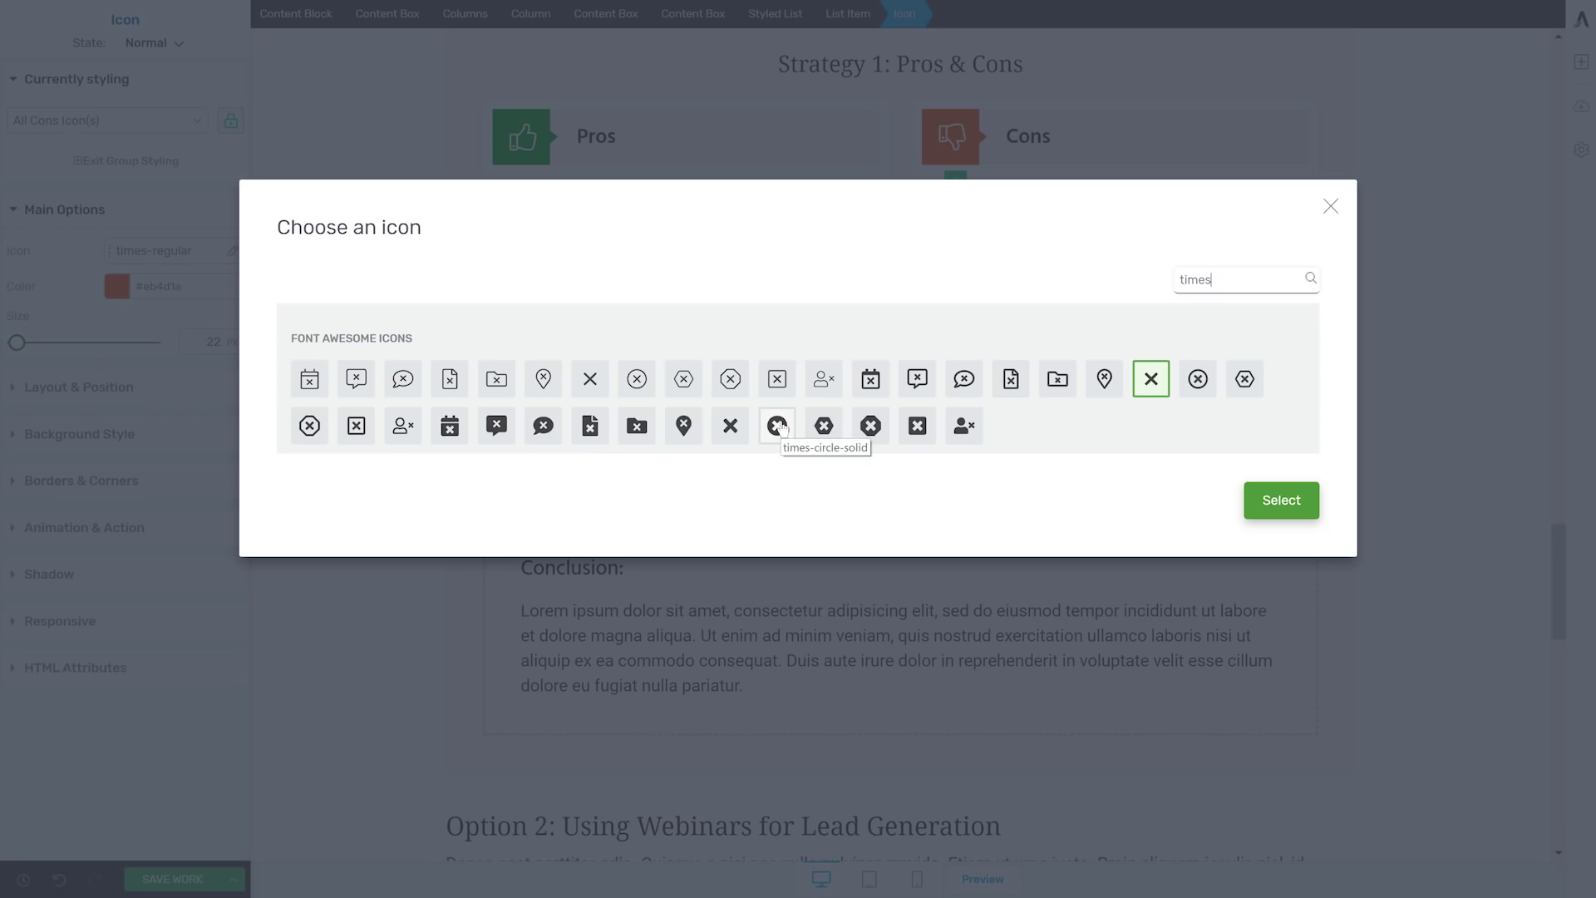
click(777, 425)
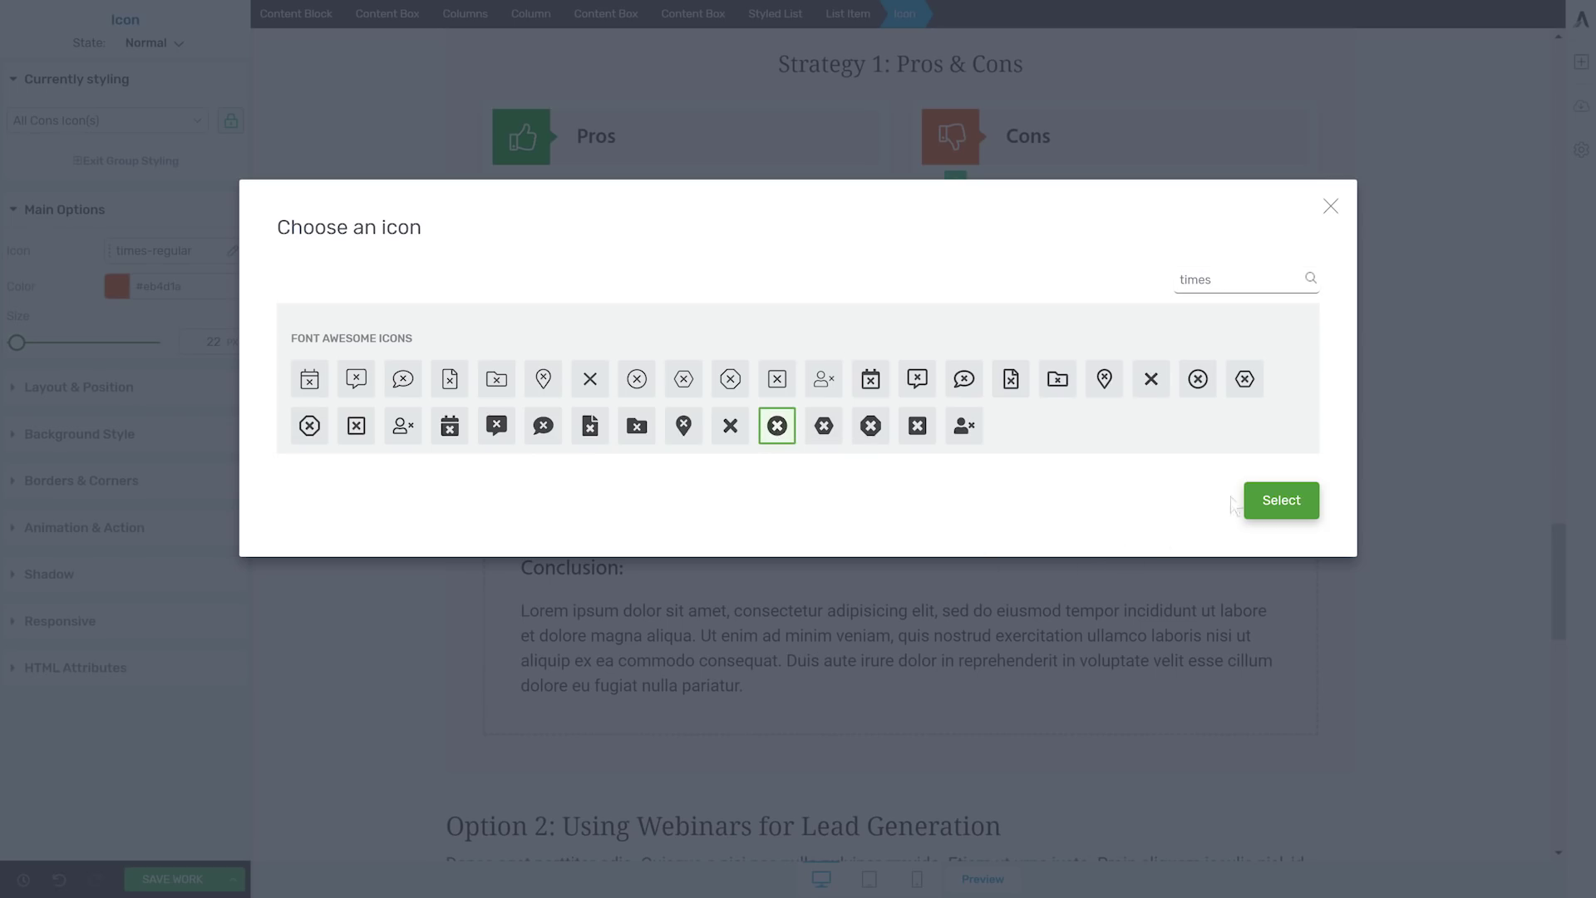
click(1281, 500)
click(1418, 336)
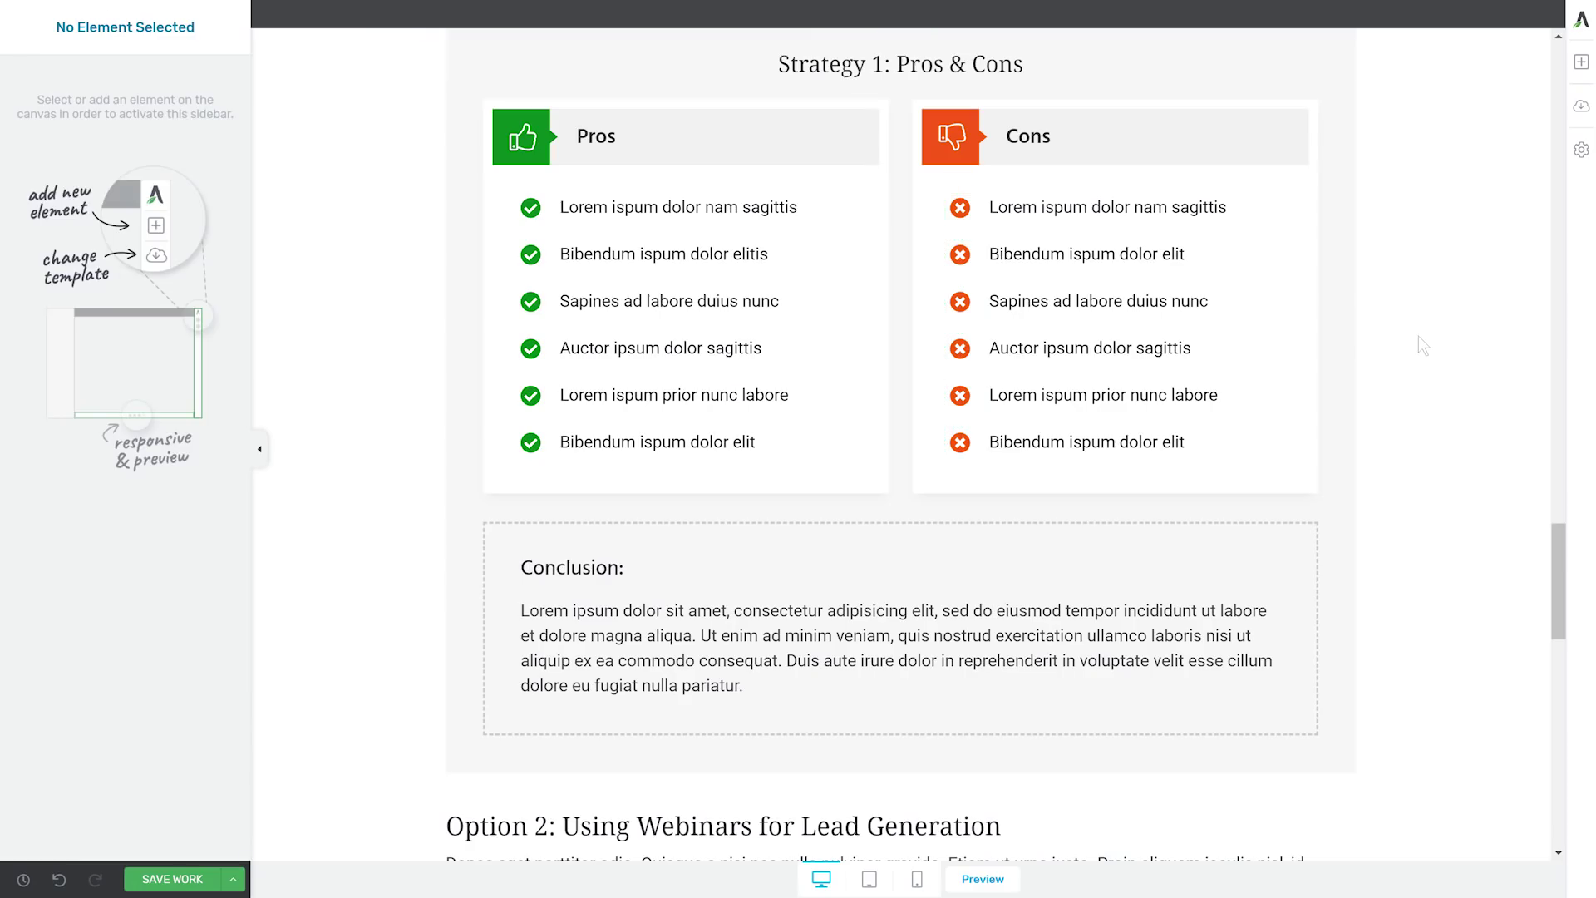
Duplicate the Strategy 1 content block and move the copy below the Morbi paragraph.
scroll(1386, 431, down, 1)
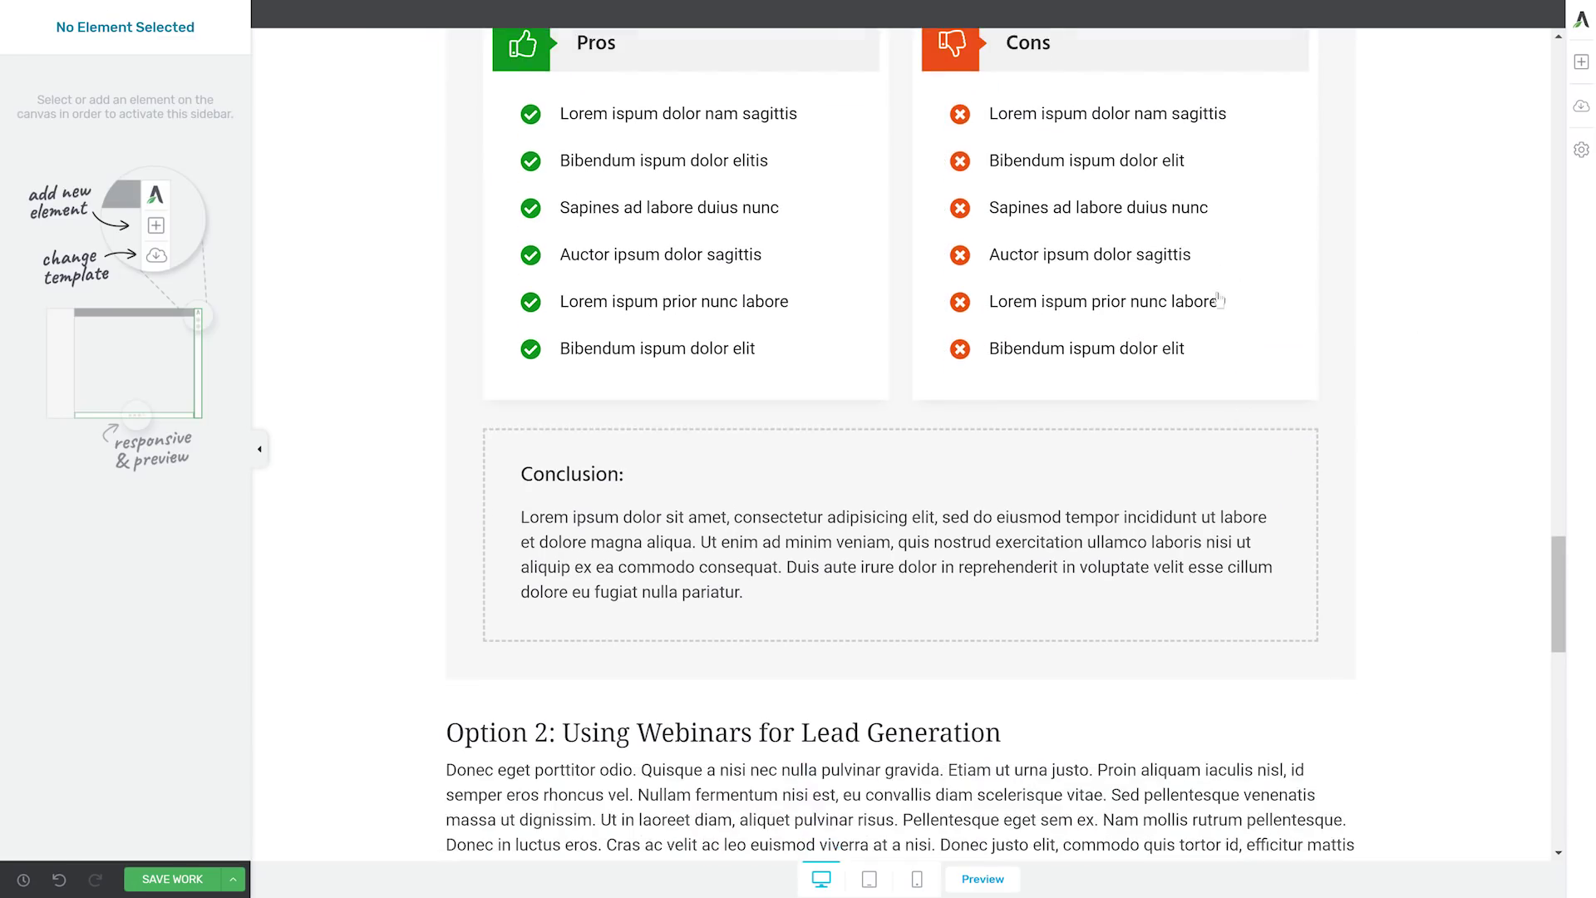
scroll(1255, 434, up, 2)
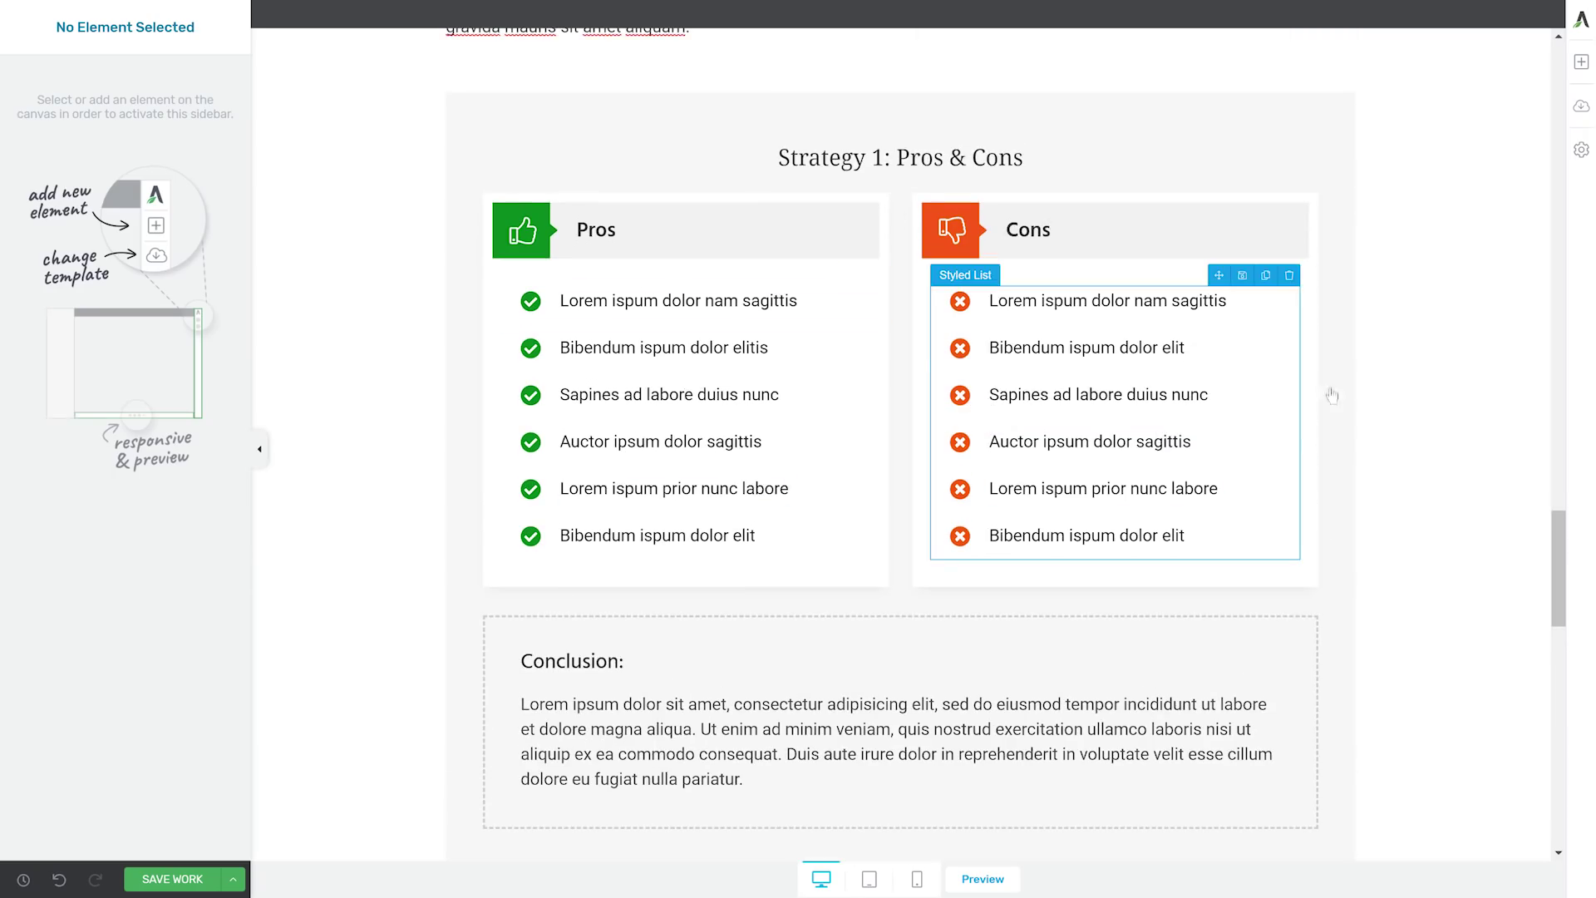
scroll(1510, 345, up, 2)
scroll(1510, 345, down, 4)
scroll(1510, 349, down, 1)
scroll(1510, 349, up, 6)
click(1334, 416)
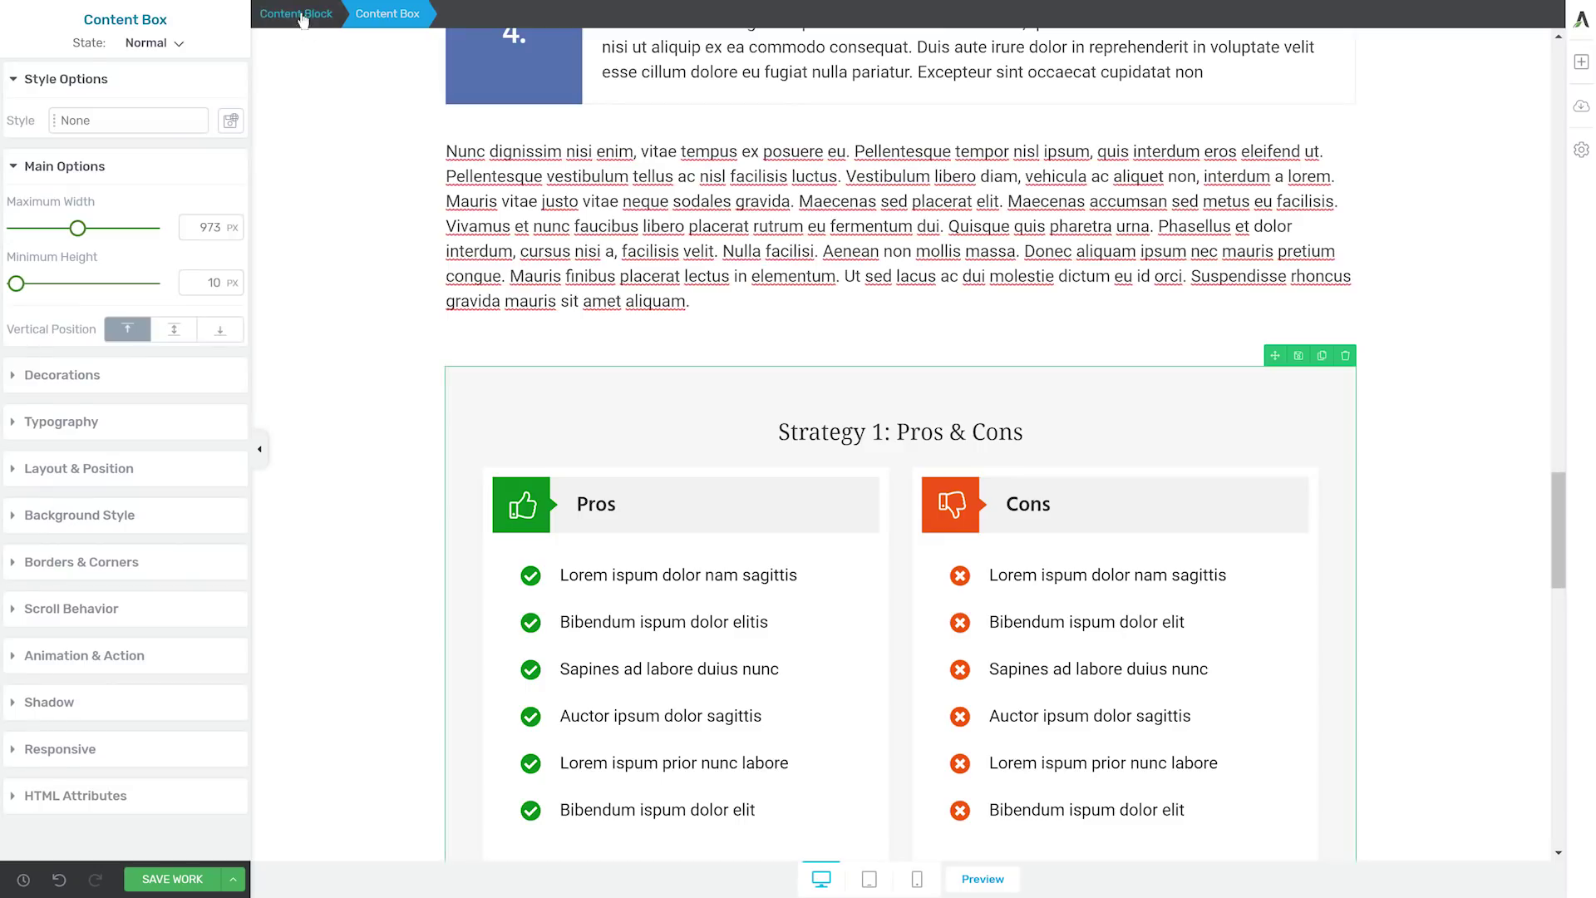
click(300, 14)
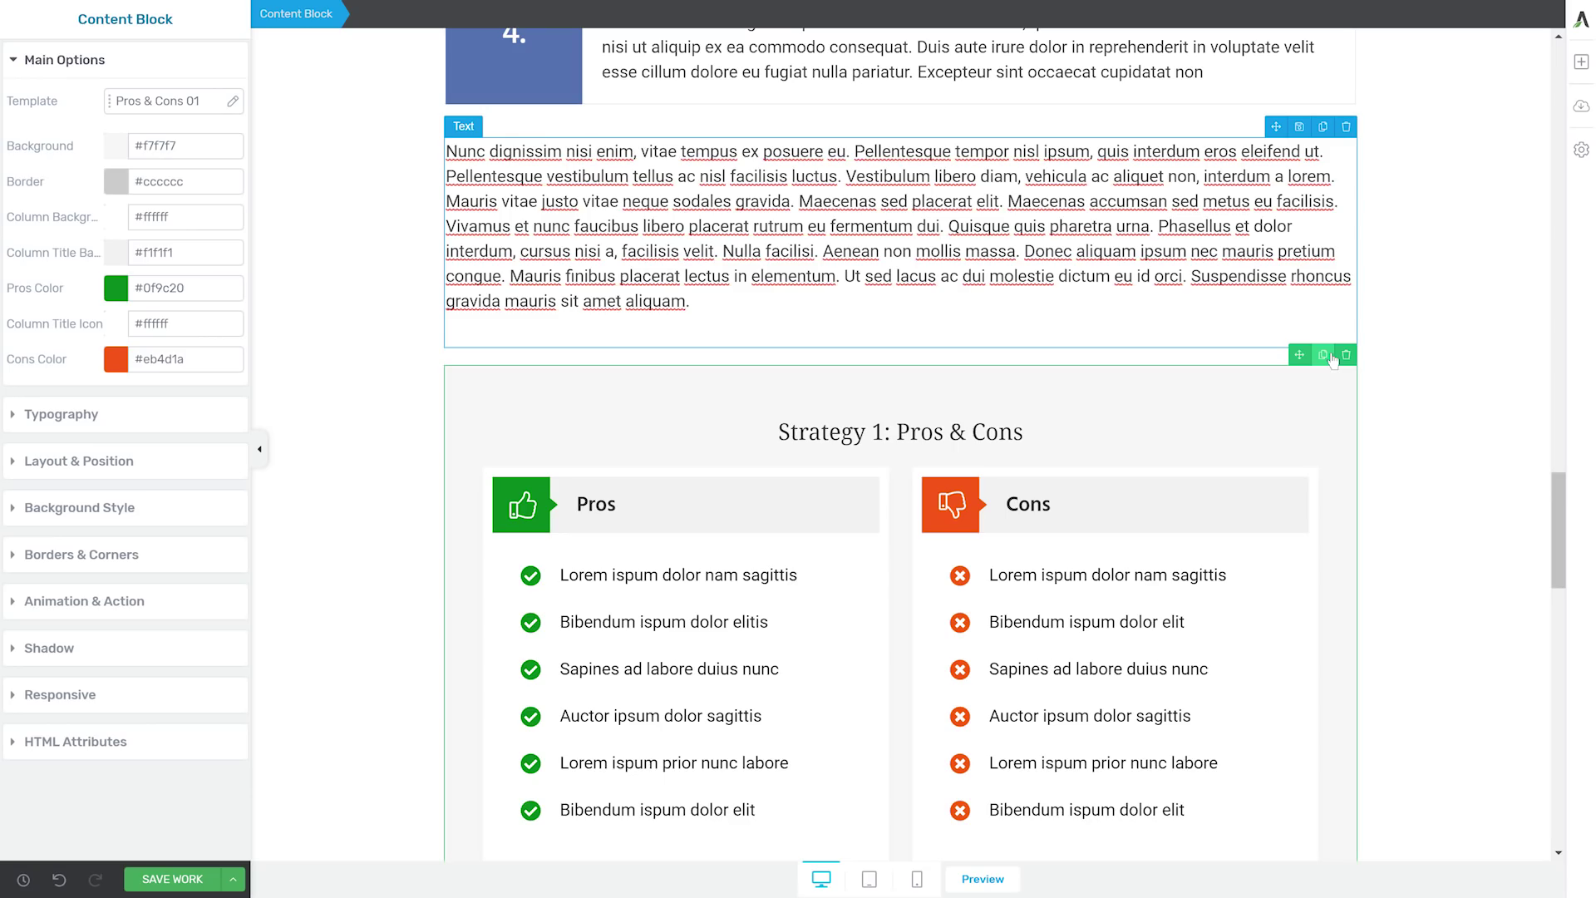
click(1331, 357)
drag(1301, 354, 1074, 652)
Rename the copy's heading to 'Strategy 2: Pros & Cons'.
scroll(859, 509, down, 3)
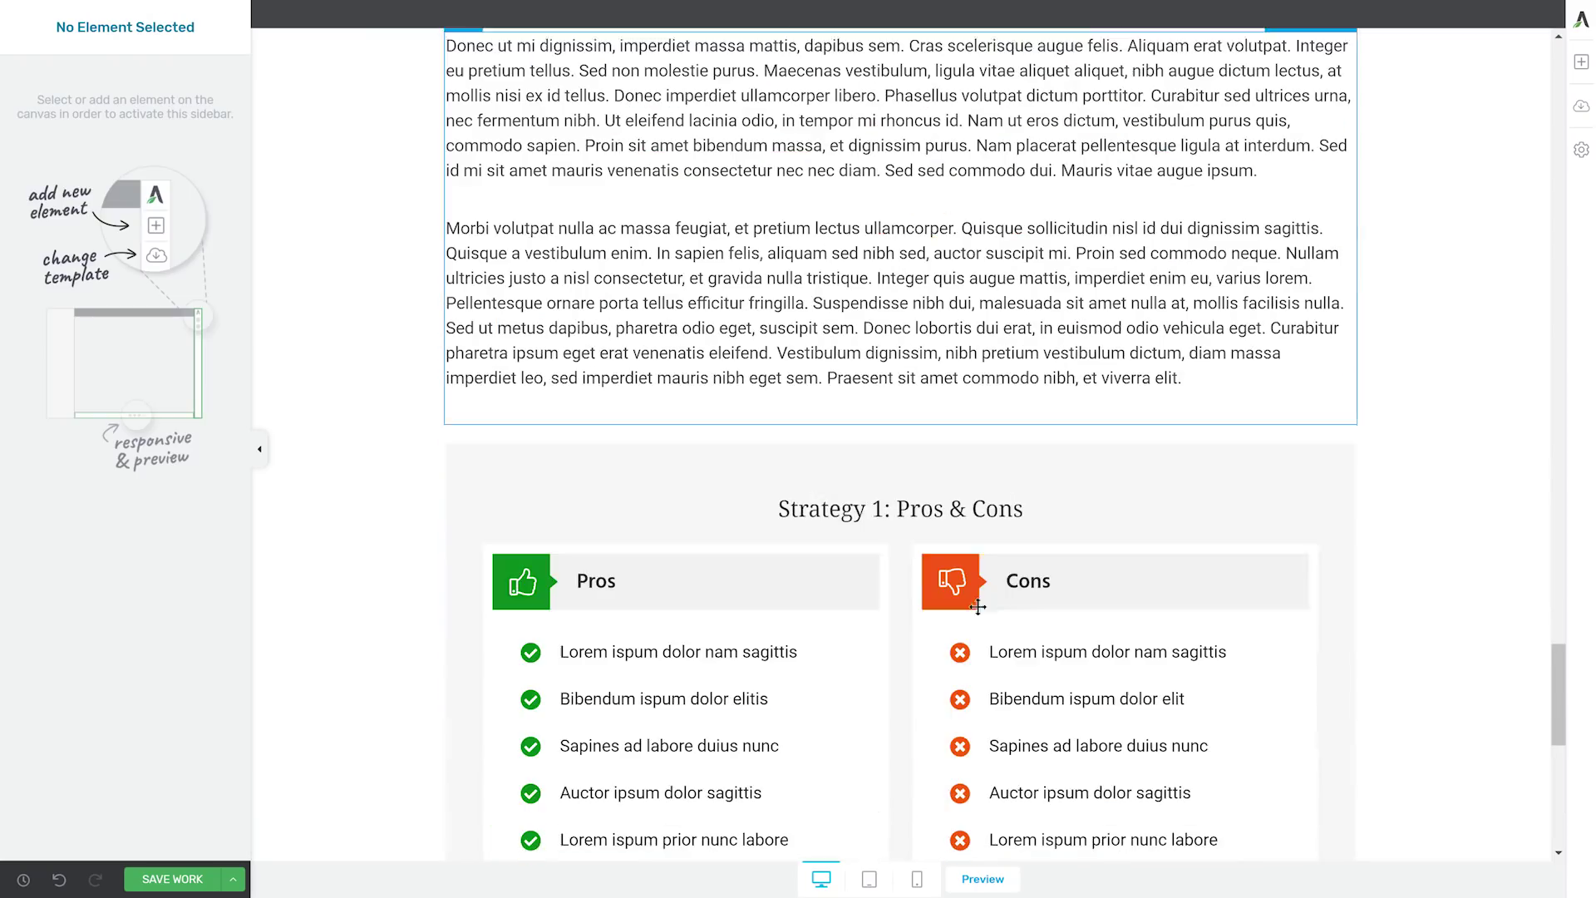
double_click(874, 510)
text(2)
click(1481, 485)
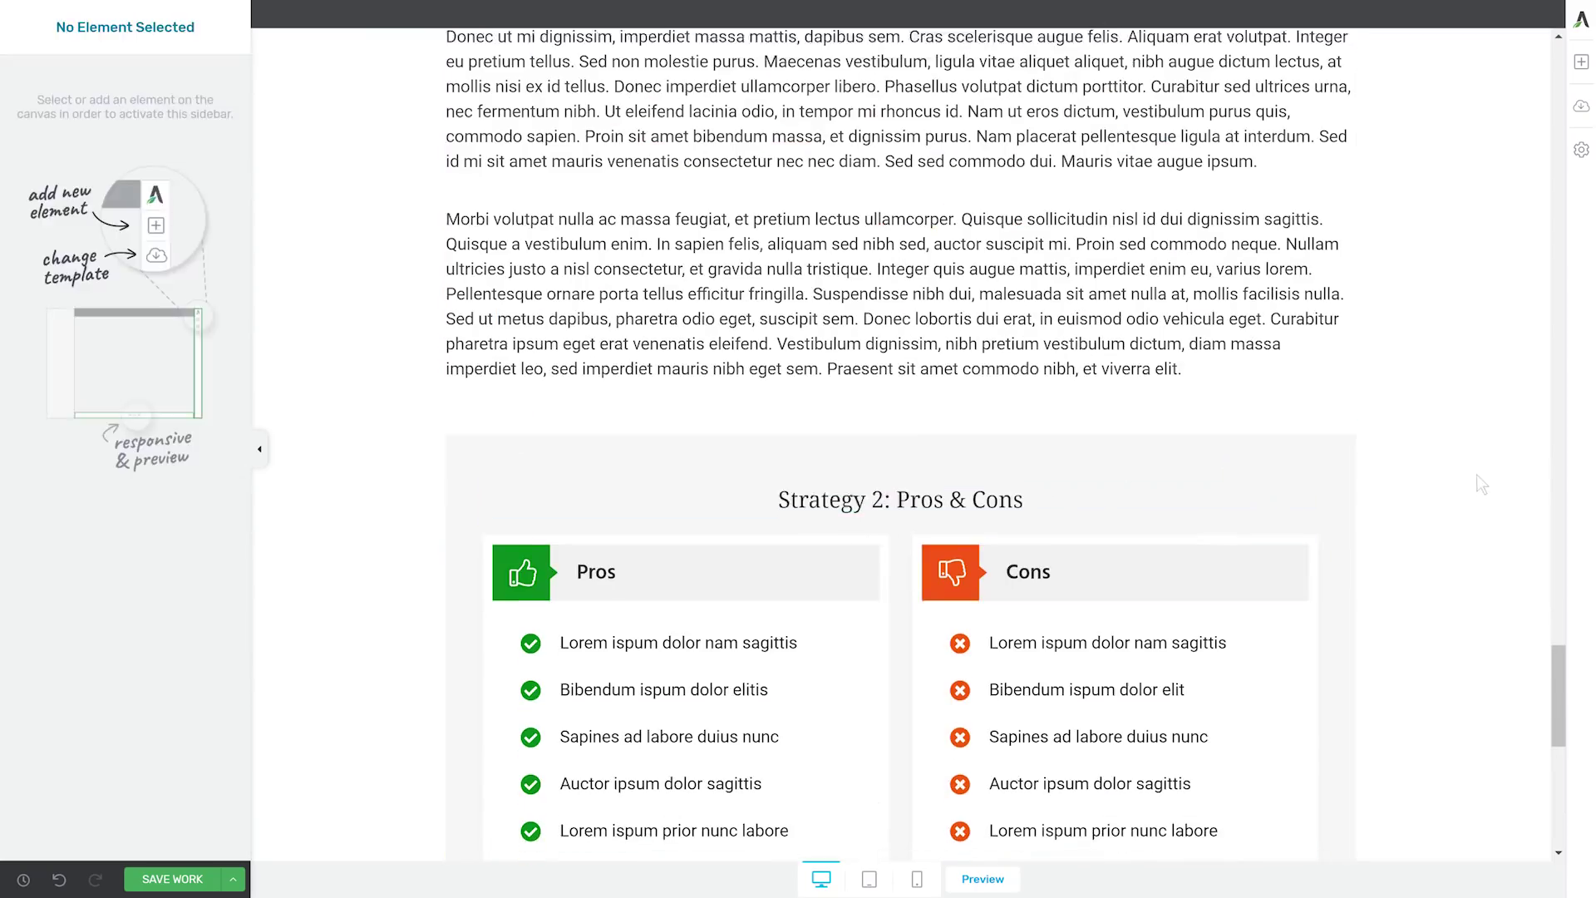
scroll(1482, 484, down, 5)
scroll(1481, 484, up, 15)
scroll(1482, 485, up, 9)
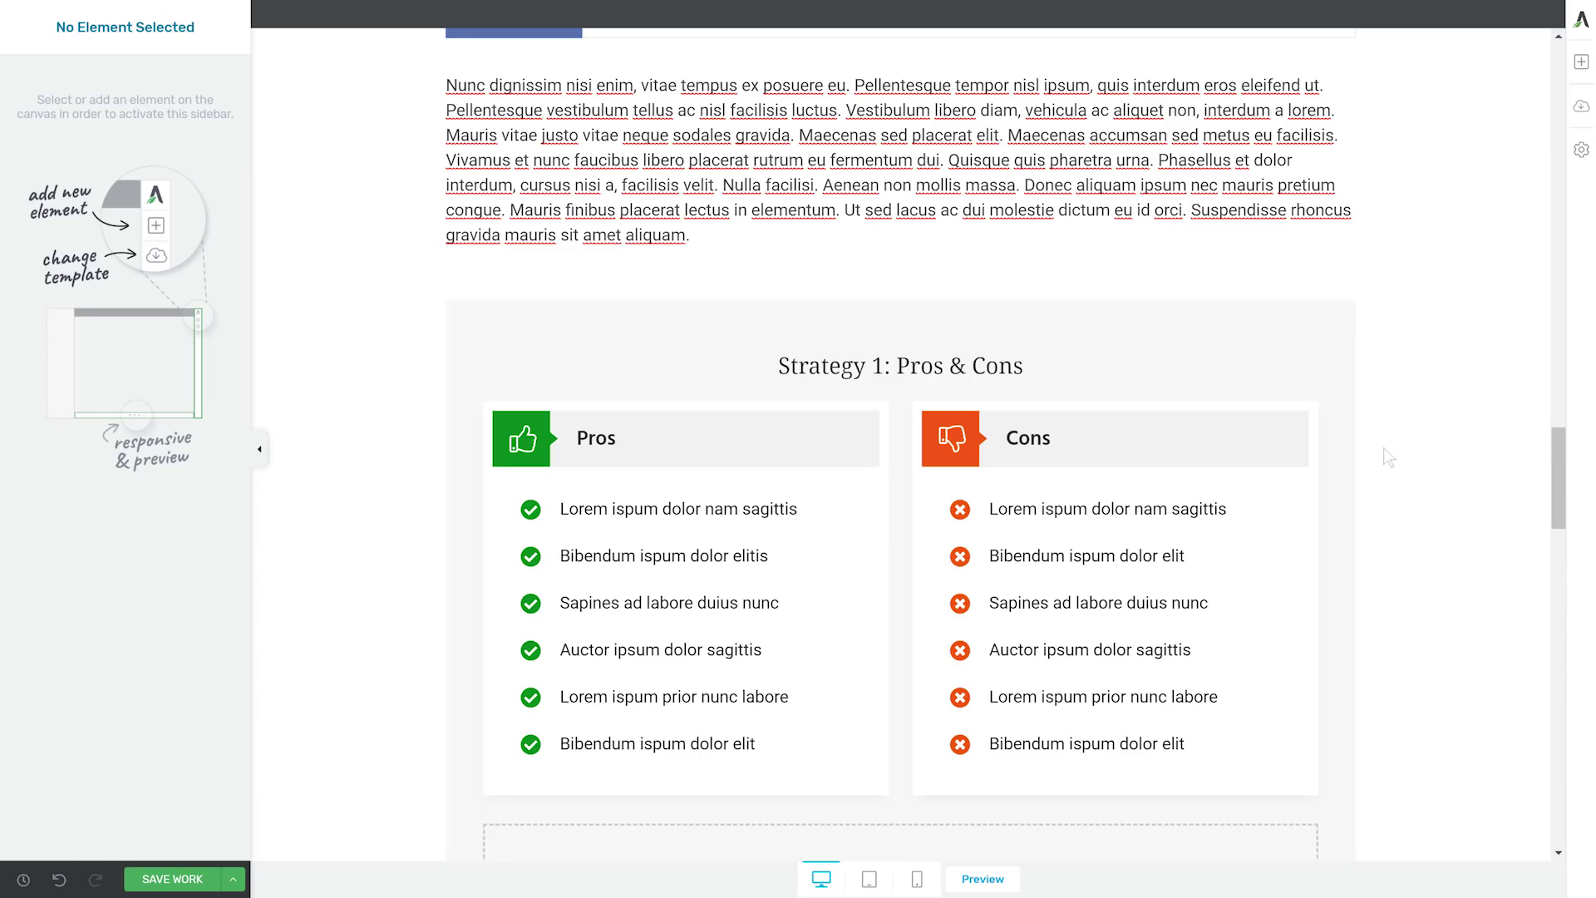
scroll(1391, 457, down, 5)
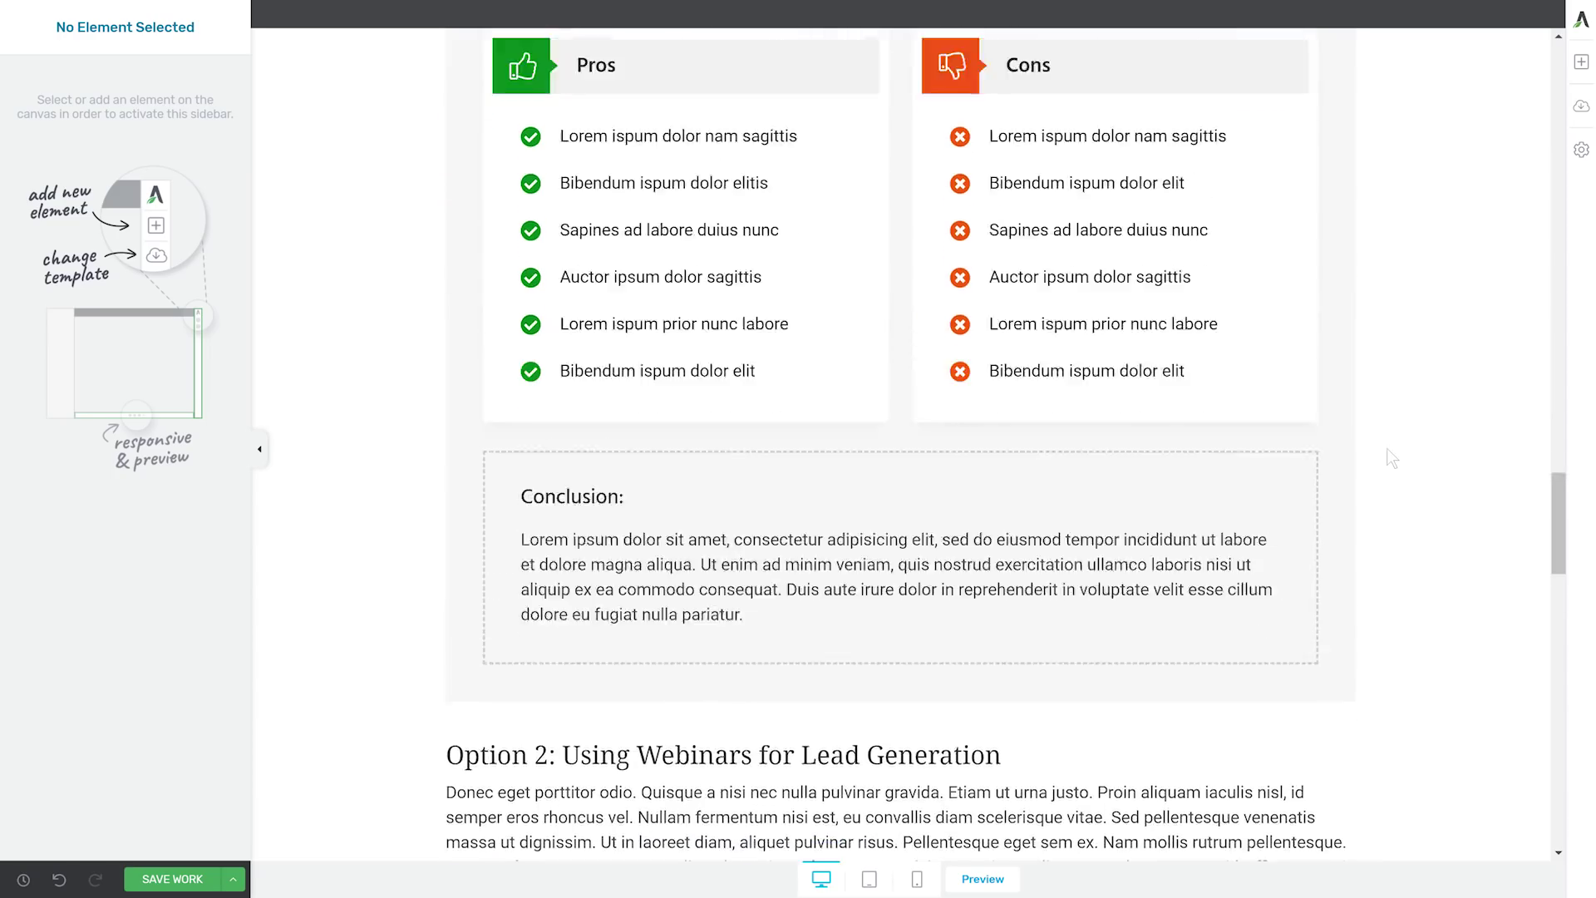
scroll(1391, 457, down, 12)
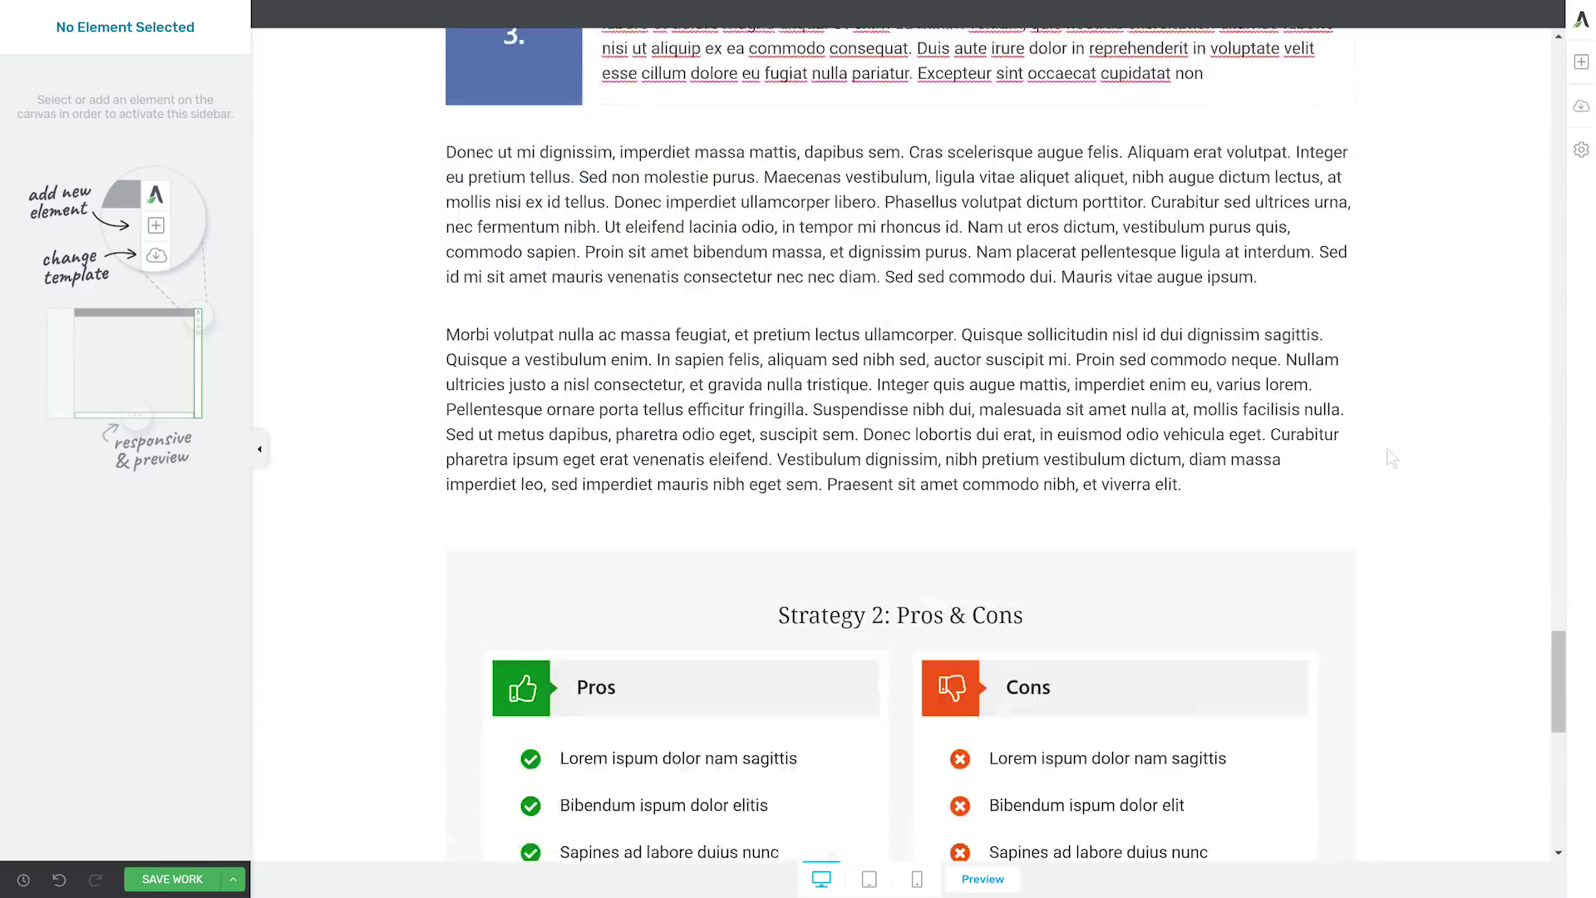
scroll(1446, 541, up, 7)
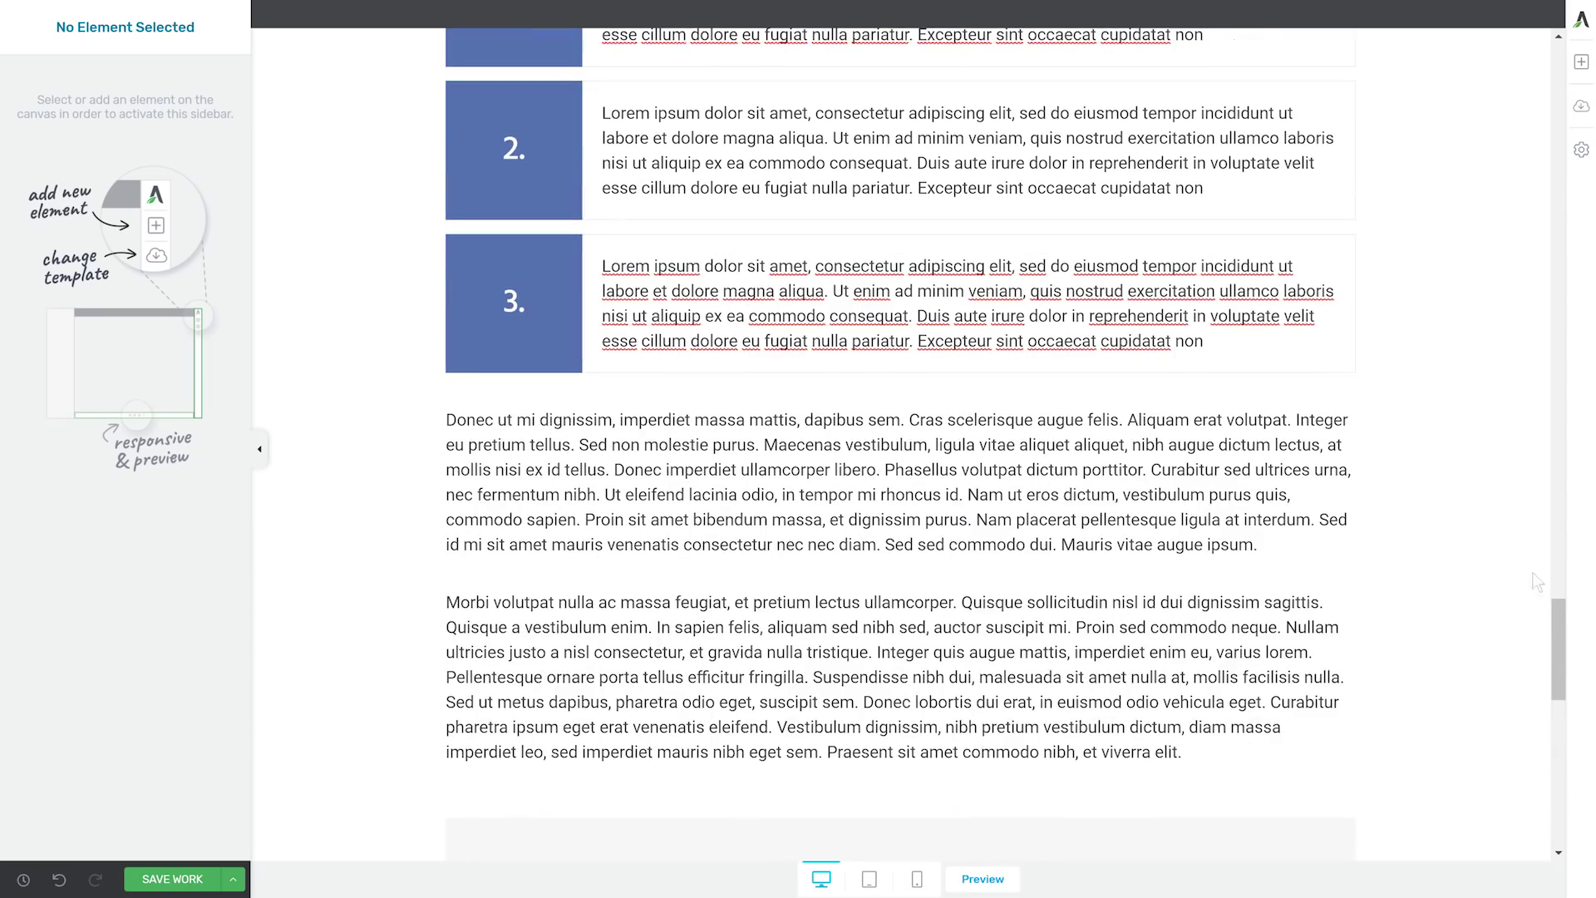
drag(1558, 639, 1554, 502)
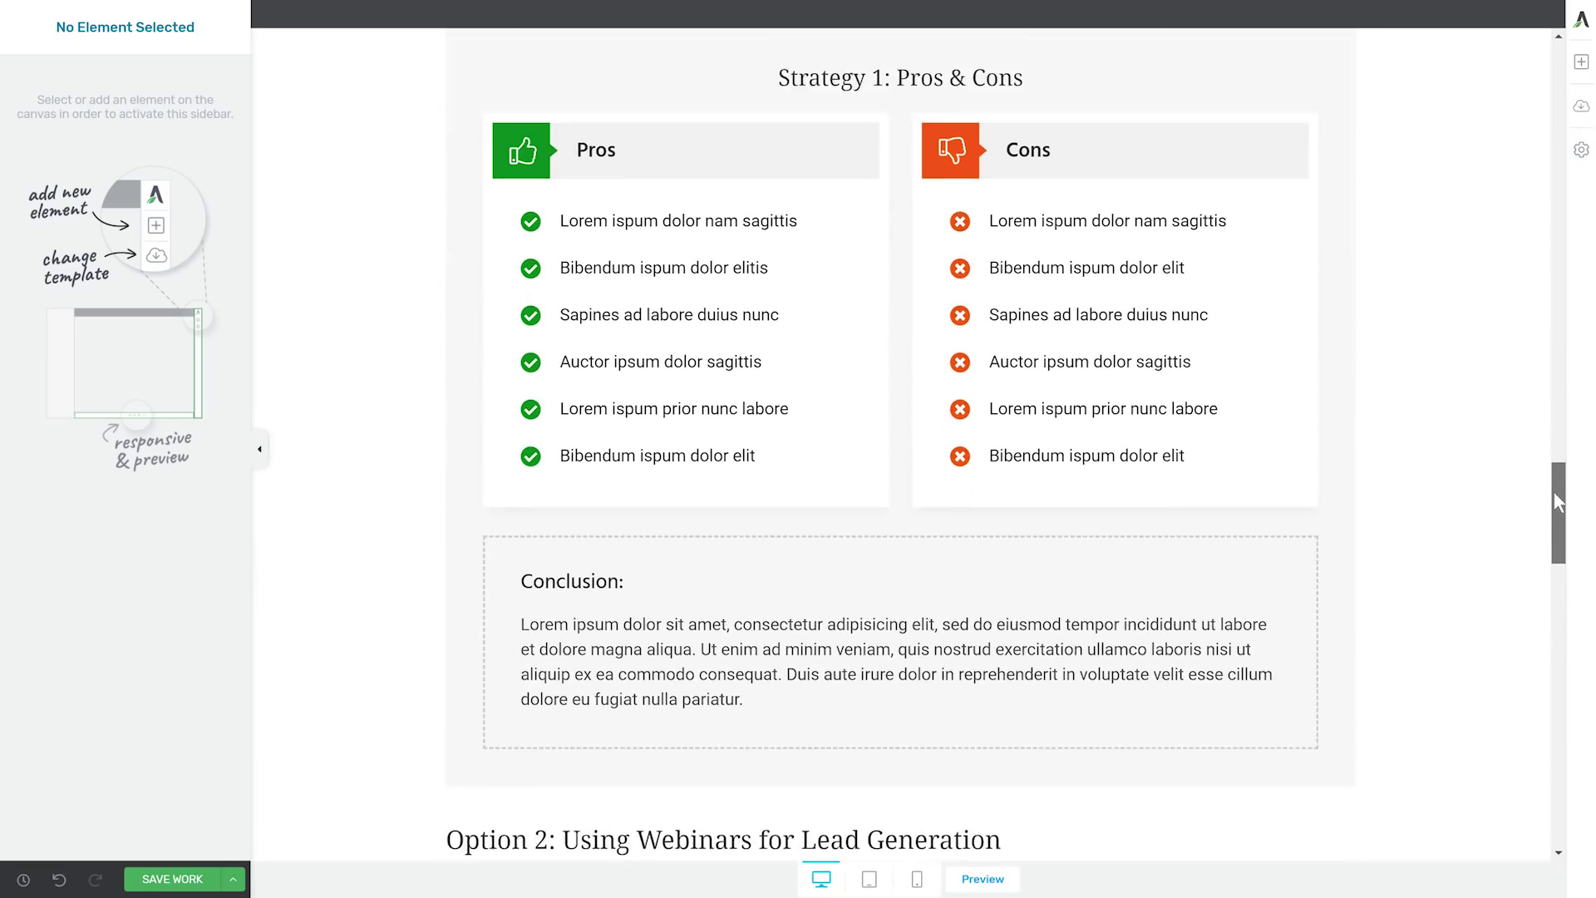
scroll(1466, 424, down, 7)
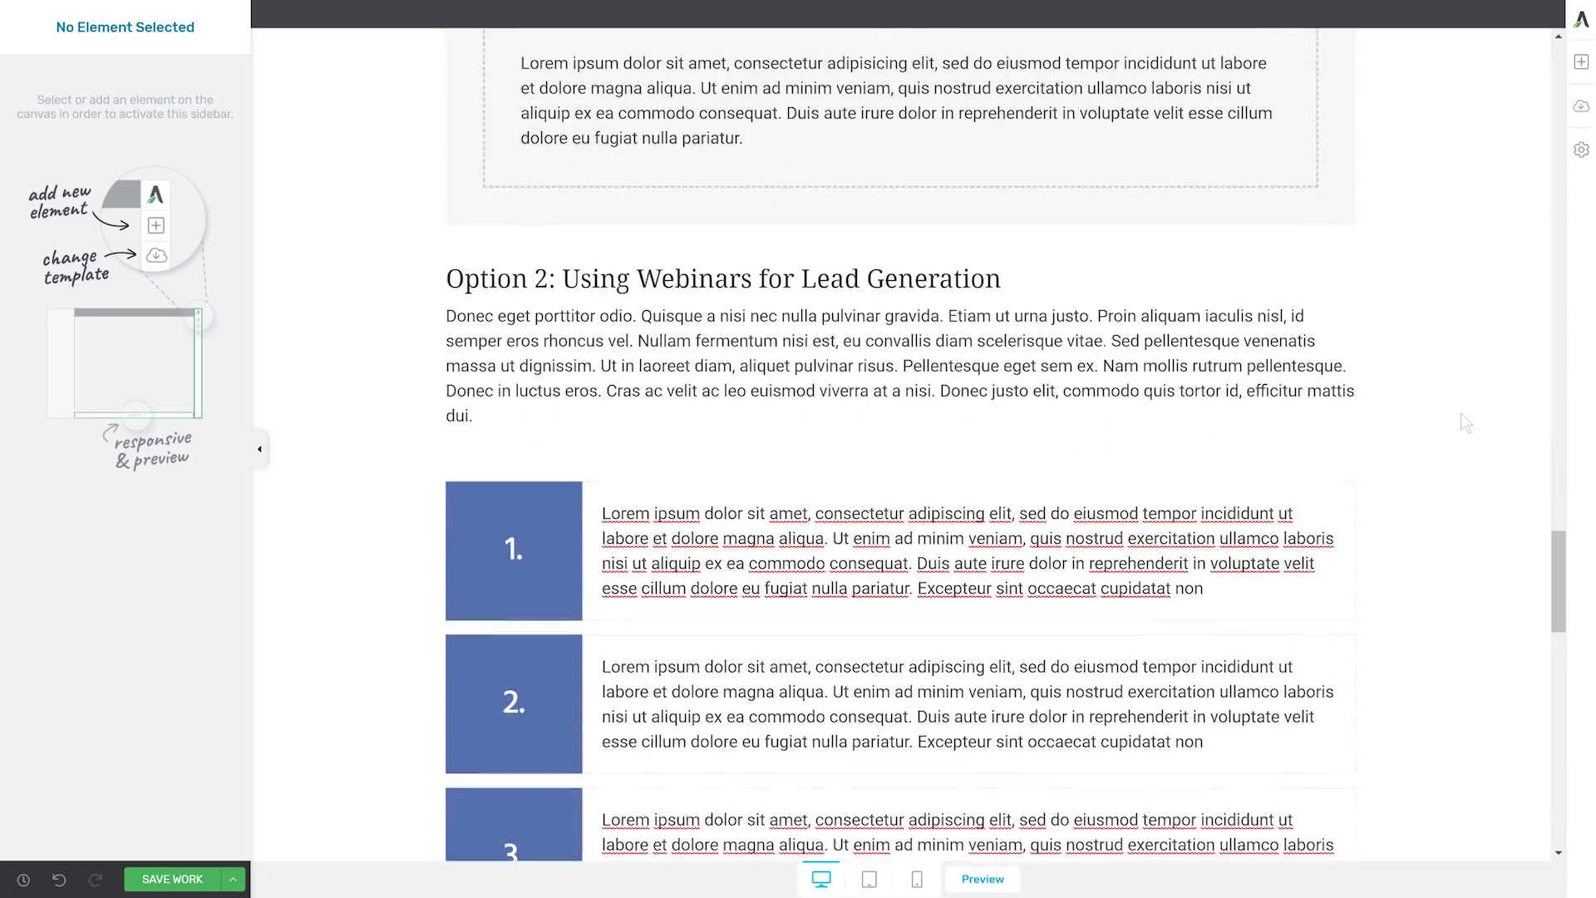
scroll(1463, 471, down, 17)
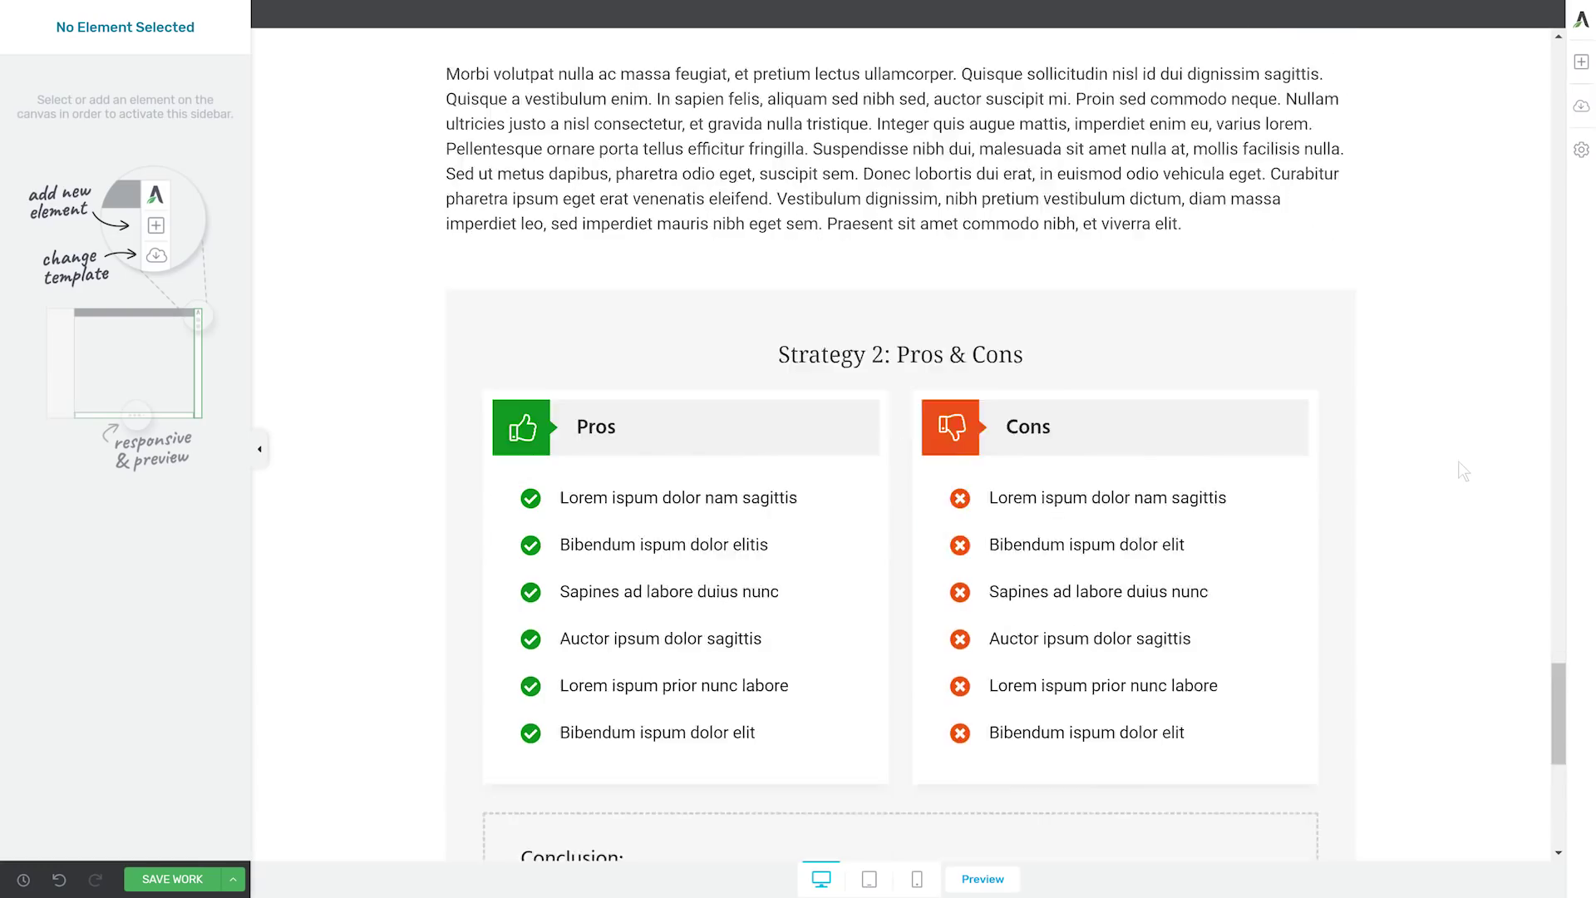
scroll(1463, 471, down, 3)
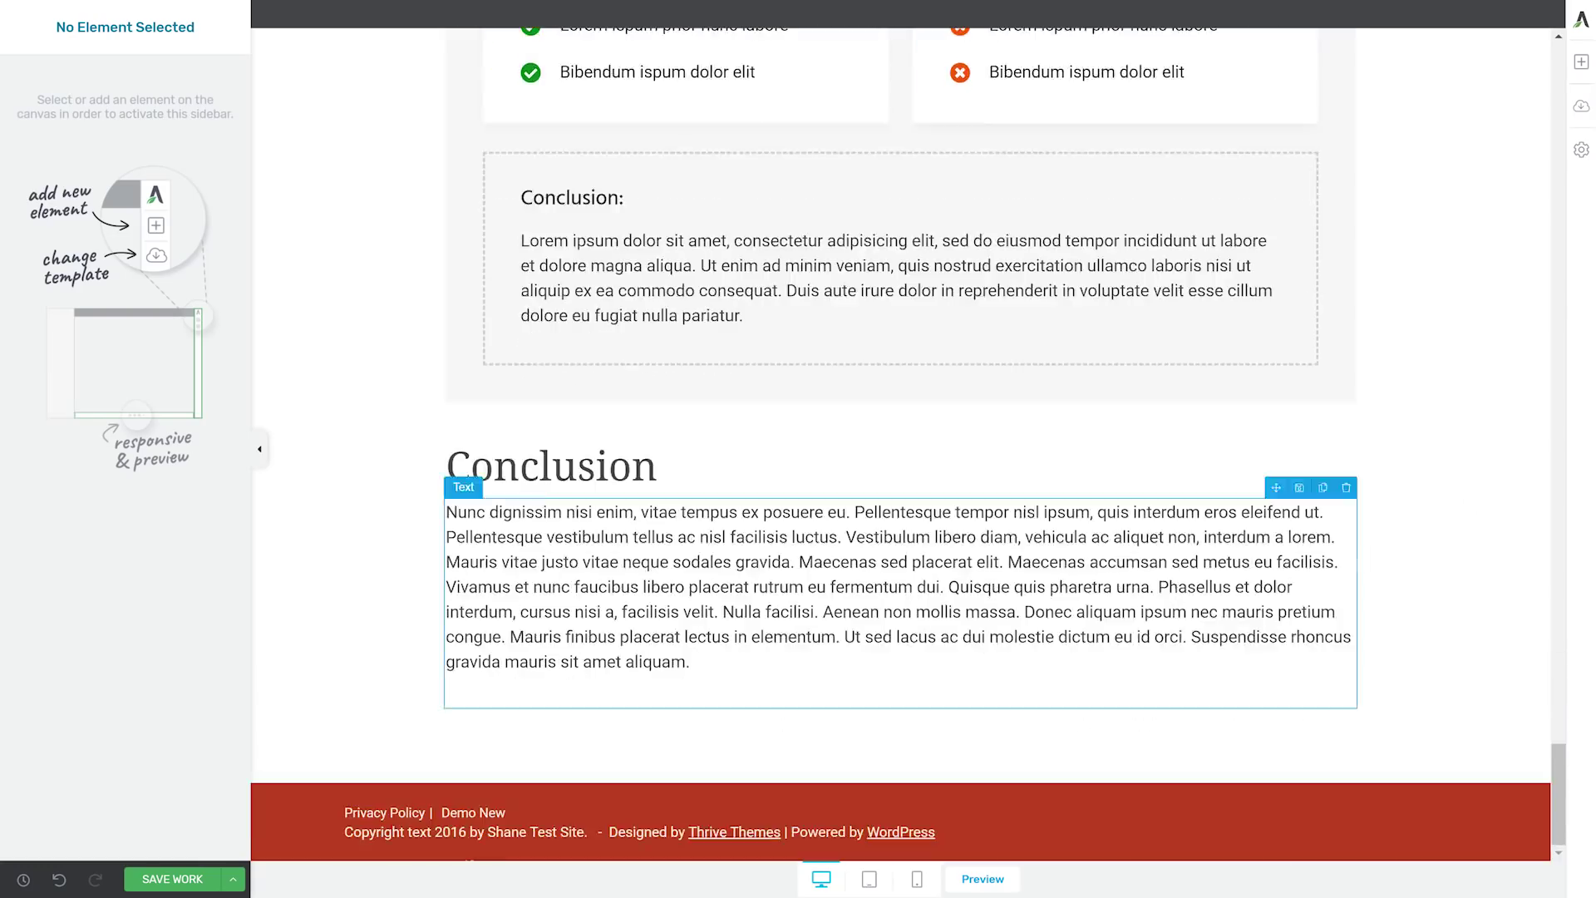
Insert the dark Call to Action 06 controller template as a content block below Conclusion.
click(1581, 62)
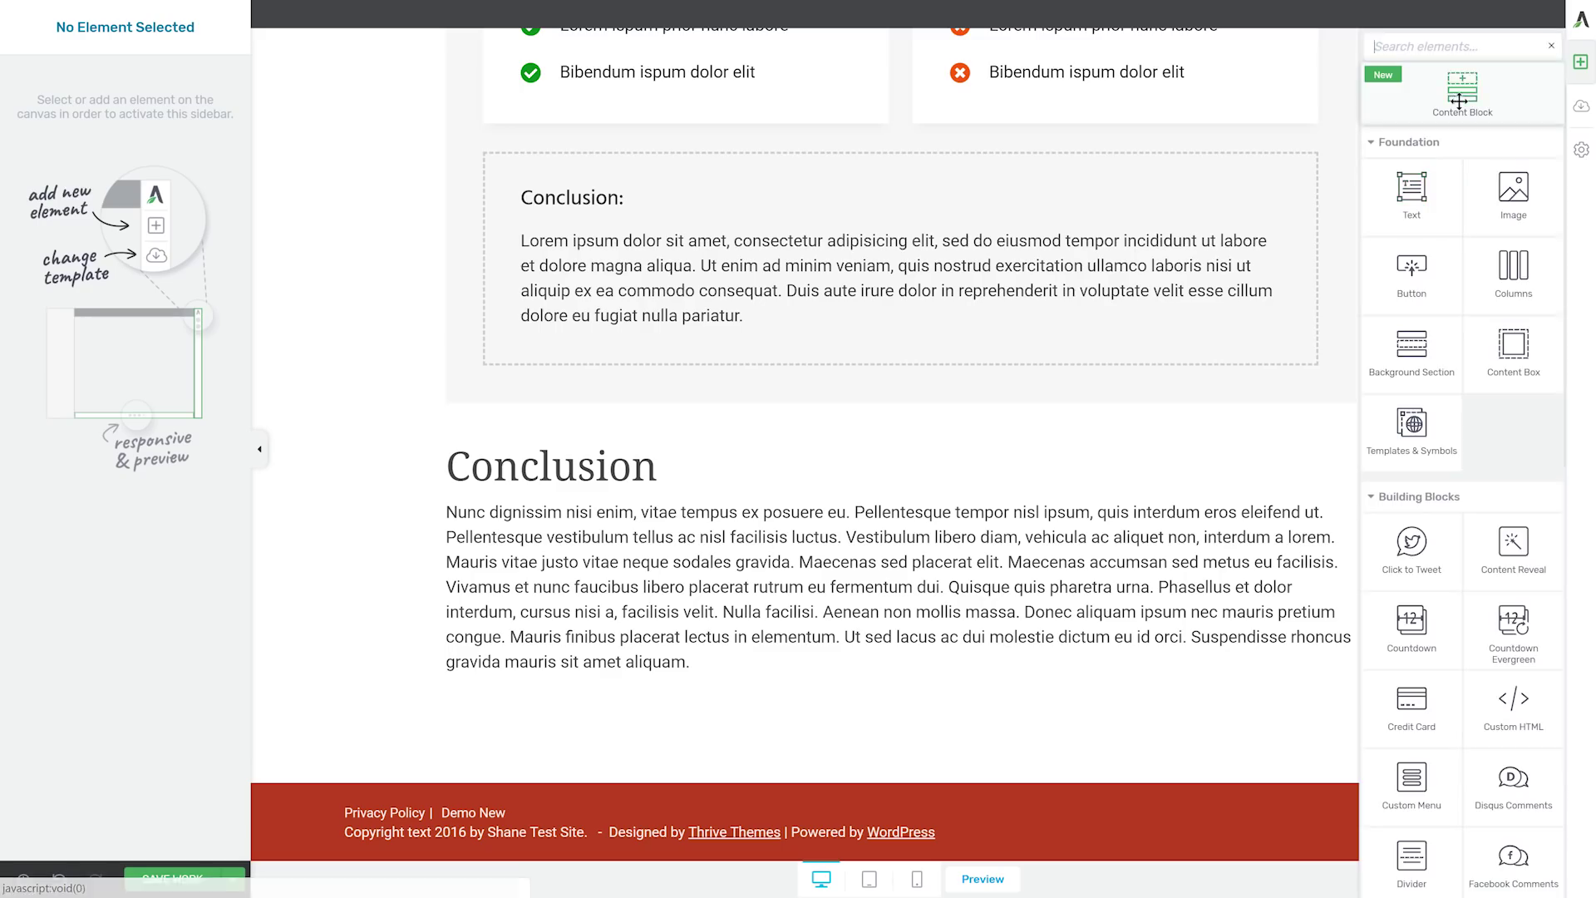
drag(1457, 97, 779, 680)
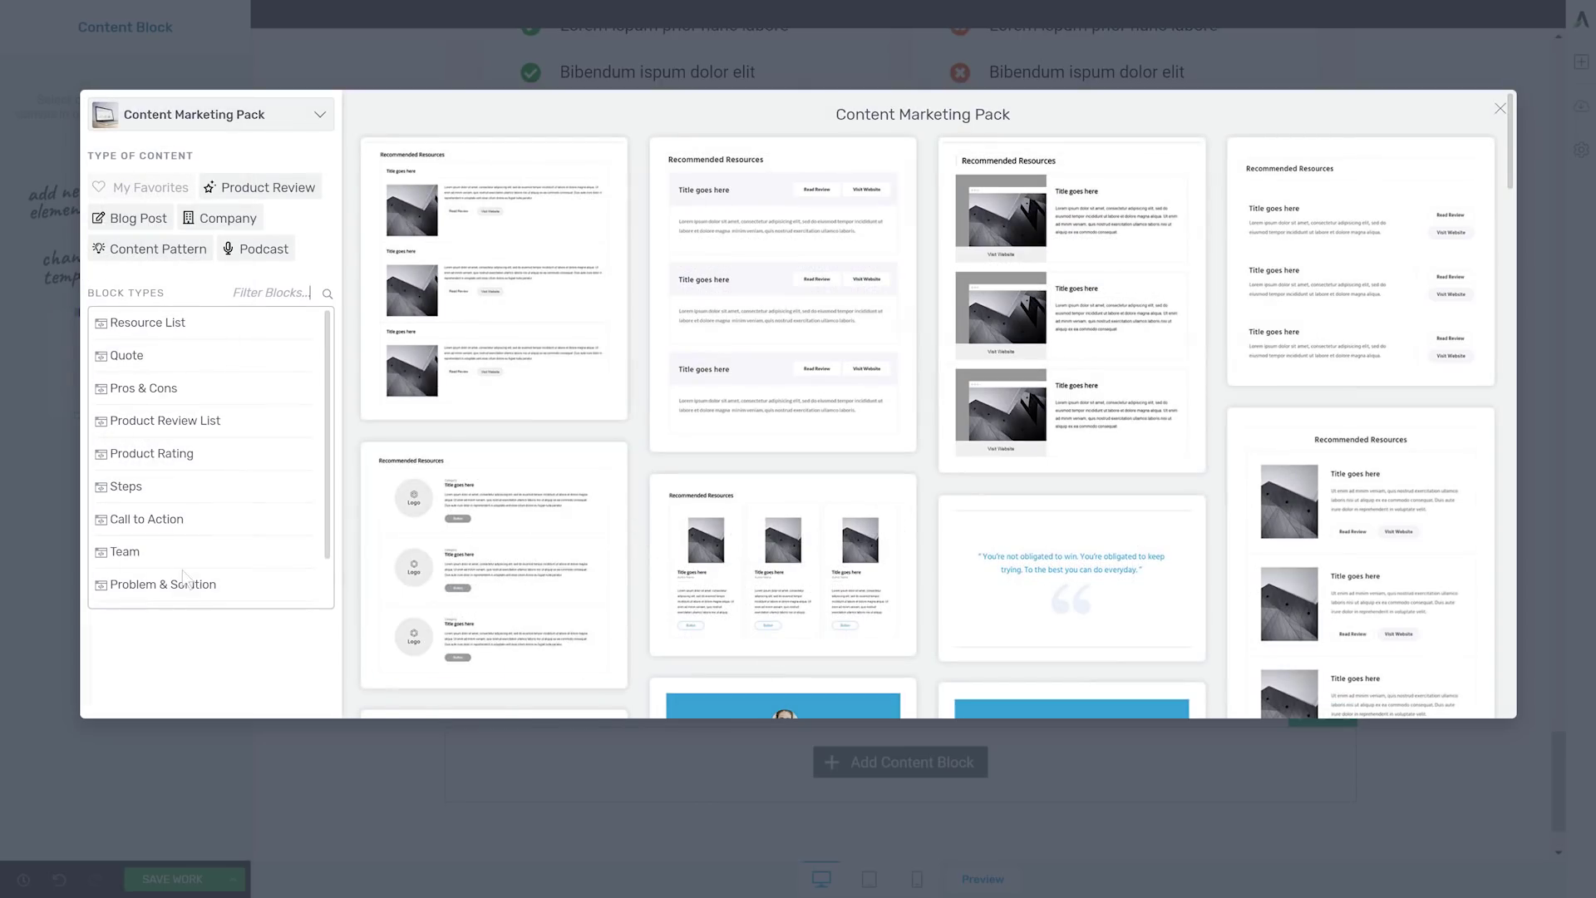
click(147, 519)
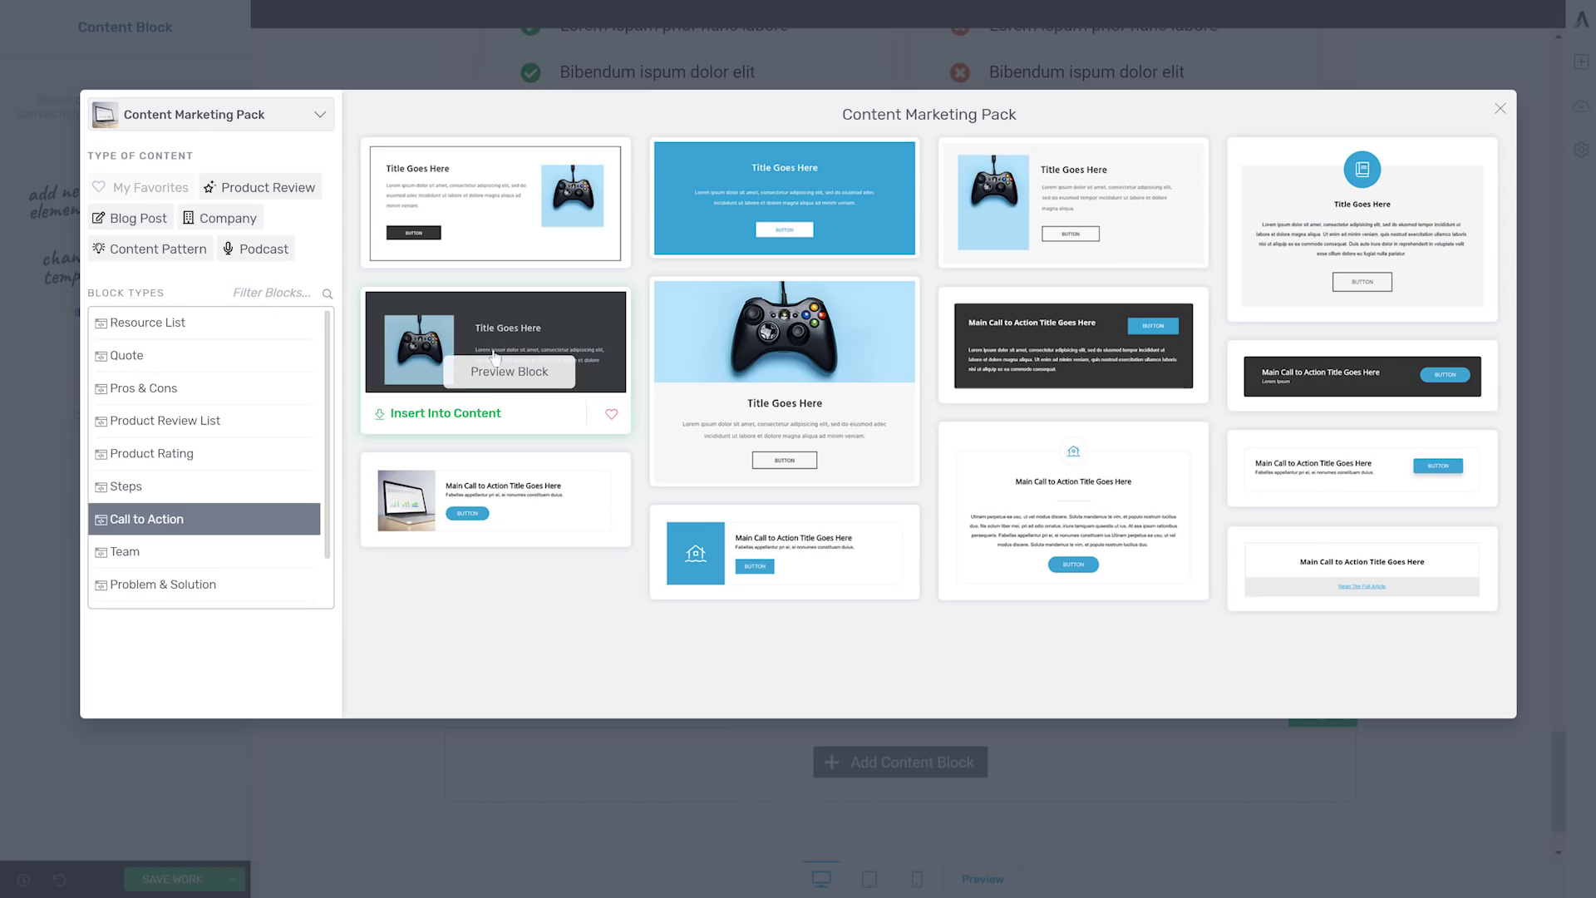
click(432, 414)
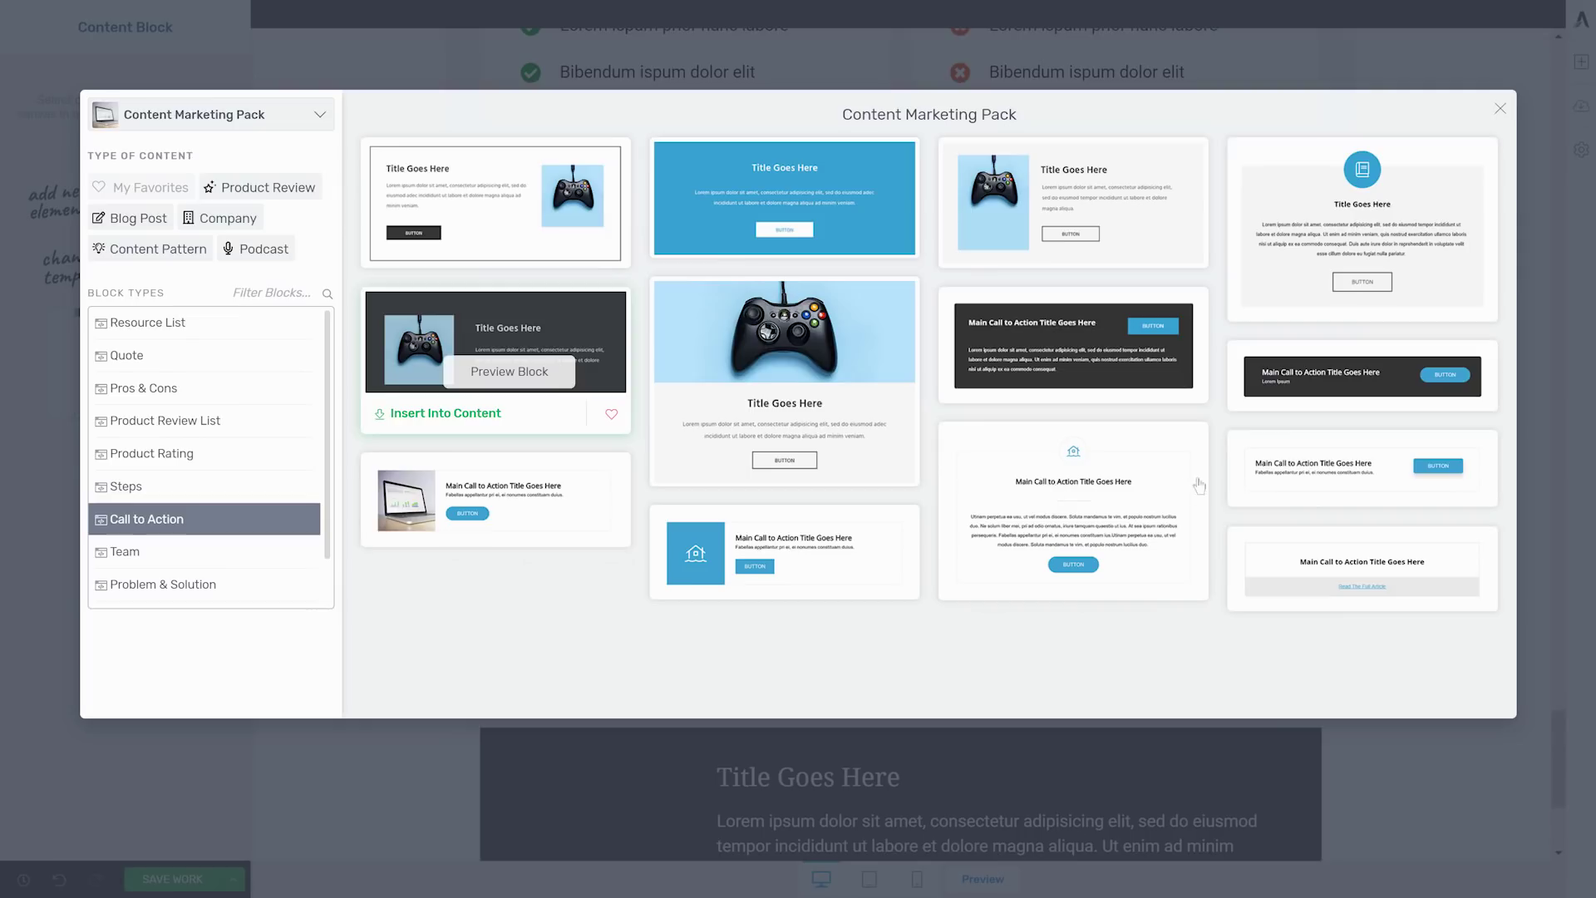
scroll(1236, 528, down, 4)
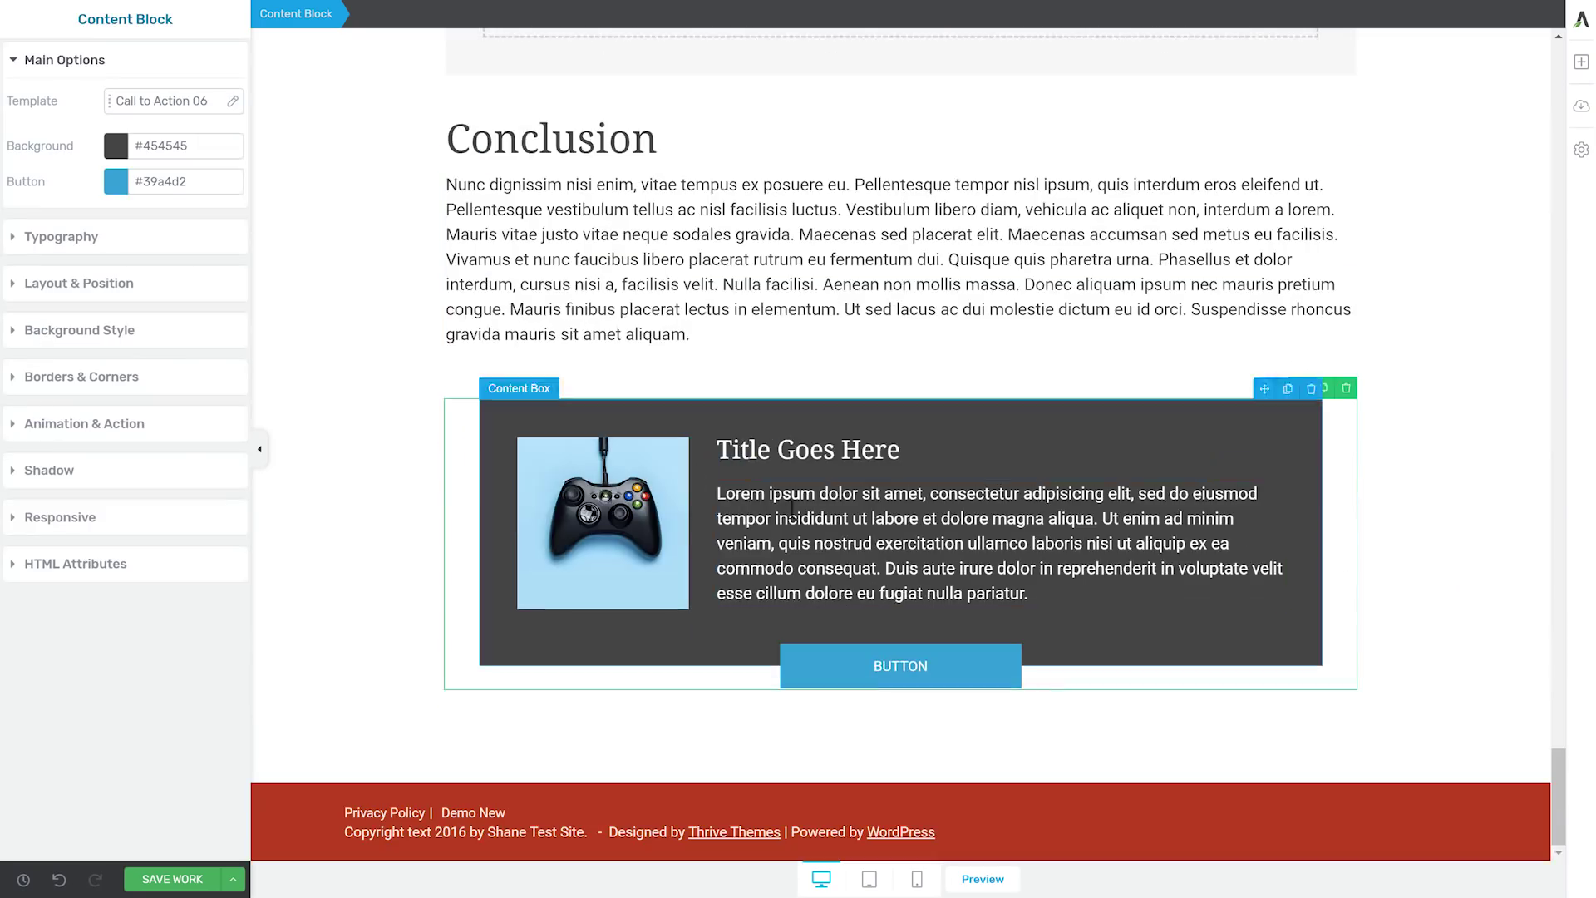
Apply the orange Demo Button 1 style to the CTA button and widen it to about 76%.
click(813, 678)
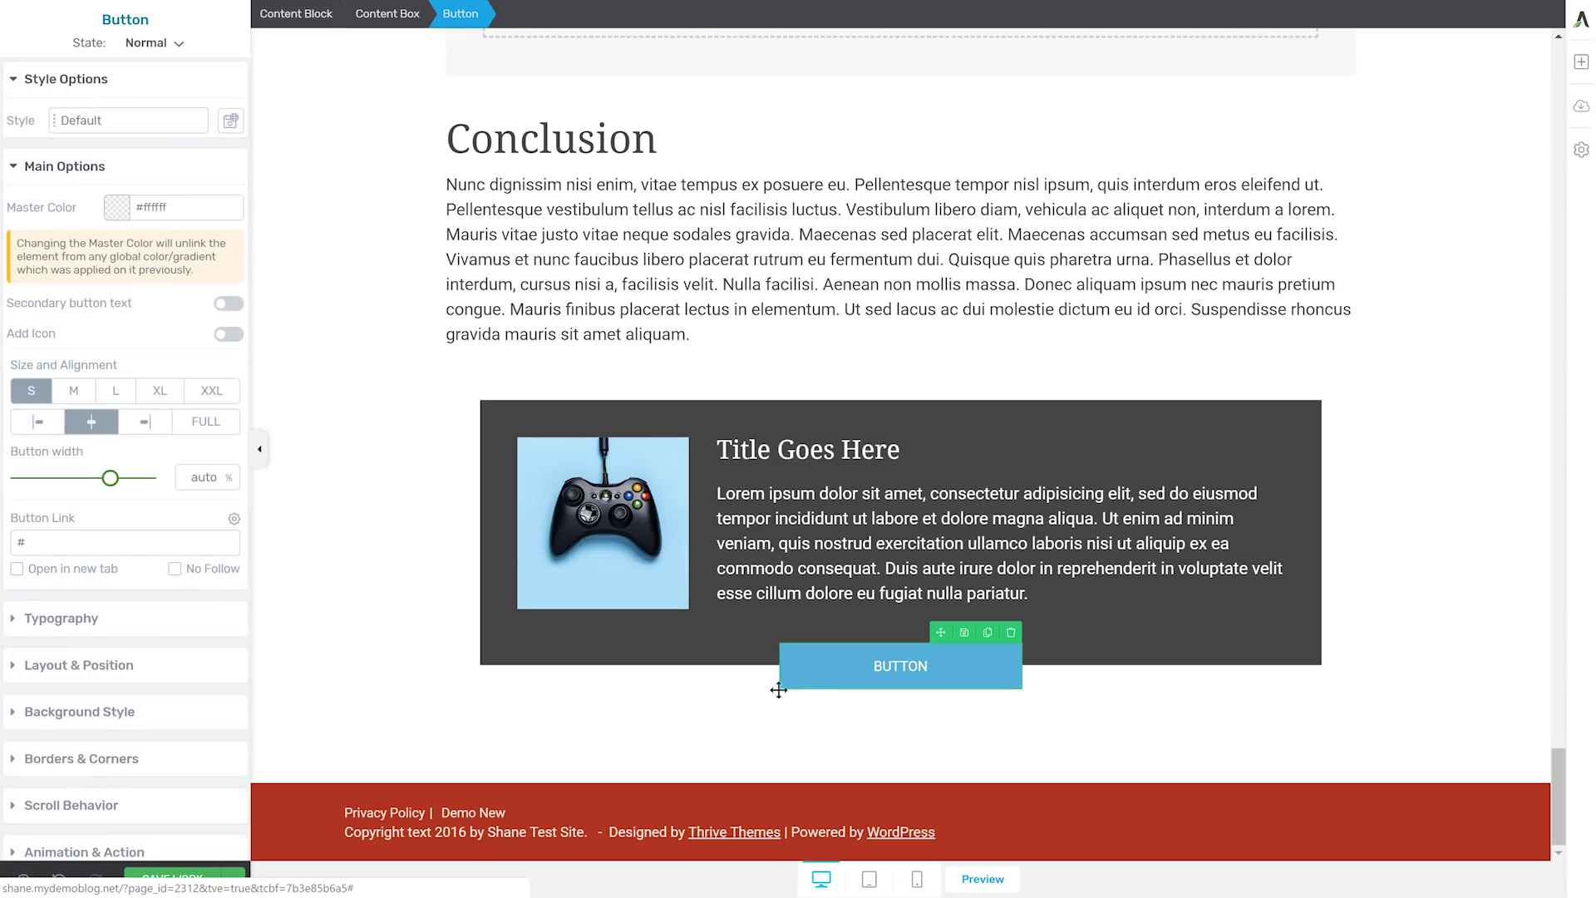
click(99, 123)
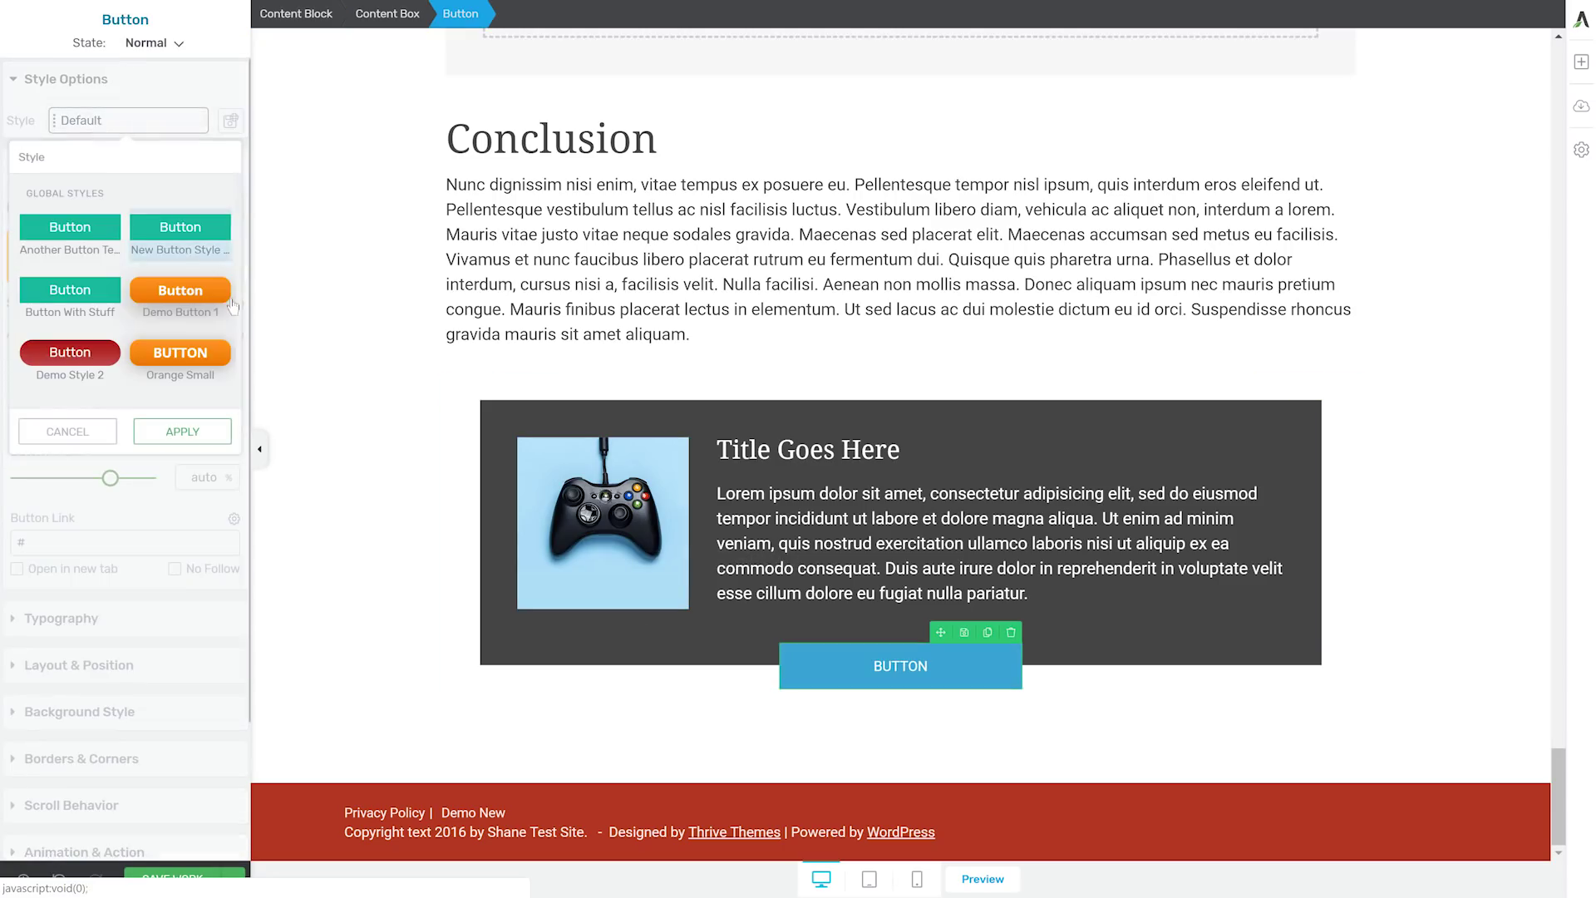
click(175, 291)
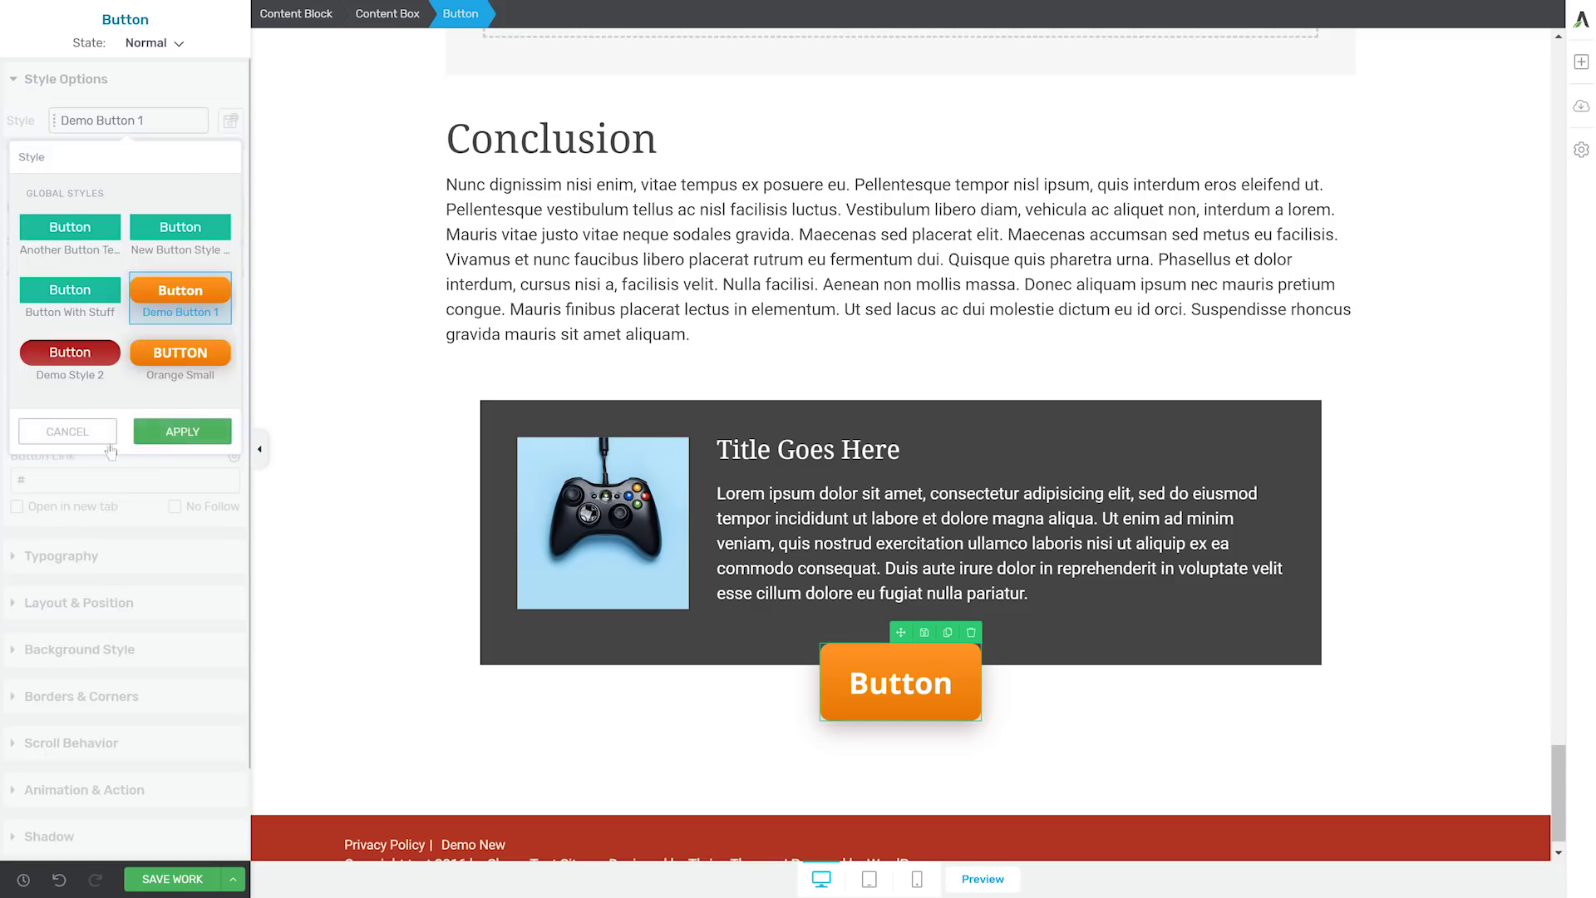
click(182, 430)
drag(113, 504, 101, 505)
Swap the controller picture for the green envelope image from the media library.
click(637, 486)
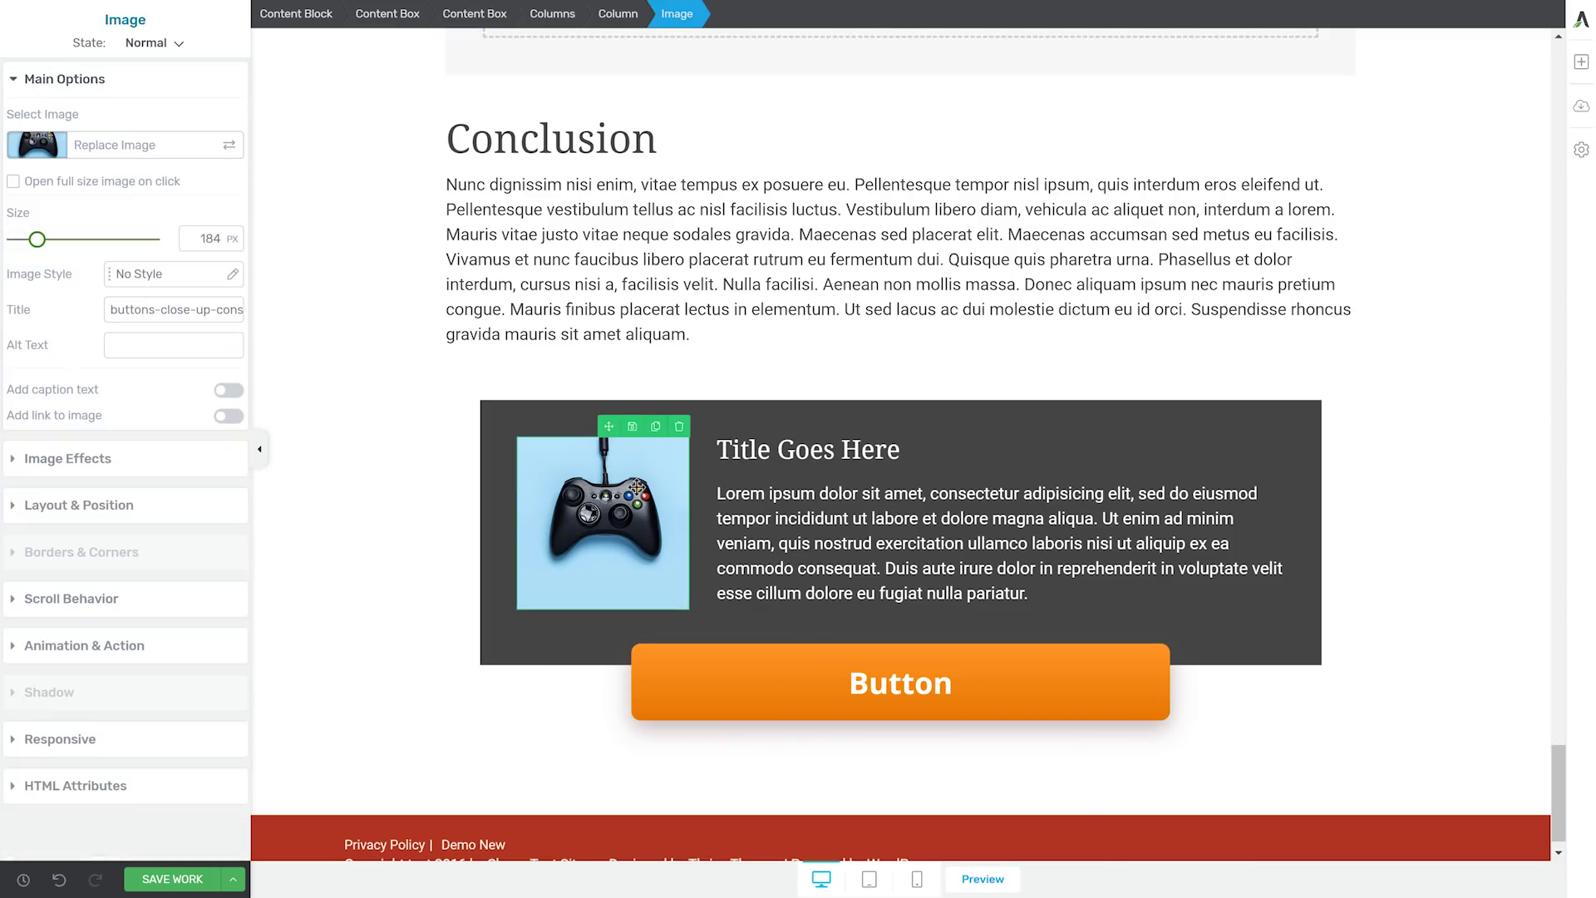
click(106, 147)
click(274, 242)
click(1509, 846)
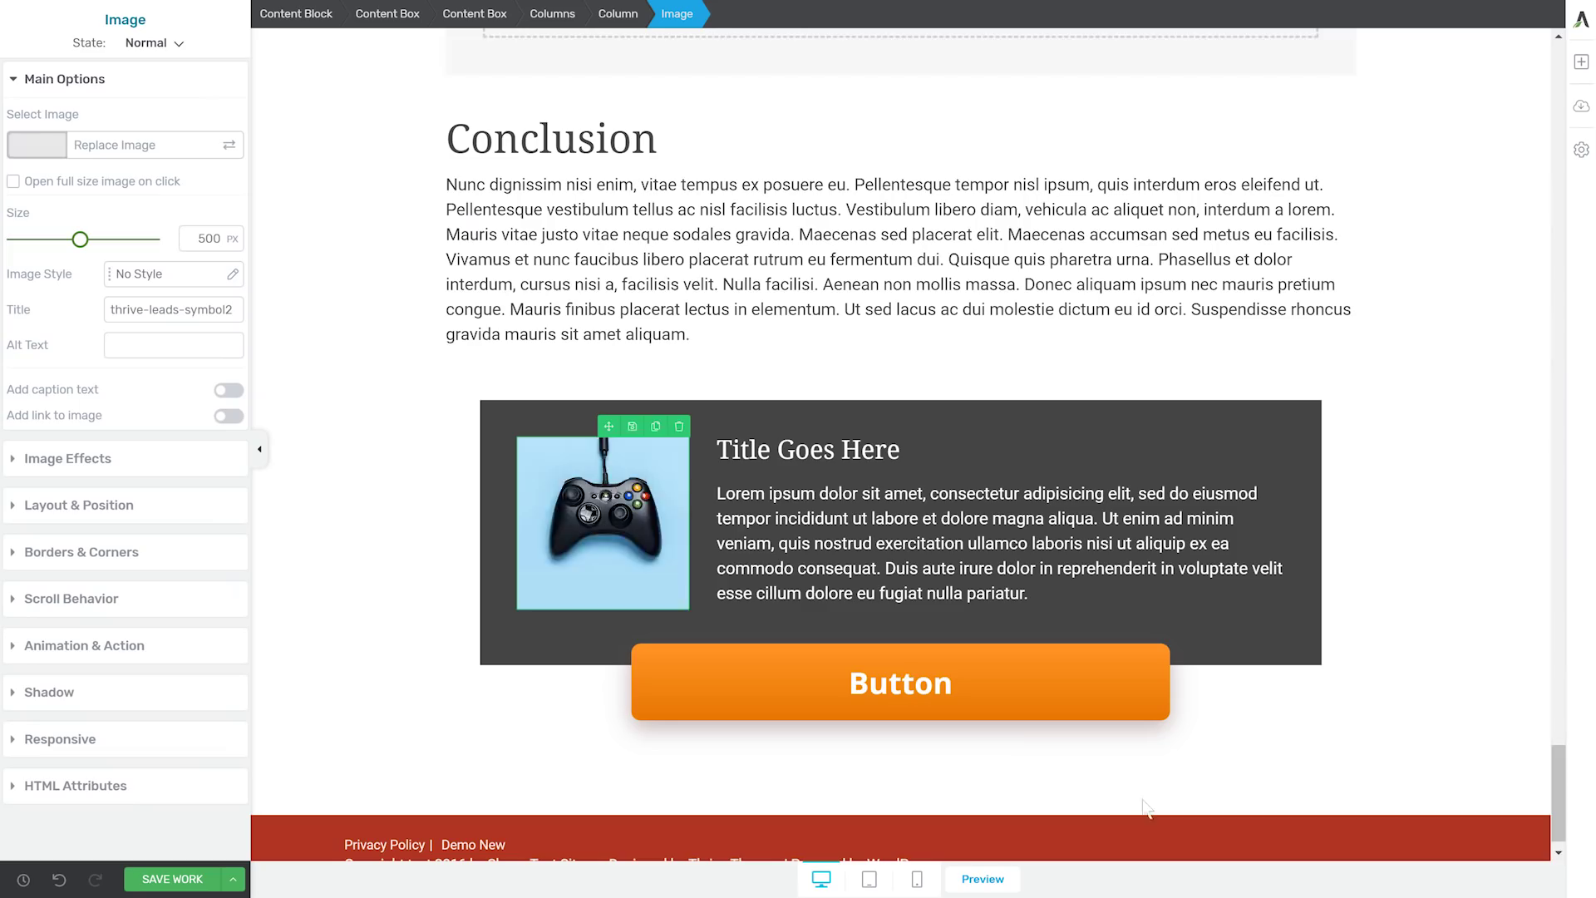
click(810, 460)
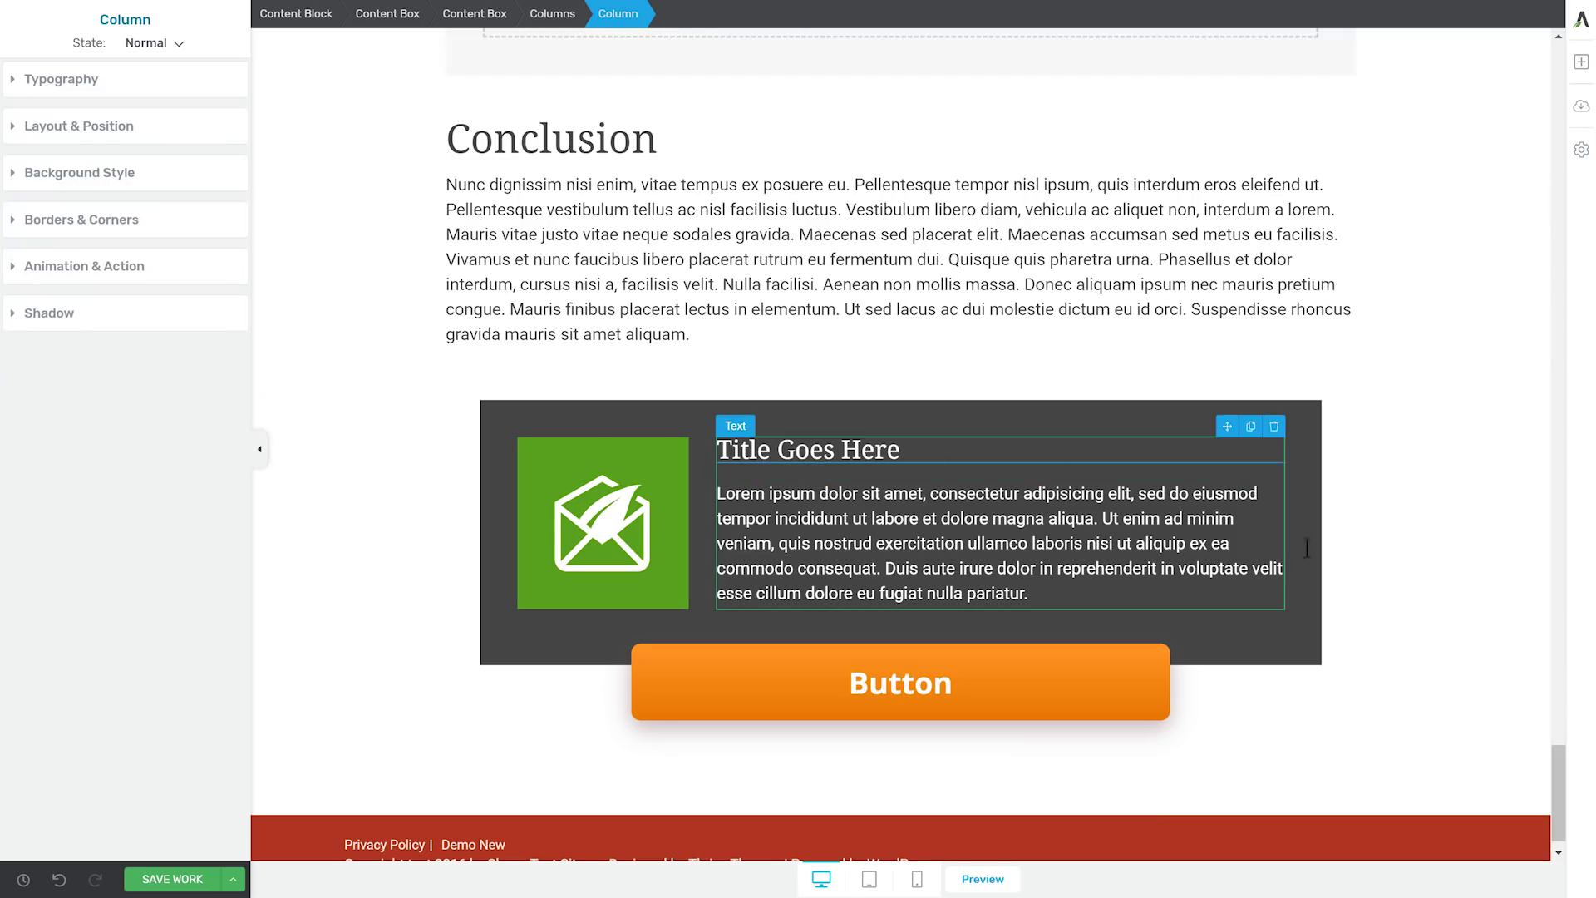
click(1478, 500)
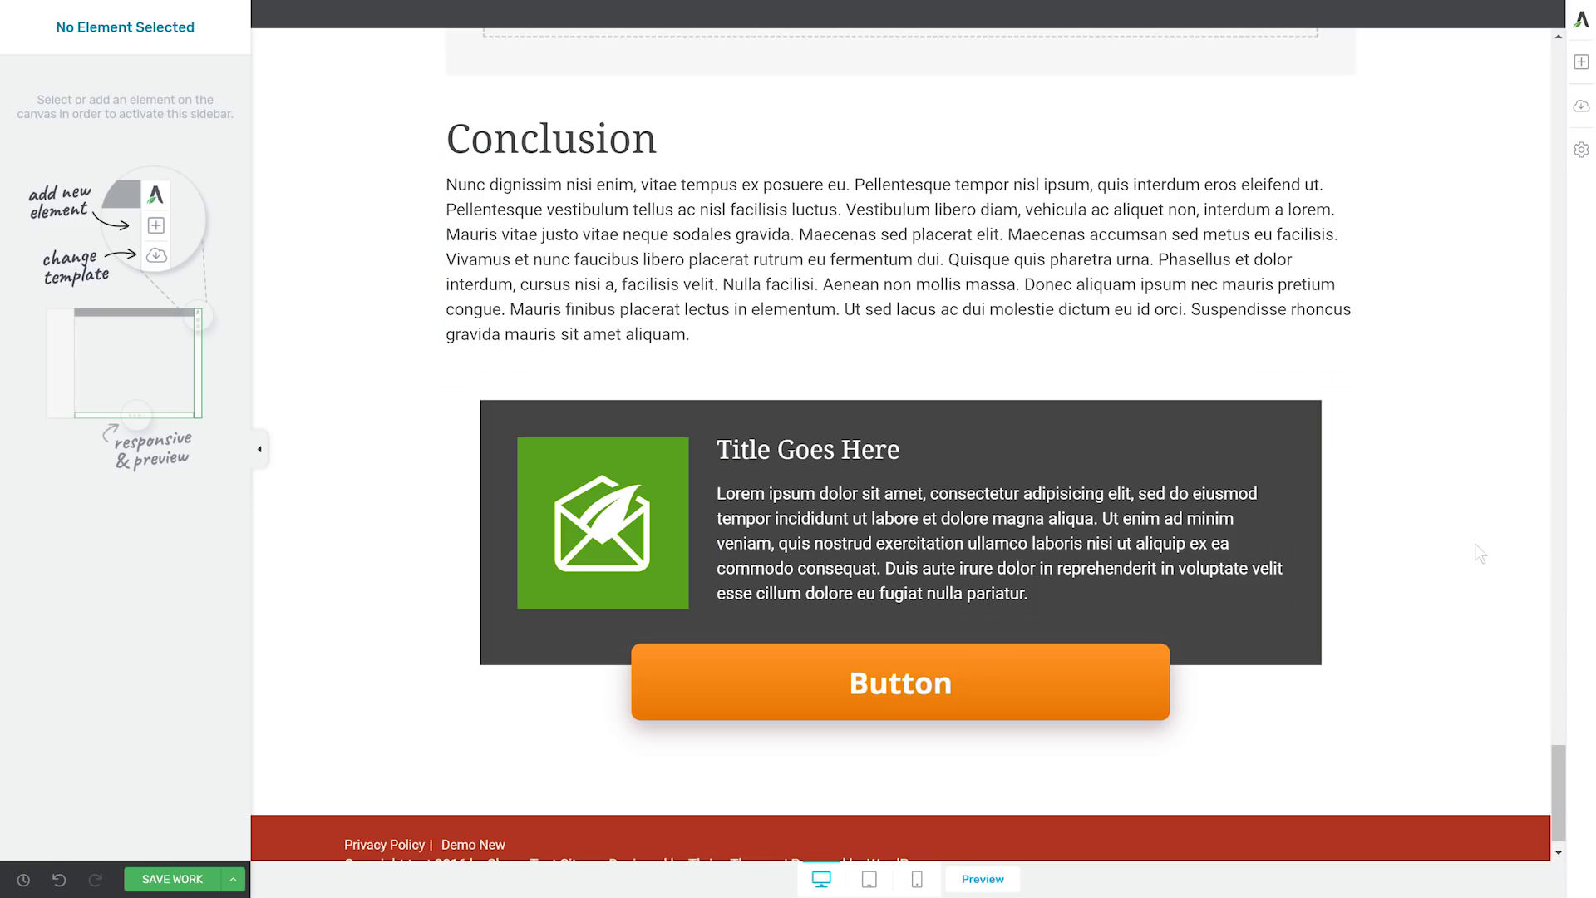
scroll(1468, 556, down, 1)
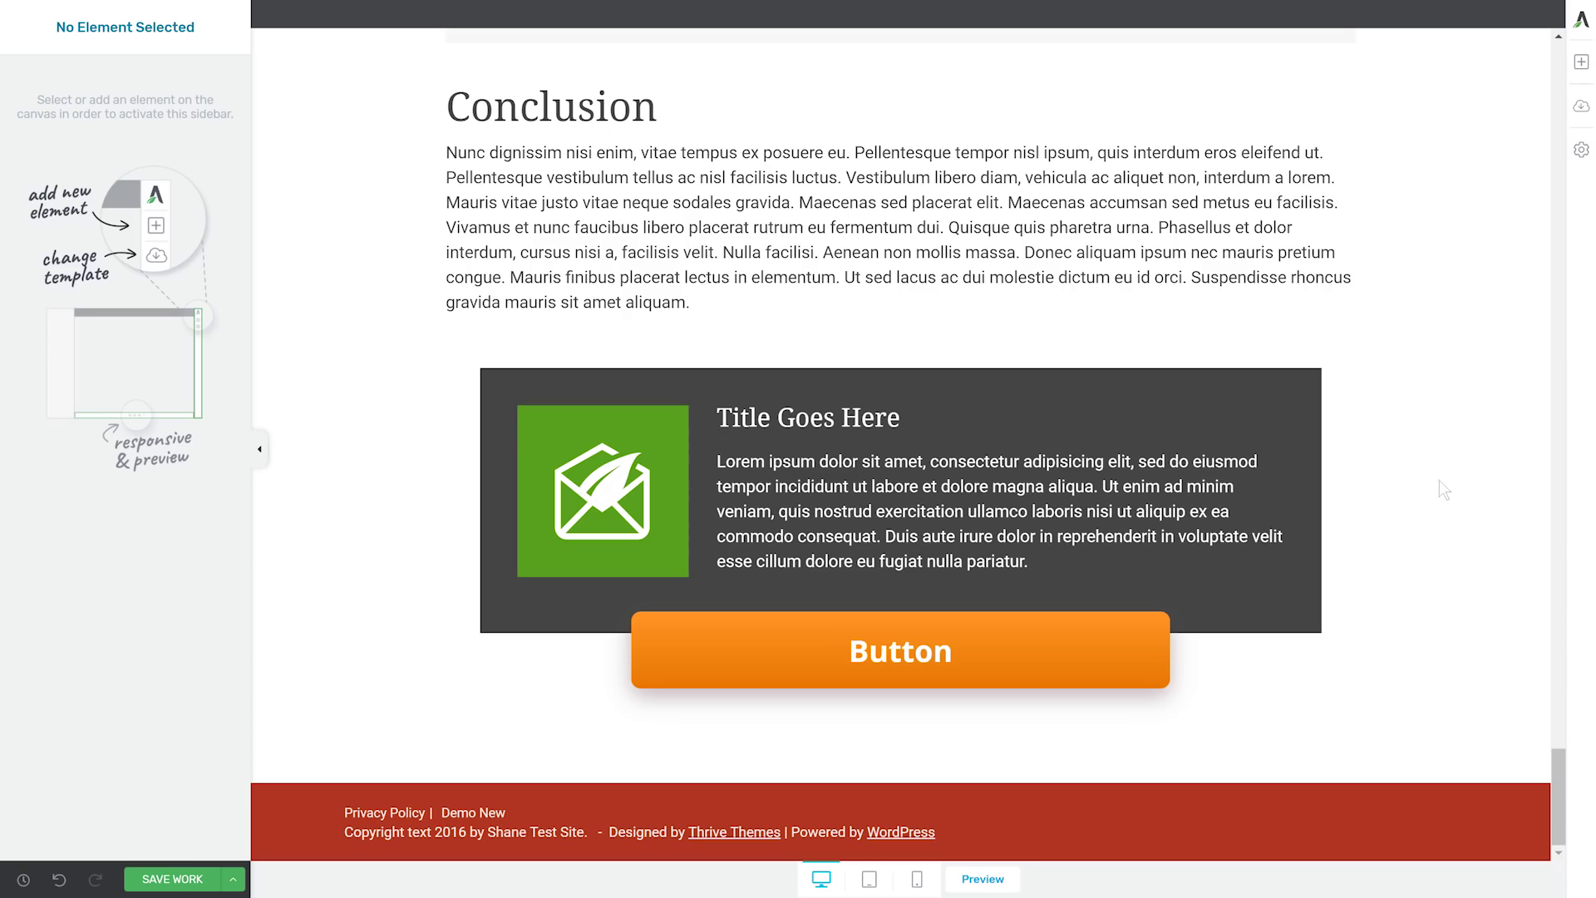
drag(1564, 806, 1513, 114)
scroll(1518, 121, up, 3)
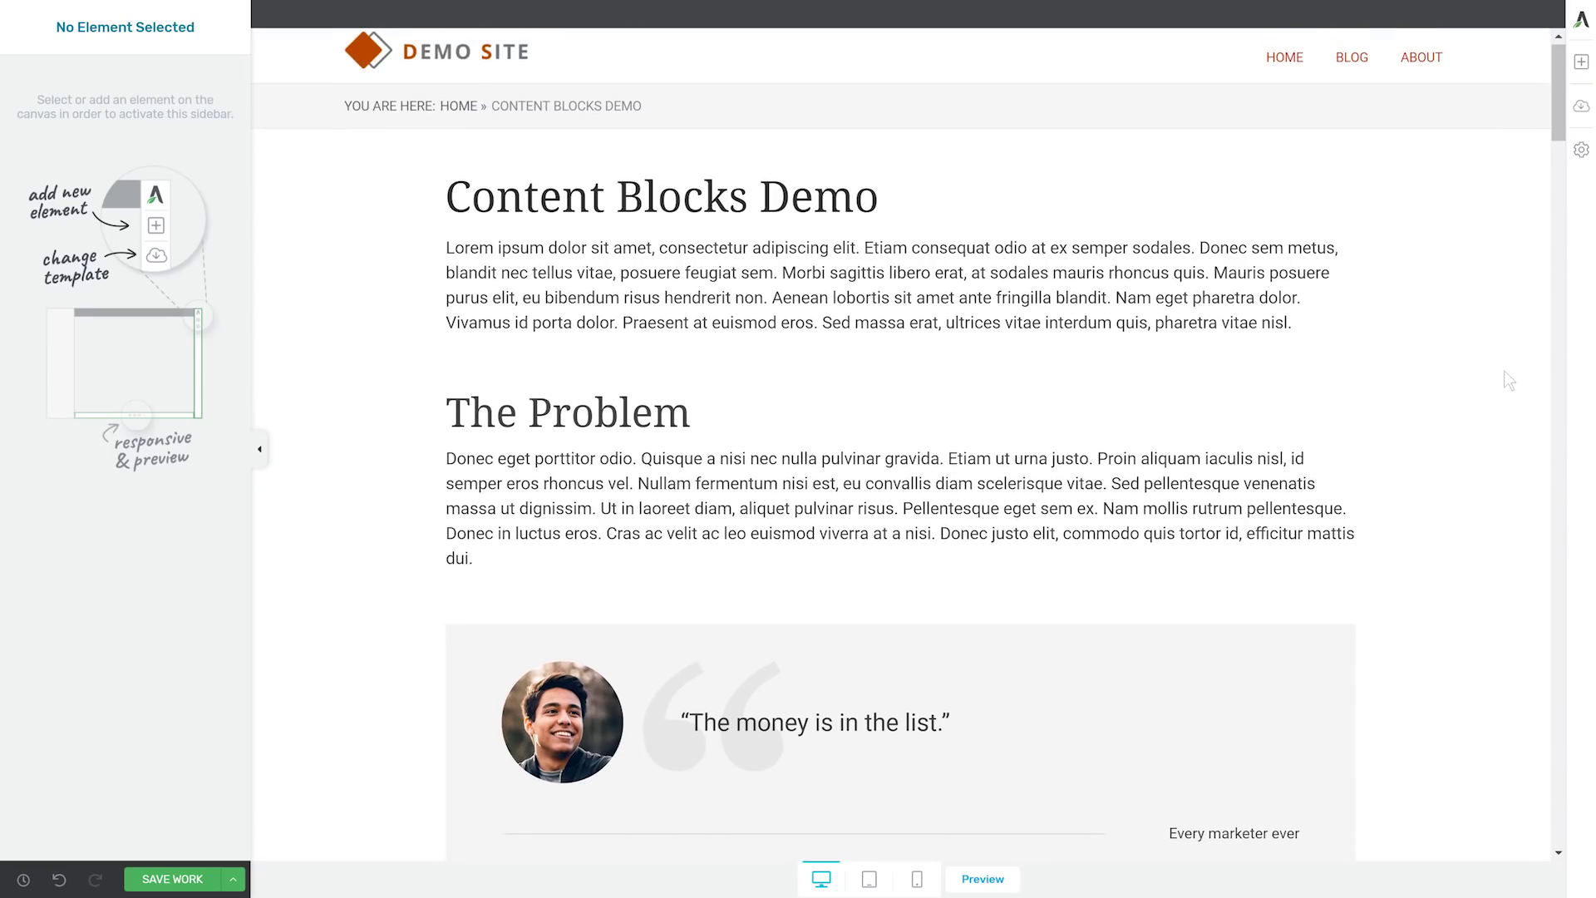
scroll(1427, 423, down, 2)
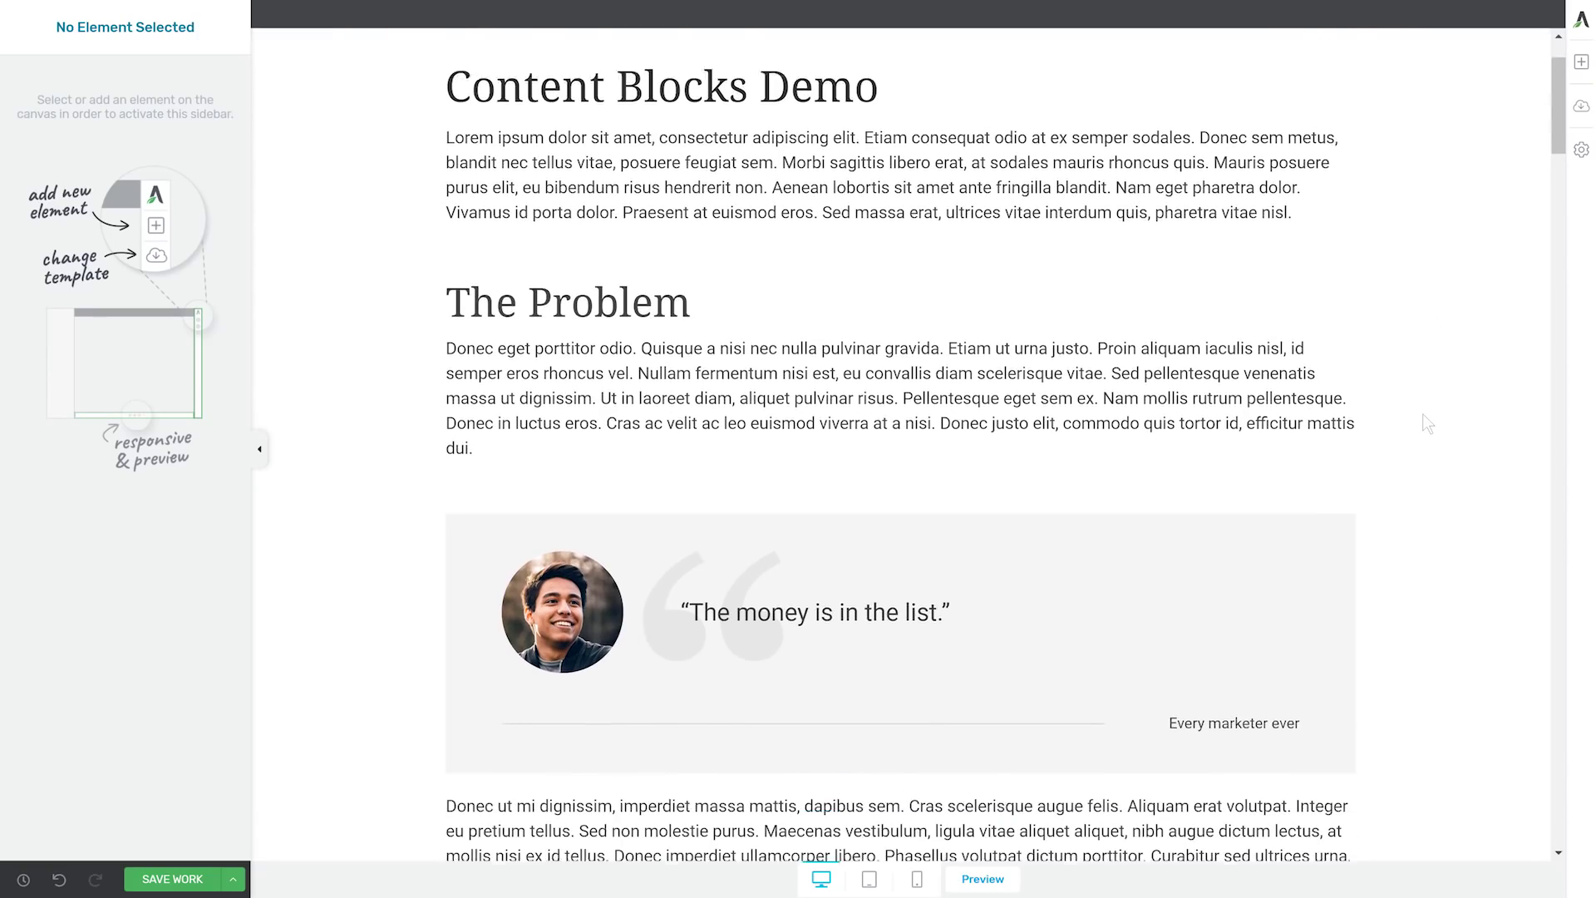